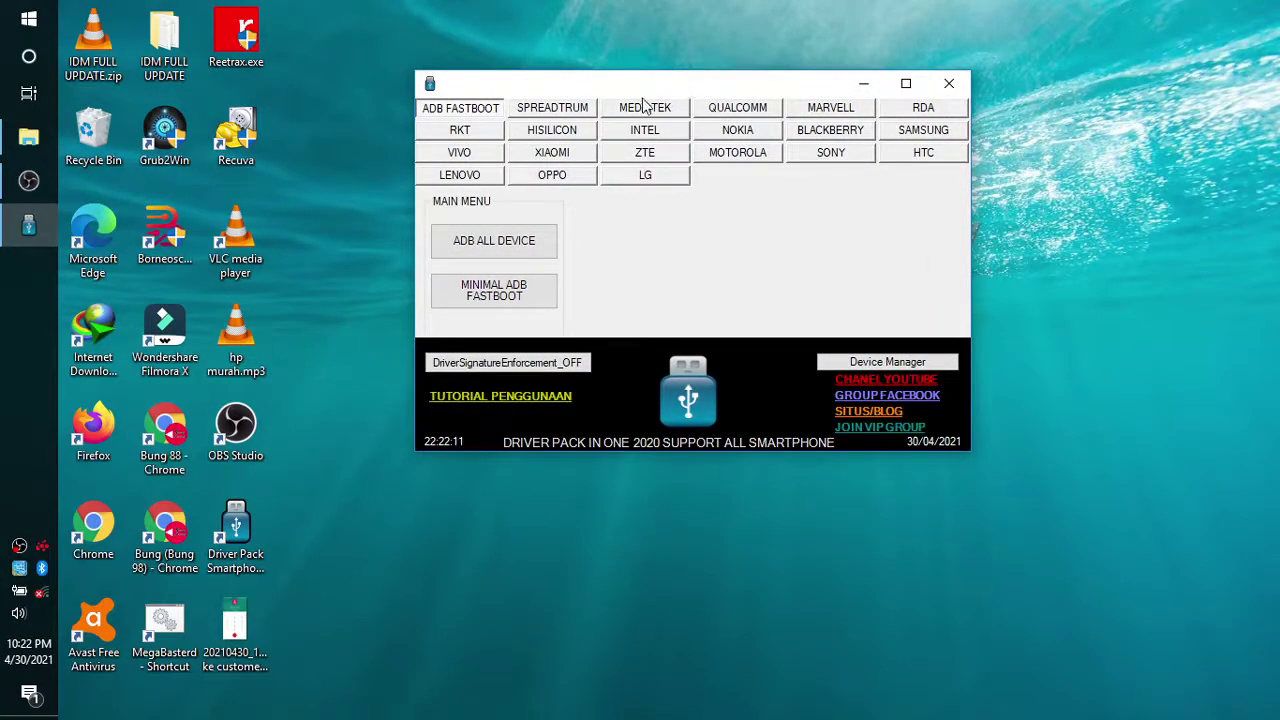
# - Look through the MediaTek, Qualcomm, RKT, HiSilicon, Intel, Nokia, BlackBerry and Samsung driver categories and return to ADB Fastboot
pyautogui.click(261, 550)
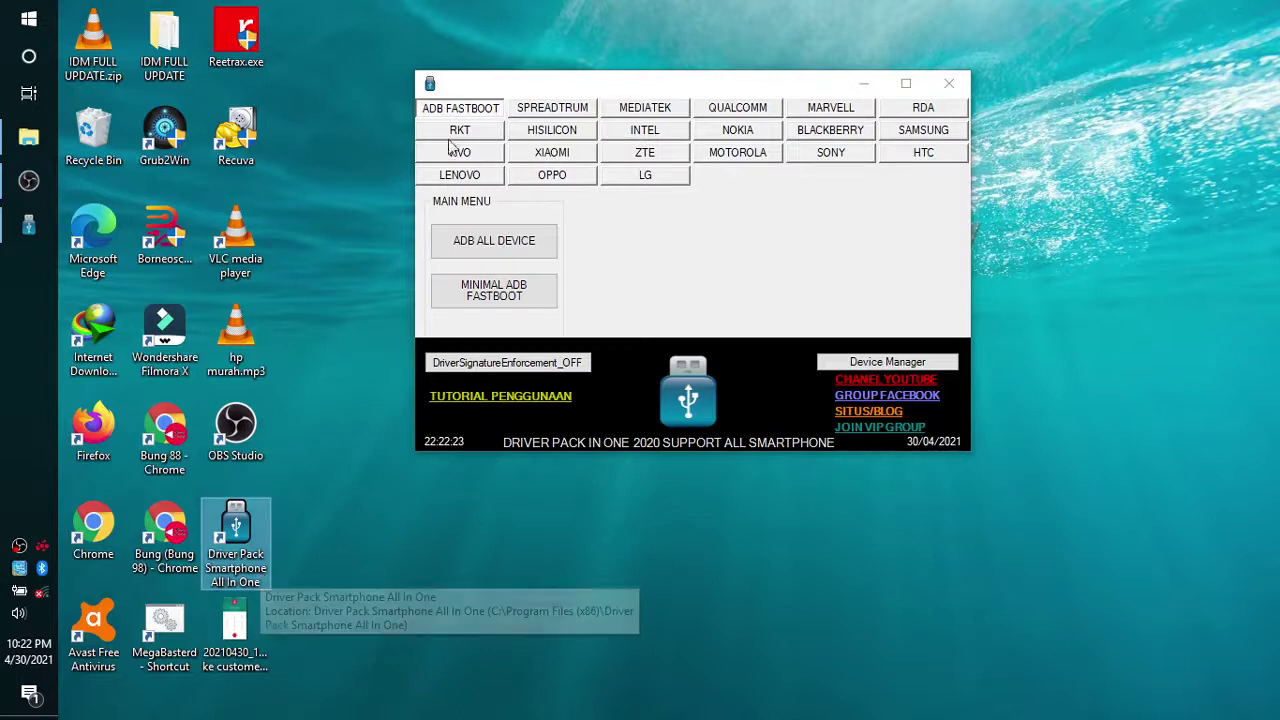
pyautogui.click(258, 572)
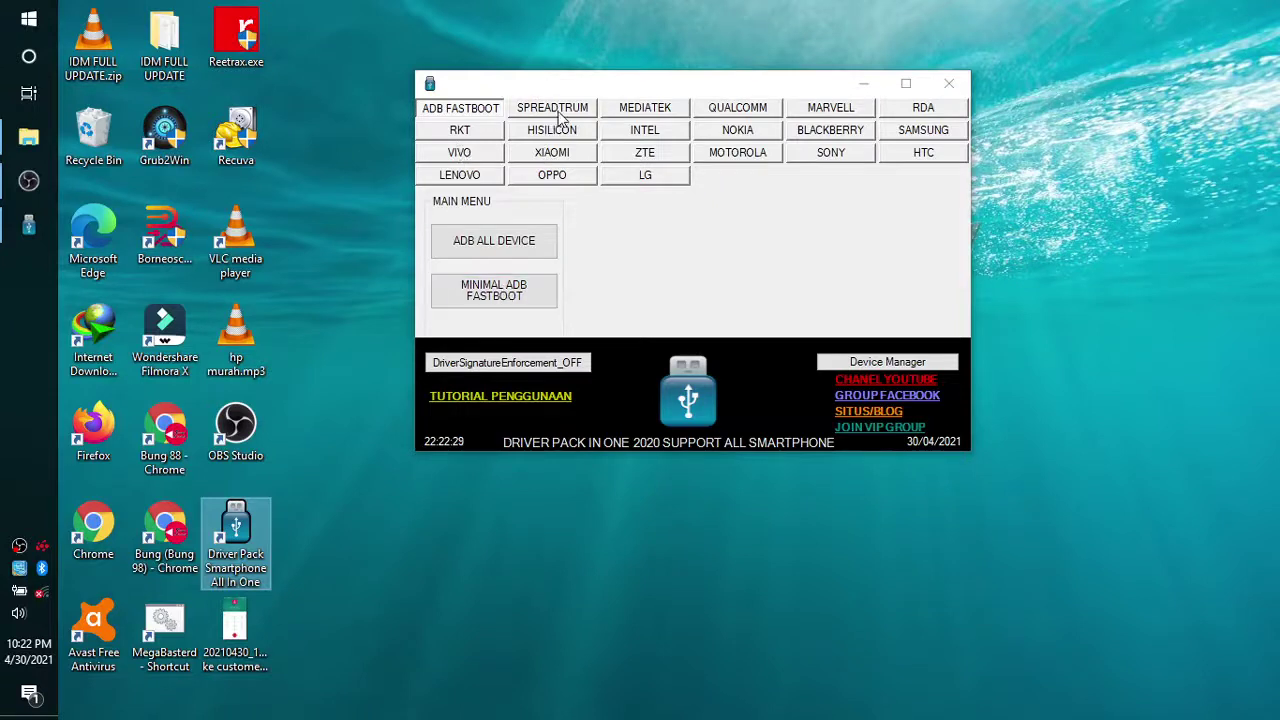
pyautogui.click(628, 112)
pyautogui.click(742, 112)
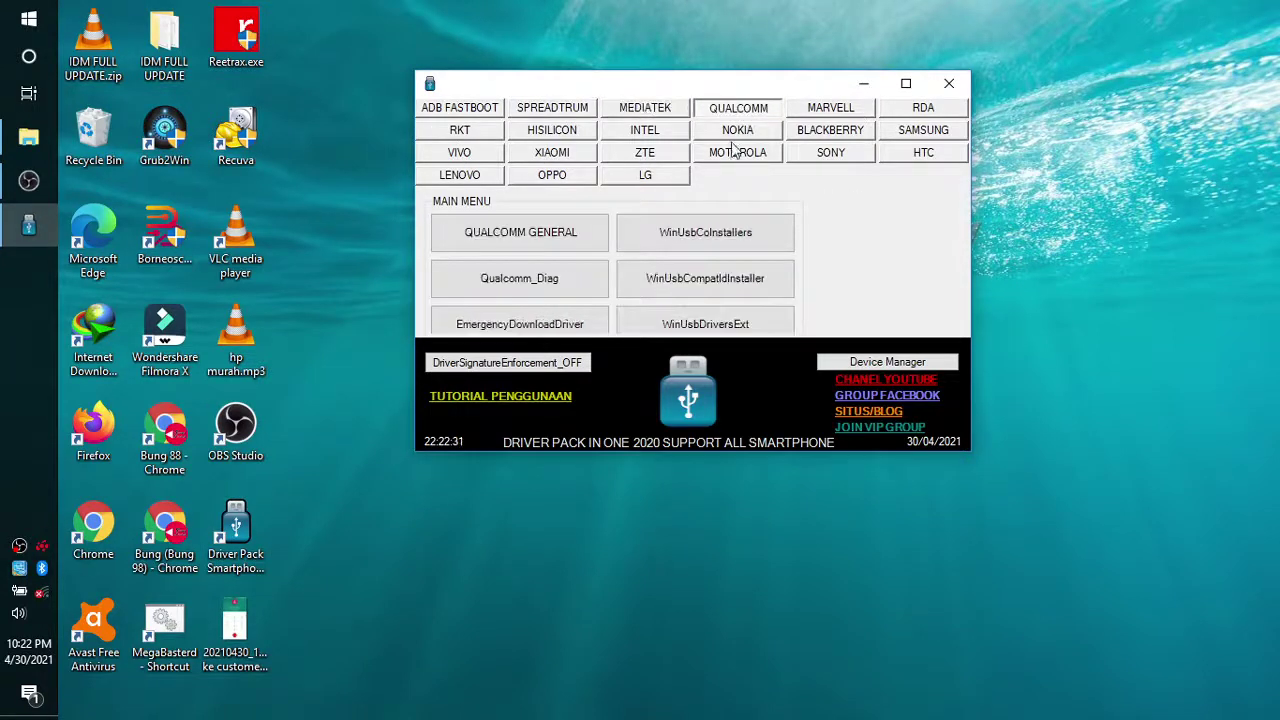
pyautogui.click(482, 137)
pyautogui.click(545, 136)
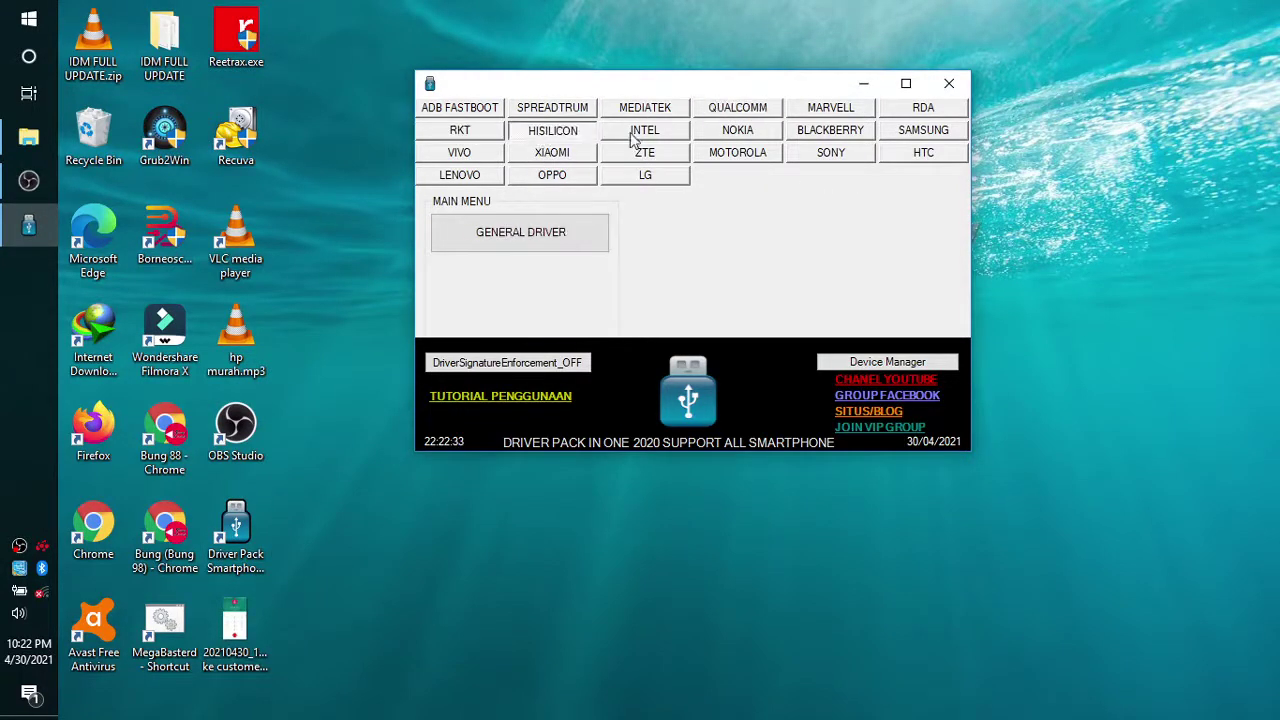
pyautogui.click(640, 134)
pyautogui.click(735, 134)
pyautogui.click(840, 135)
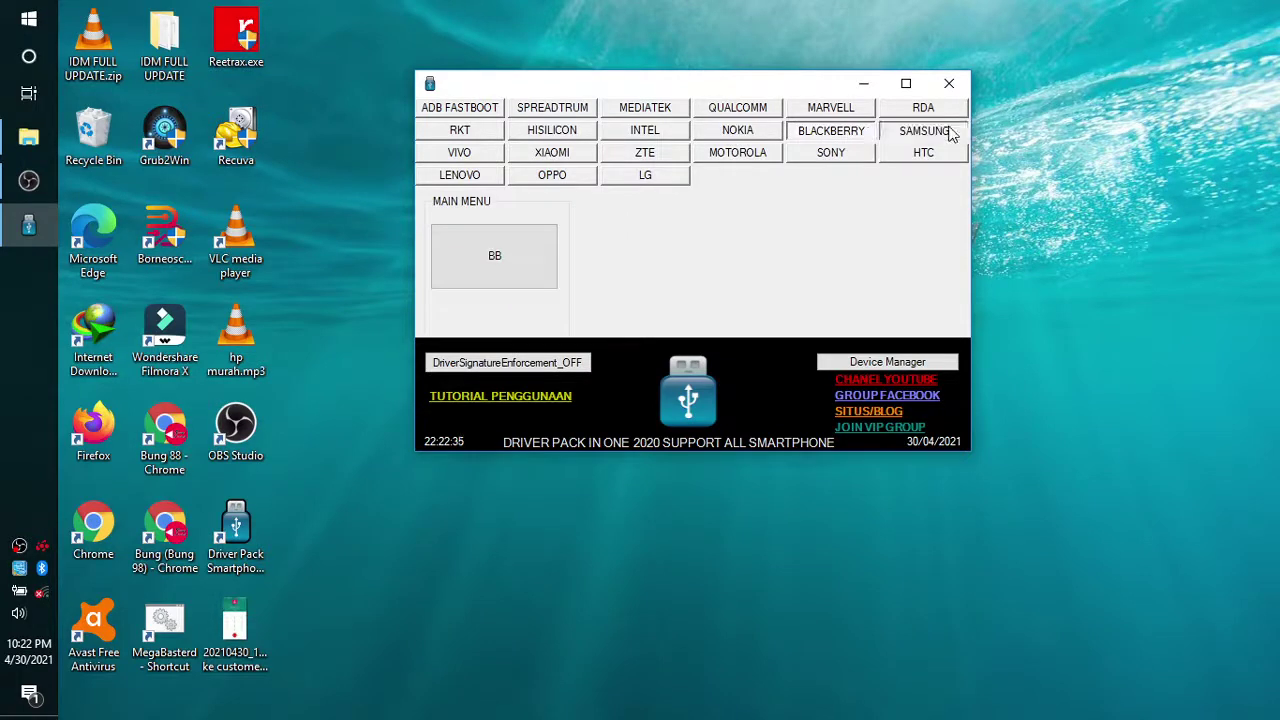
pyautogui.click(955, 134)
pyautogui.click(851, 140)
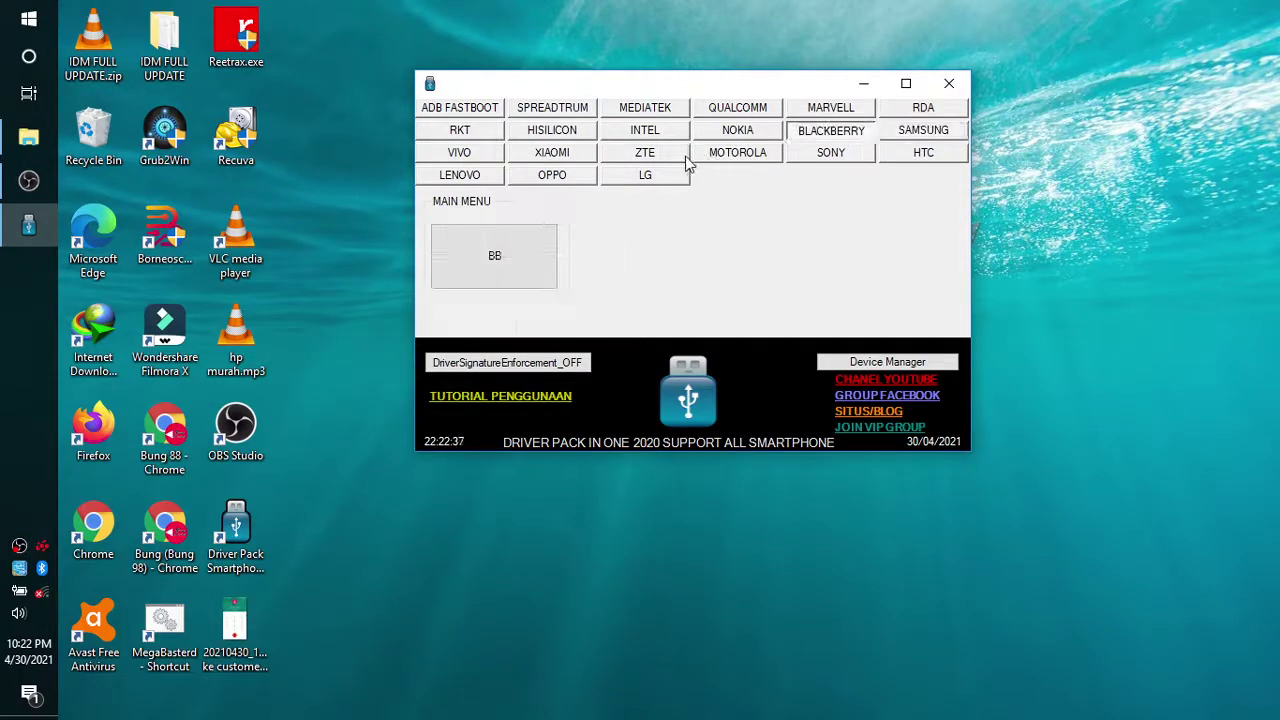
pyautogui.click(441, 114)
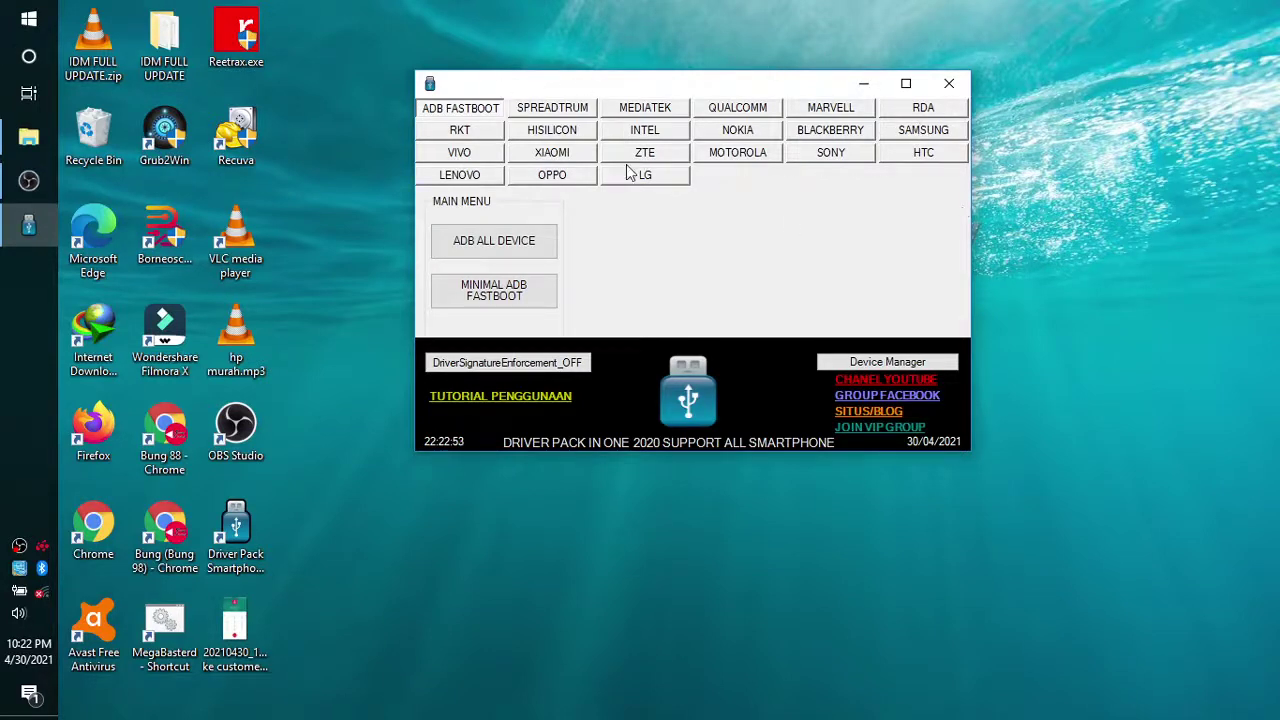
# - Review the installer options under Spreadtrum, MediaTek, Qualcomm, Marvell and RDA, returning to the ADB Fastboot category
pyautogui.click(547, 112)
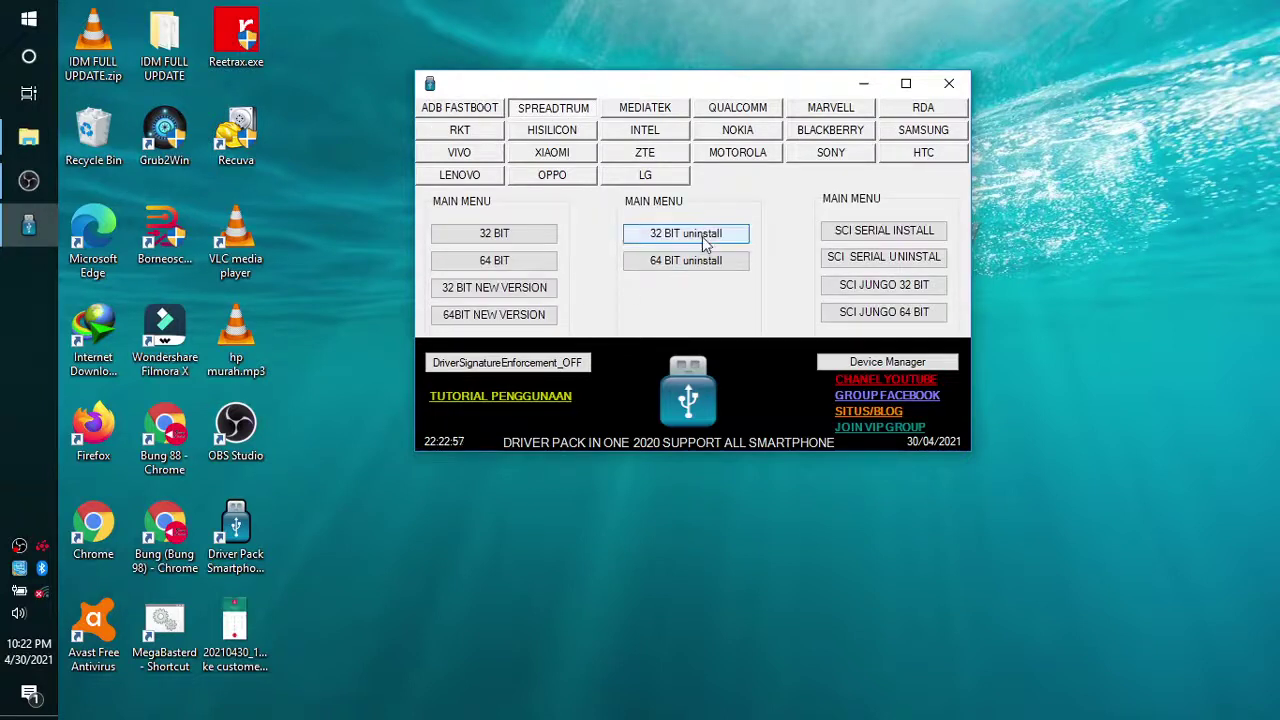
pyautogui.click(662, 110)
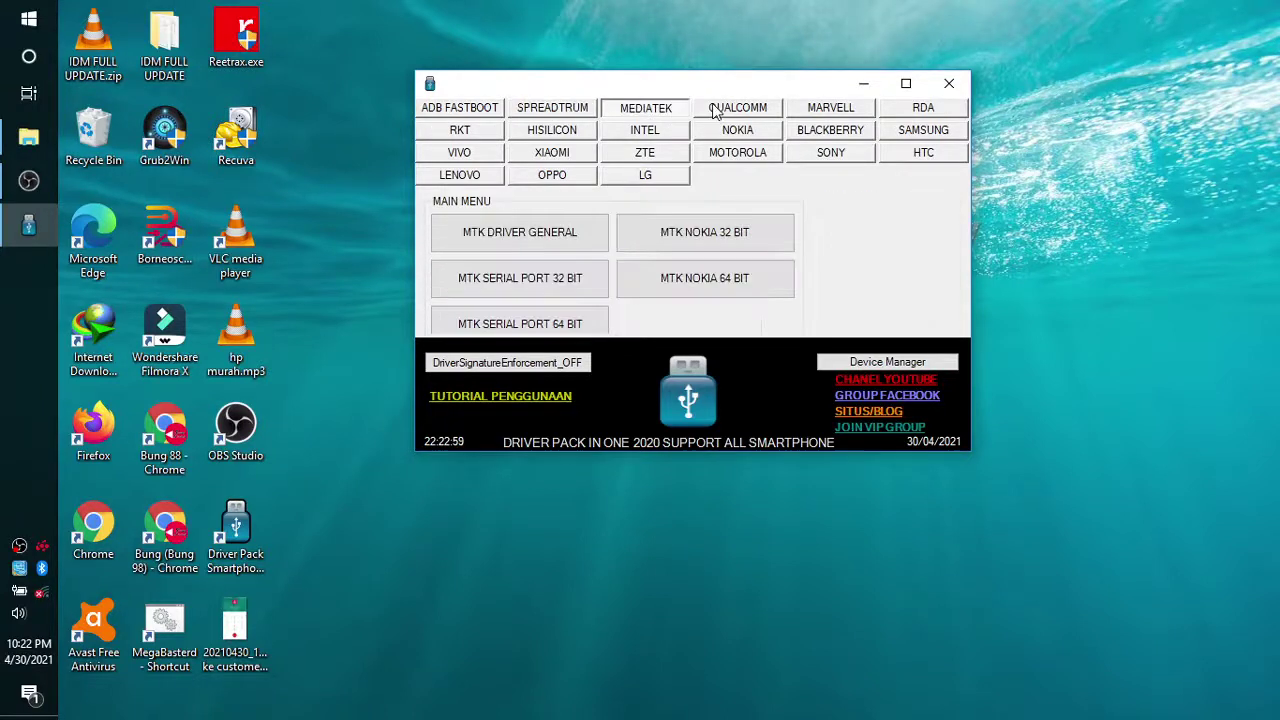
pyautogui.click(719, 112)
pyautogui.click(840, 113)
pyautogui.click(916, 112)
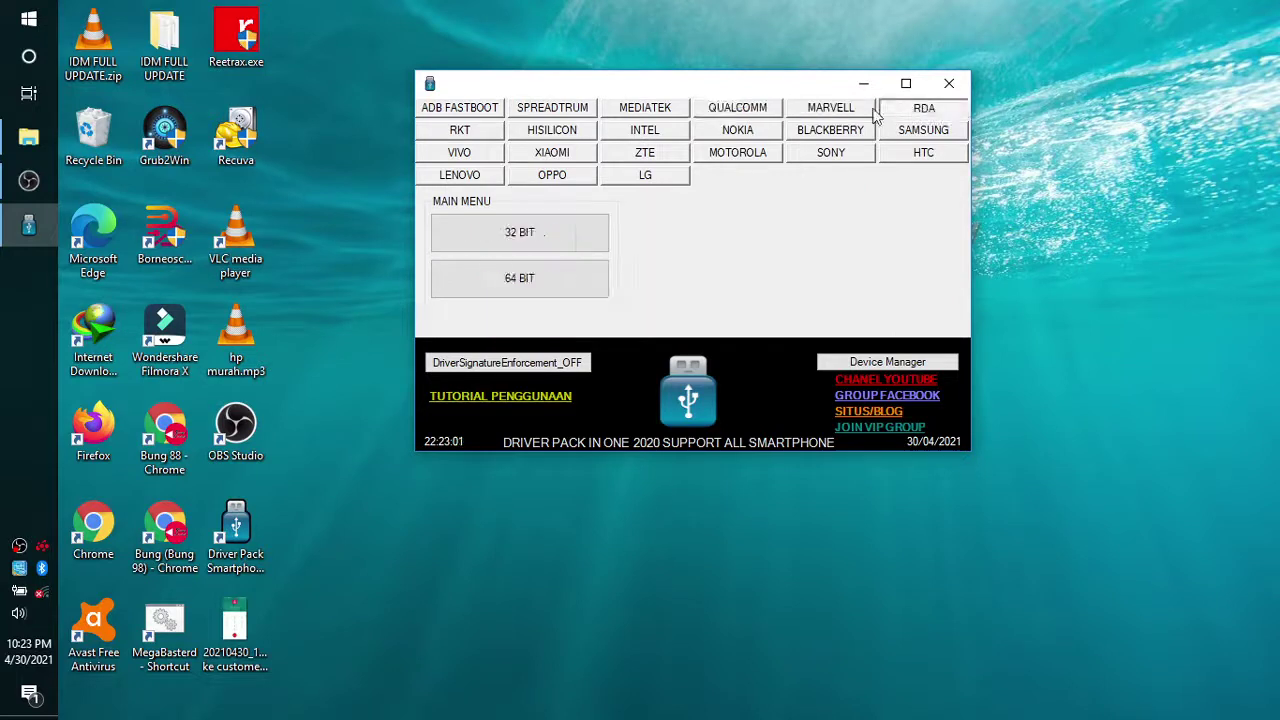
pyautogui.click(472, 112)
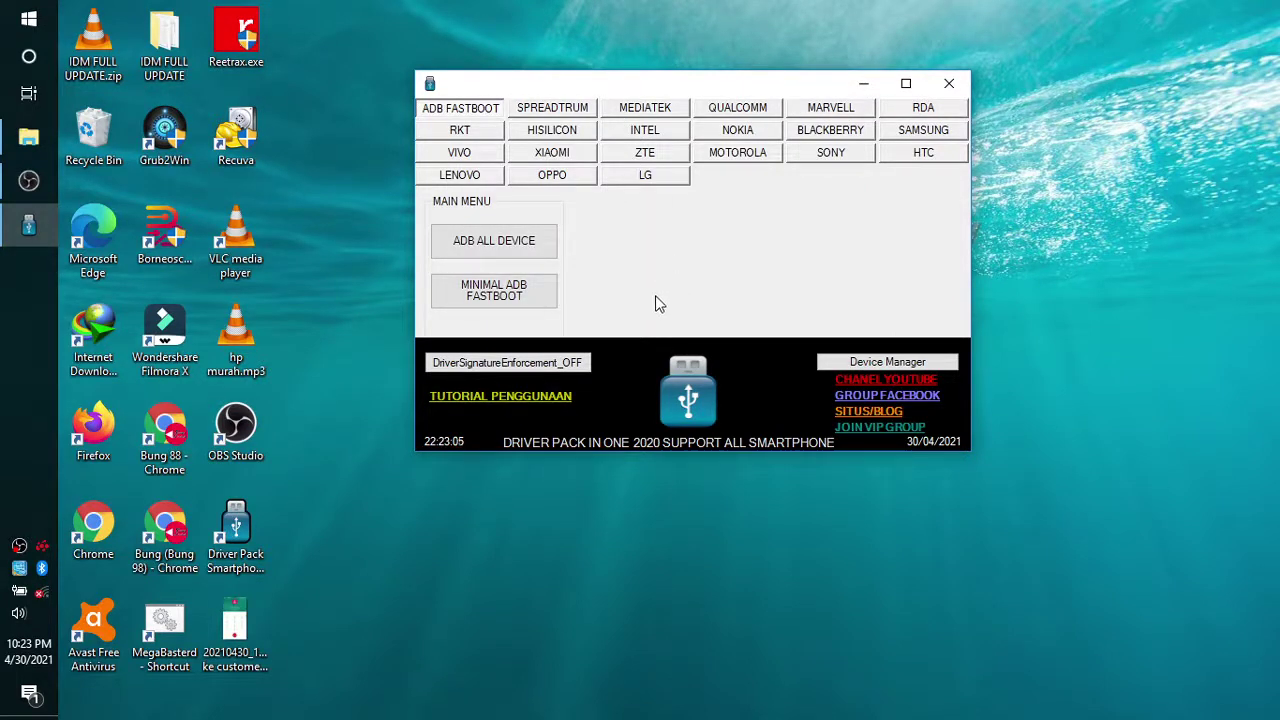
pyautogui.click(236, 540)
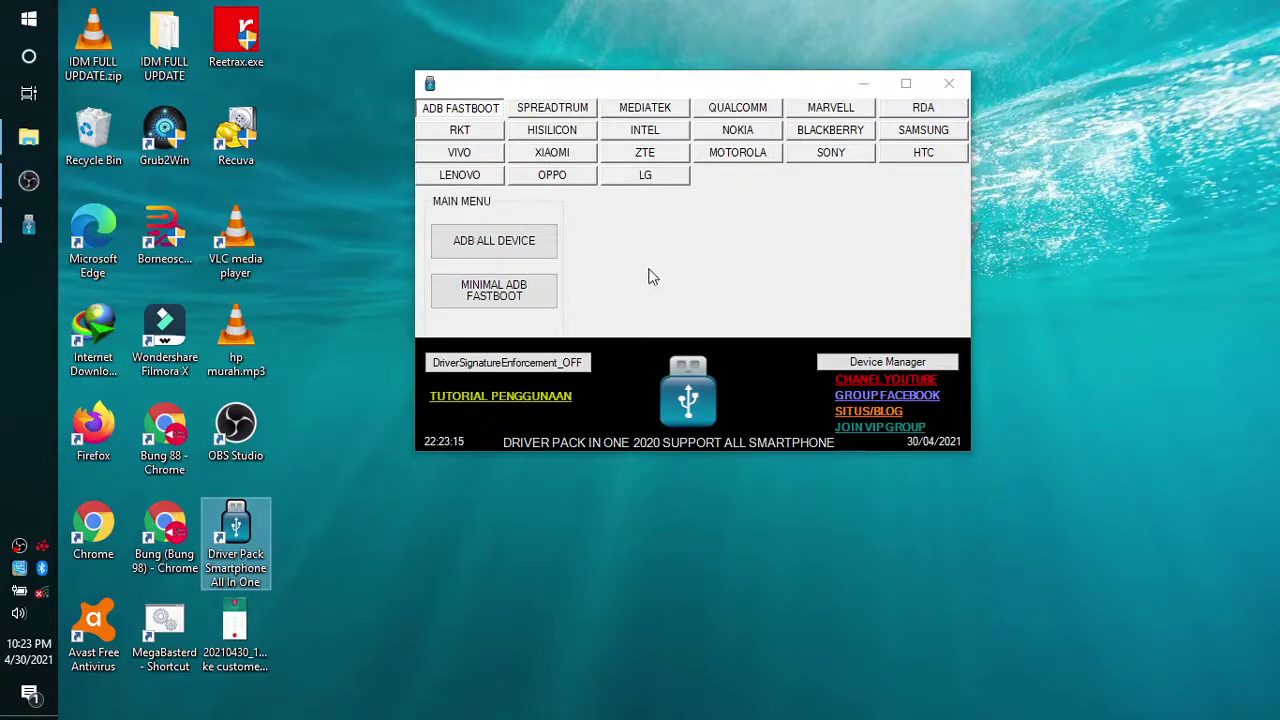
pyautogui.click(578, 110)
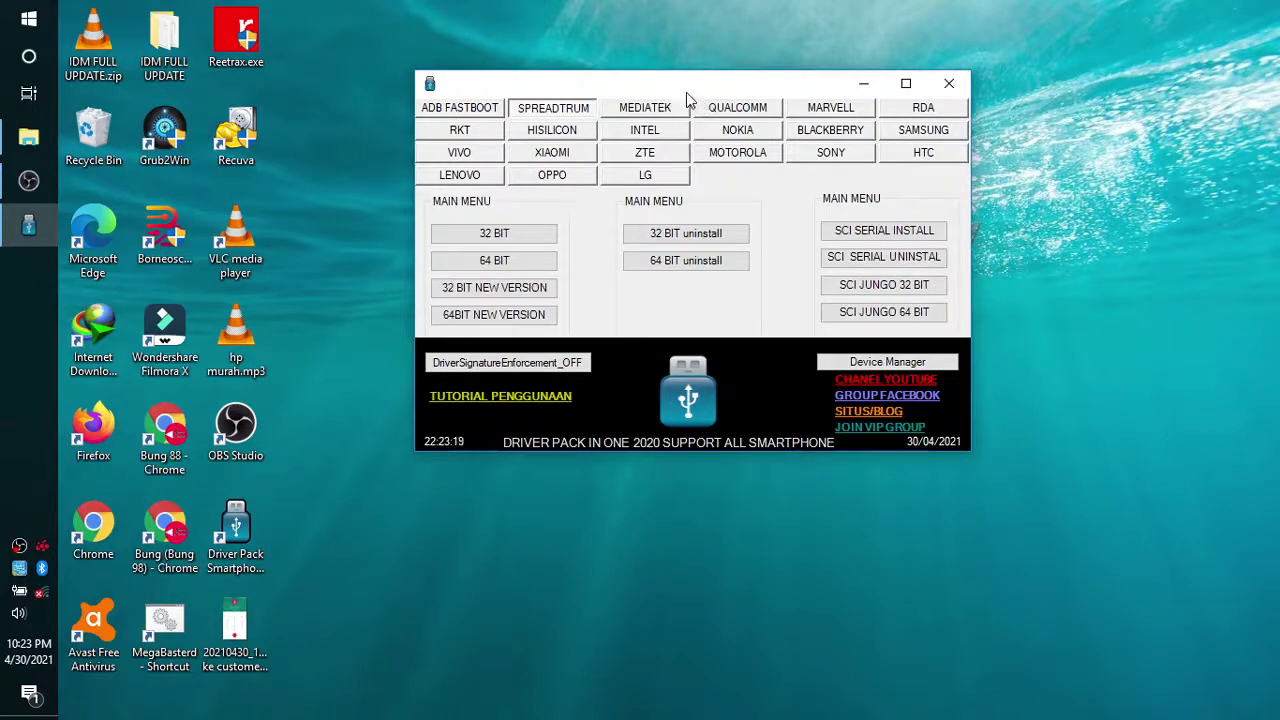
pyautogui.click(481, 112)
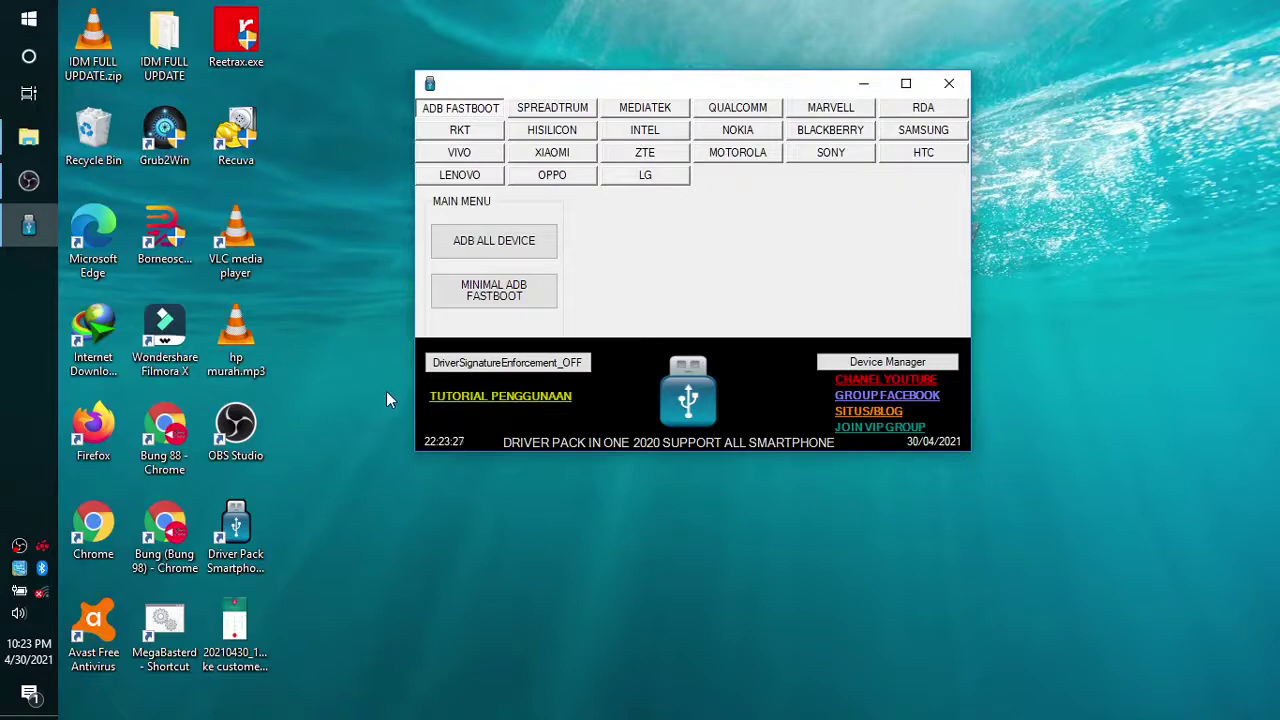
pyautogui.rightClick(305, 225)
pyautogui.click(345, 309)
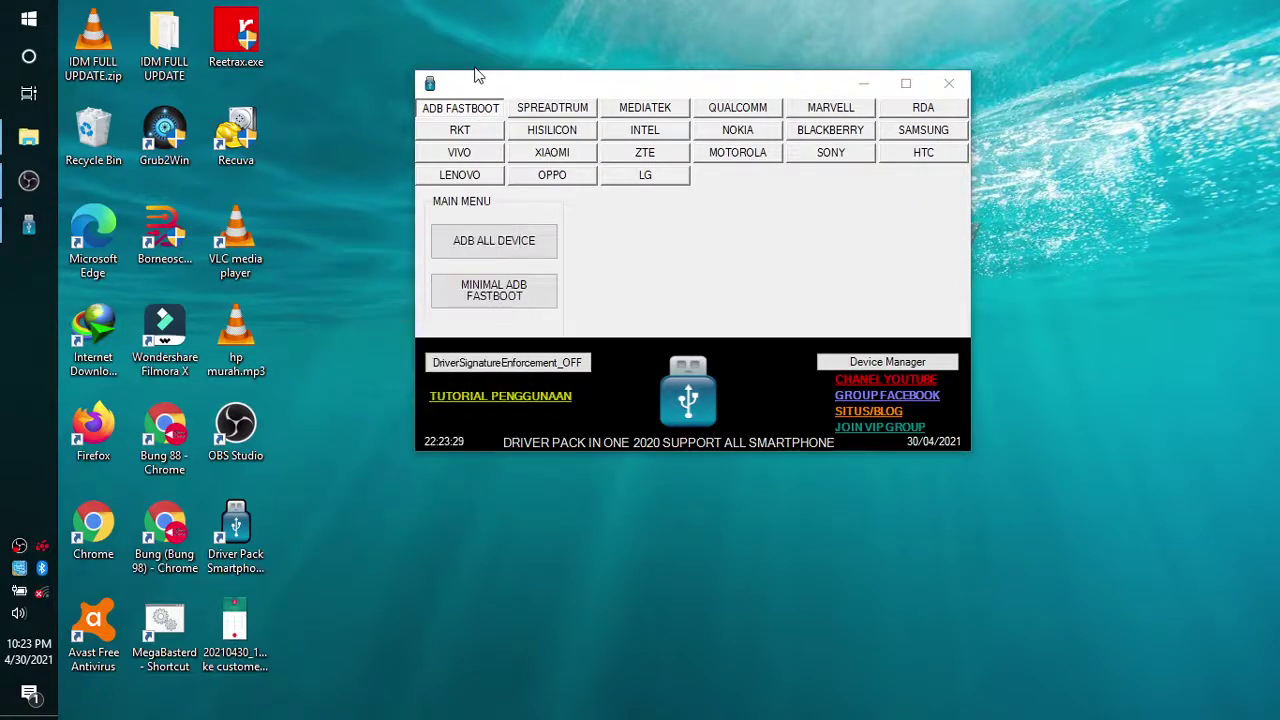
pyautogui.click(244, 541)
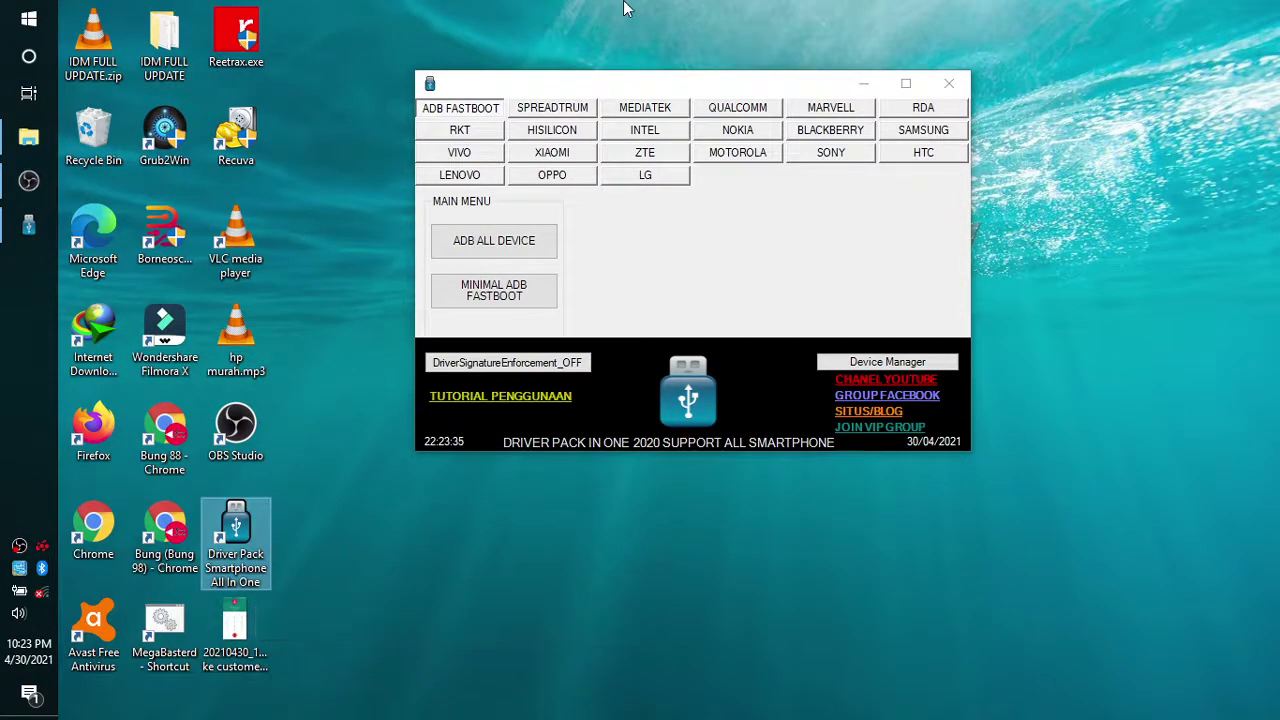
pyautogui.moveTo(561, 88); pyautogui.dragTo(570, 84)
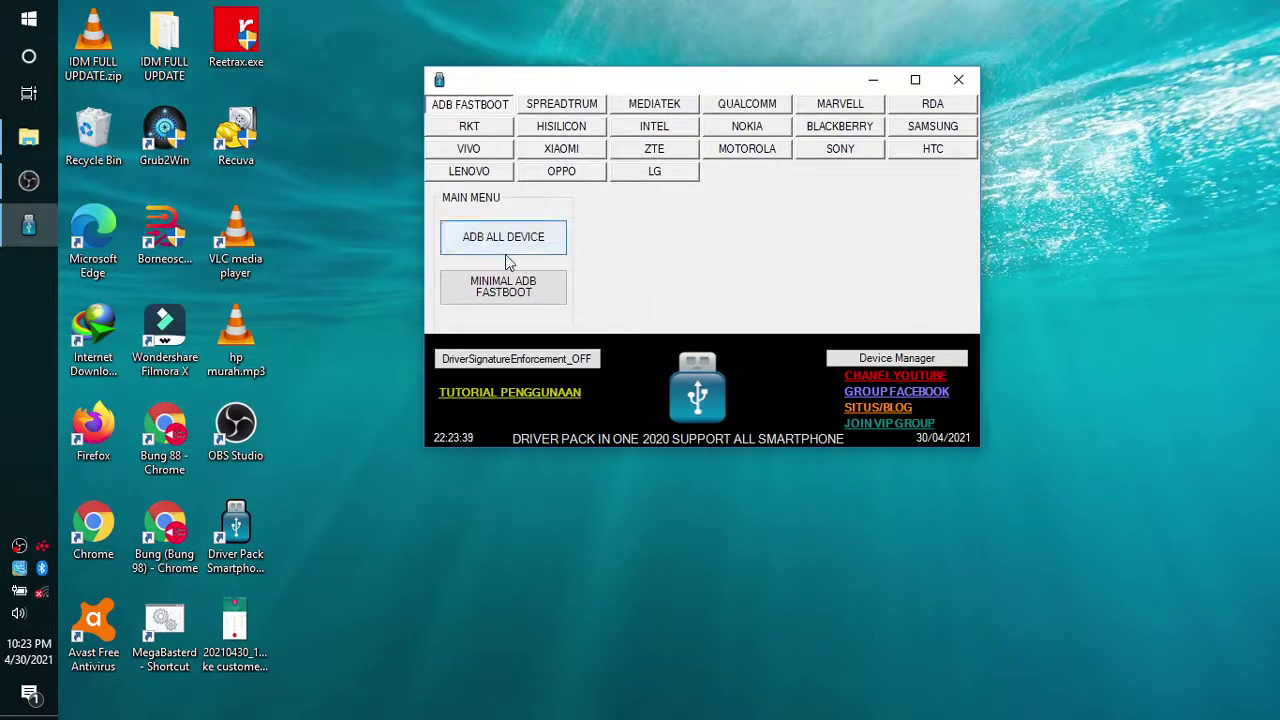
pyautogui.rightClick(334, 162)
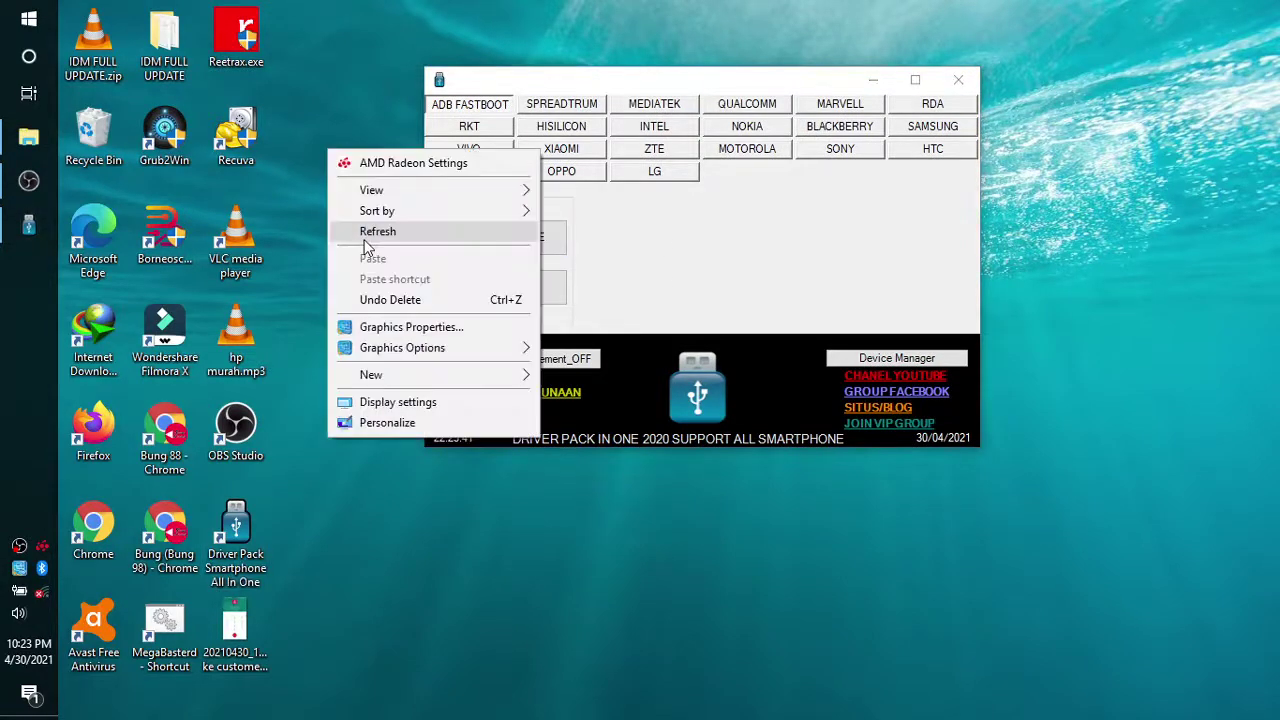
pyautogui.rightClick(316, 146)
pyautogui.click(358, 211)
pyautogui.rightClick(329, 178)
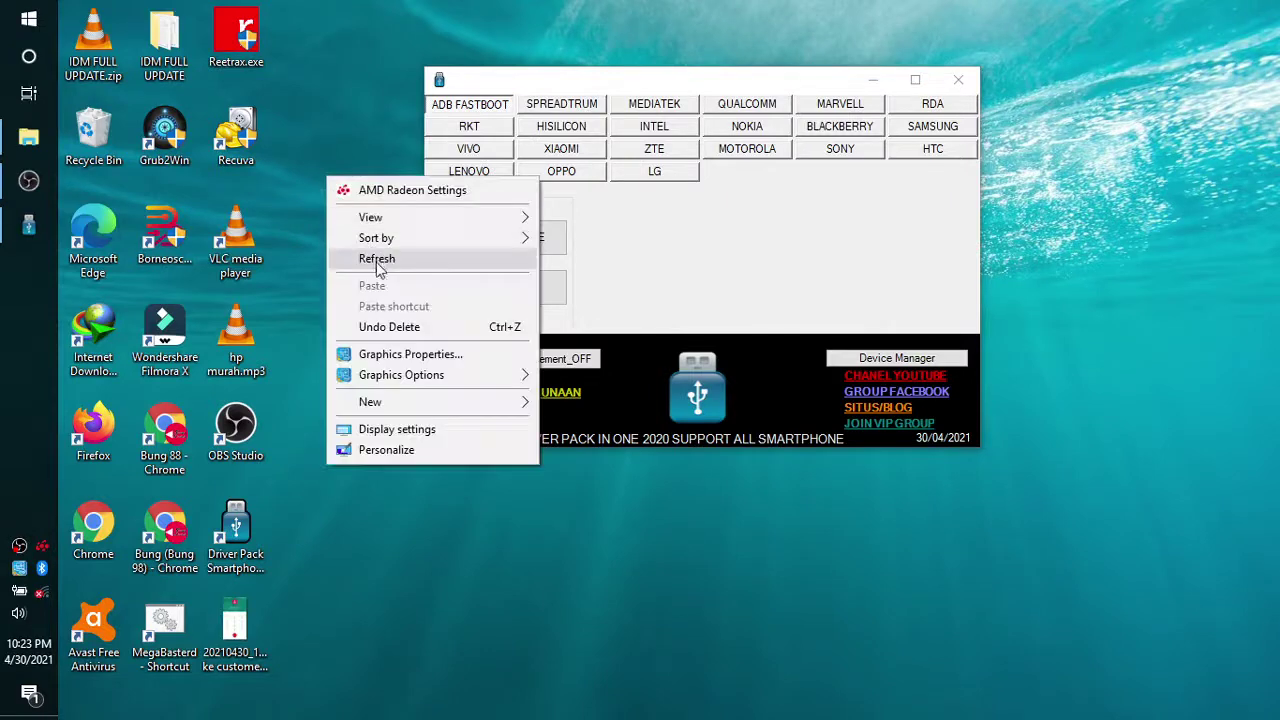
pyautogui.click(372, 257)
pyautogui.rightClick(336, 188)
pyautogui.click(374, 270)
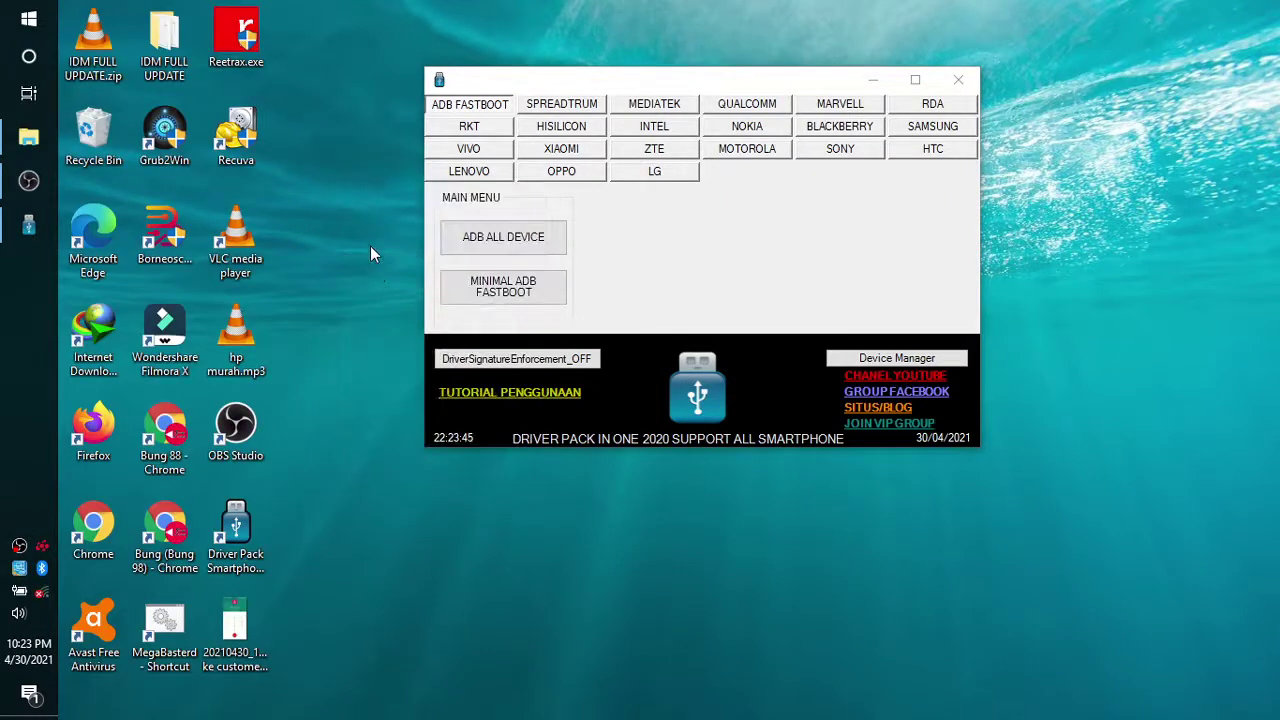
pyautogui.moveTo(662, 88); pyautogui.dragTo(631, 88)
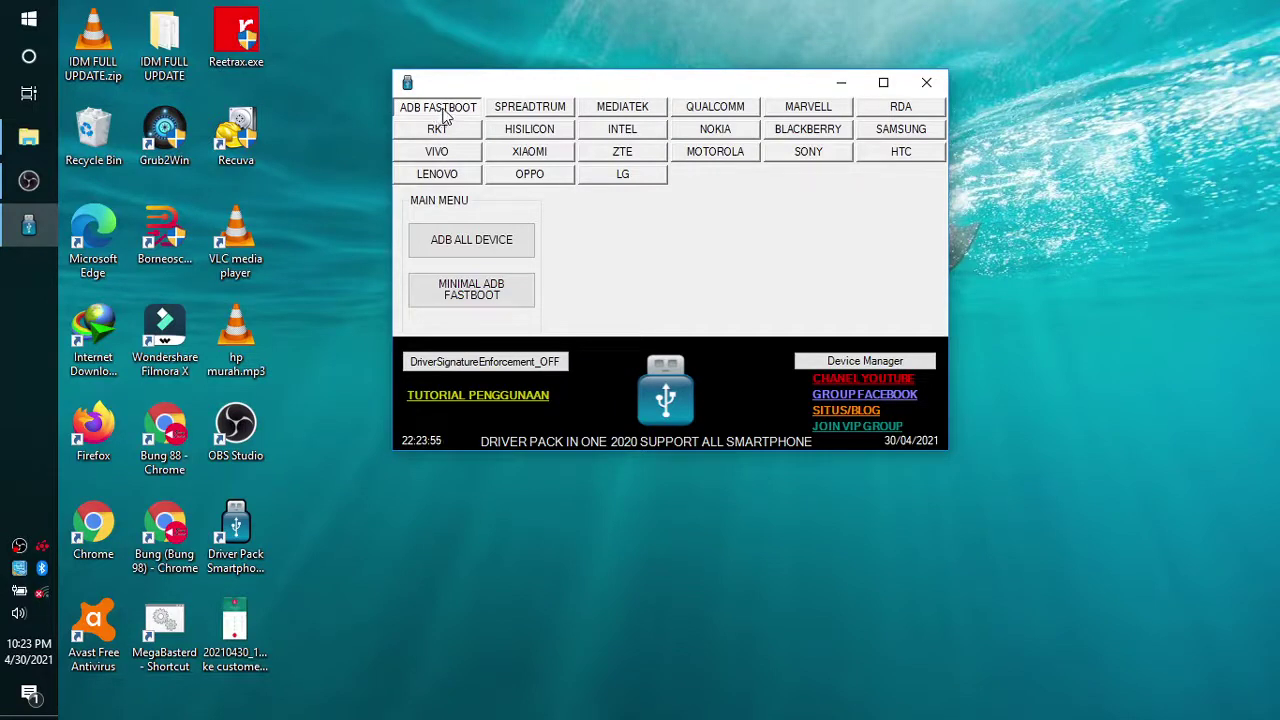
# - Try to install the ADB driver for all devices, close the installer and minimize Device Manager
pyautogui.click(477, 255)
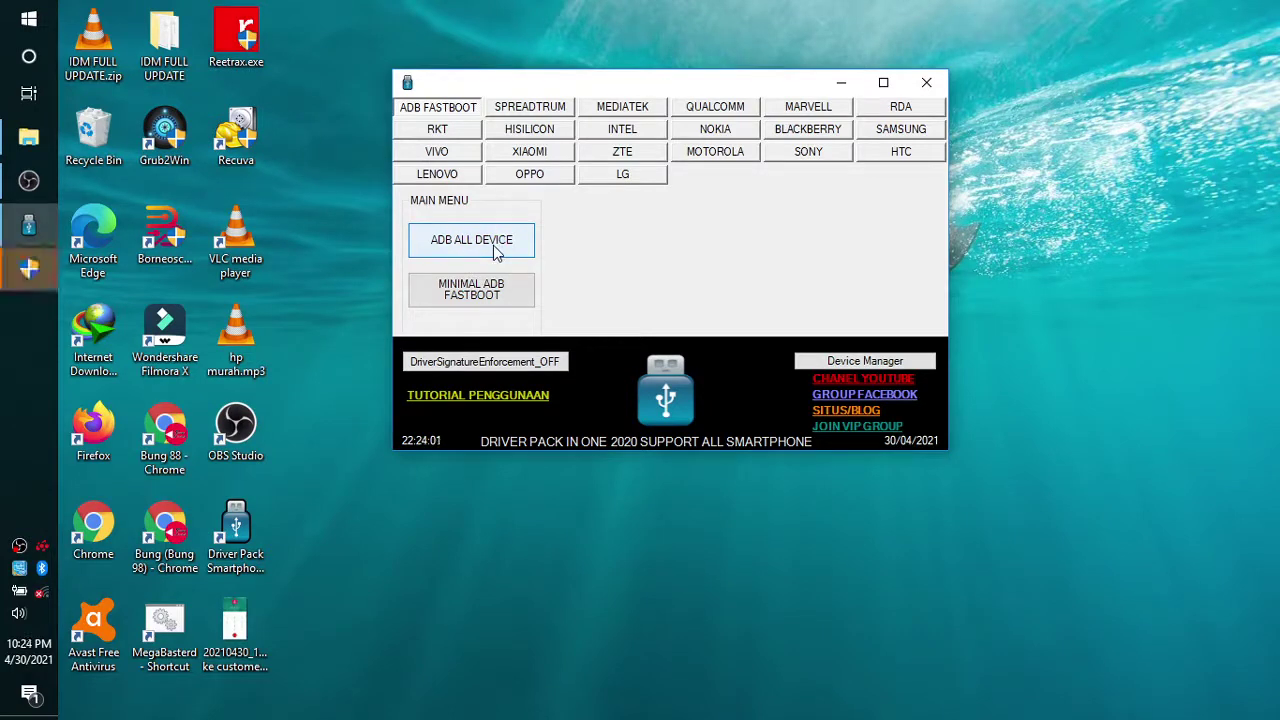
pyautogui.click(28, 268)
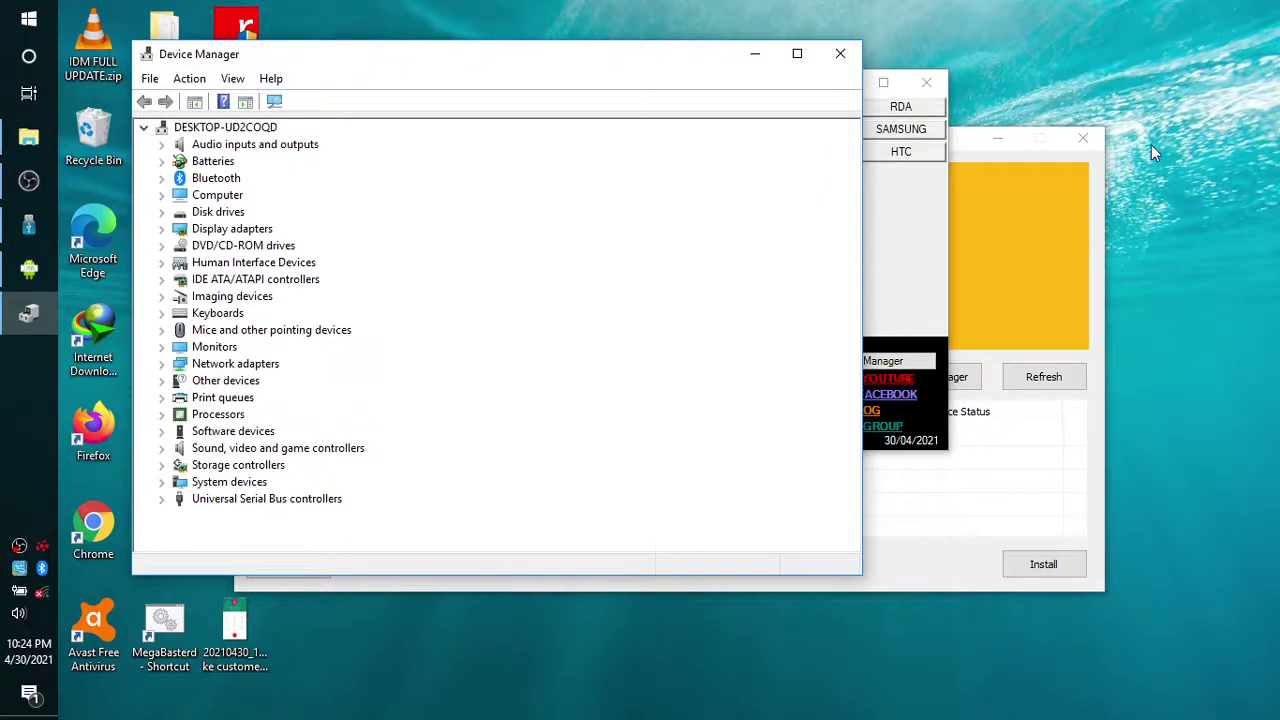
pyautogui.click(971, 143)
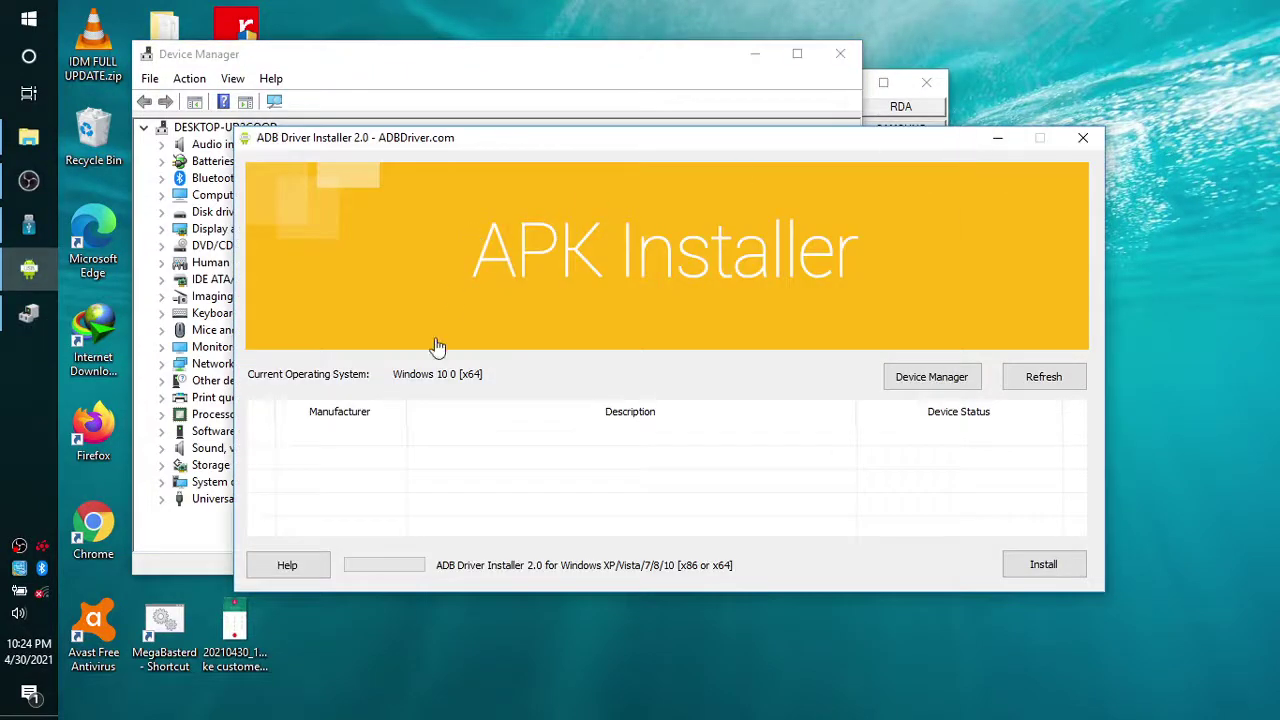
pyautogui.click(1043, 566)
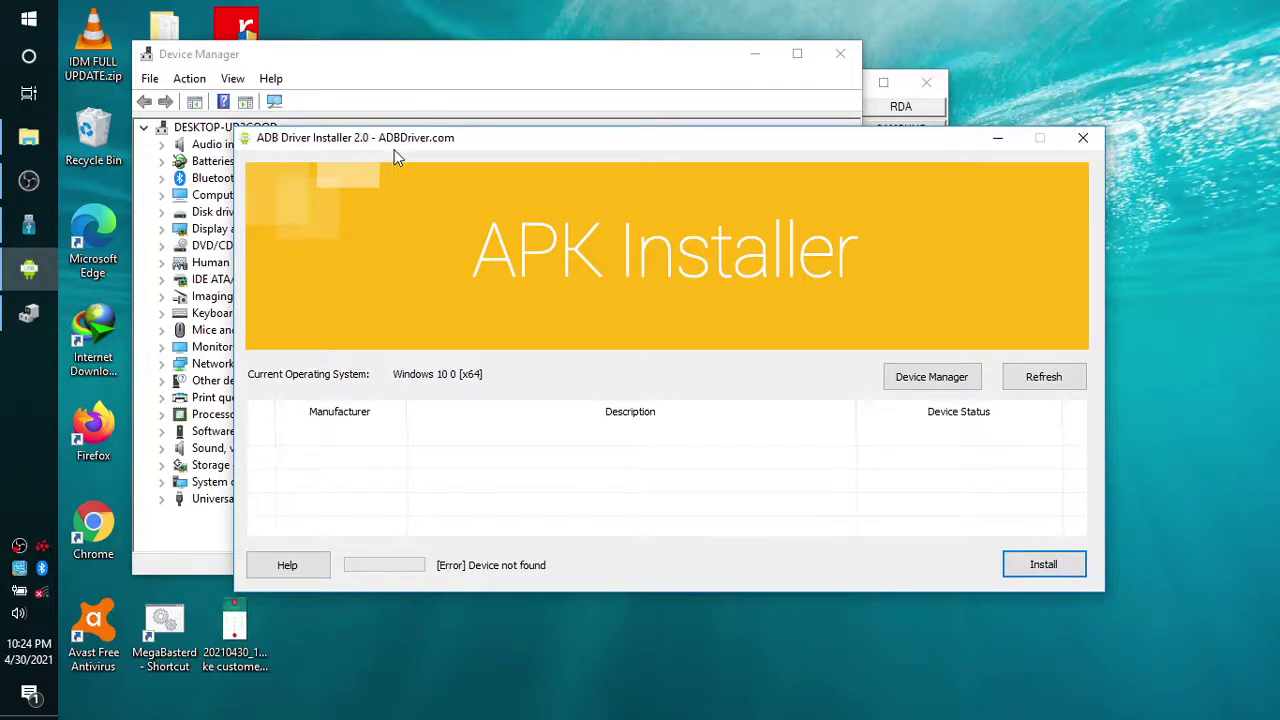
pyautogui.click(1082, 137)
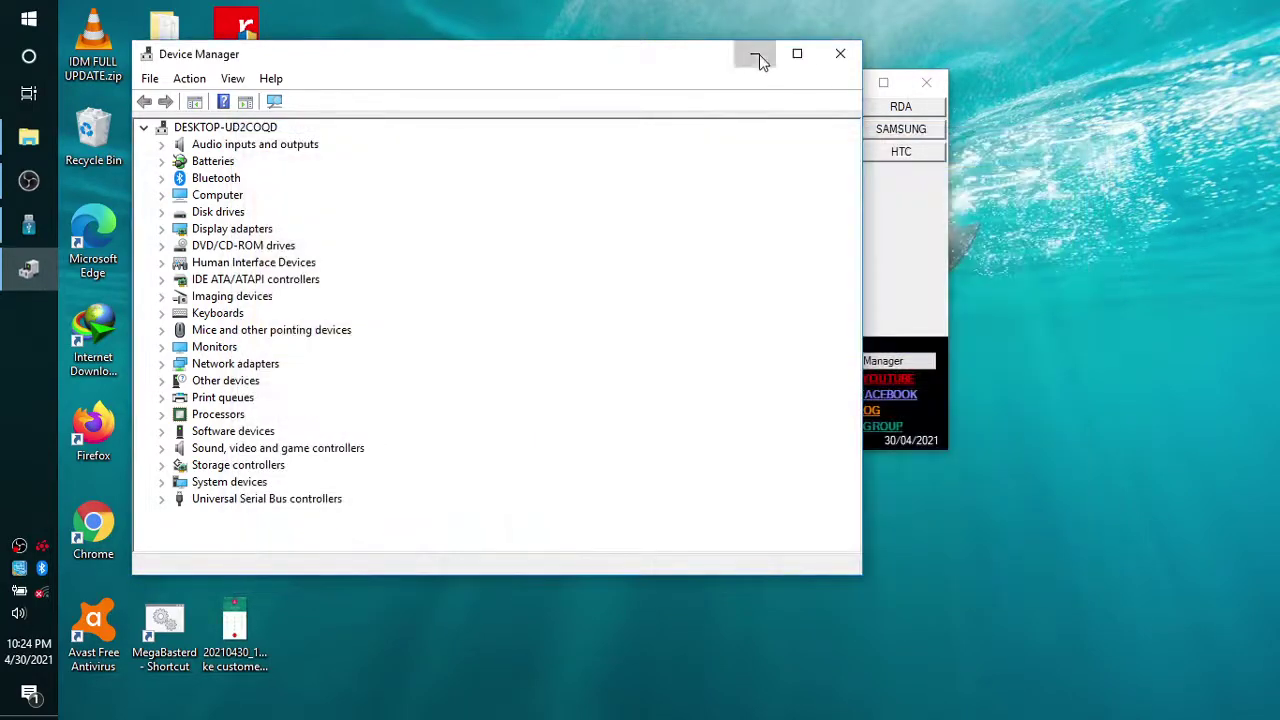
pyautogui.click(757, 53)
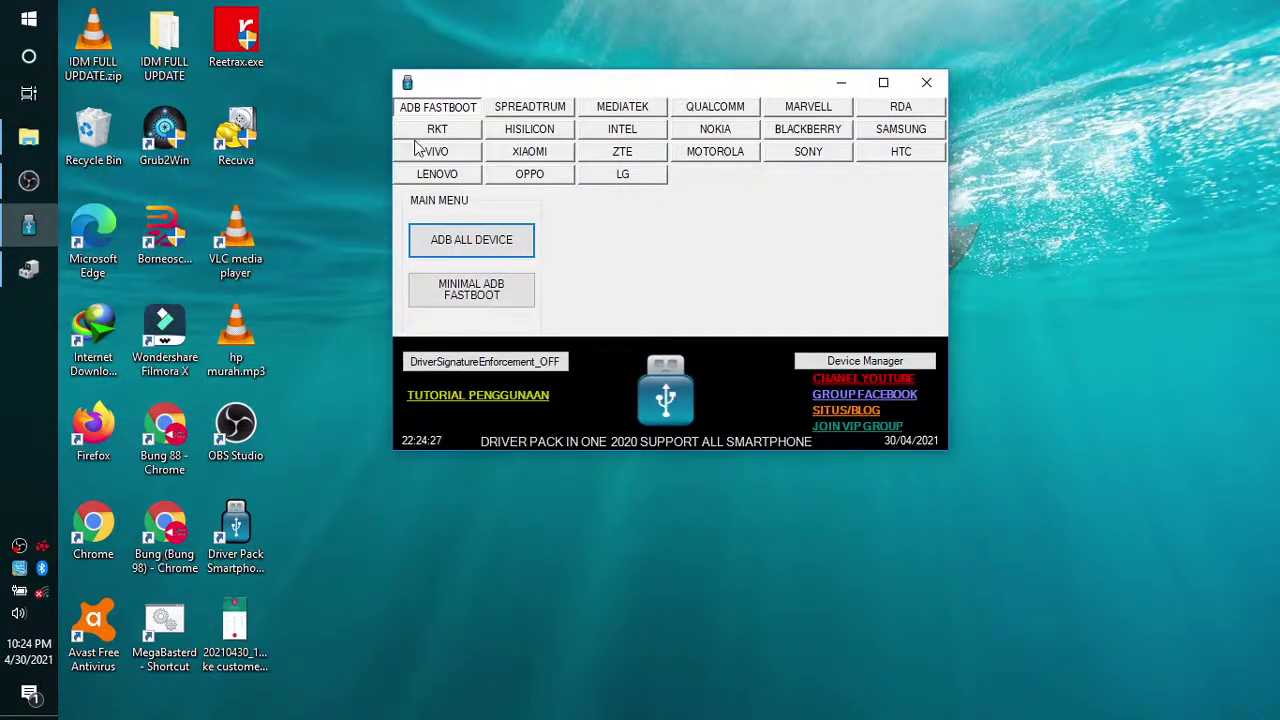
# - Launch the Minimal ADB and Fastboot setup and accept its license agreement
pyautogui.click(504, 292)
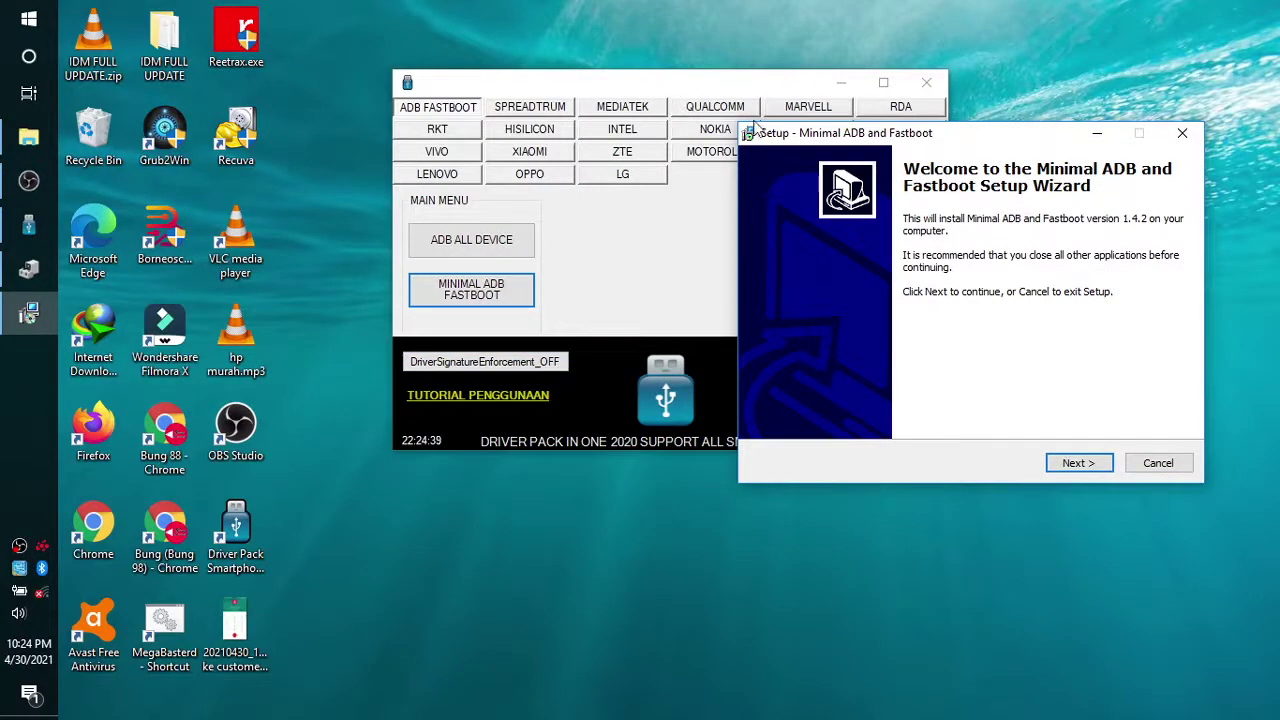
pyautogui.moveTo(816, 143); pyautogui.dragTo(790, 78)
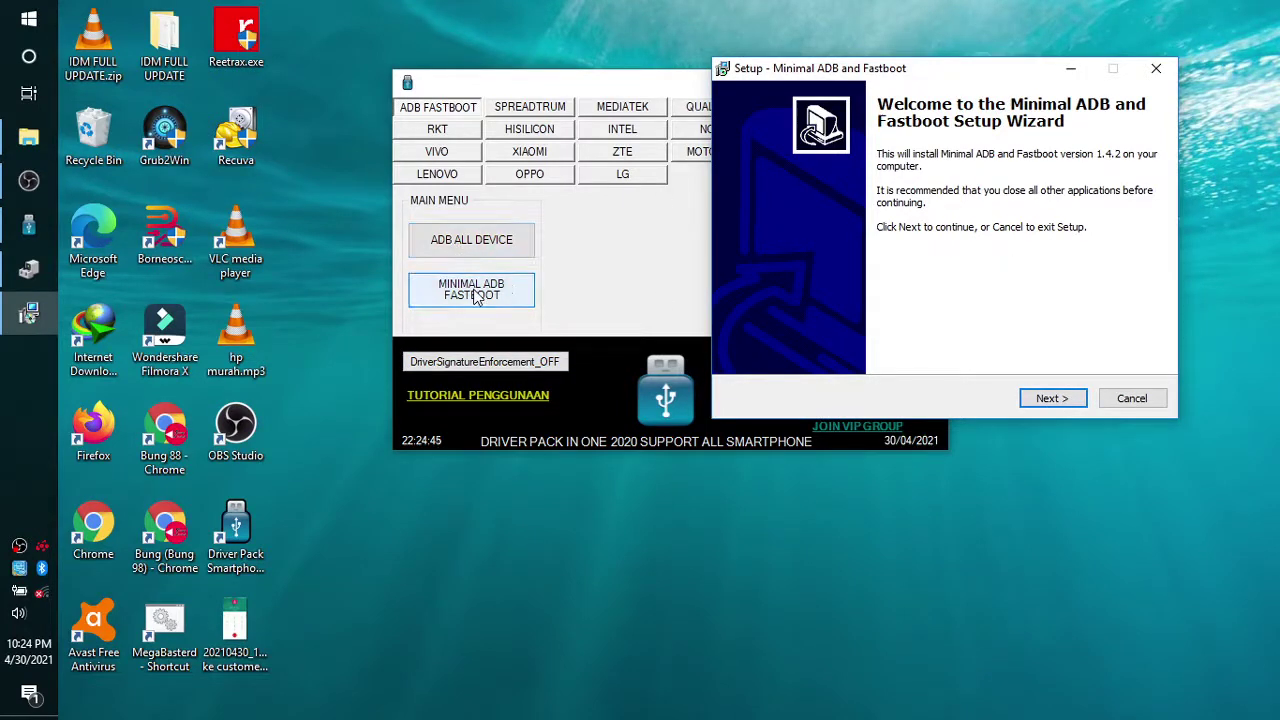
pyautogui.click(1053, 399)
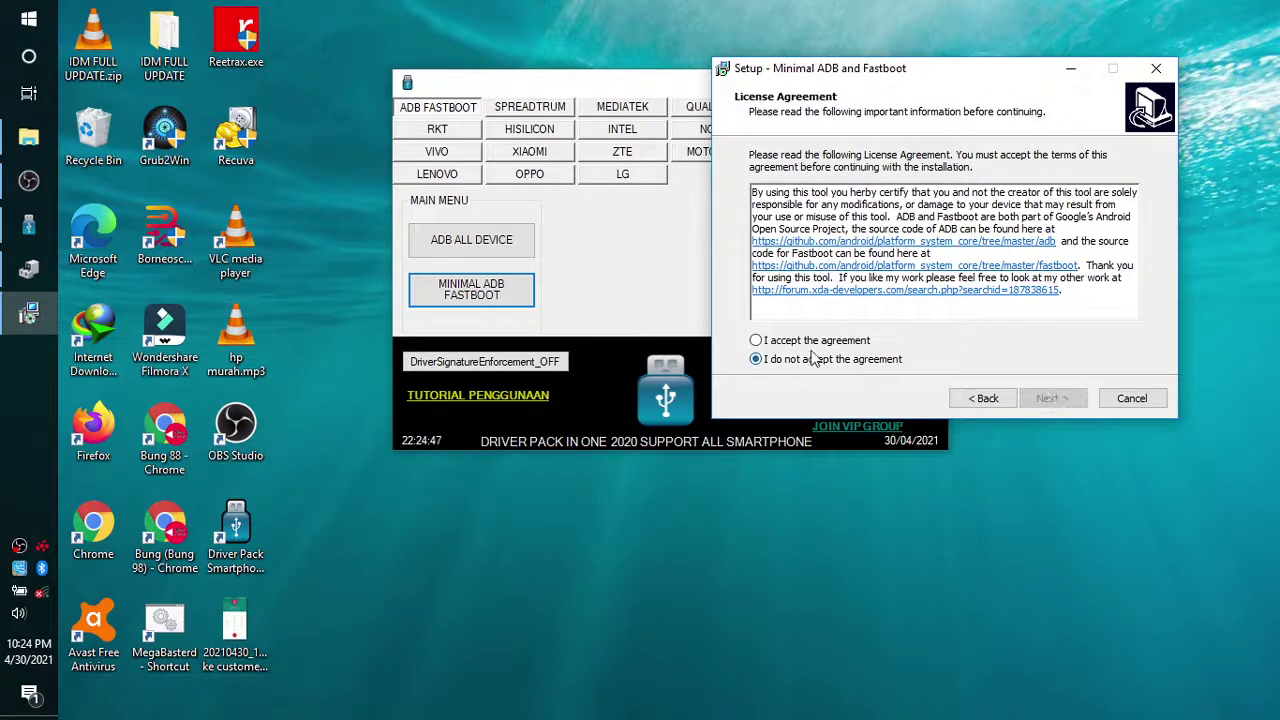
pyautogui.click(768, 342)
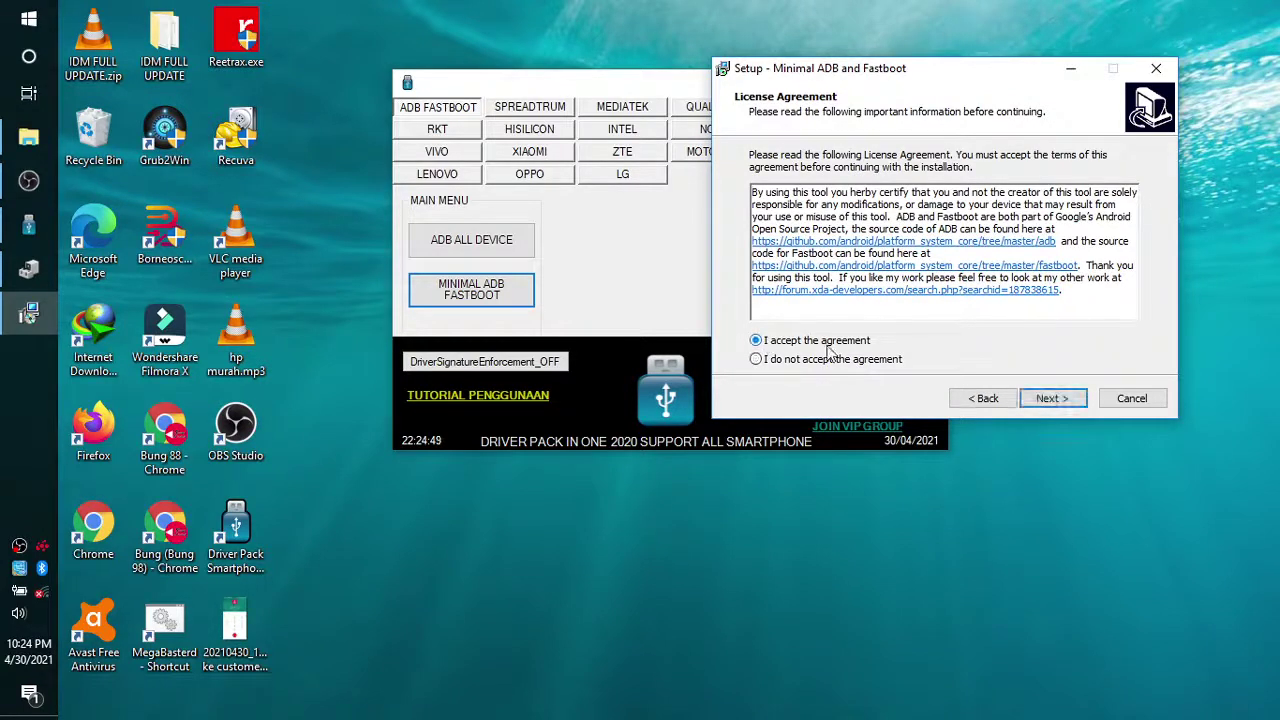
pyautogui.click(1052, 398)
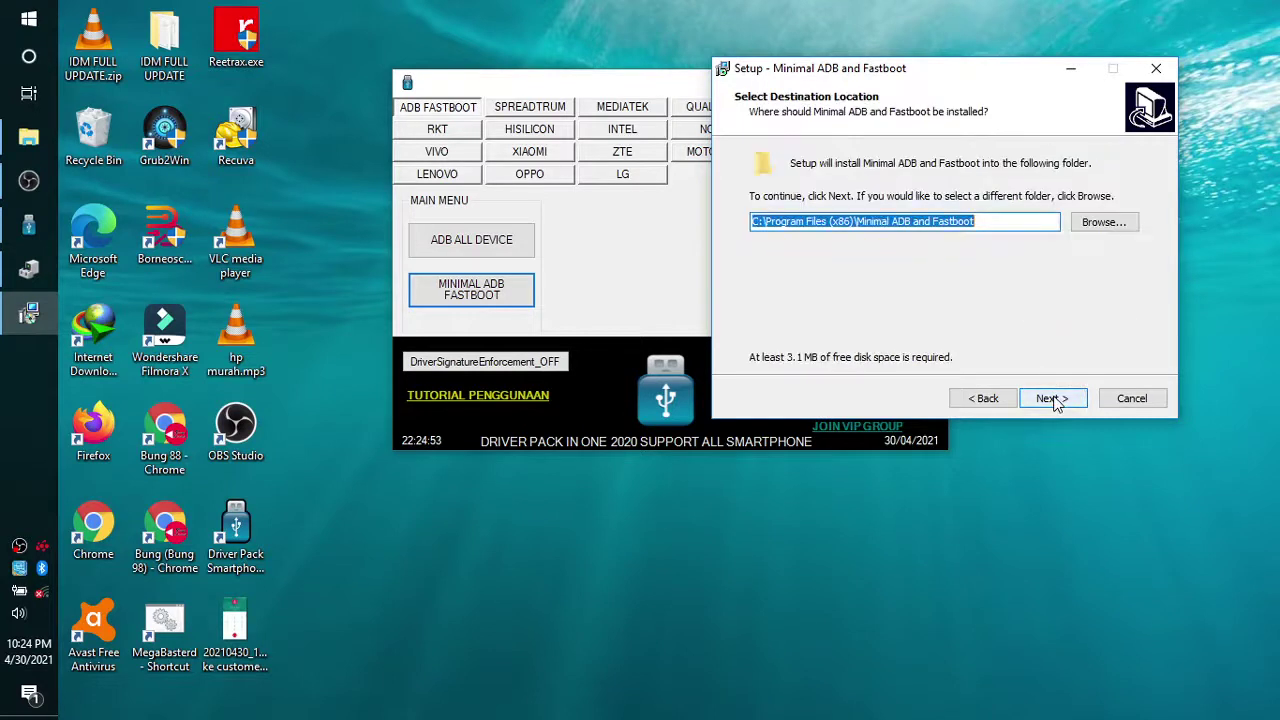
# - Install Minimal ADB and Fastboot in C:\Program Files (x86)\Minimal ADB and Fastboot with the default Start Menu folder and a desktop icon
pyautogui.click(1052, 398)
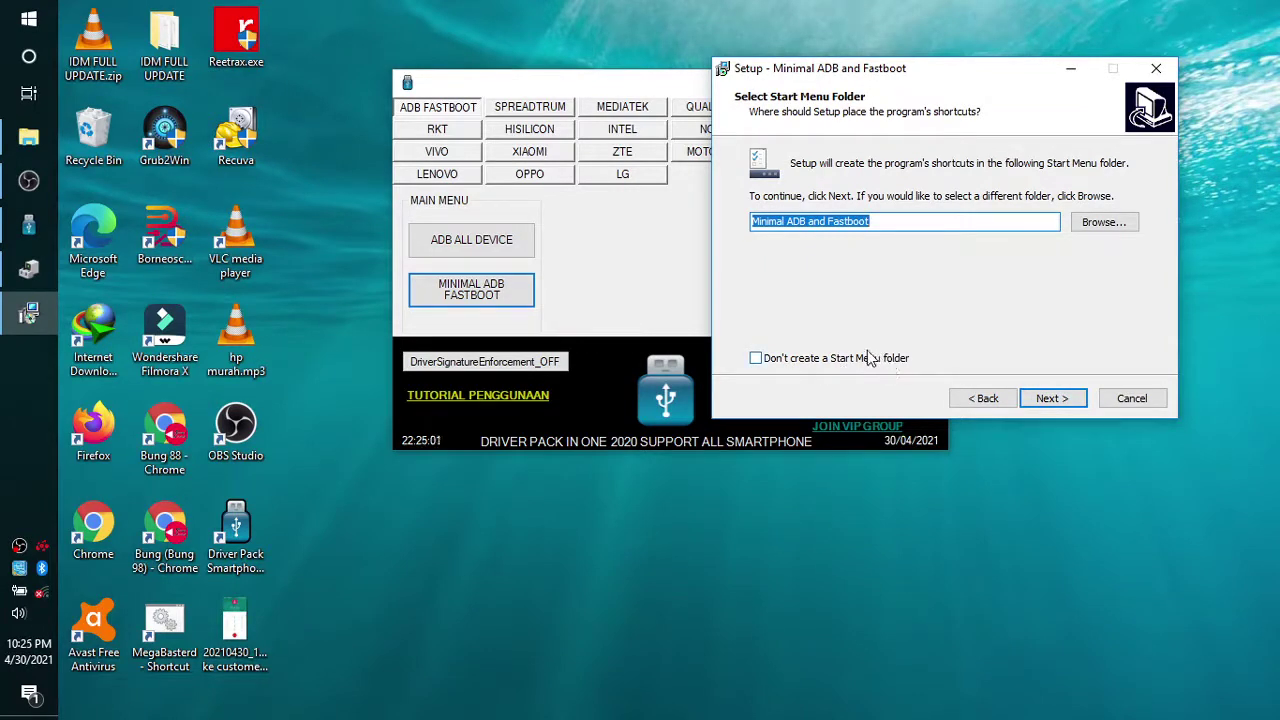
pyautogui.click(1058, 399)
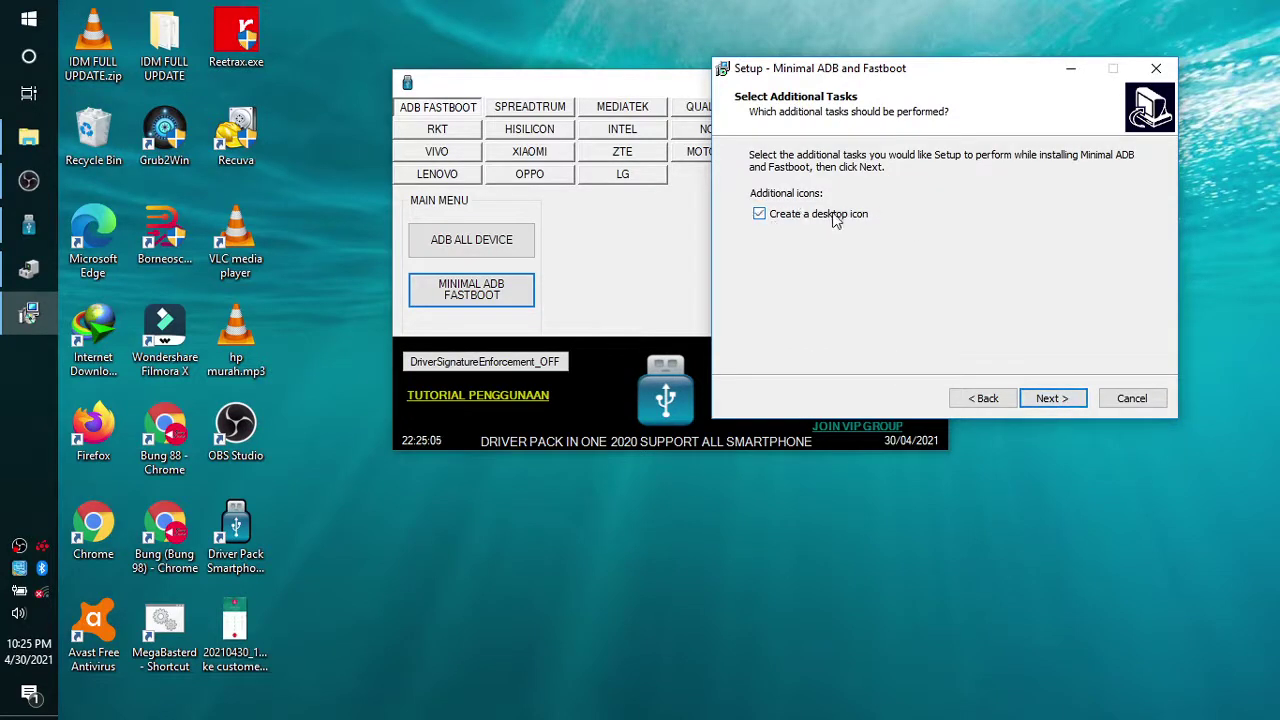
pyautogui.click(1055, 399)
pyautogui.click(1052, 398)
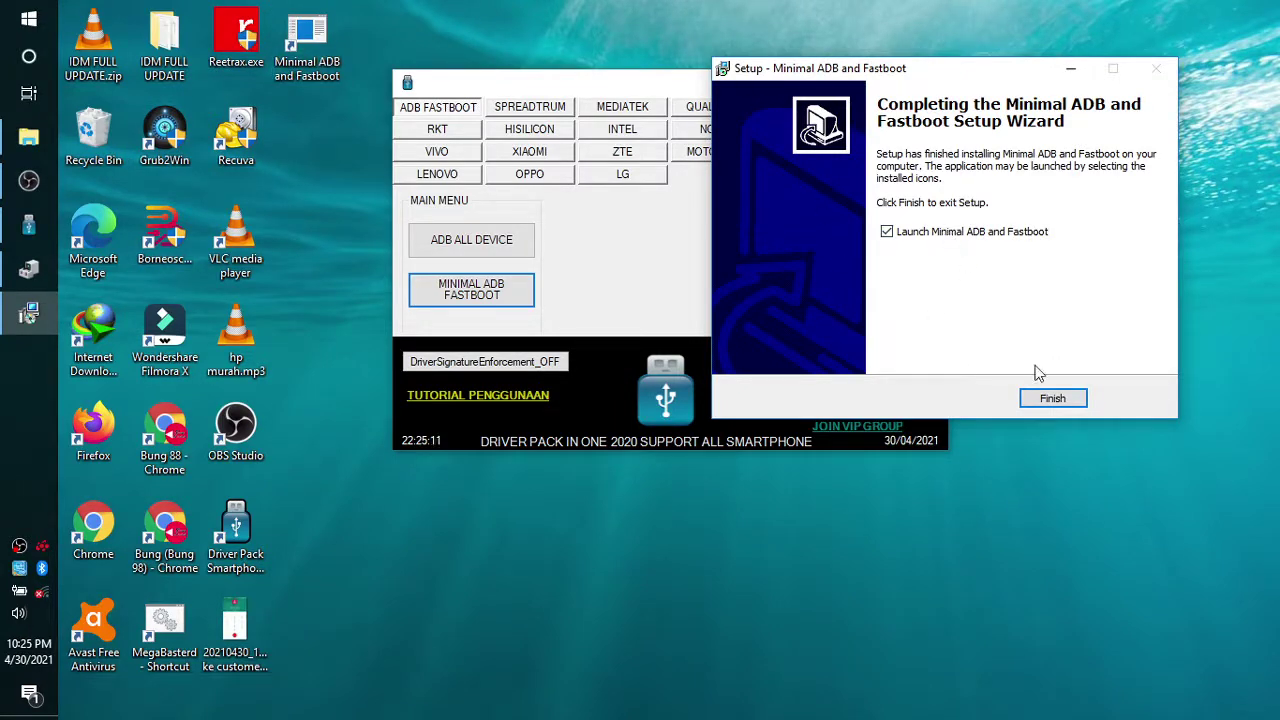
# - Exit the Minimal ADB and Fastboot setup, letting it launch, and close its command prompt window
pyautogui.click(1052, 398)
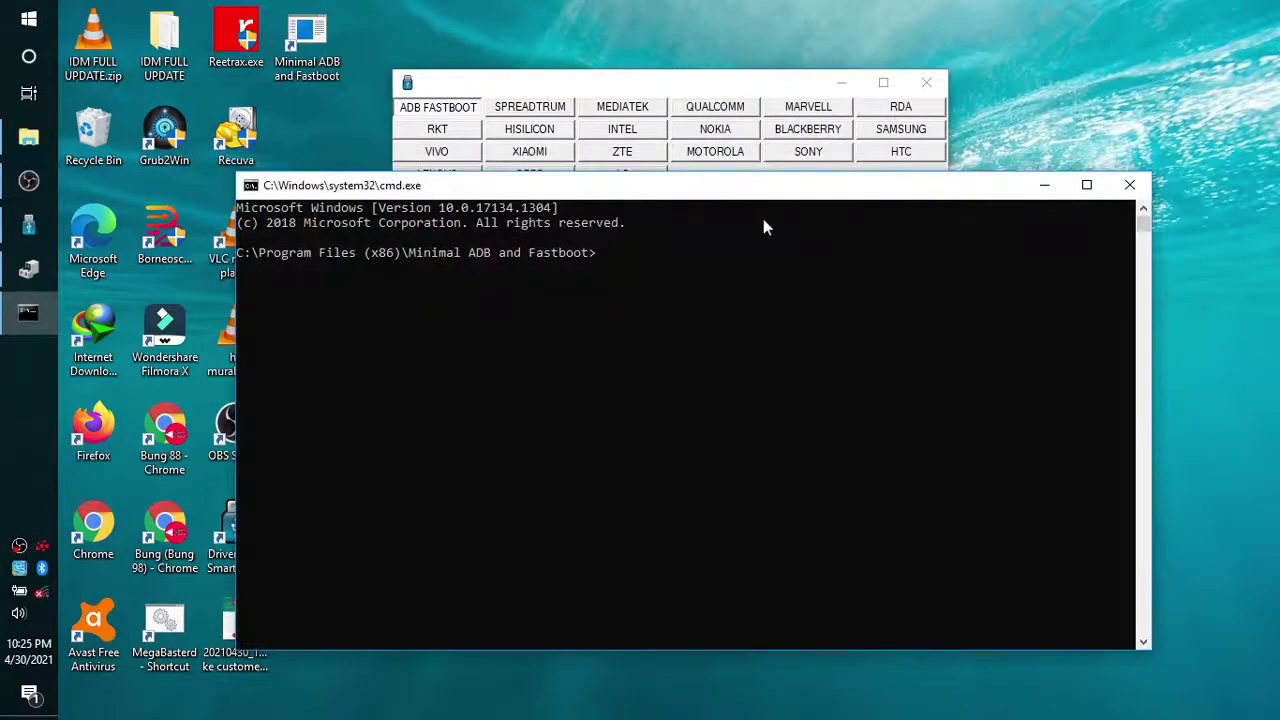
pyautogui.click(1124, 192)
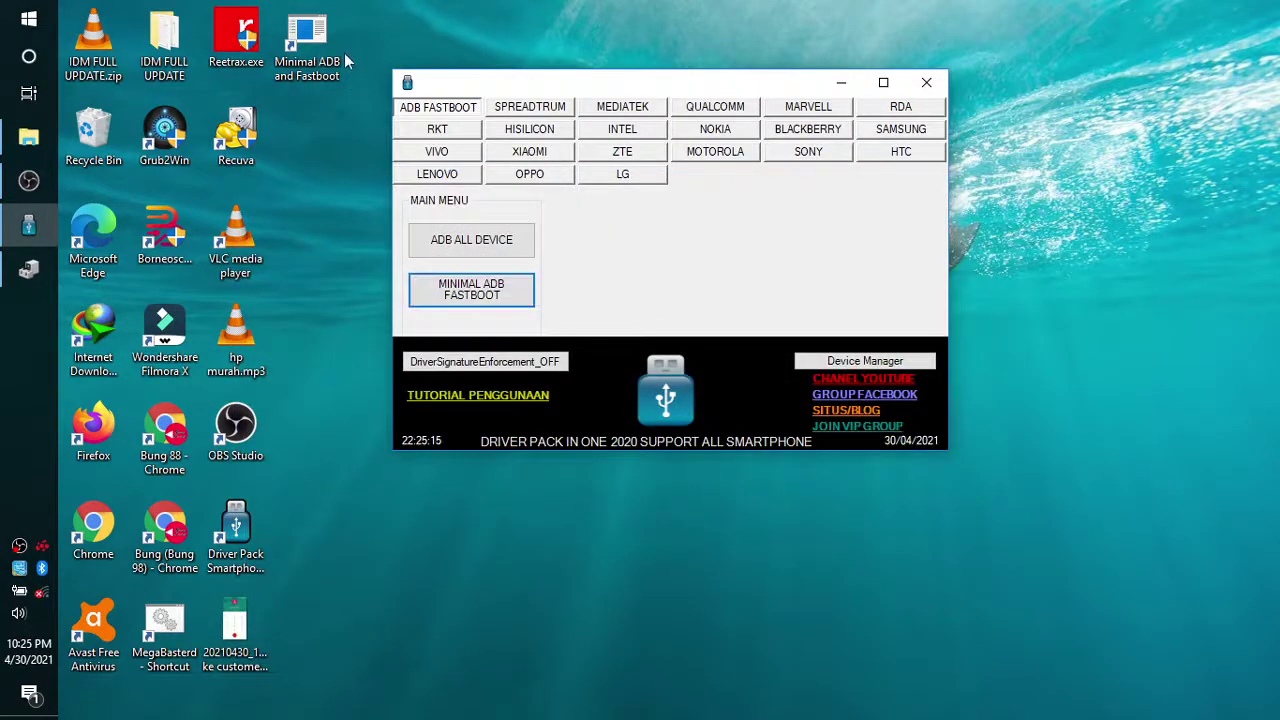
pyautogui.click(333, 40)
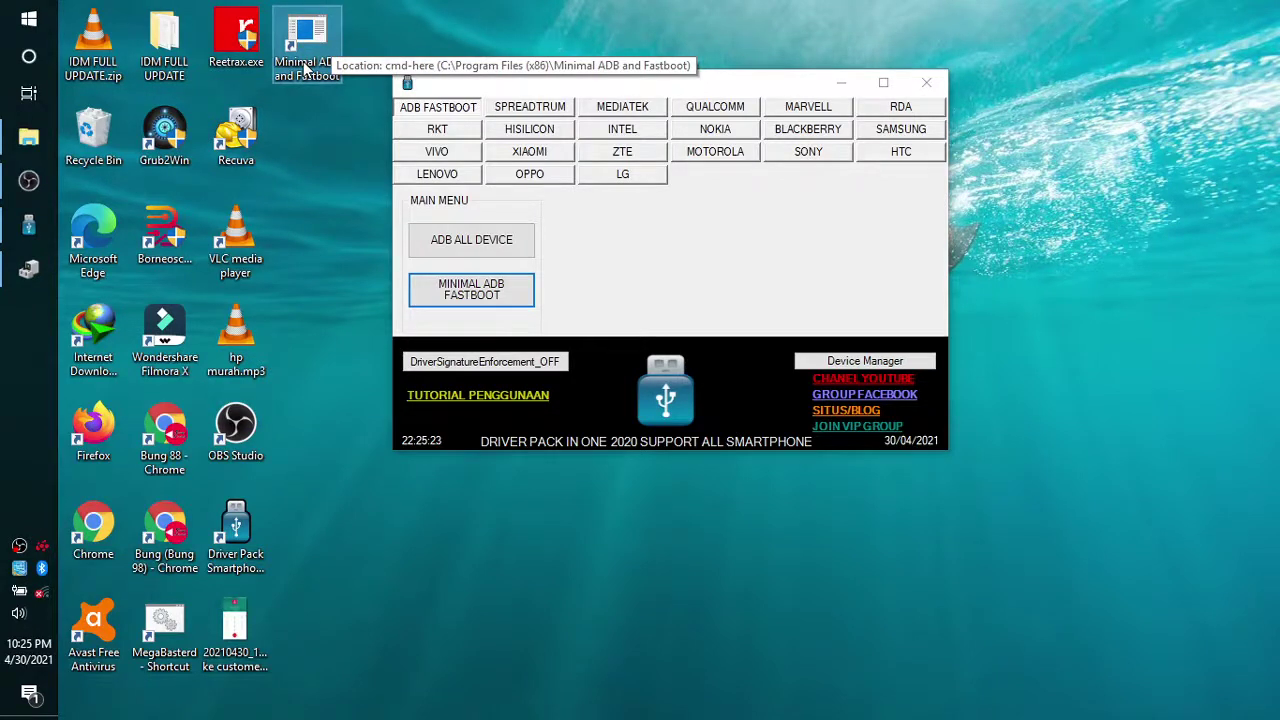
# - Try to install the 64-bit Spreadtrum driver, allowing it administrator access, and exit its installation wizard
pyautogui.click(536, 112)
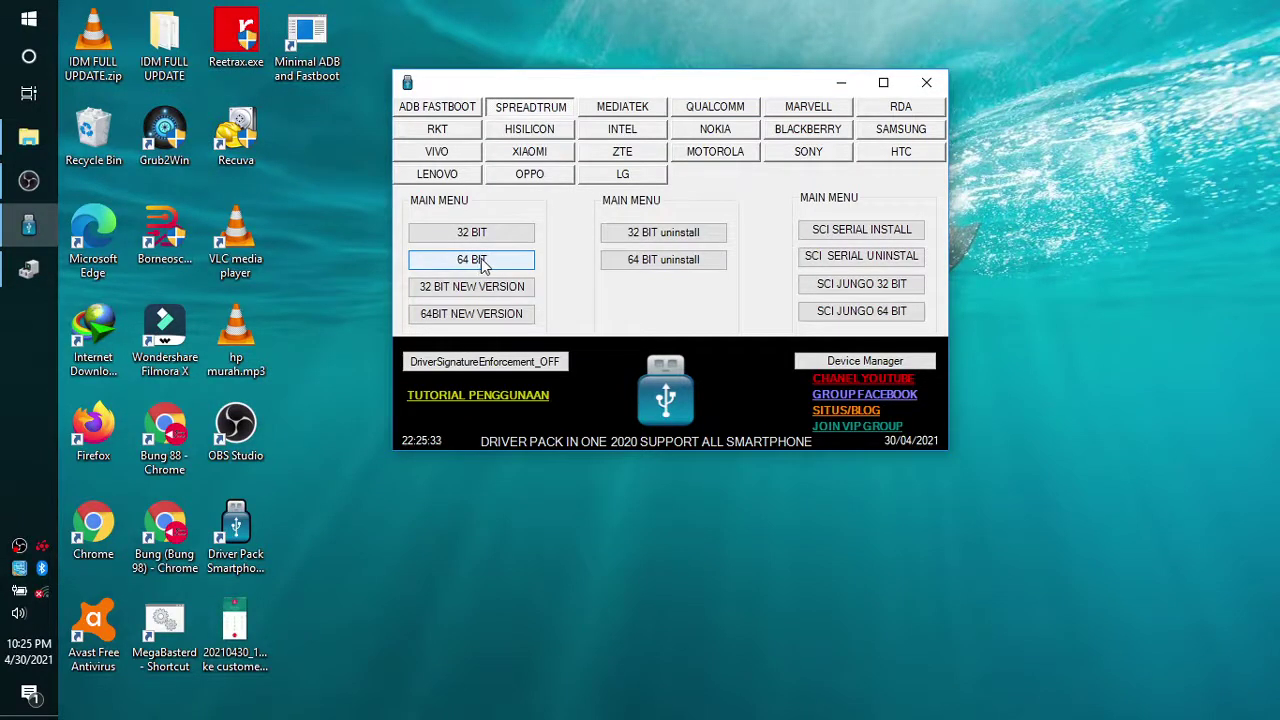
pyautogui.click(482, 260)
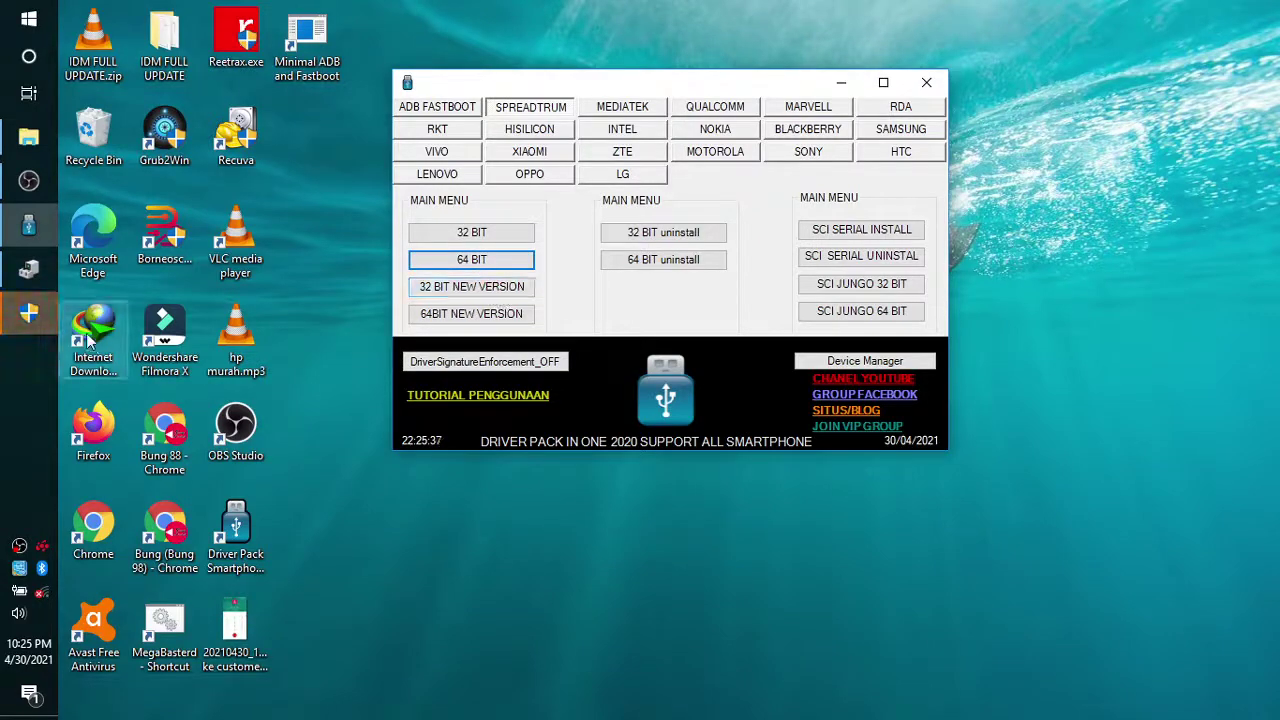
pyautogui.click(30, 314)
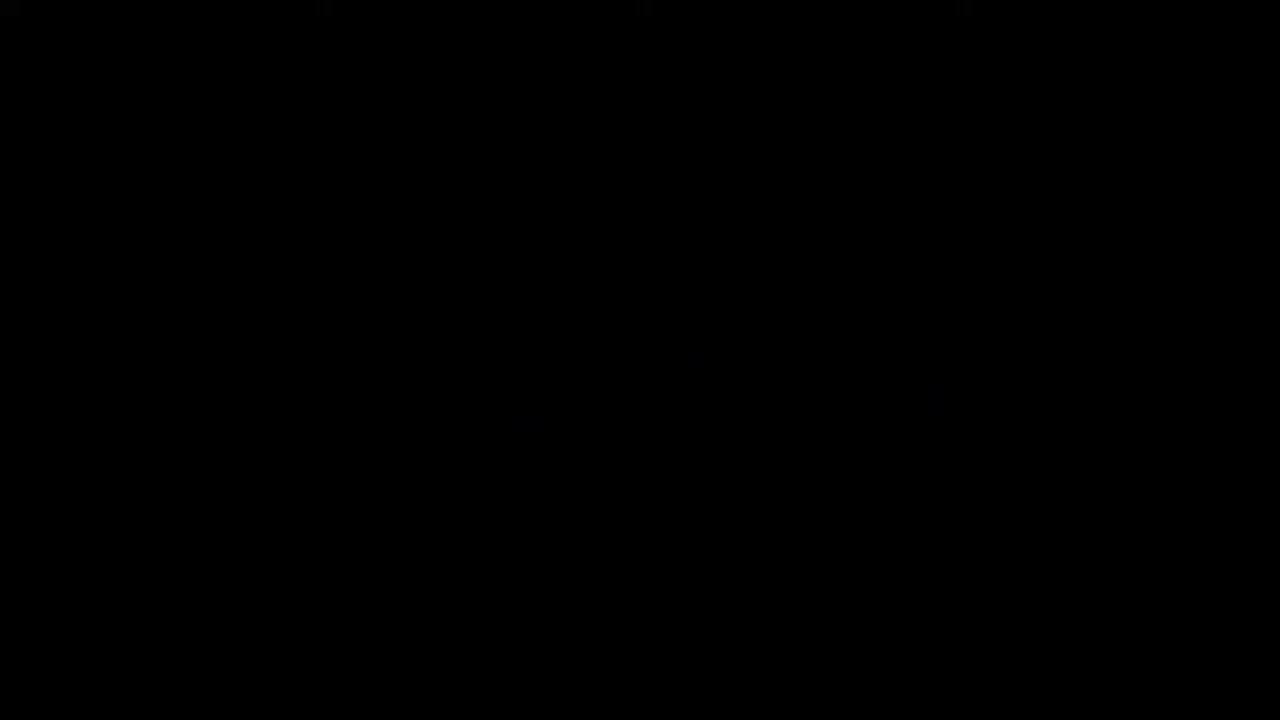
pyautogui.click(448, 391)
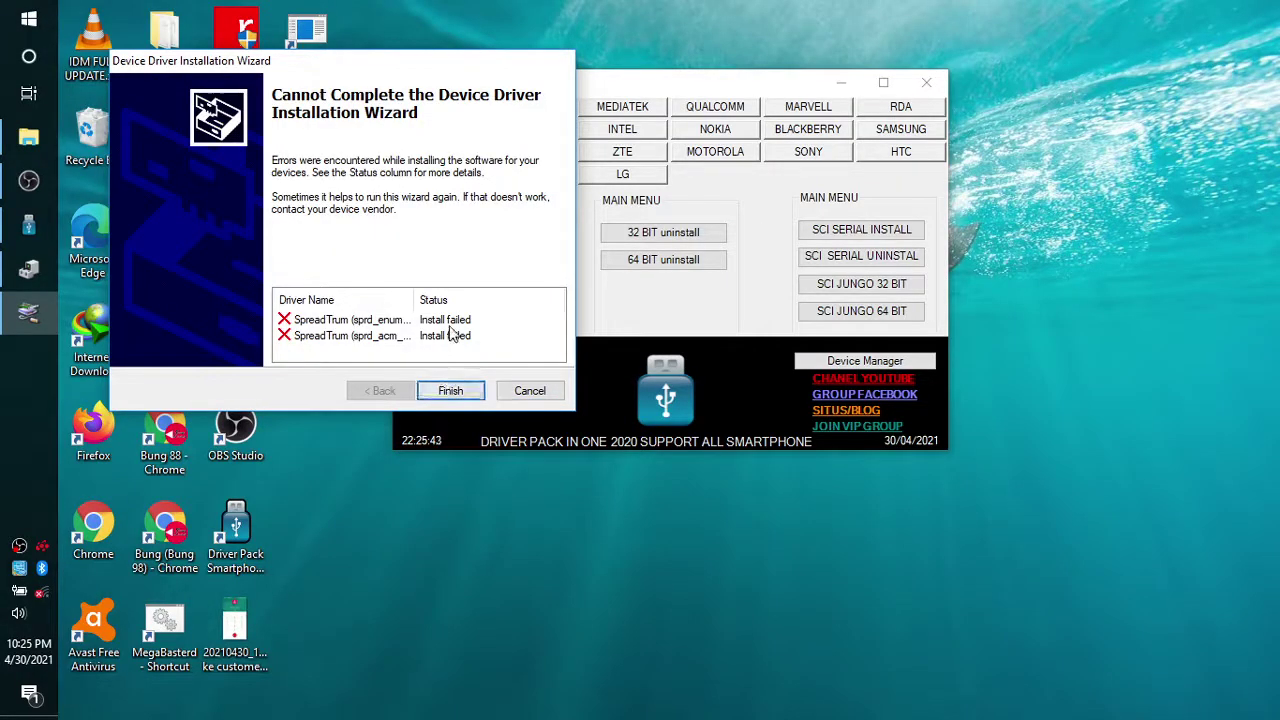
pyautogui.click(450, 390)
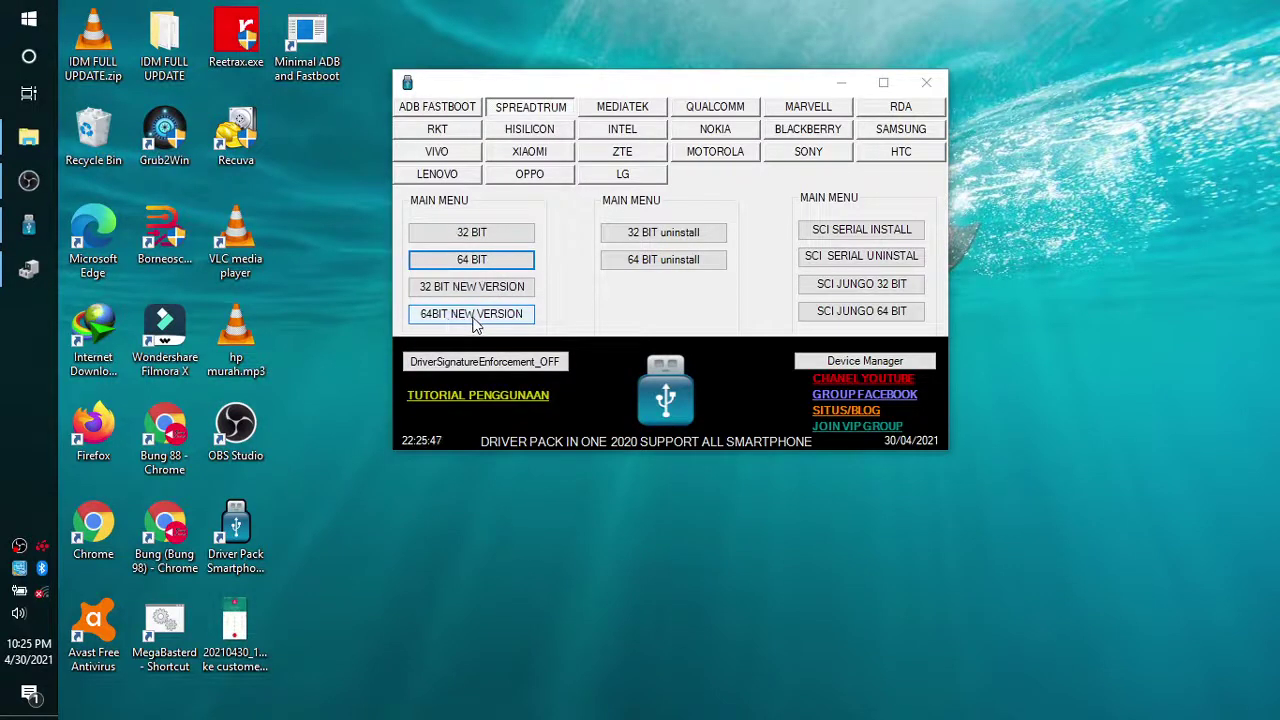
# - Try to install the new version of the 64-bit Spreadtrum driver and exit its wizard, moving the driver pack window clear
pyautogui.click(465, 324)
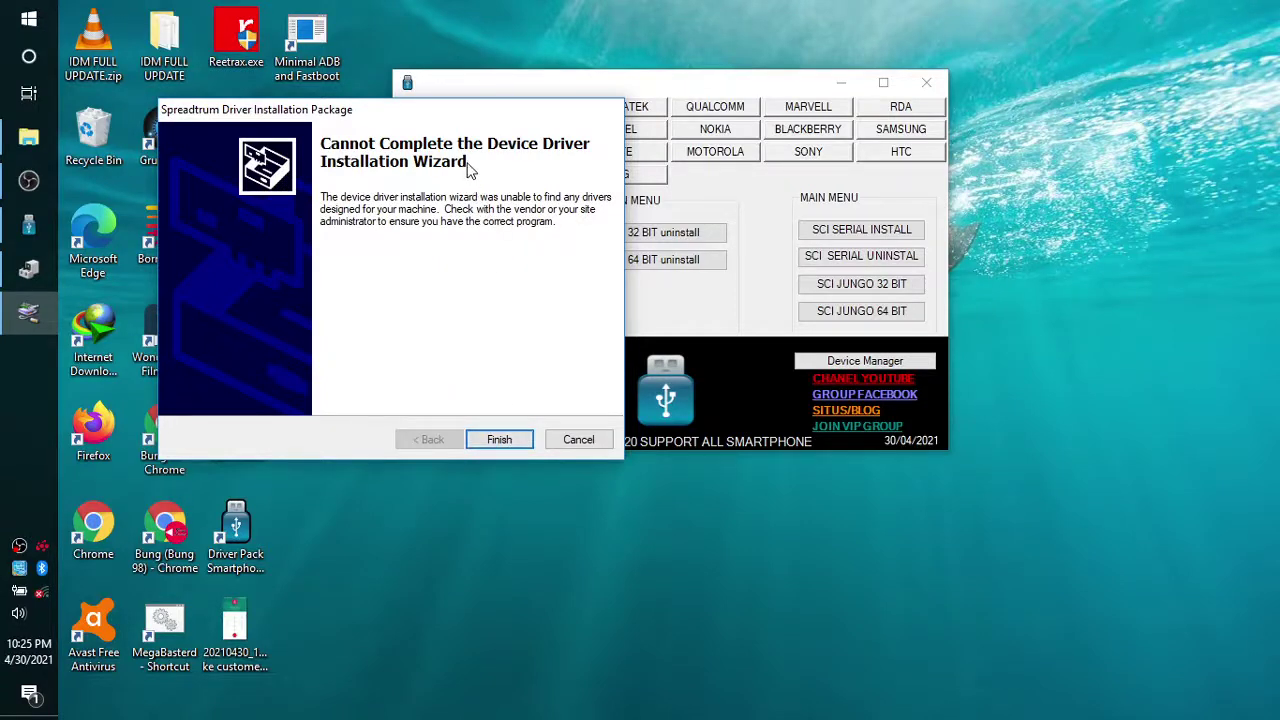
pyautogui.moveTo(690, 93); pyautogui.dragTo(942, 97)
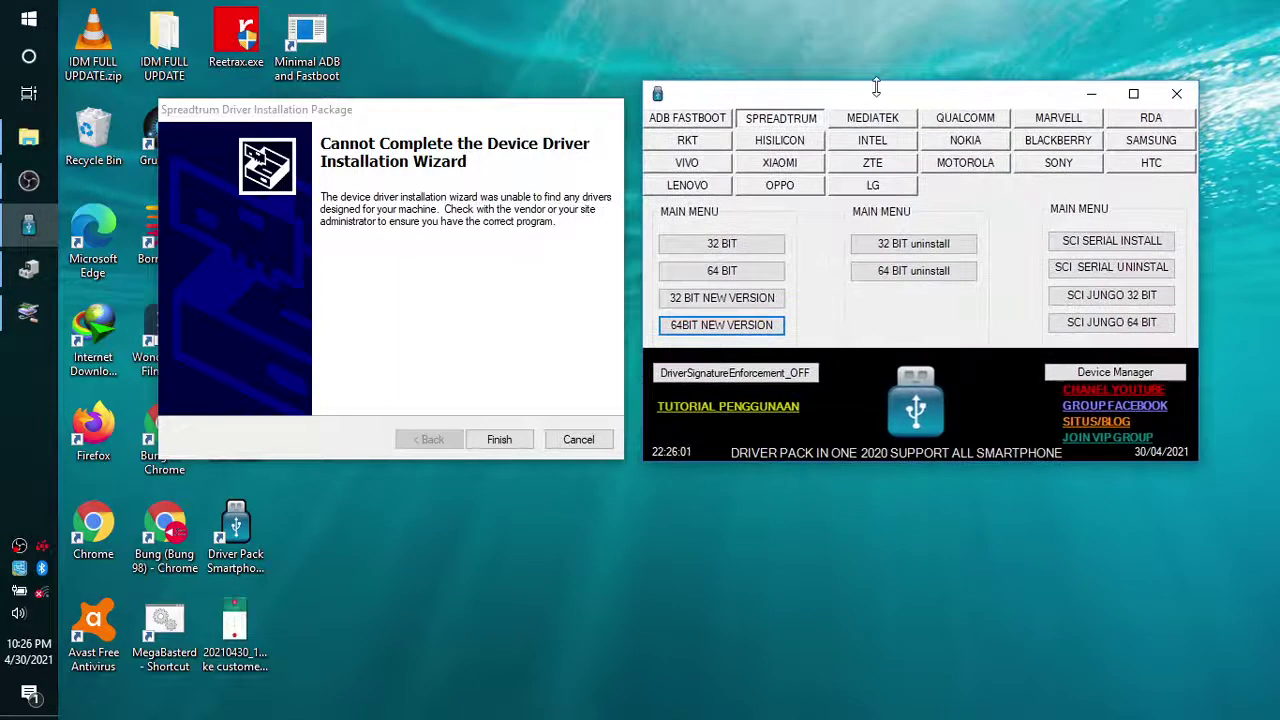
pyautogui.click(508, 441)
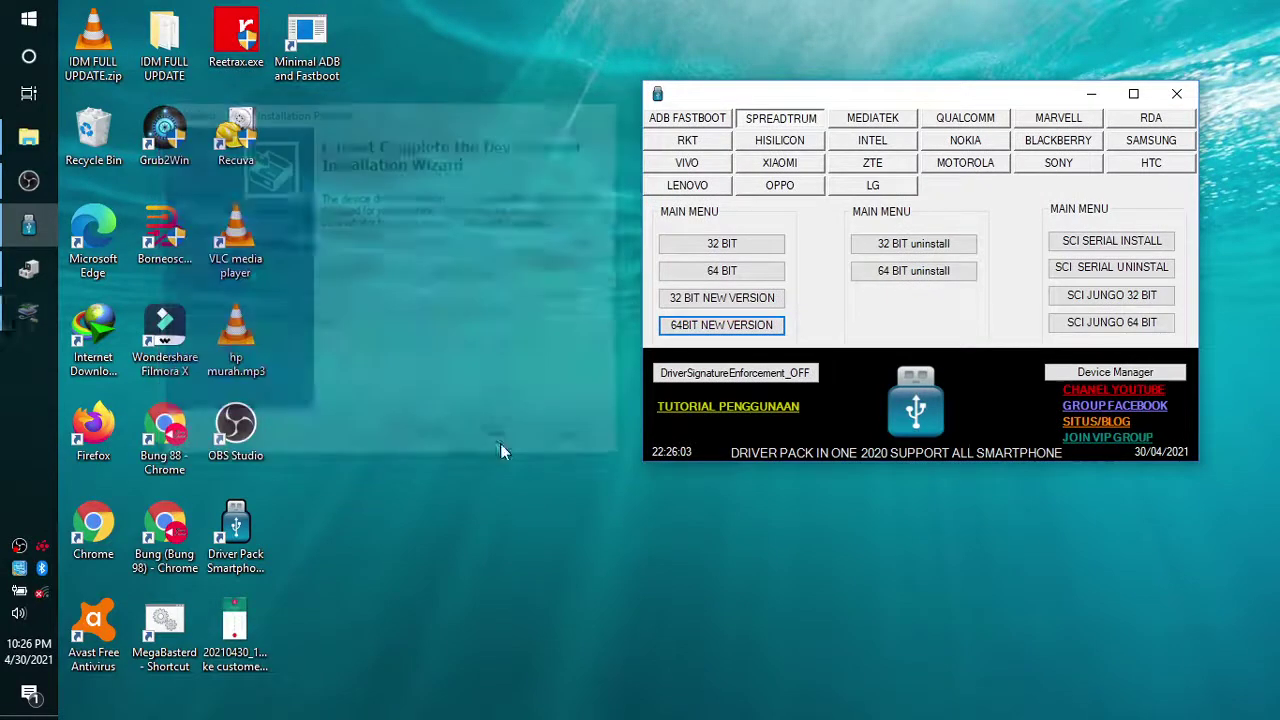
pyautogui.moveTo(930, 93); pyautogui.dragTo(755, 64)
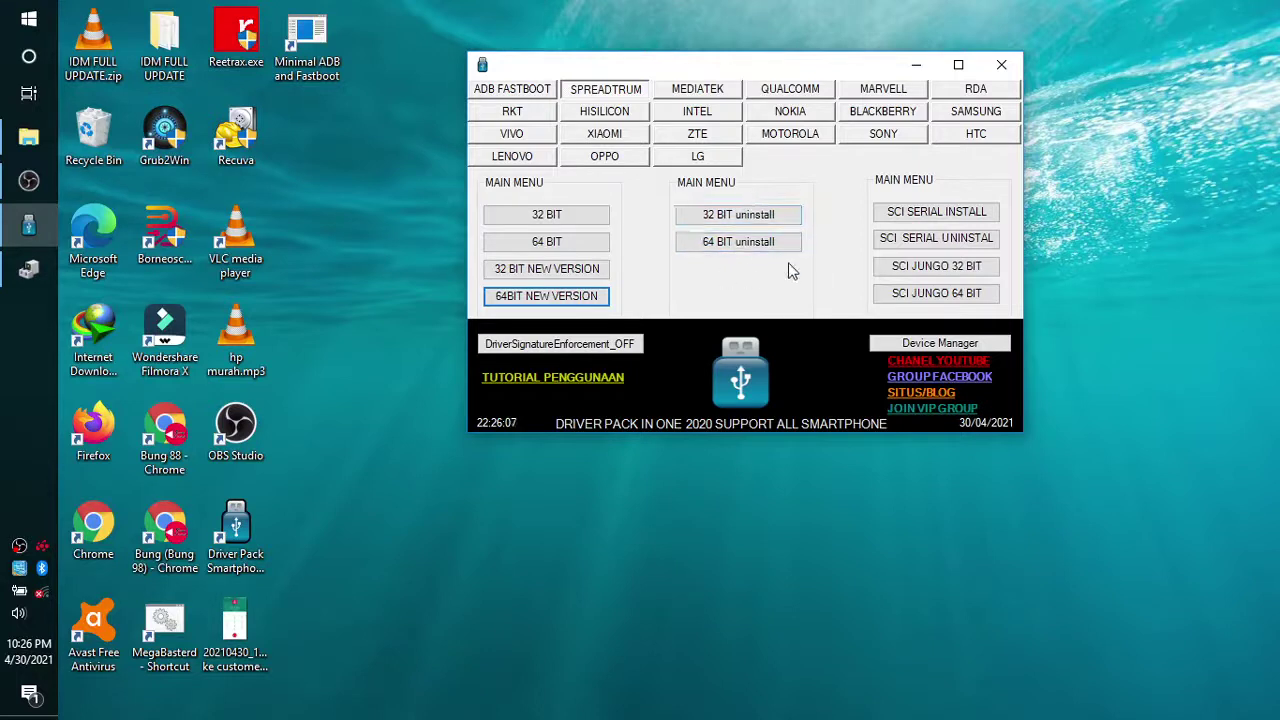
# - Try to install the Spreadtrum SCI serial driver and the 64-bit and 32-bit SCI Jungo drivers
pyautogui.click(940, 212)
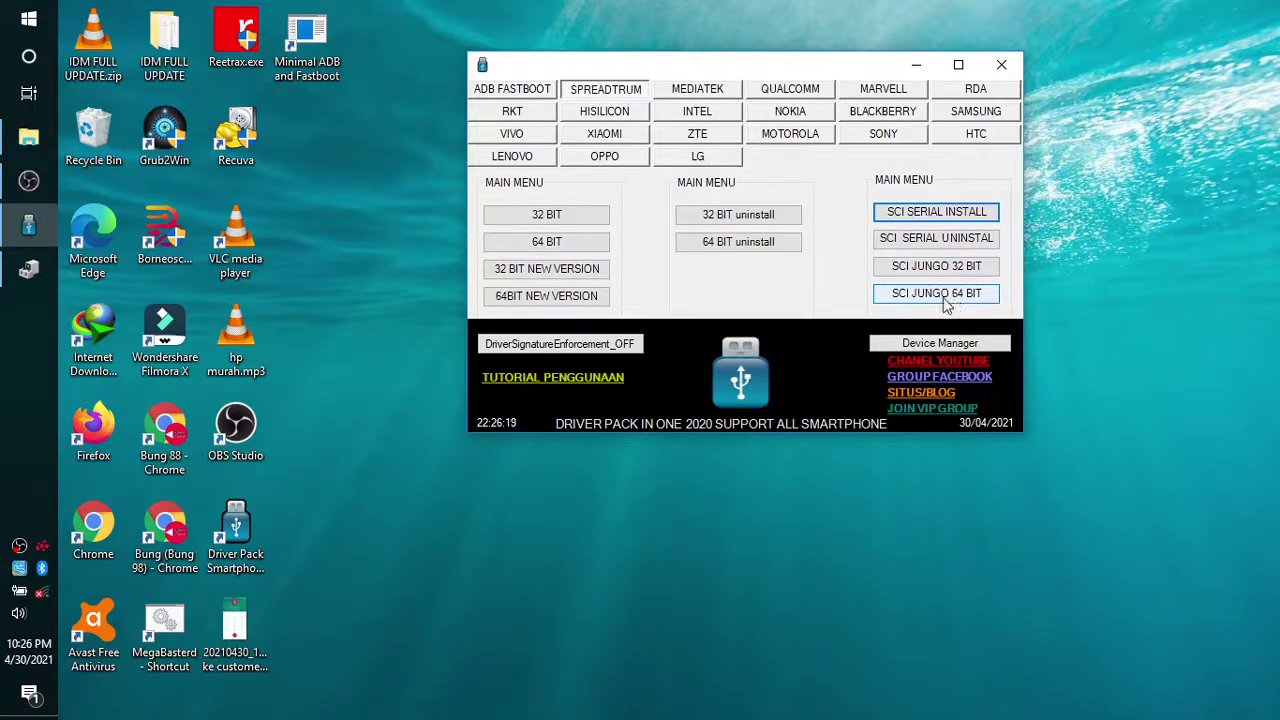
pyautogui.click(943, 303)
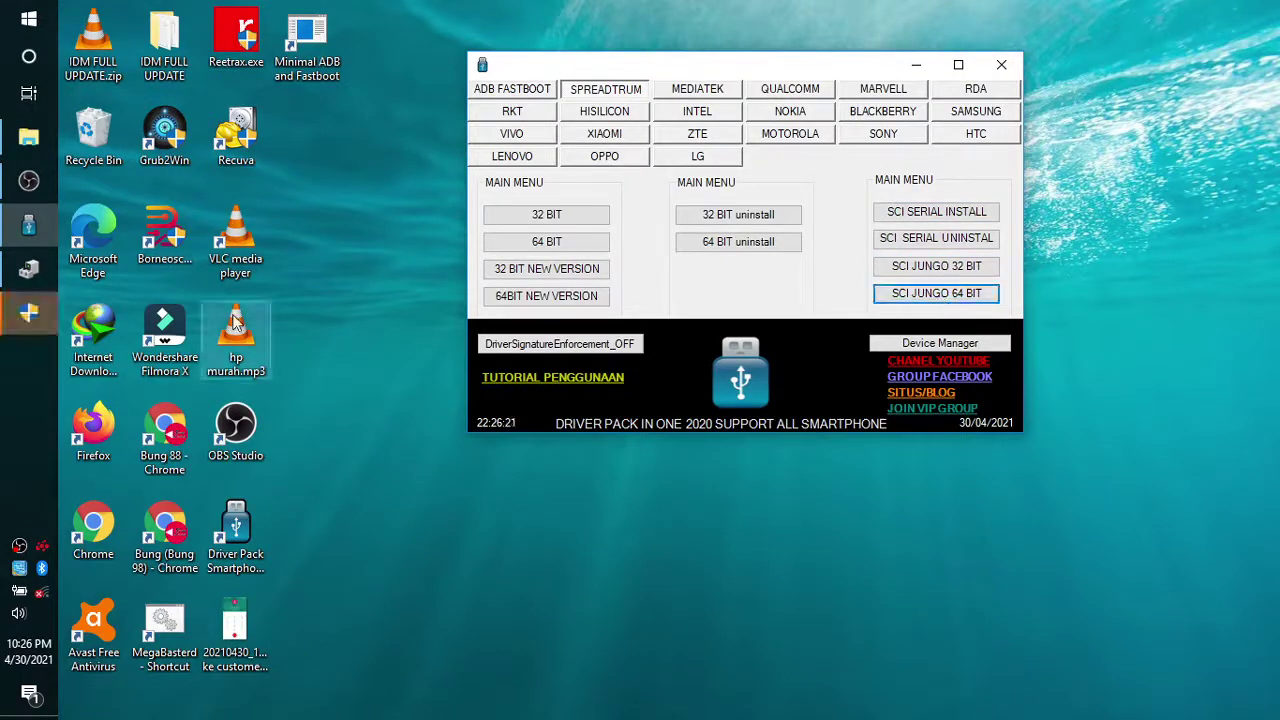
pyautogui.click(49, 315)
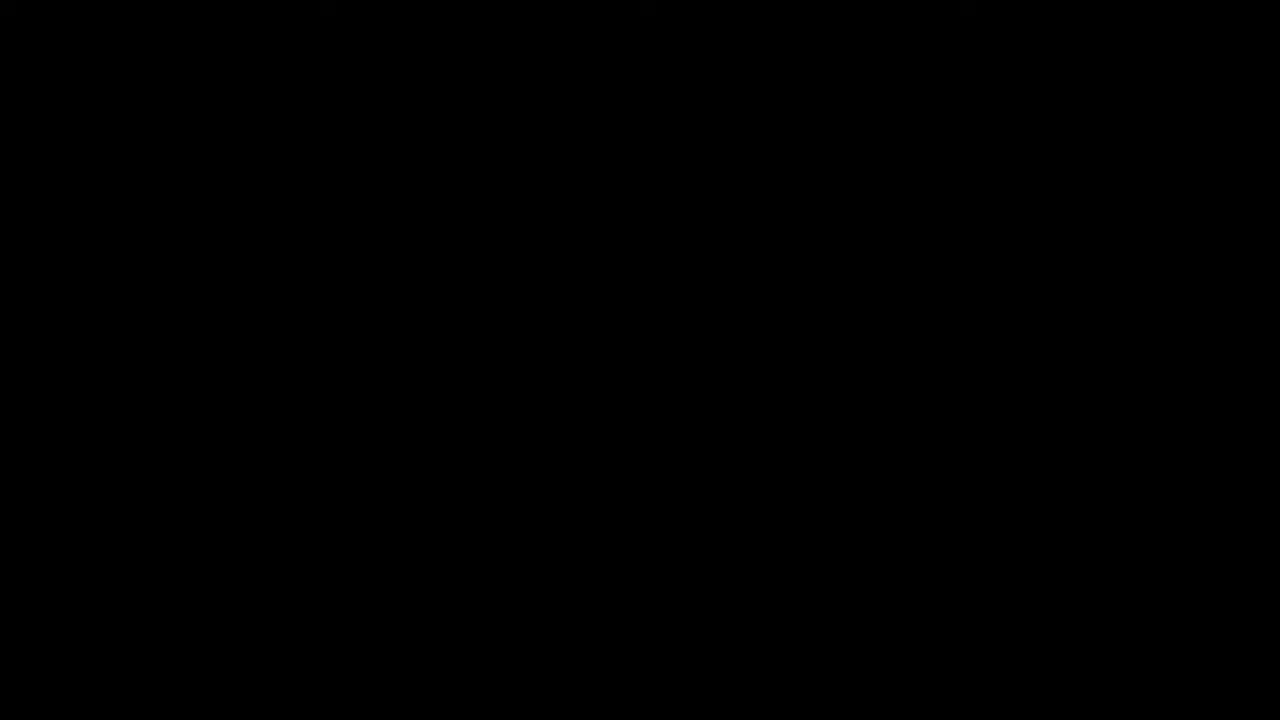
pyautogui.click(582, 506)
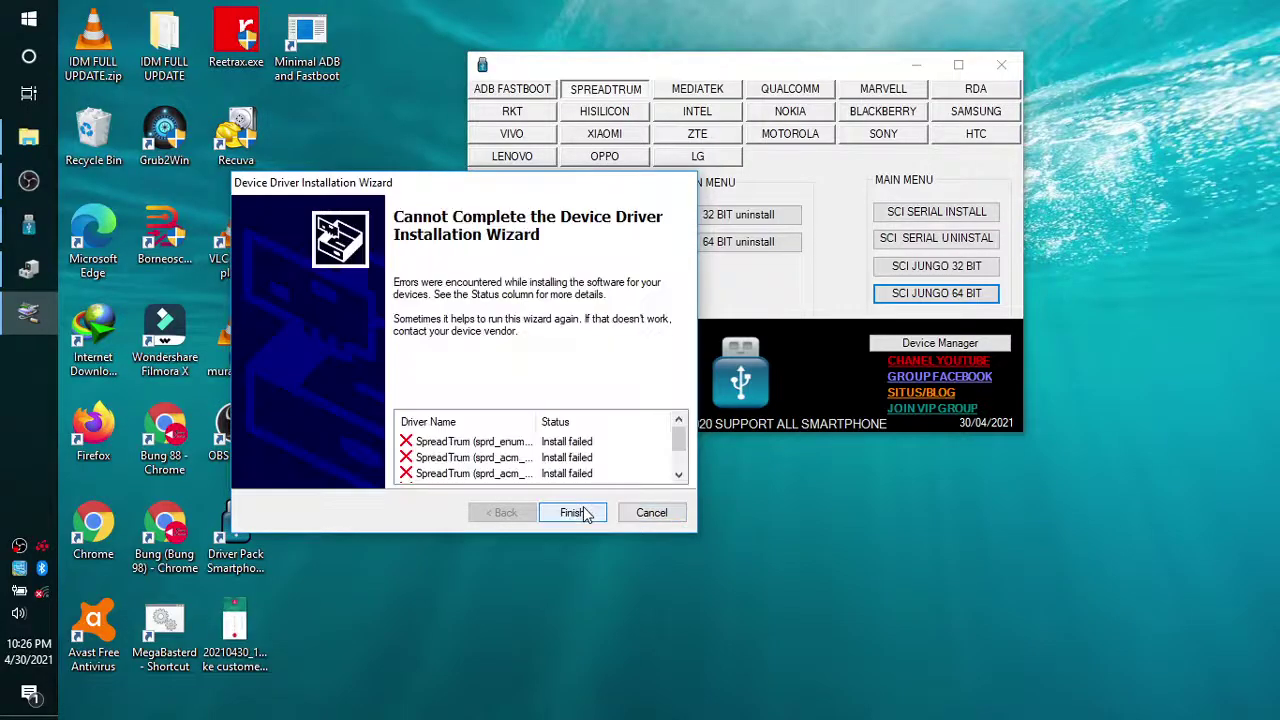
pyautogui.scroll(-1, 600, 457)
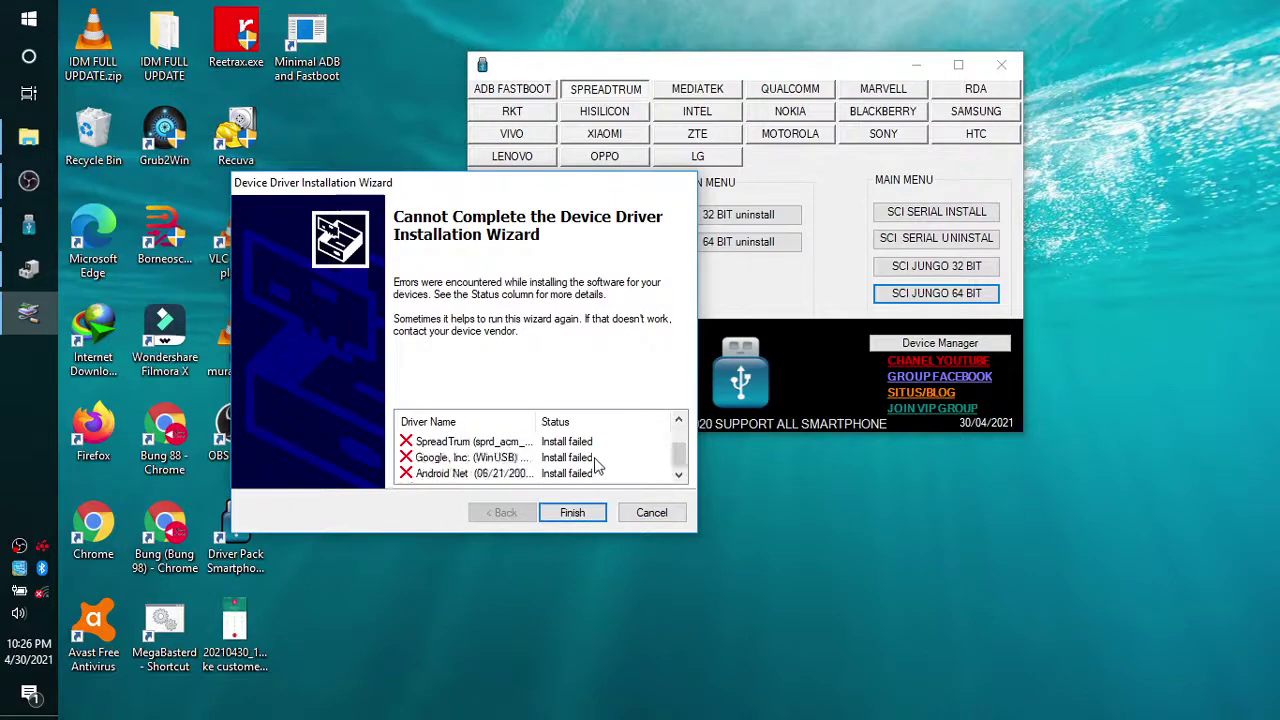
pyautogui.click(572, 512)
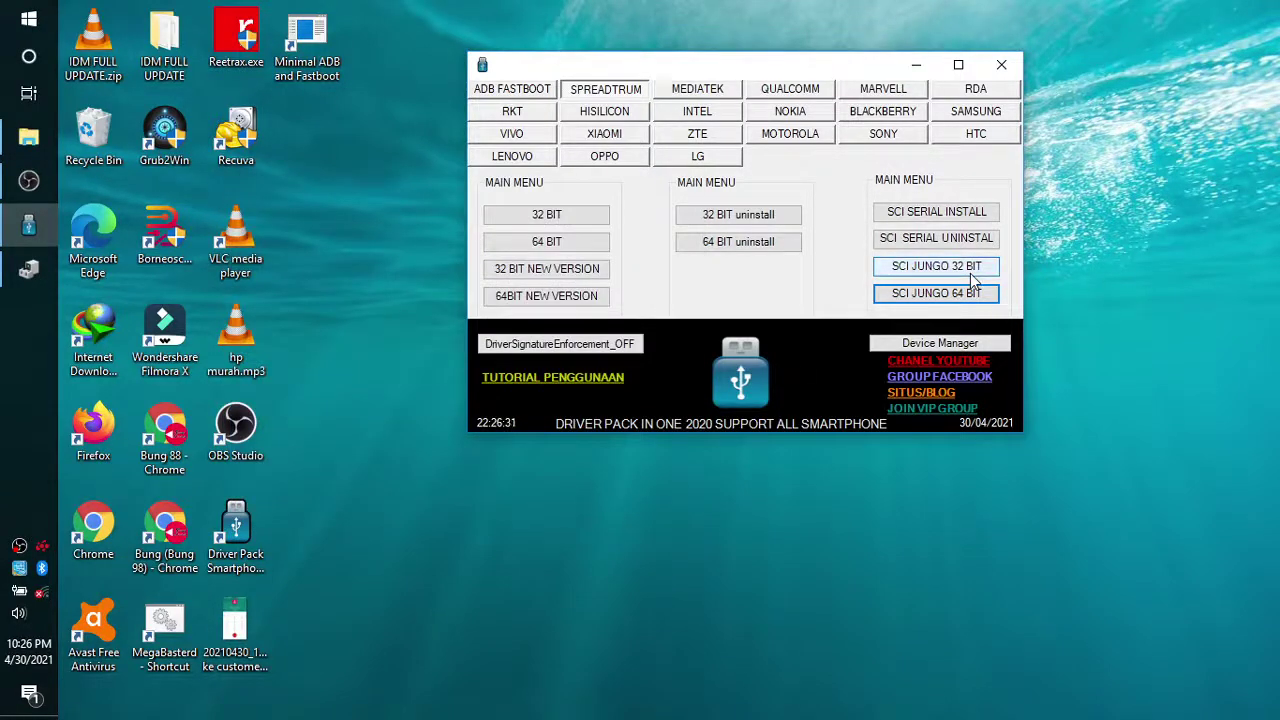
pyautogui.click(970, 272)
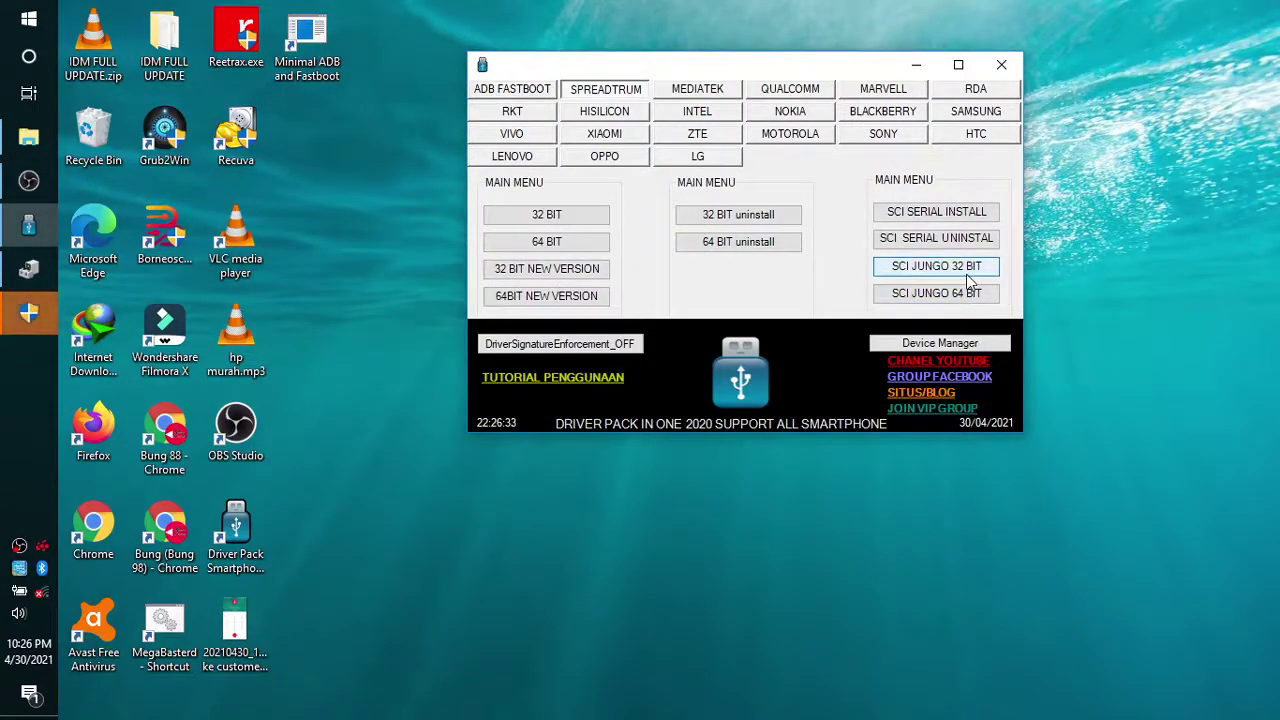
pyautogui.click(29, 313)
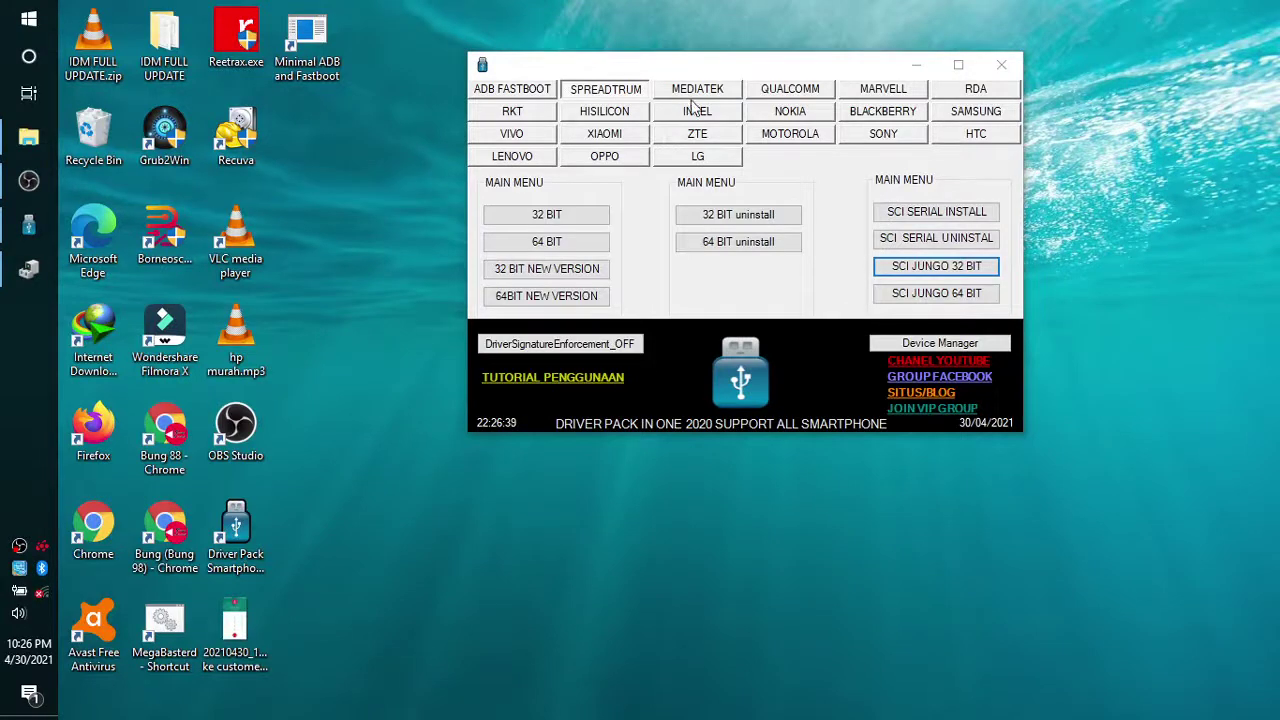
# - Install the general MediaTek SP driver in C:\Program Files\MediaTek\SP Driver and exit its setup without restarting the computer
pyautogui.click(700, 90)
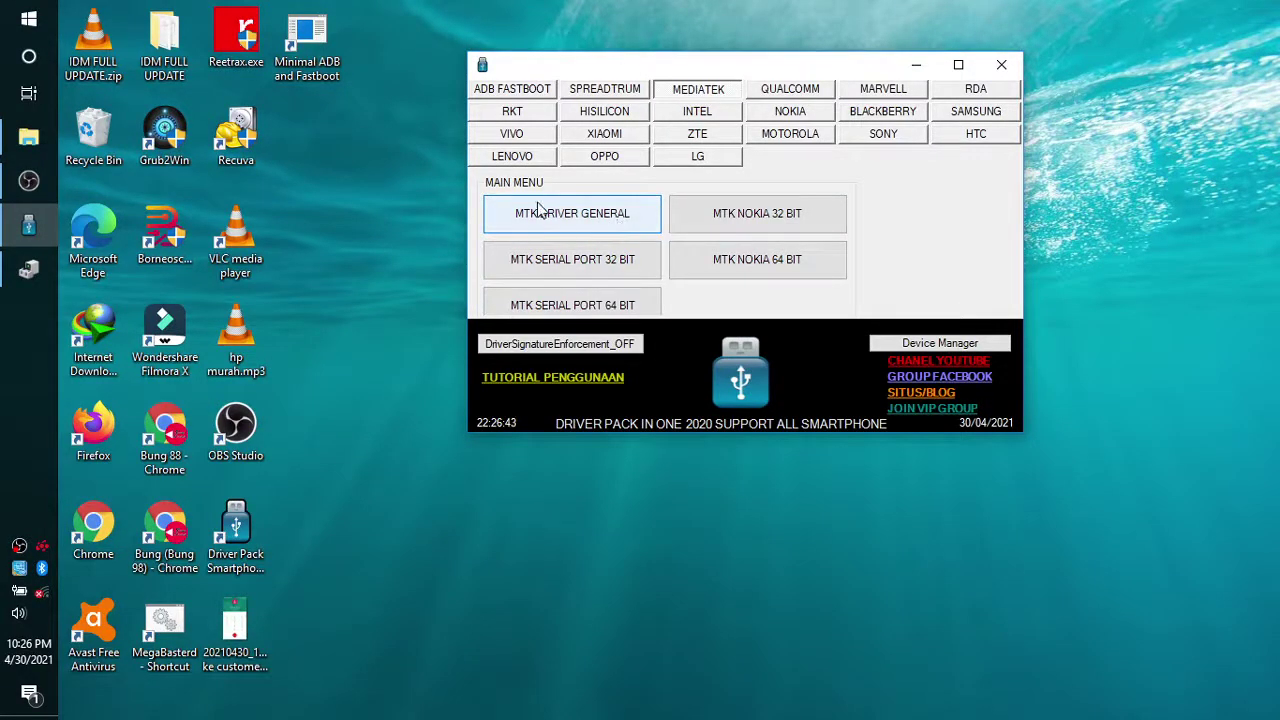
pyautogui.click(613, 219)
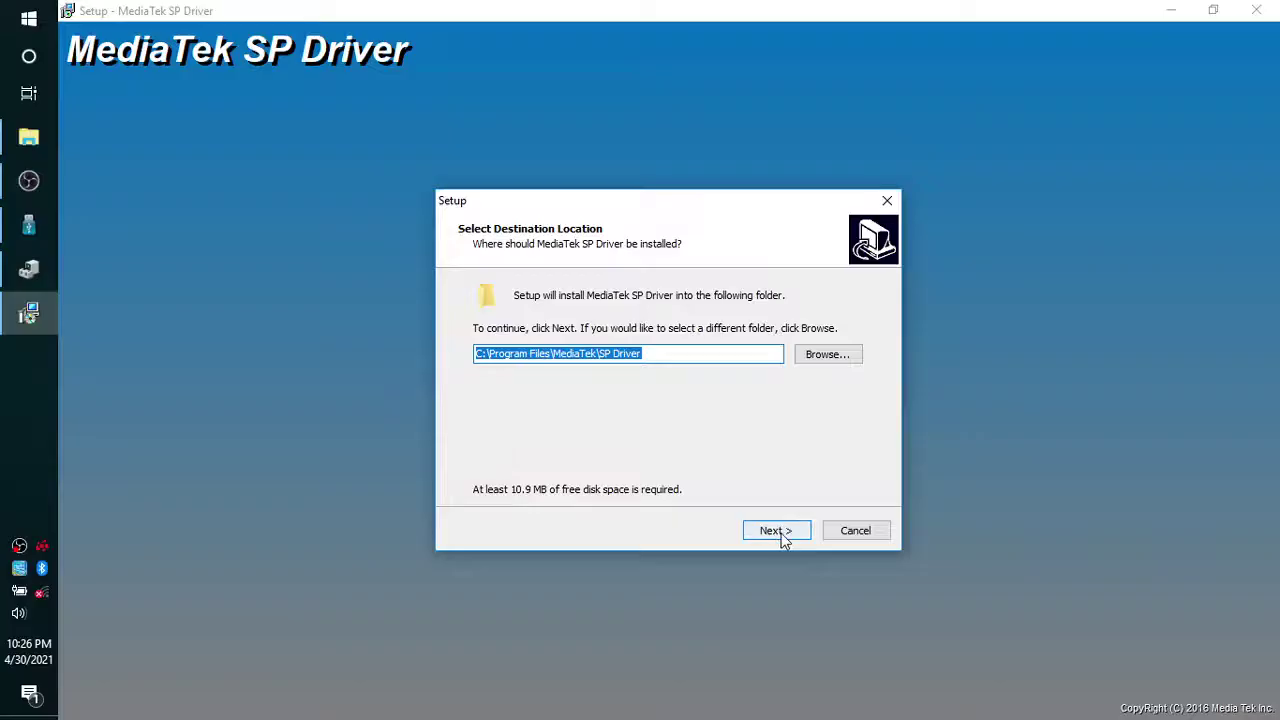
pyautogui.click(779, 535)
pyautogui.click(790, 537)
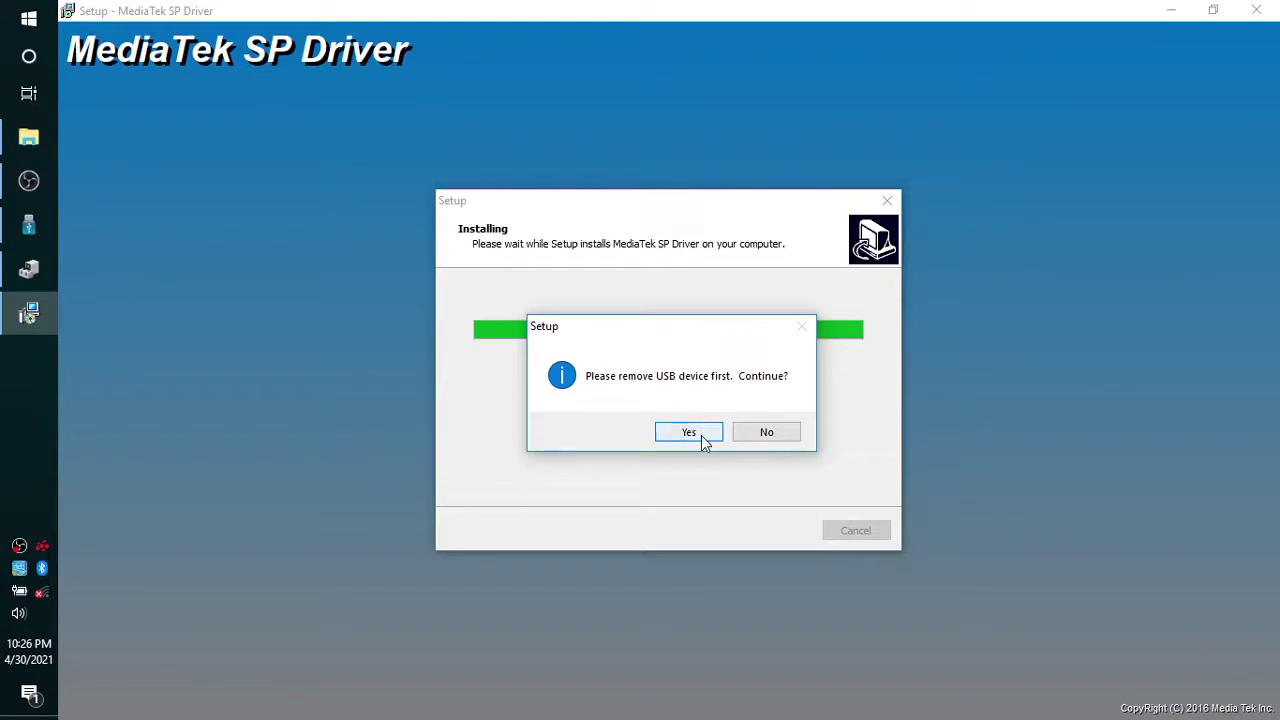
pyautogui.click(701, 435)
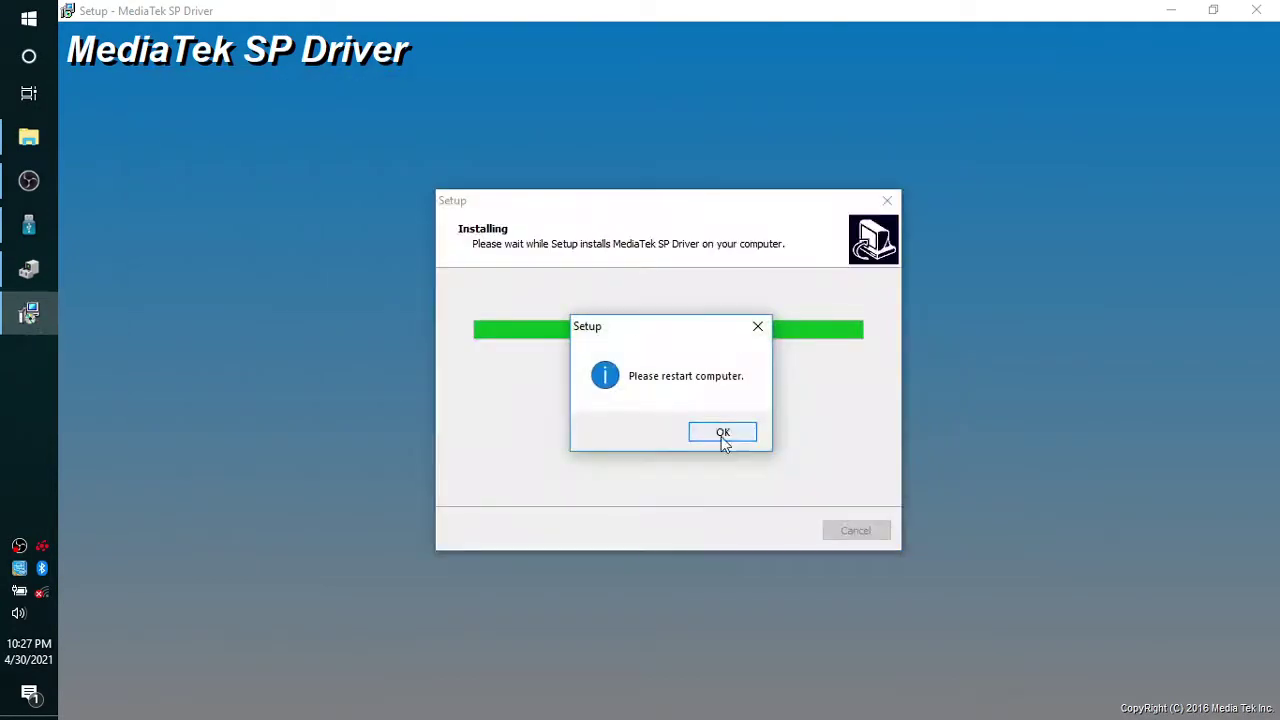
pyautogui.click(723, 436)
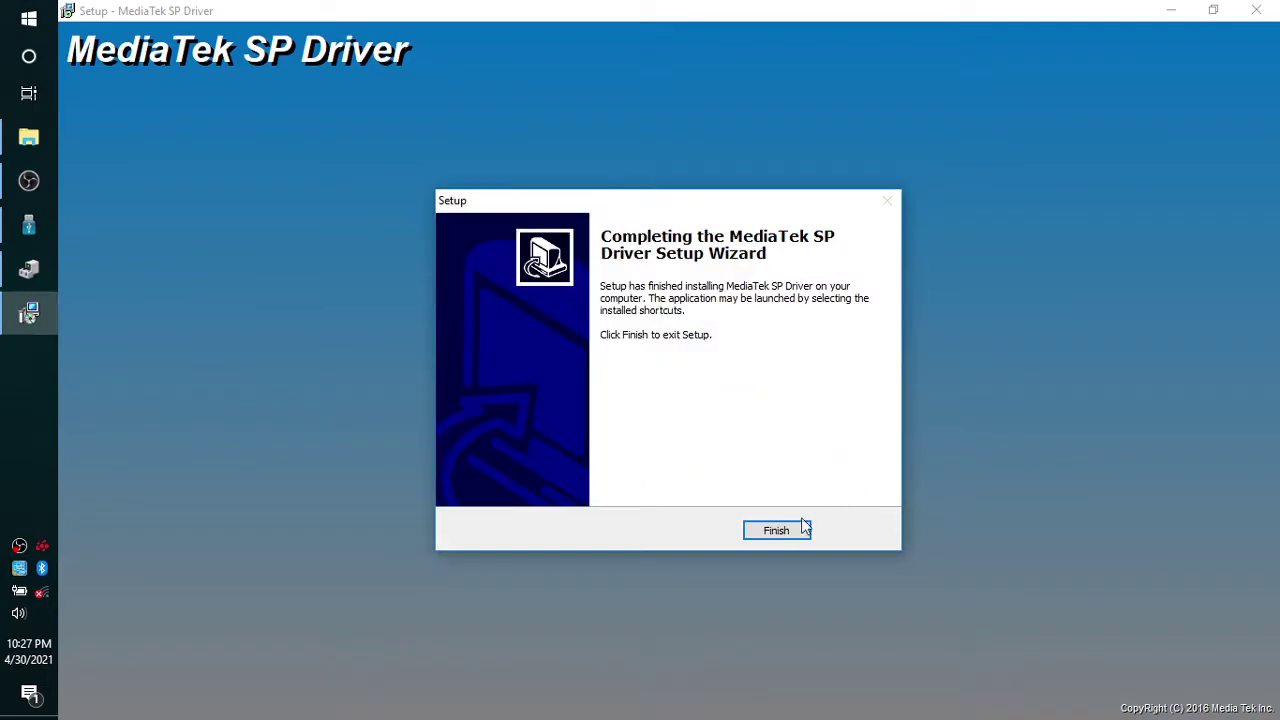
pyautogui.click(777, 530)
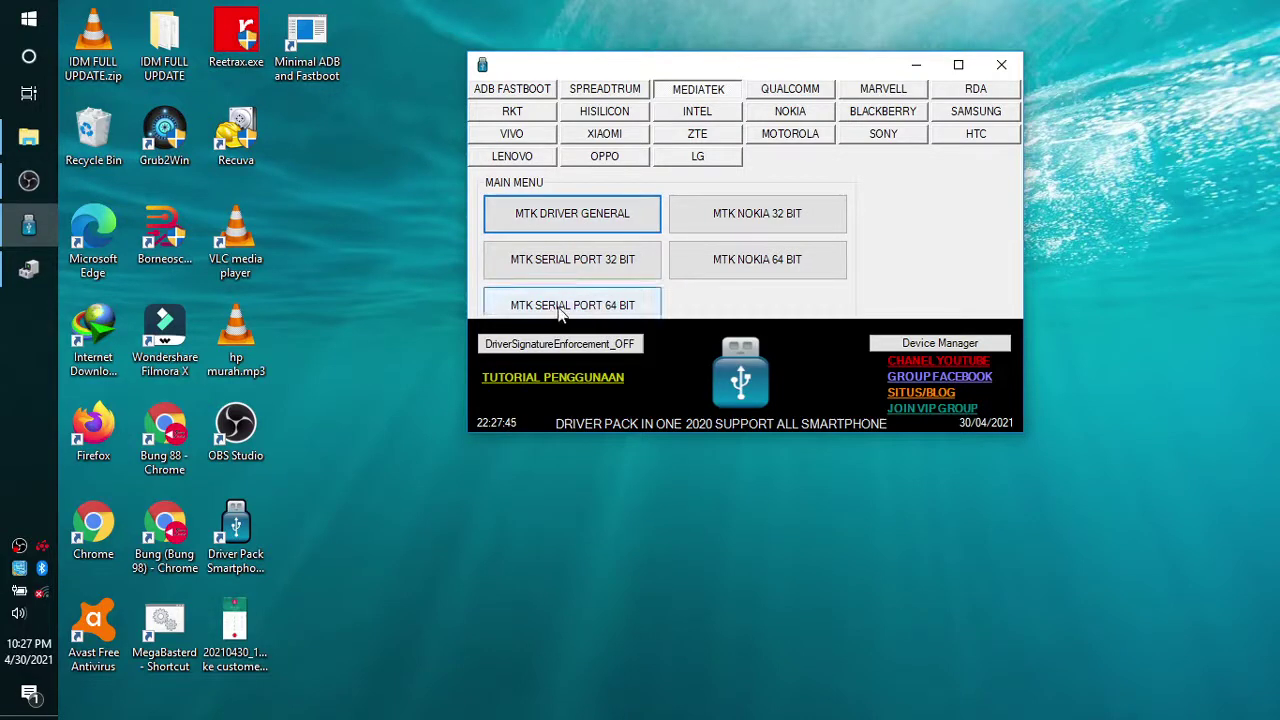
# - Start installing the 64-bit MTK USB Serial Port driver
pyautogui.click(598, 313)
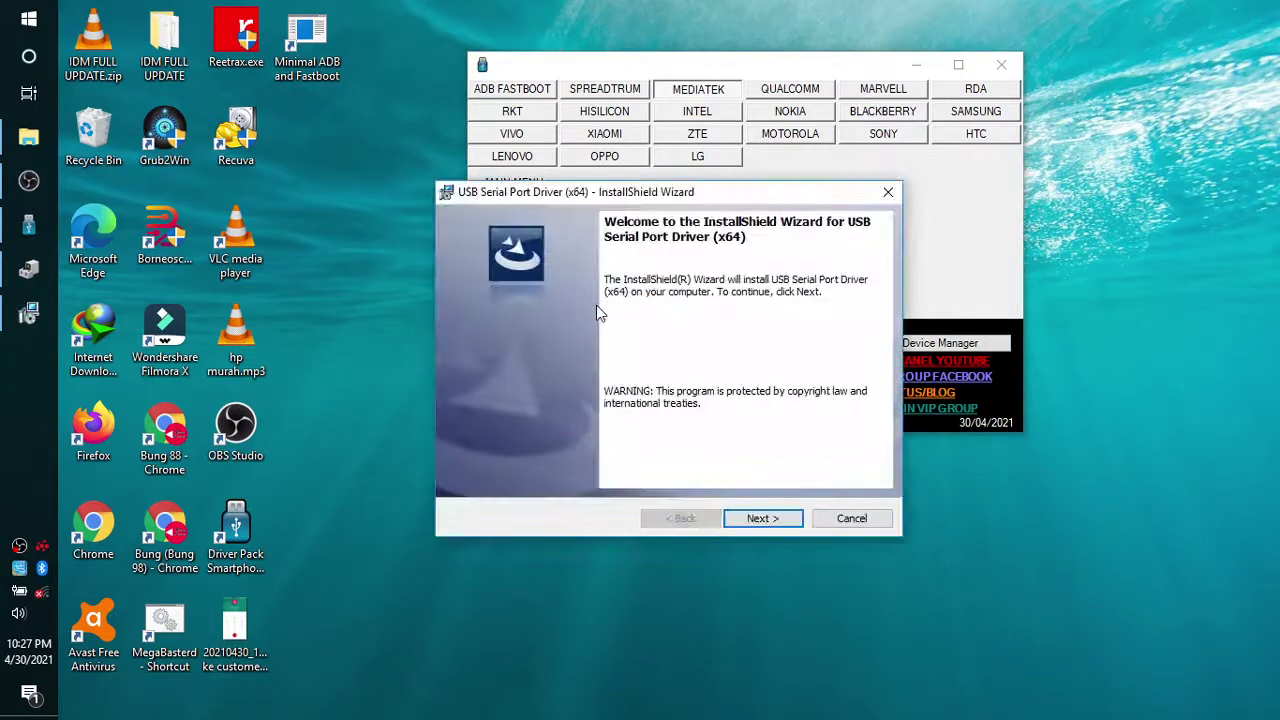
pyautogui.click(766, 520)
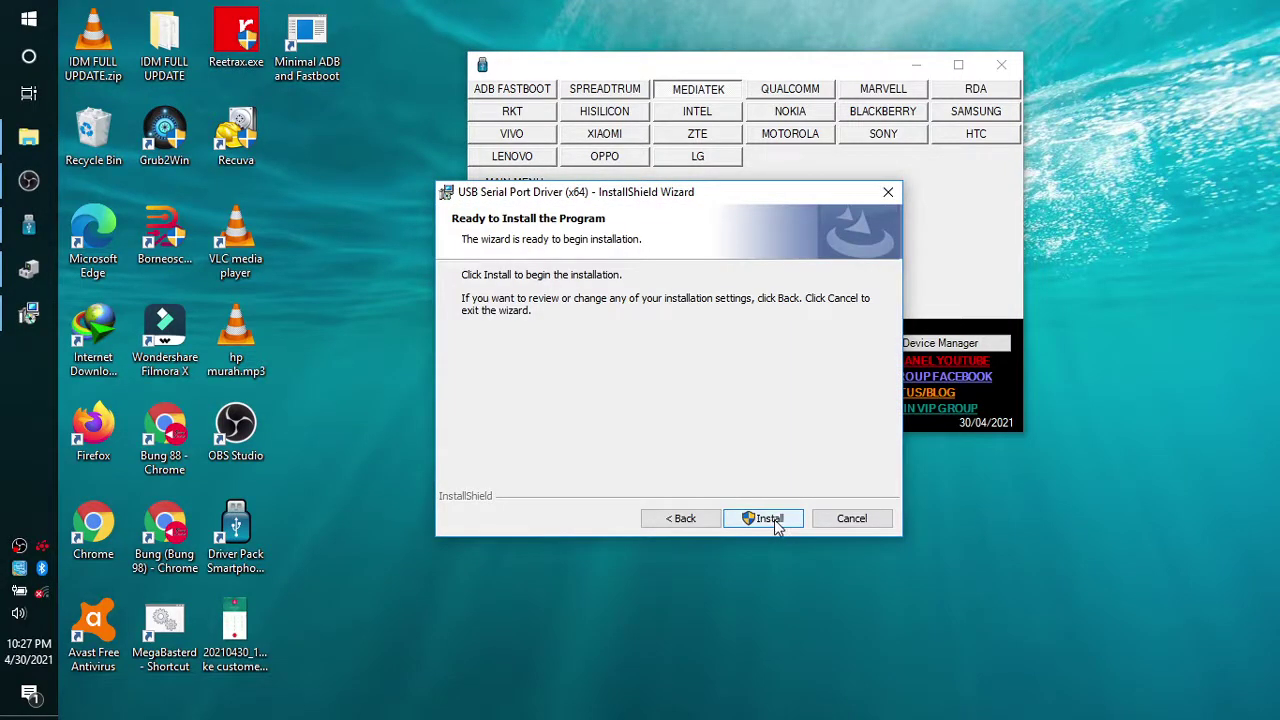
pyautogui.click(776, 524)
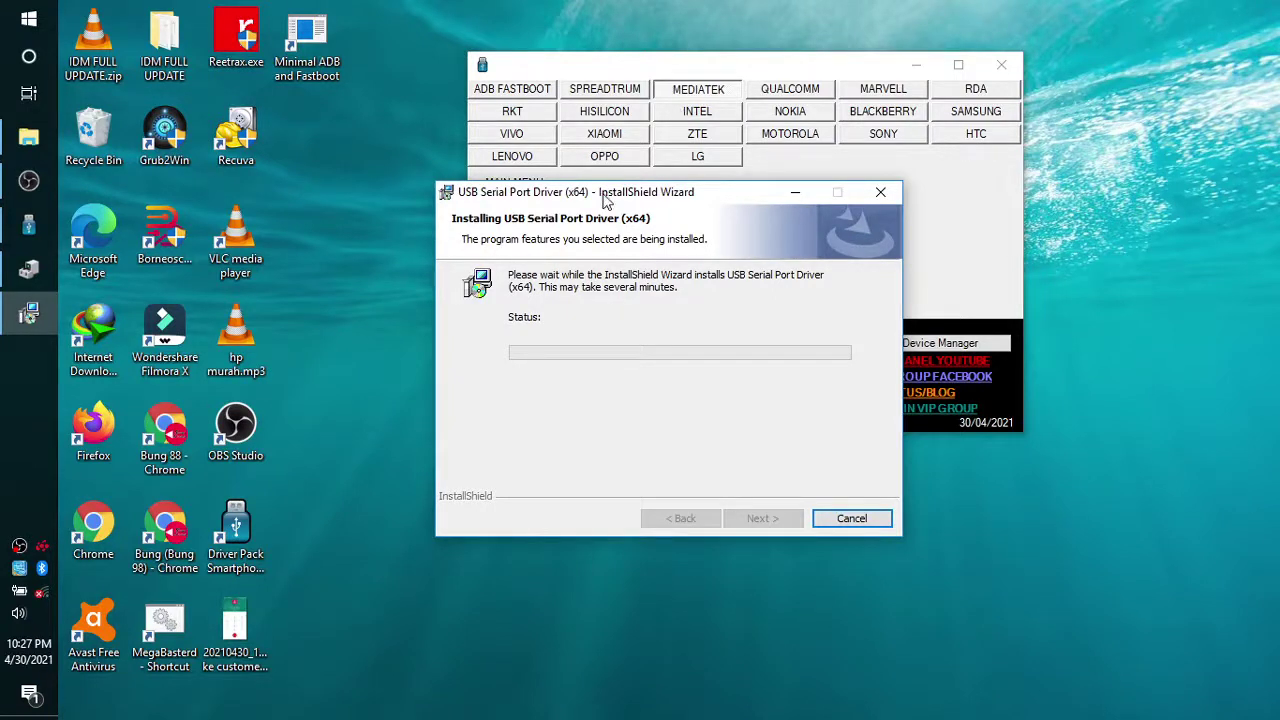
# - Move the USB Serial Port Driver installer and driver pack windows apart and refresh the desktop while the installation runs
pyautogui.moveTo(604, 200); pyautogui.dragTo(441, 201)
pyautogui.moveTo(734, 73); pyautogui.dragTo(995, 78)
pyautogui.click(668, 191)
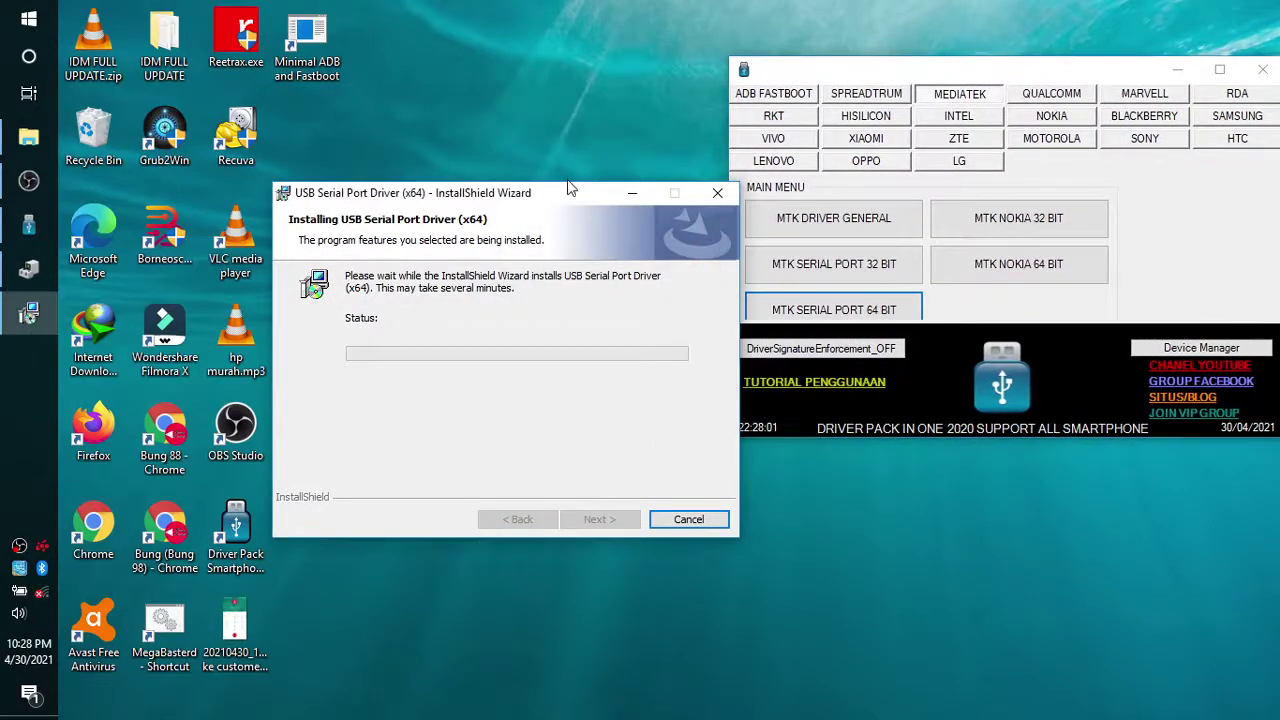
pyautogui.moveTo(553, 199); pyautogui.dragTo(486, 98)
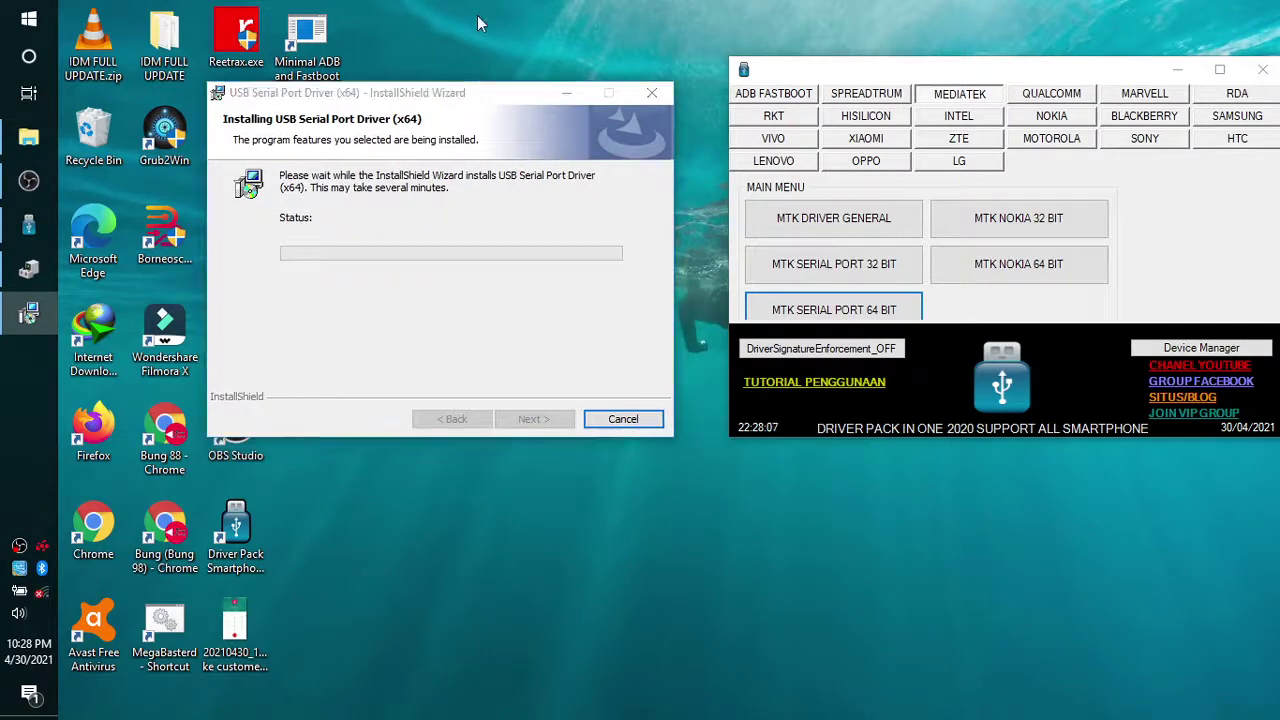
pyautogui.rightClick(479, 19)
pyautogui.click(515, 97)
pyautogui.rightClick(482, 20)
pyautogui.click(515, 92)
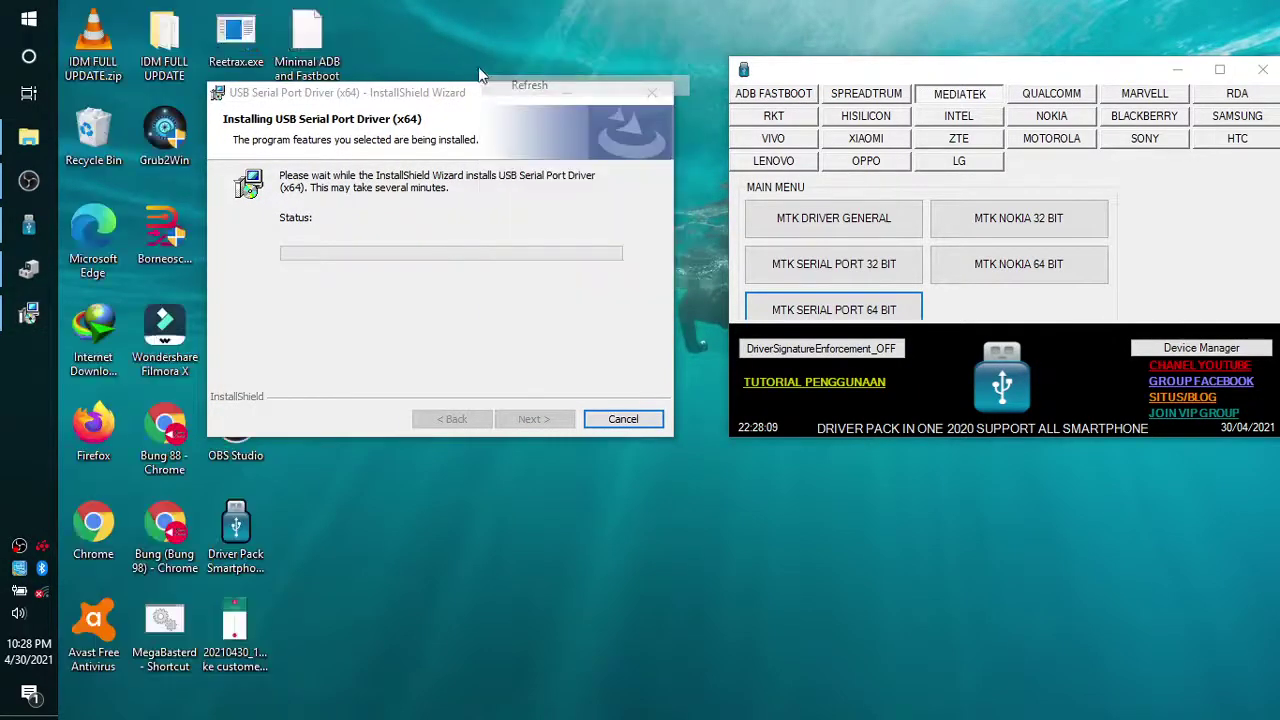
pyautogui.moveTo(442, 103); pyautogui.dragTo(453, 102)
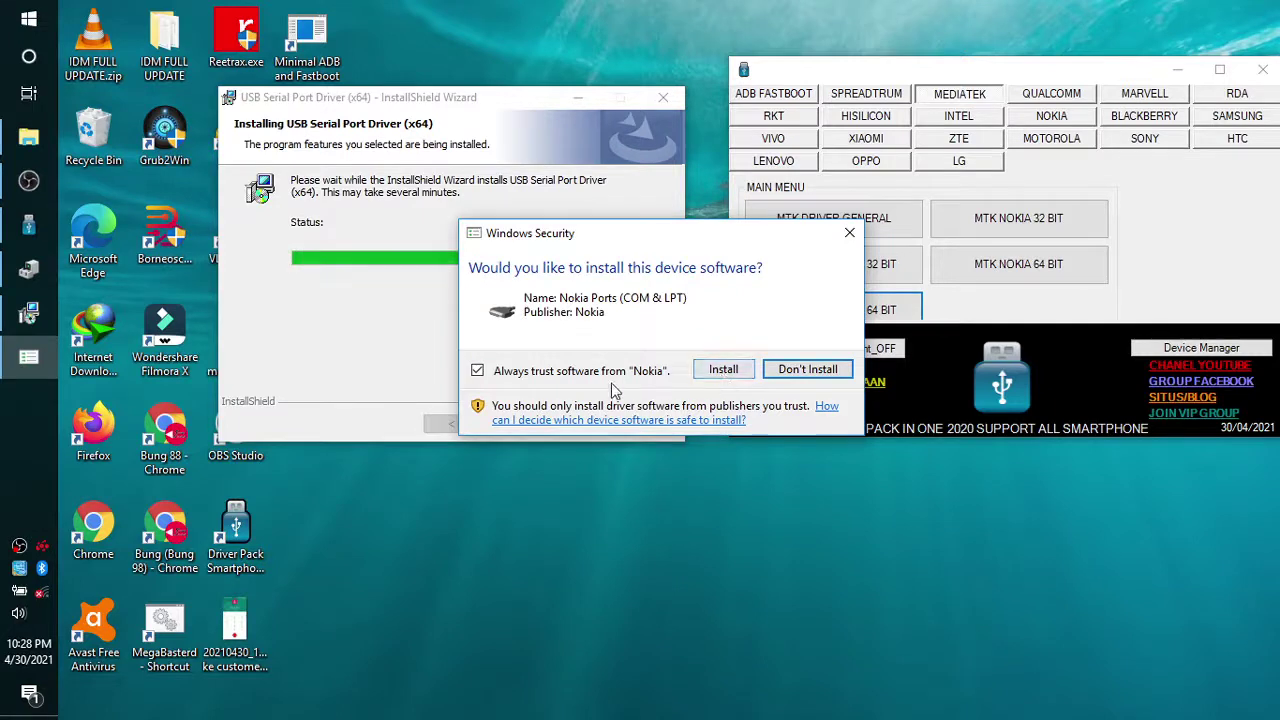
# - Allow the Nokia Ports (COM & LPT) device software, trusting its publisher, and finish the USB Serial Port Driver installation
pyautogui.click(723, 372)
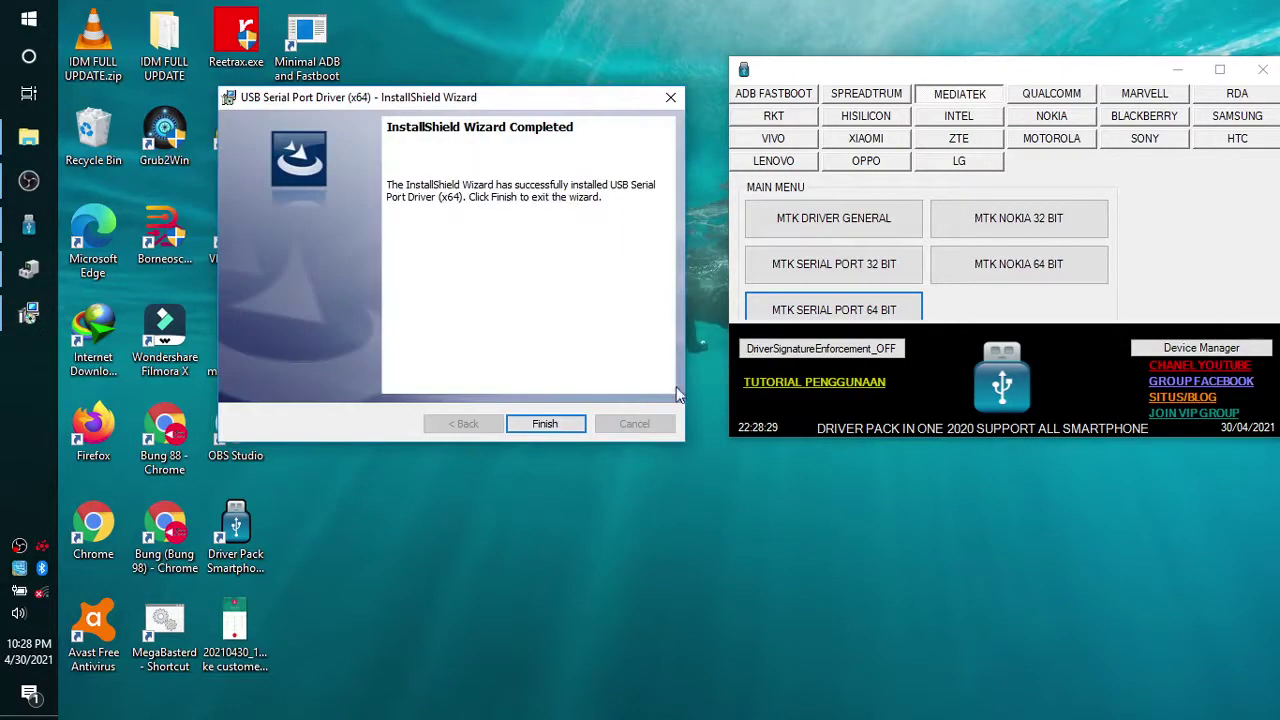
pyautogui.click(567, 424)
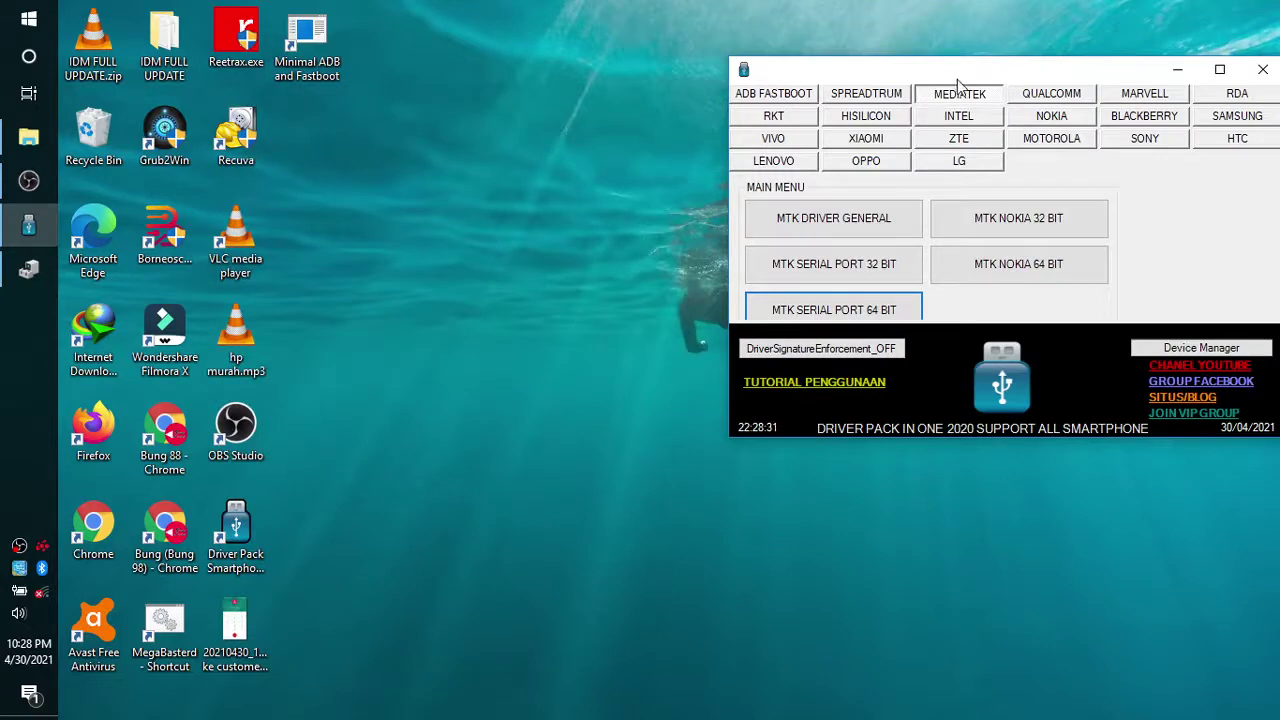
pyautogui.moveTo(957, 80); pyautogui.dragTo(924, 76)
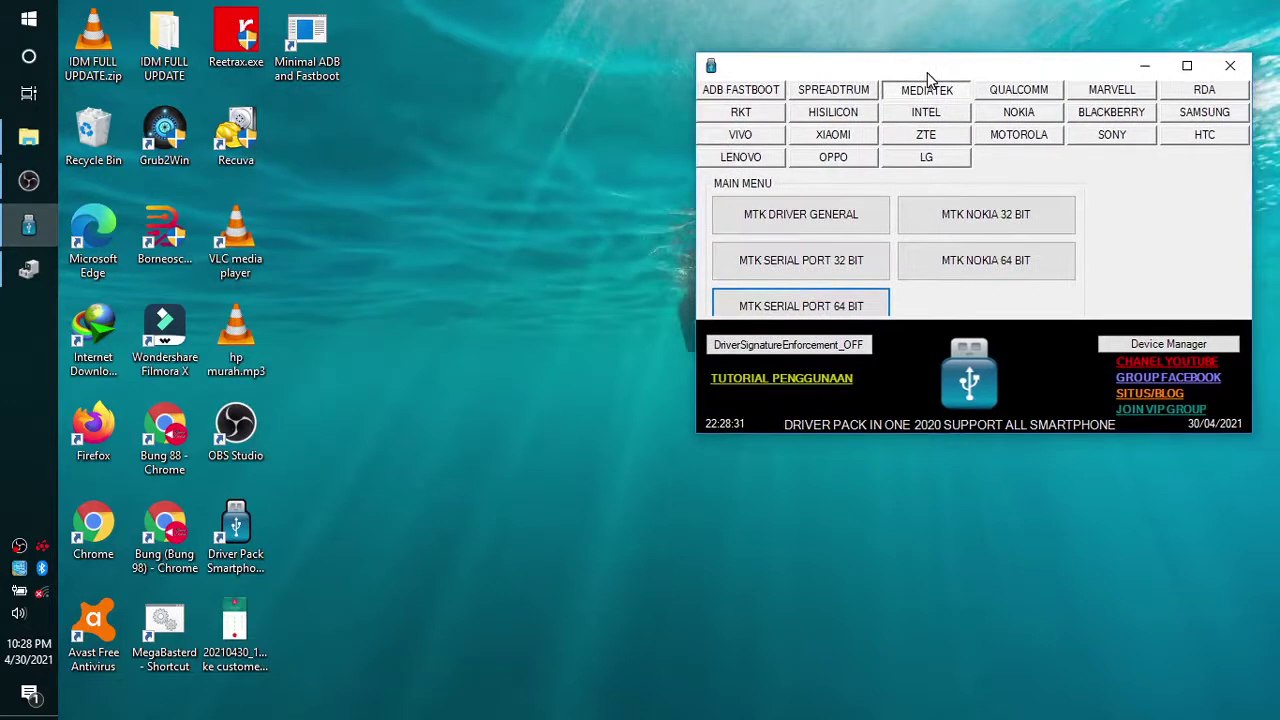
pyautogui.click(985, 268)
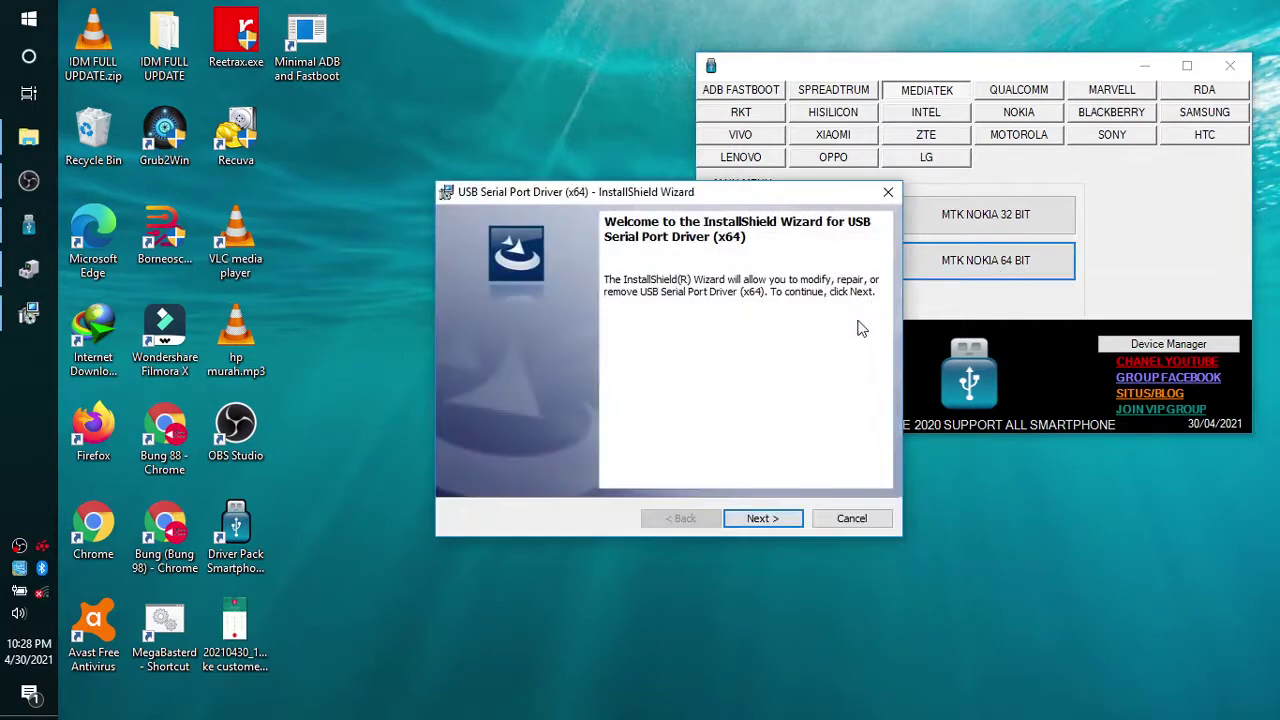
pyautogui.click(766, 521)
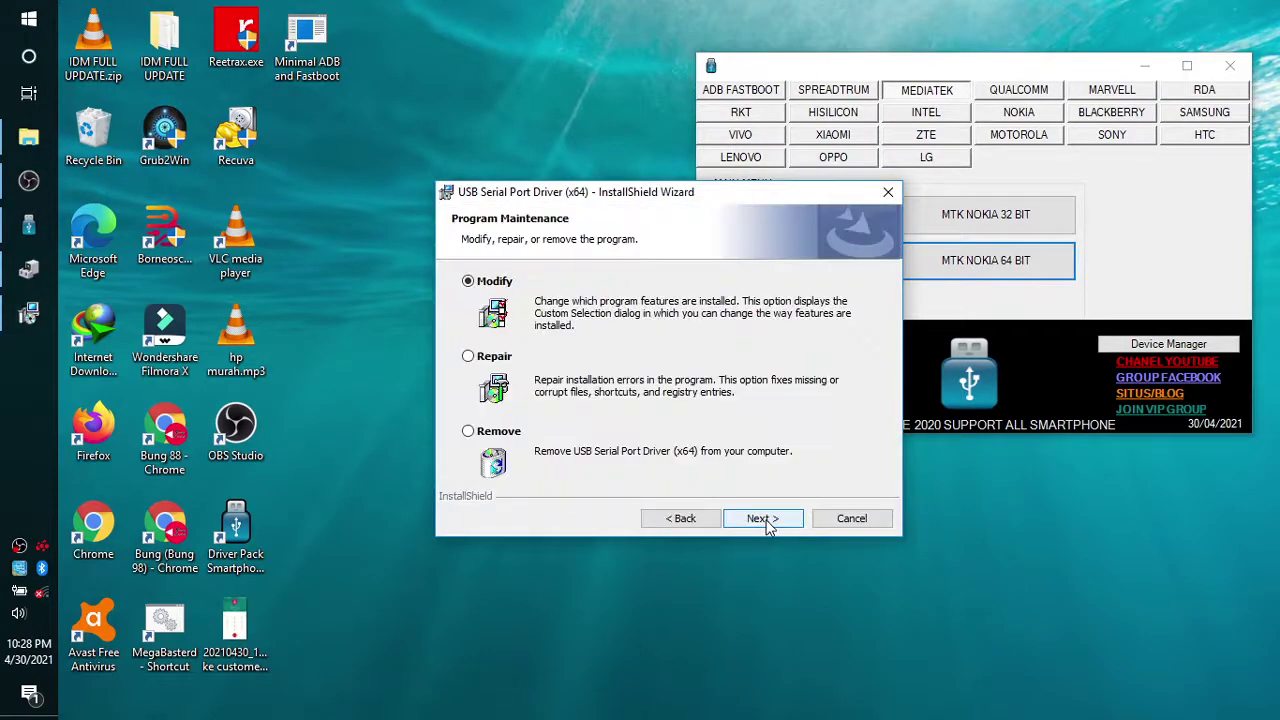
pyautogui.click(888, 192)
pyautogui.click(623, 399)
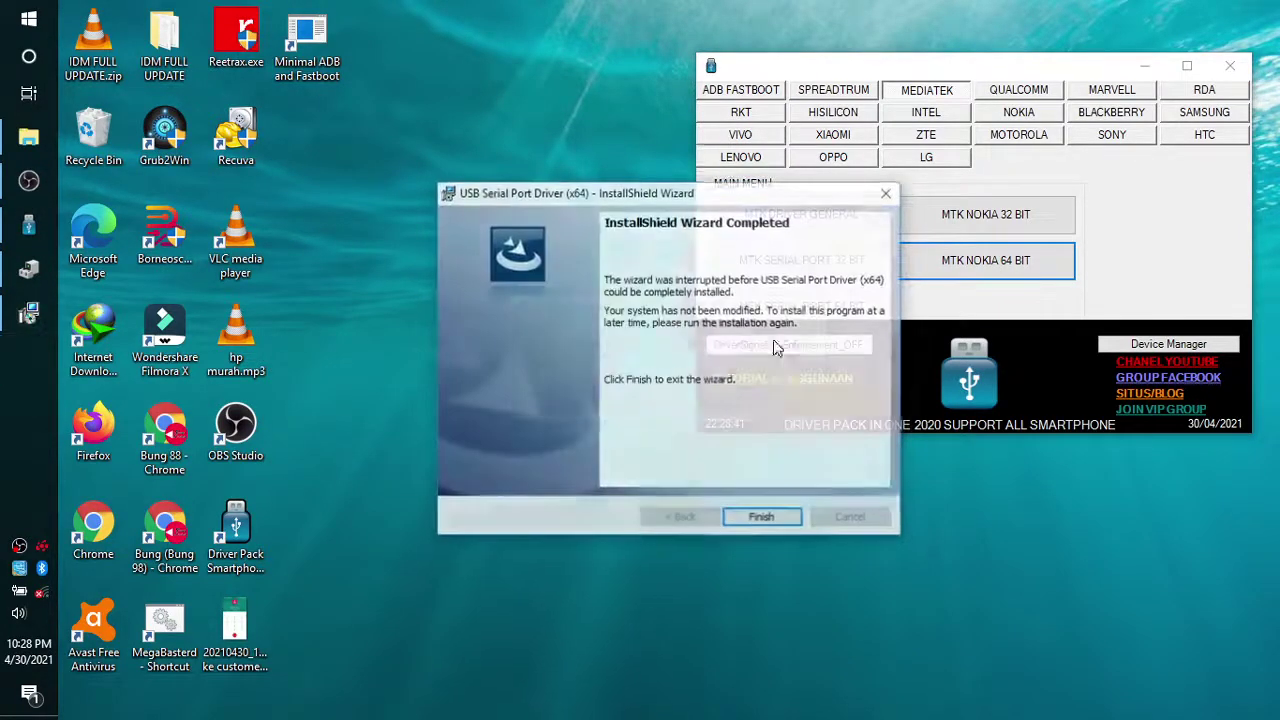
pyautogui.click(762, 518)
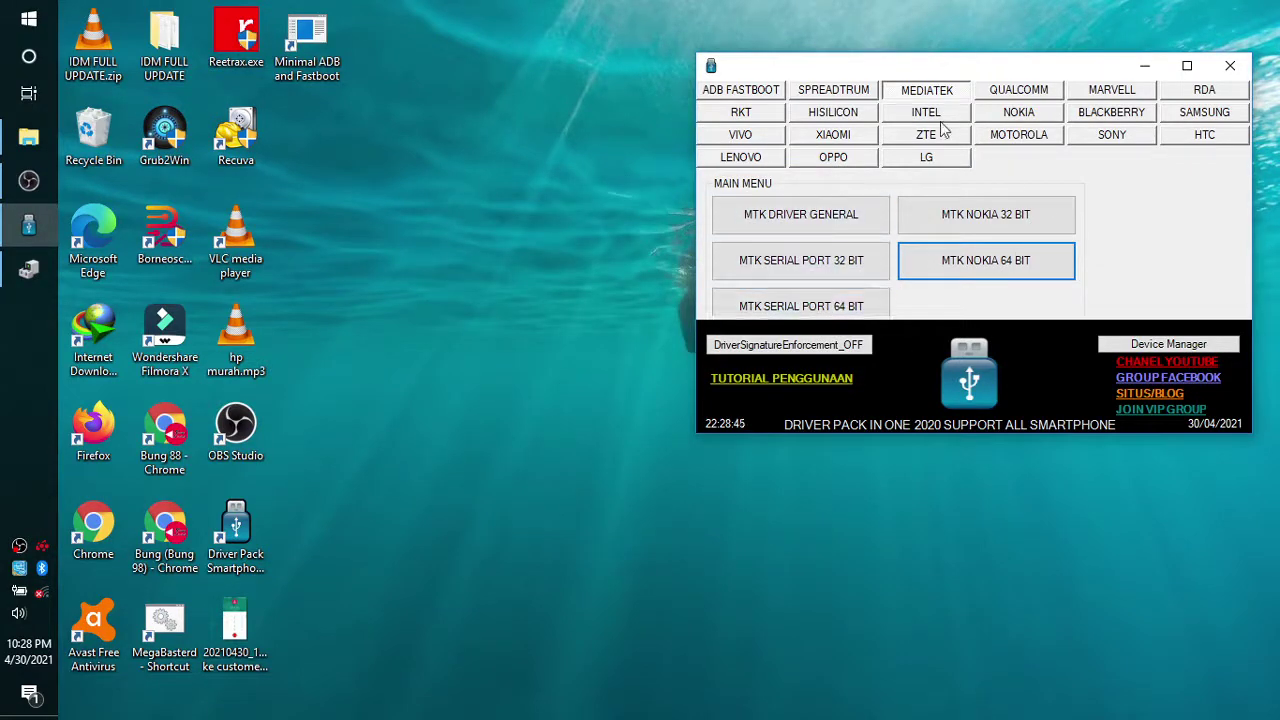
# - Start the general Qualcomm driver setup, allow it administrator access and use the setup type "WWAN-DHCP is not used to get IPAddress"
pyautogui.click(1012, 93)
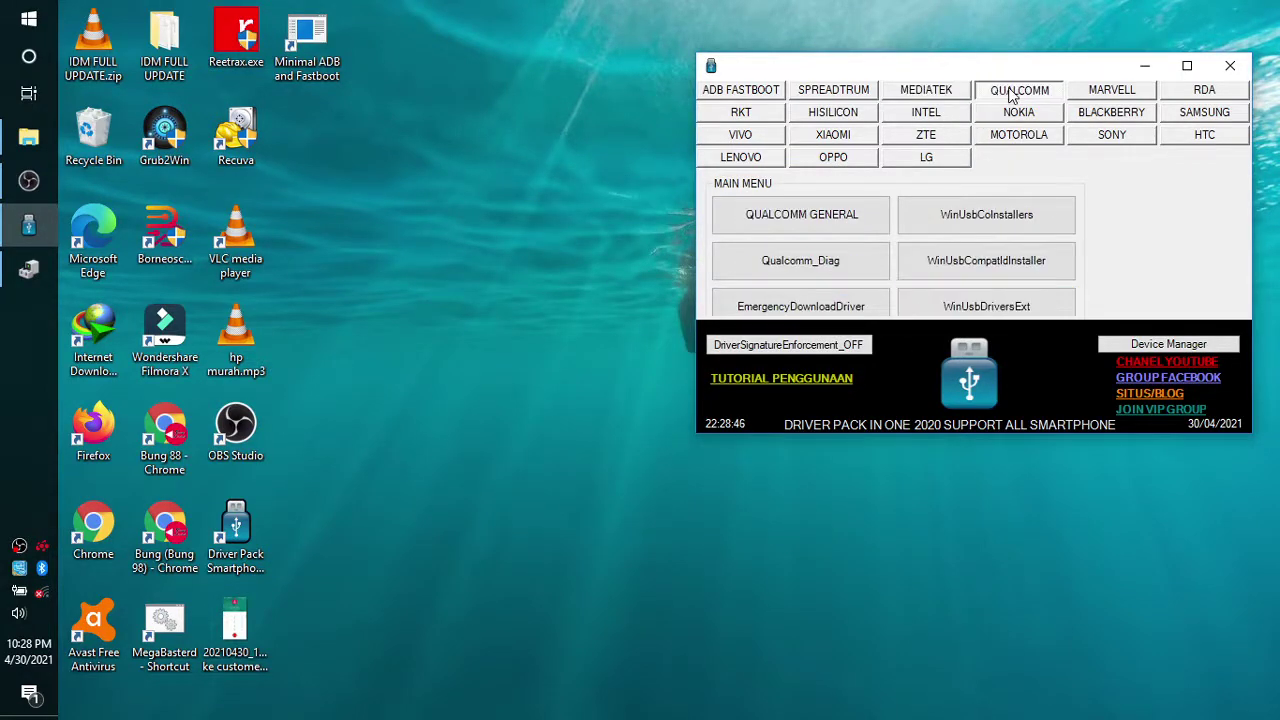
pyautogui.click(798, 222)
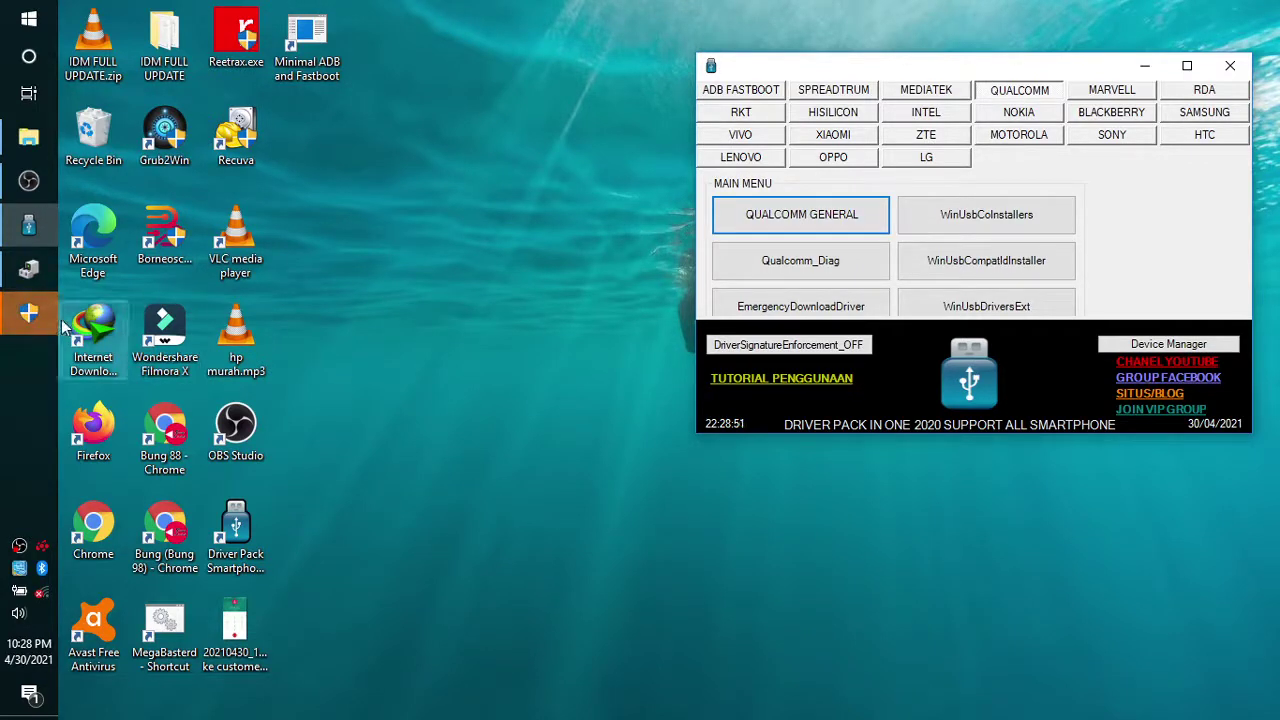
pyautogui.click(28, 313)
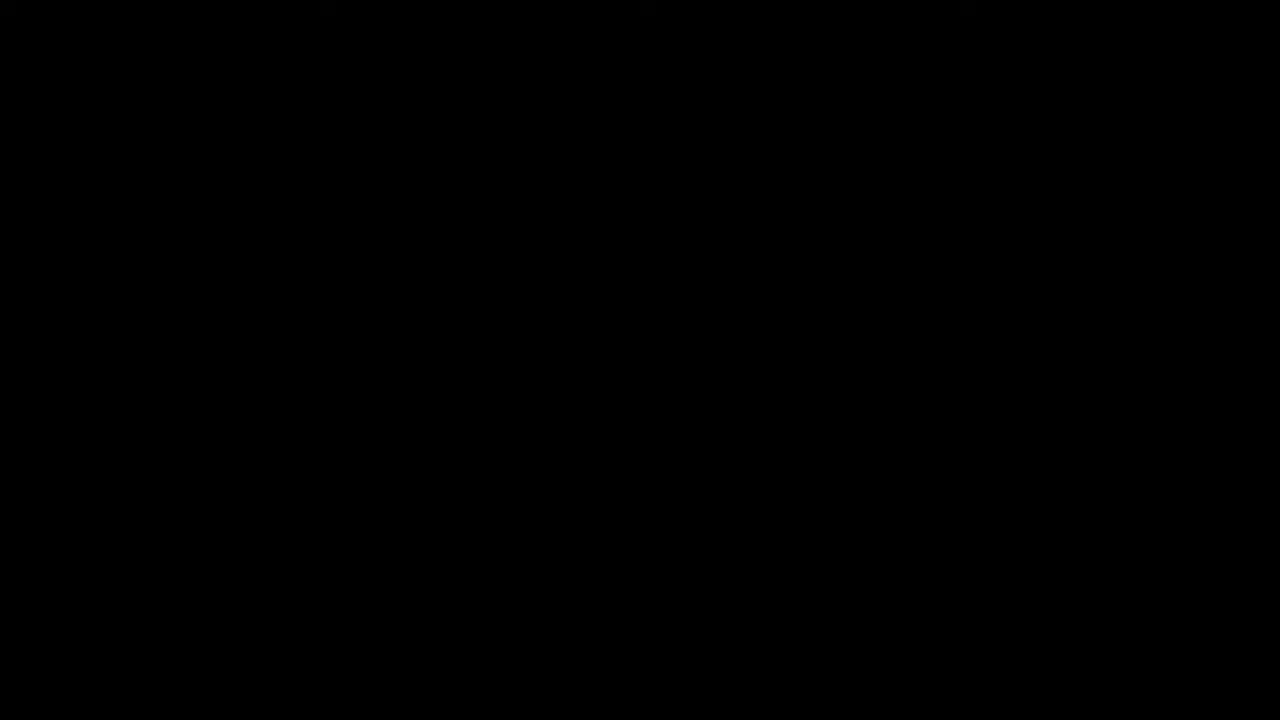
pyautogui.hotkey('alt', 'y')
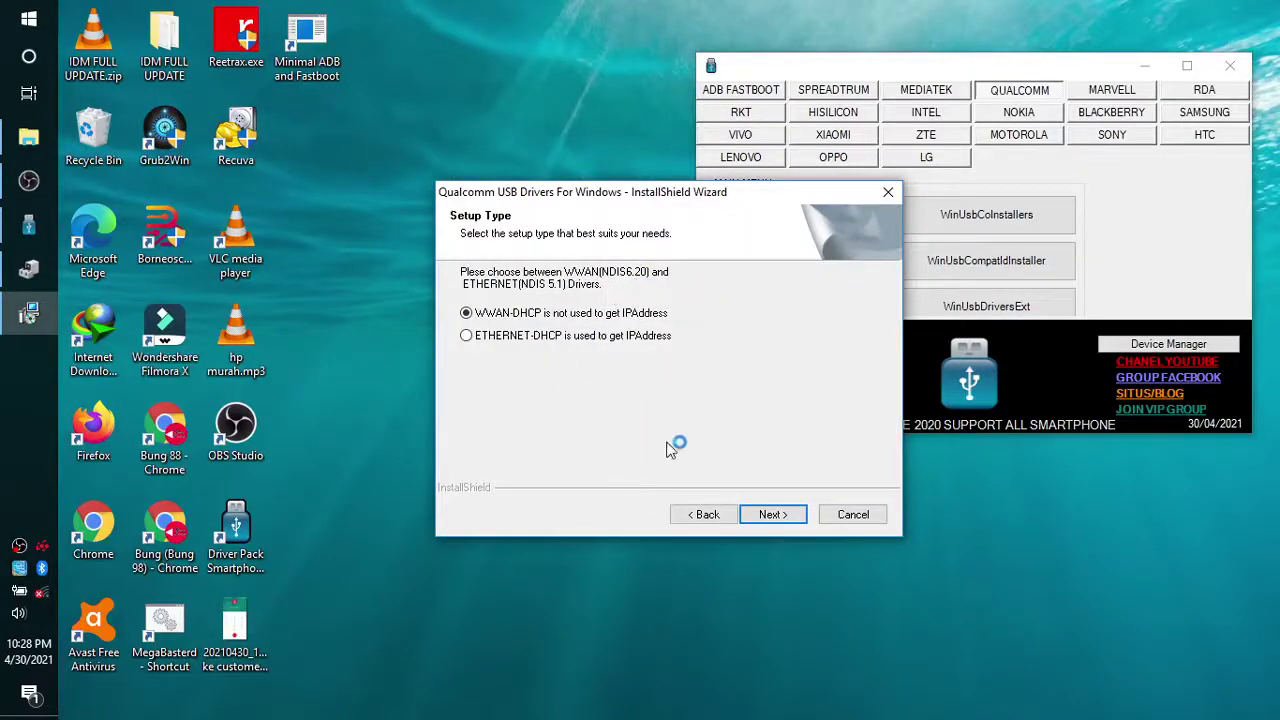
pyautogui.click(779, 522)
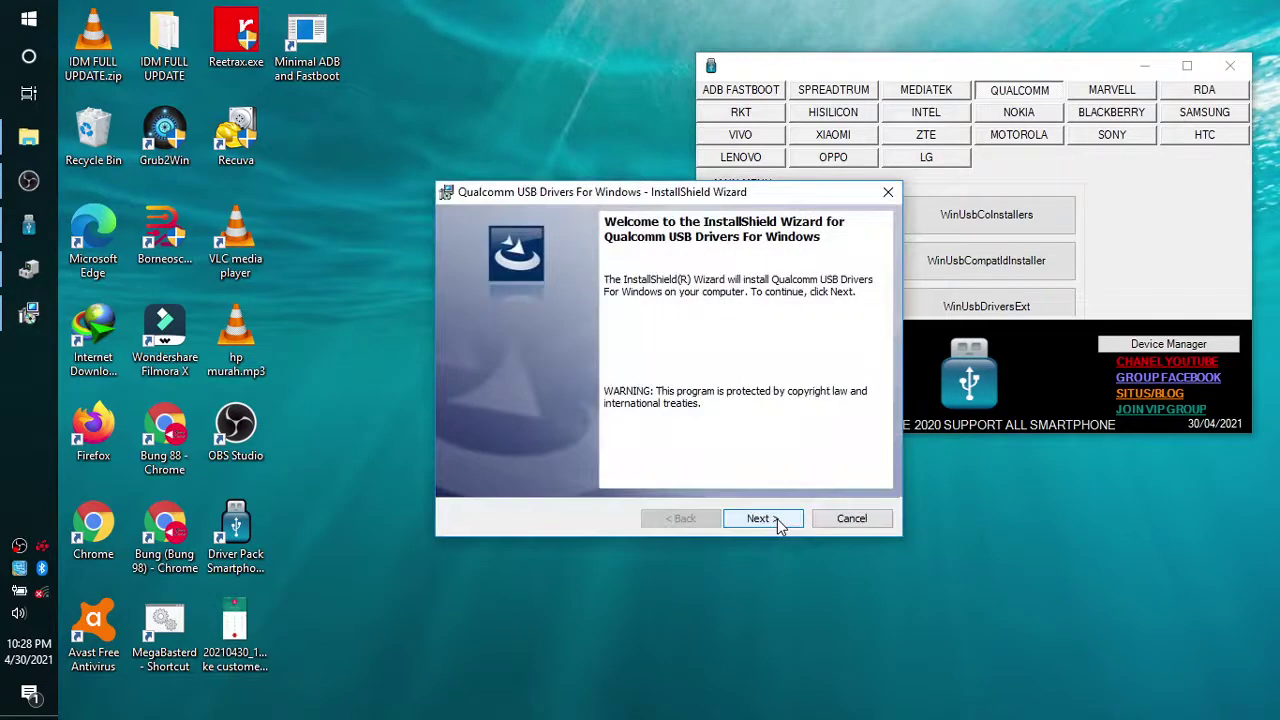
# - Accept the Qualcomm licence terms and install Qualcomm USB Drivers For Windows, allowing the device software and trusting QUALCOMM Incorporated
pyautogui.click(778, 518)
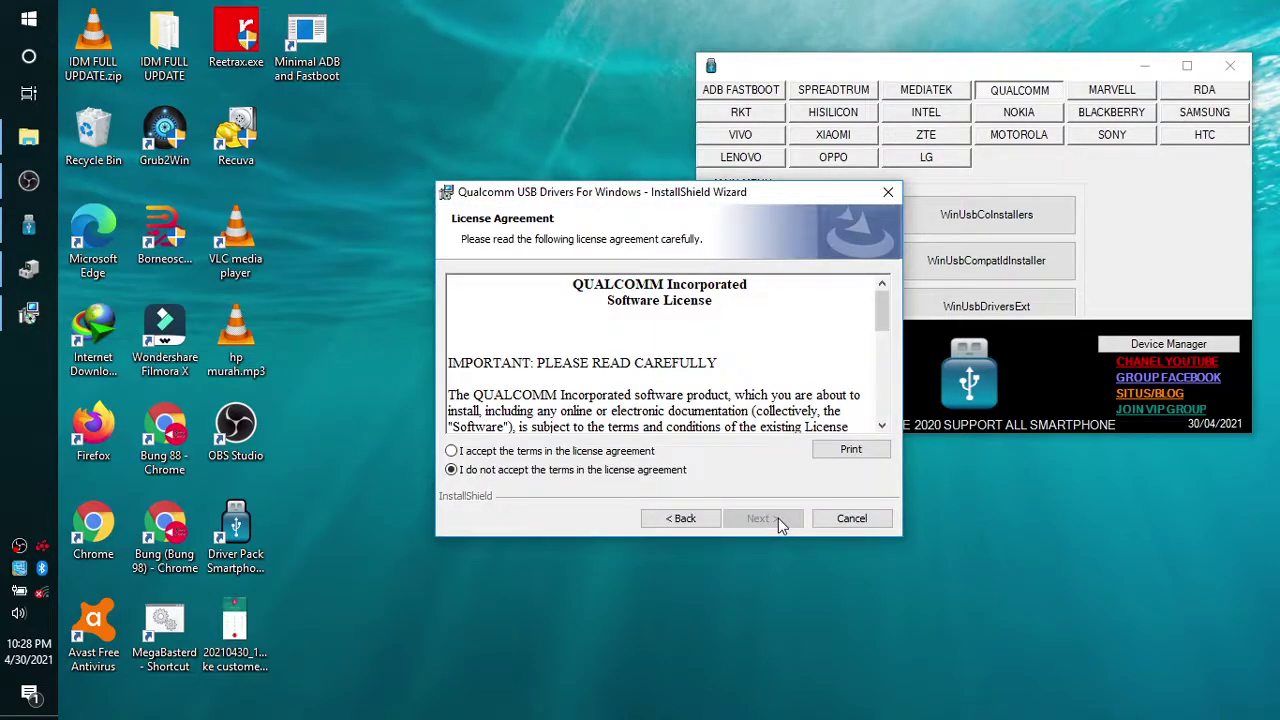
pyautogui.click(466, 452)
pyautogui.click(772, 519)
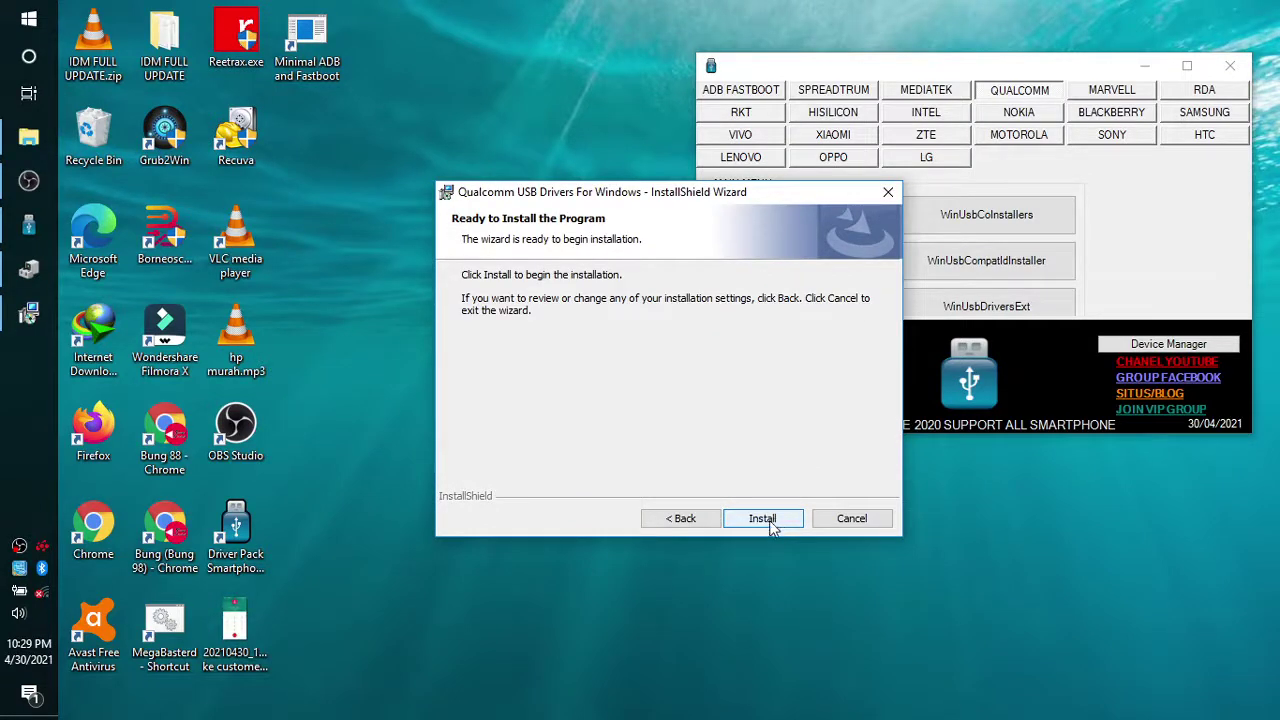
pyautogui.click(772, 521)
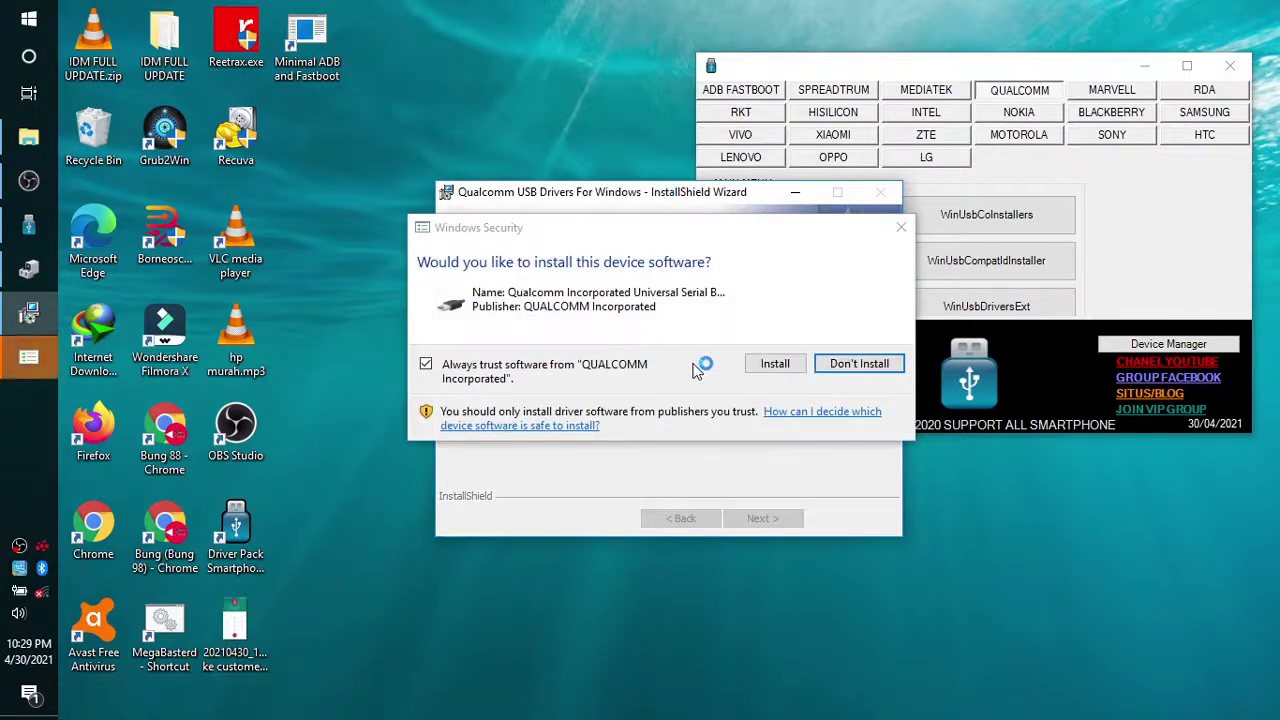
pyautogui.click(775, 366)
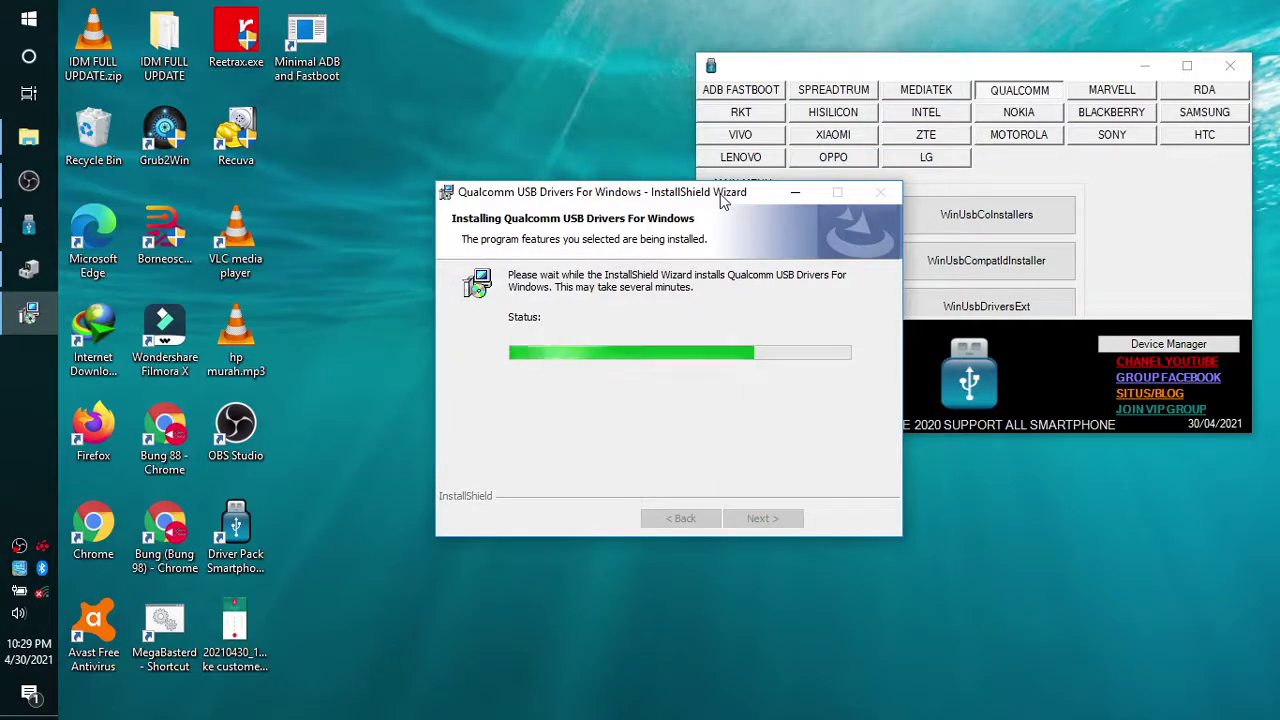
pyautogui.moveTo(724, 198); pyautogui.dragTo(478, 160)
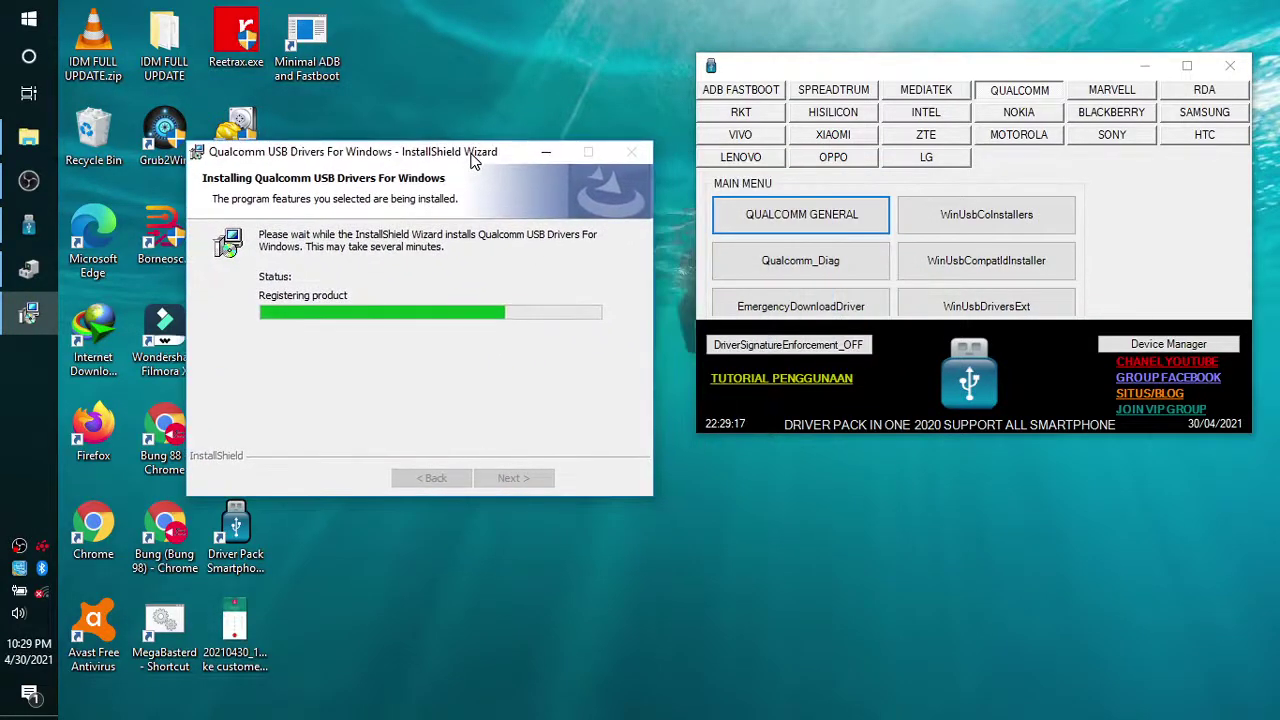
pyautogui.click(528, 485)
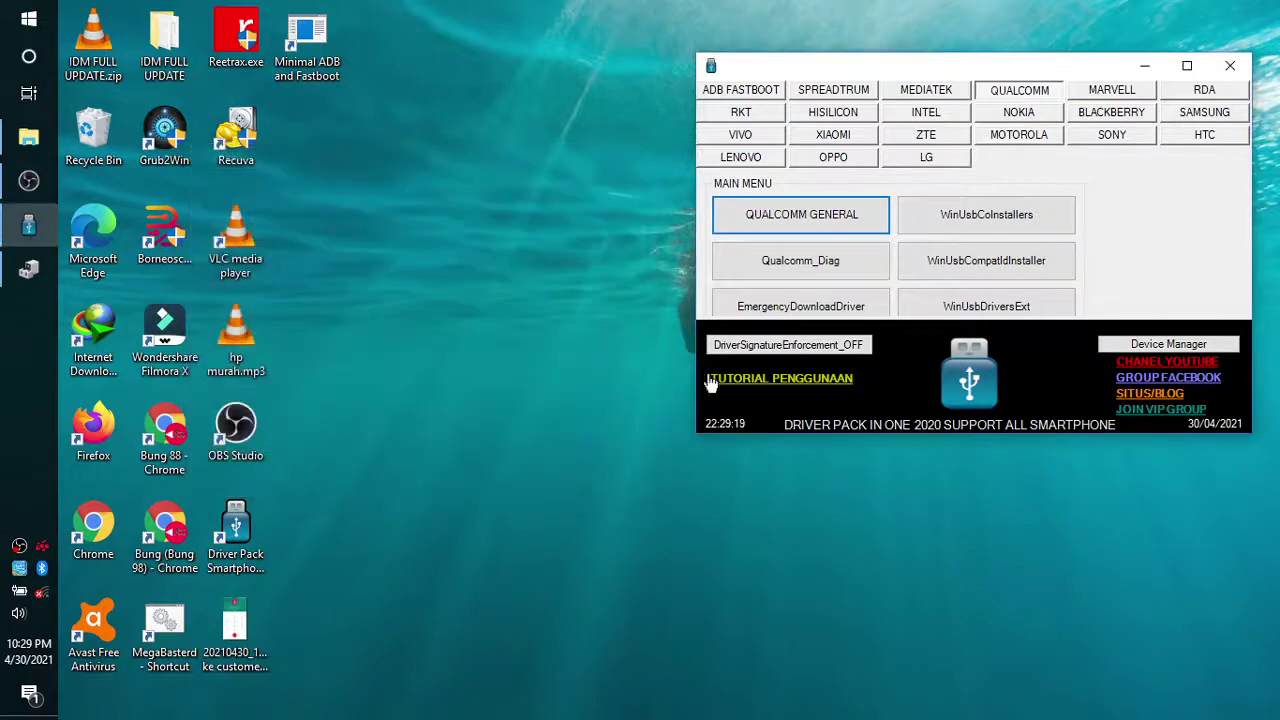
# - Start the Qualcomm_Diag driver setup with administrator access, using the WWAN setup type without DHCP
pyautogui.click(811, 274)
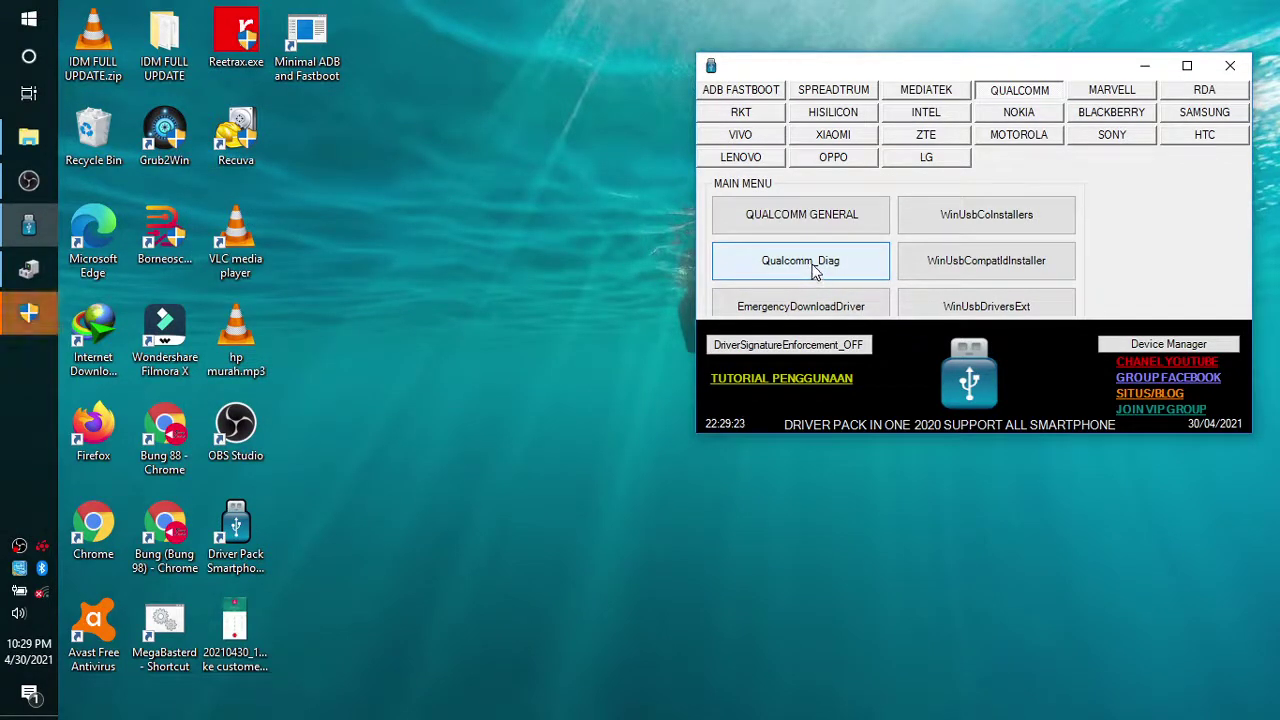
pyautogui.click(33, 314)
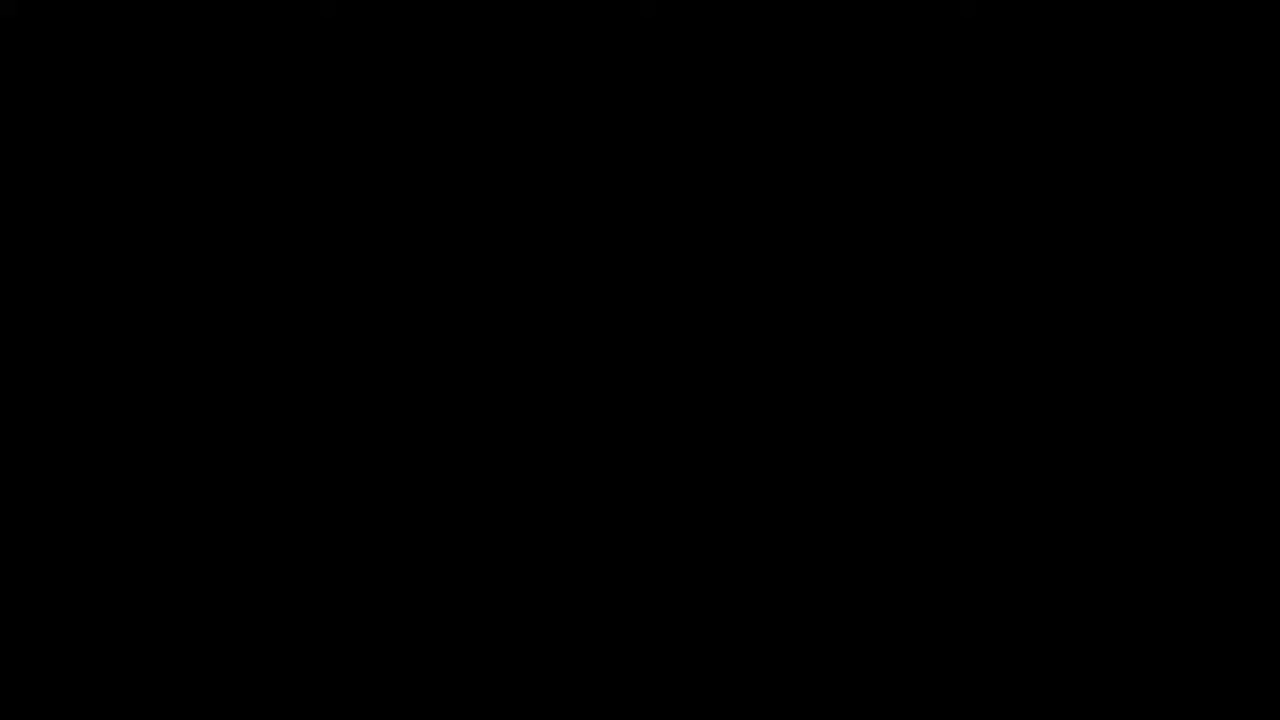
pyautogui.click(603, 437)
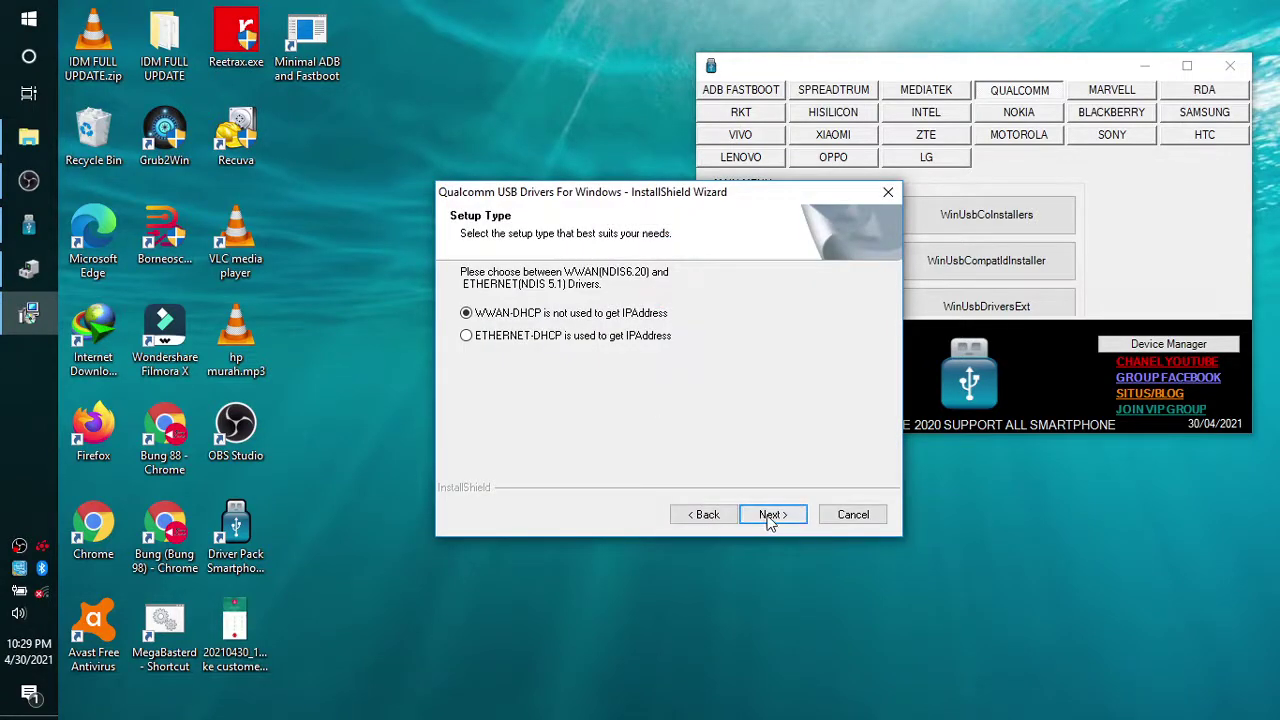
pyautogui.click(768, 516)
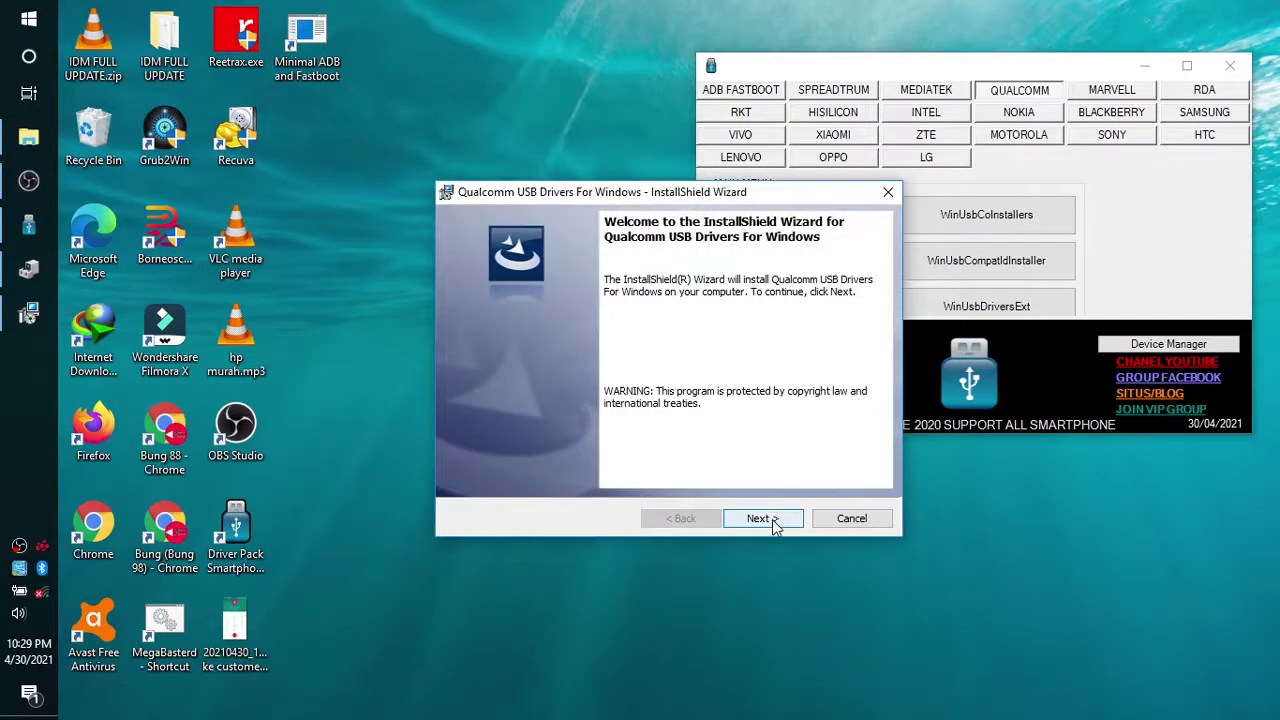
# - Accept the licence agreement in the Qualcomm_Diag setup and complete its USB driver installation
pyautogui.click(775, 524)
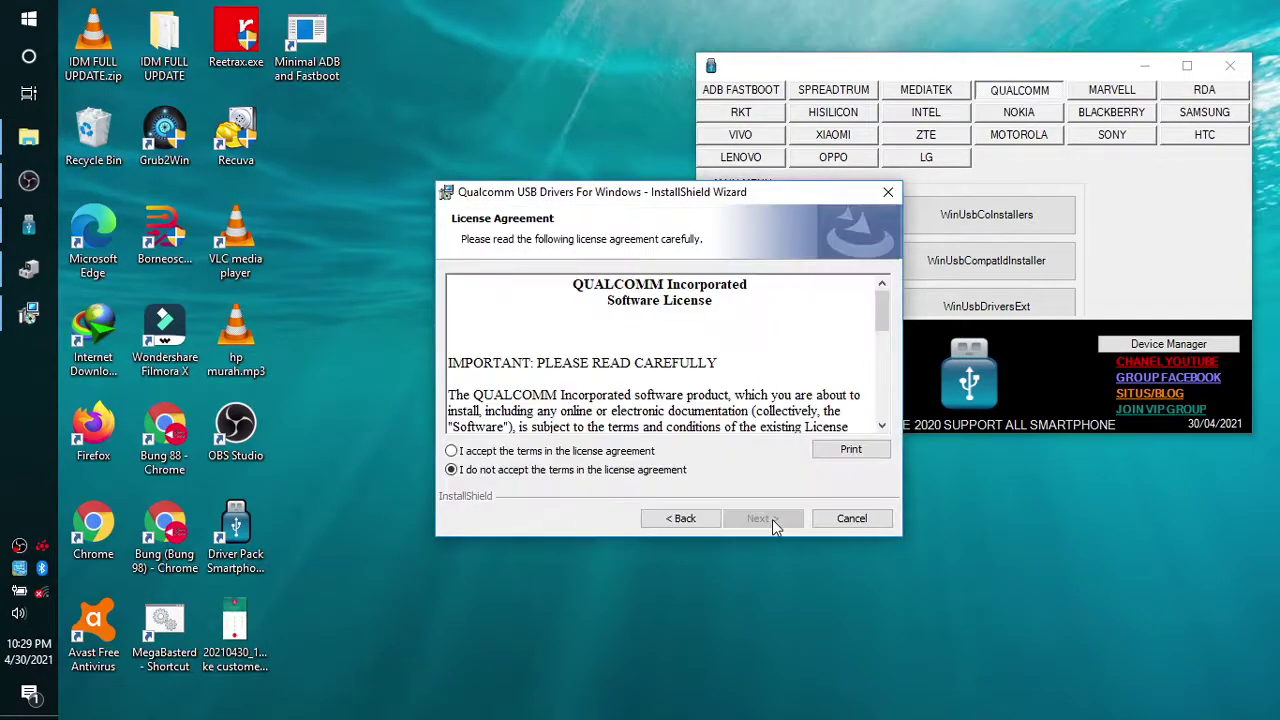
pyautogui.click(486, 452)
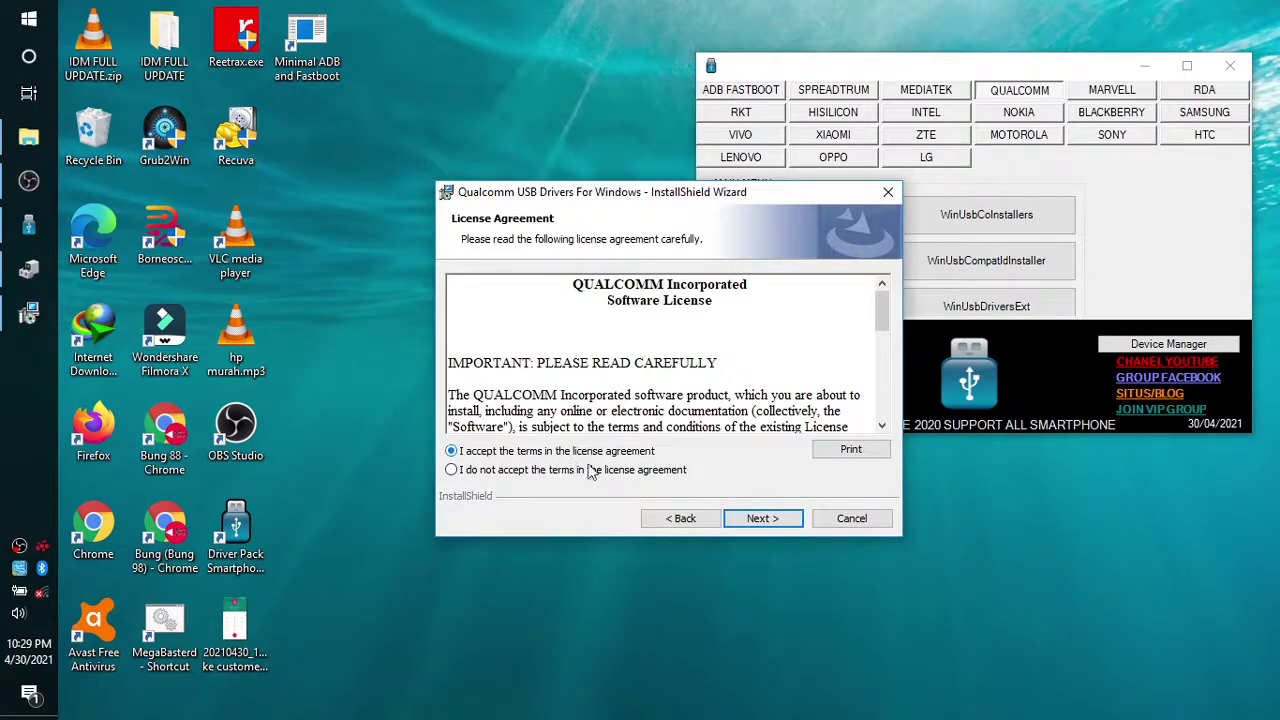
pyautogui.click(761, 519)
pyautogui.click(761, 519)
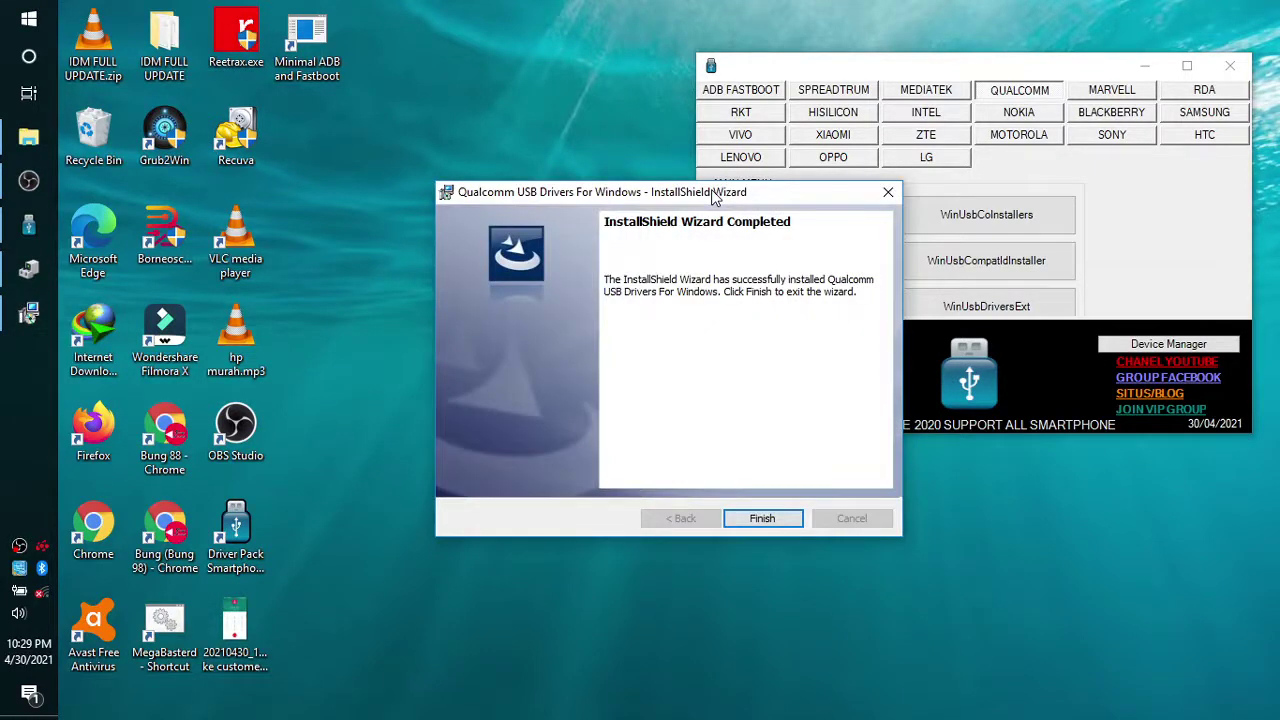
pyautogui.click(777, 520)
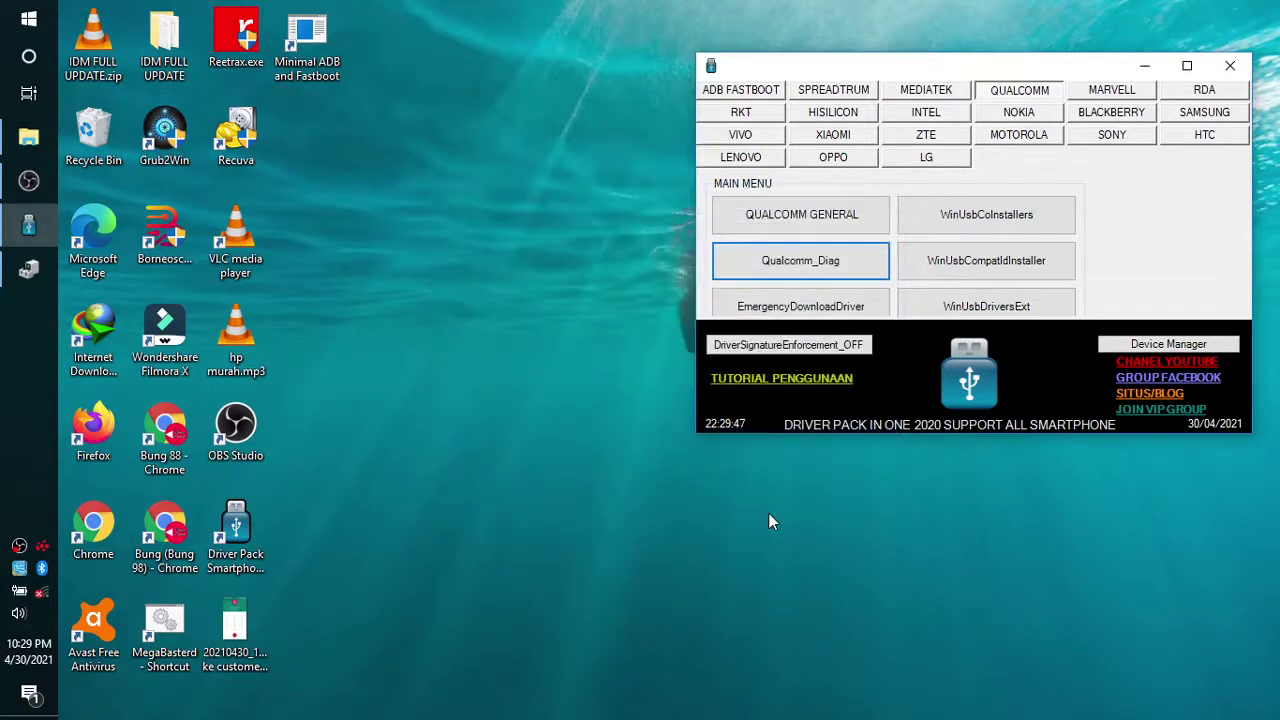
# - Run the Qualcomm EmergencyDownloadDriver, WinUsbCoInstallers, WinUsbCompatIdInstaller and WinUsbDriversExt installers one after another
pyautogui.click(771, 311)
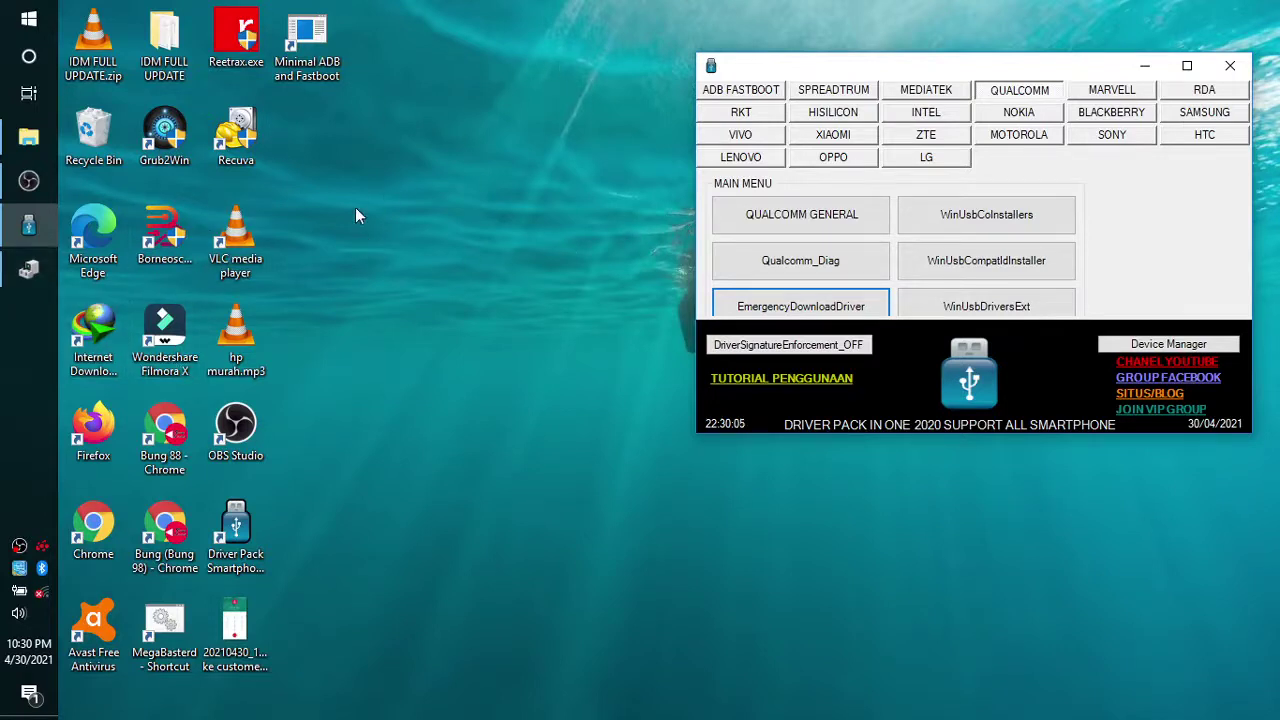
pyautogui.click(997, 230)
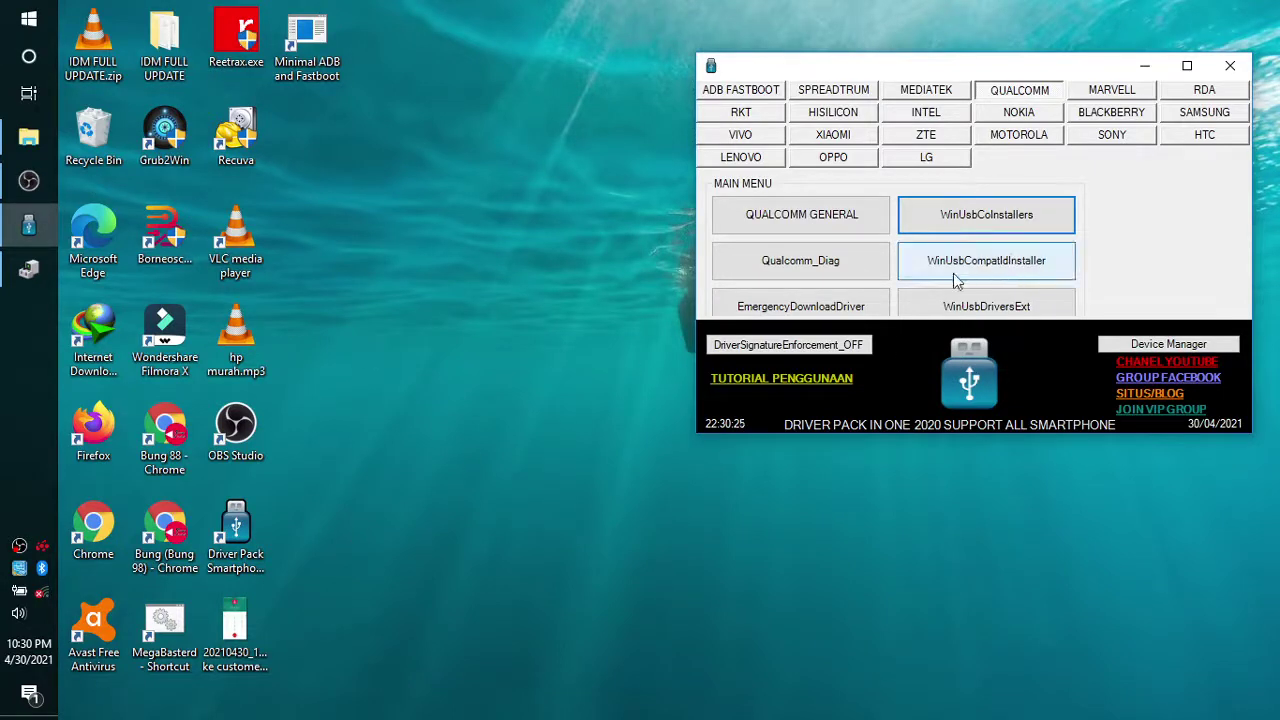
pyautogui.click(1015, 270)
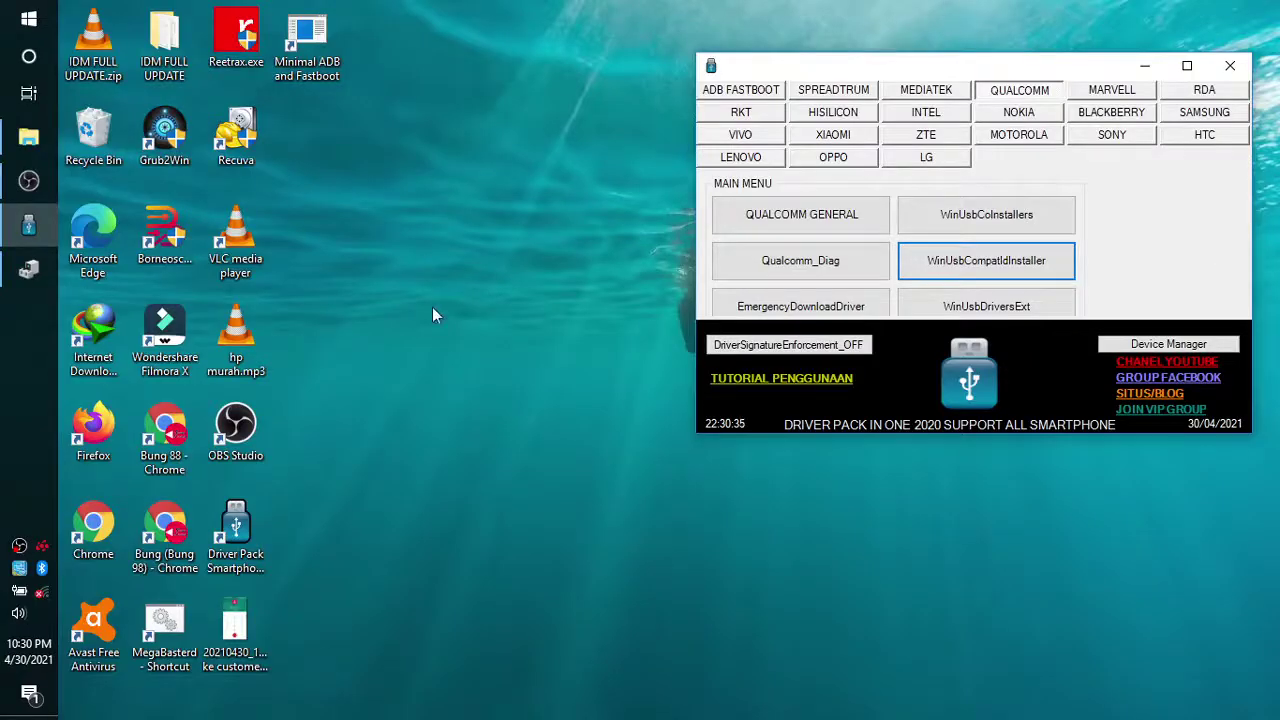
pyautogui.click(1035, 315)
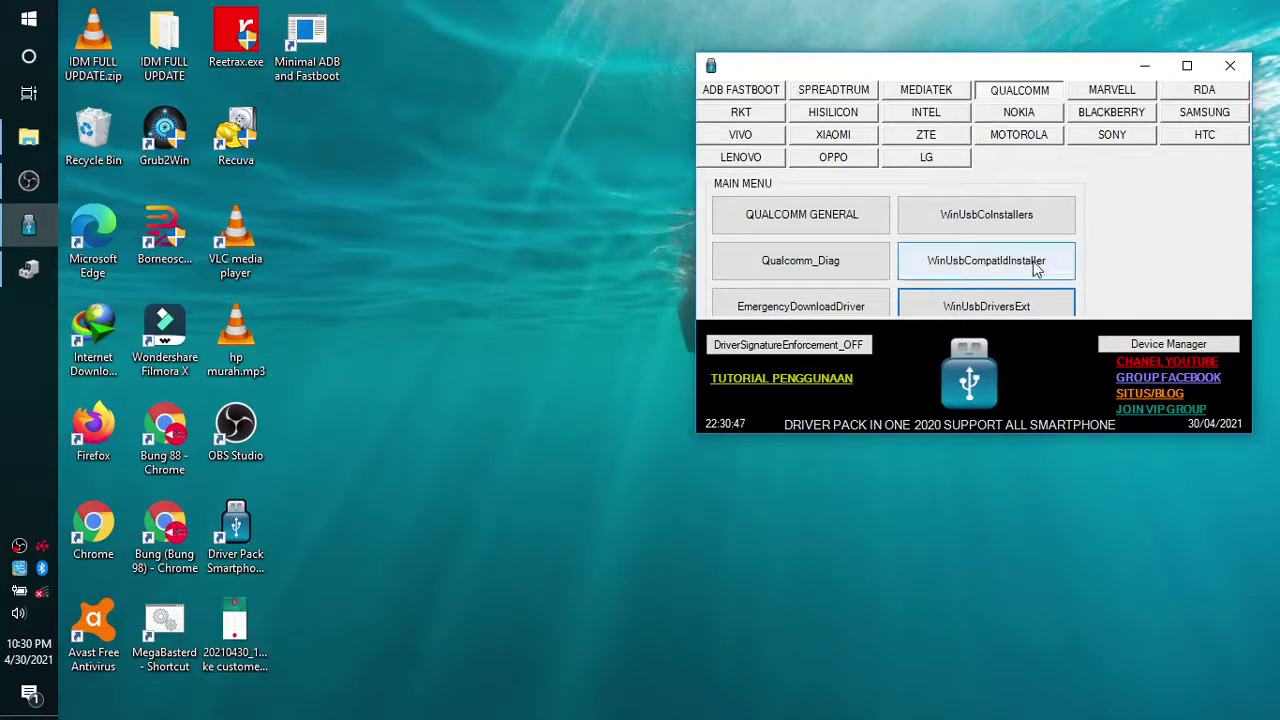
# - Install the 64-bit Marvell driver, allowing the Marvell Universal Serial Bus controllers software and trusting Marvell International Ltd
pyautogui.click(1106, 92)
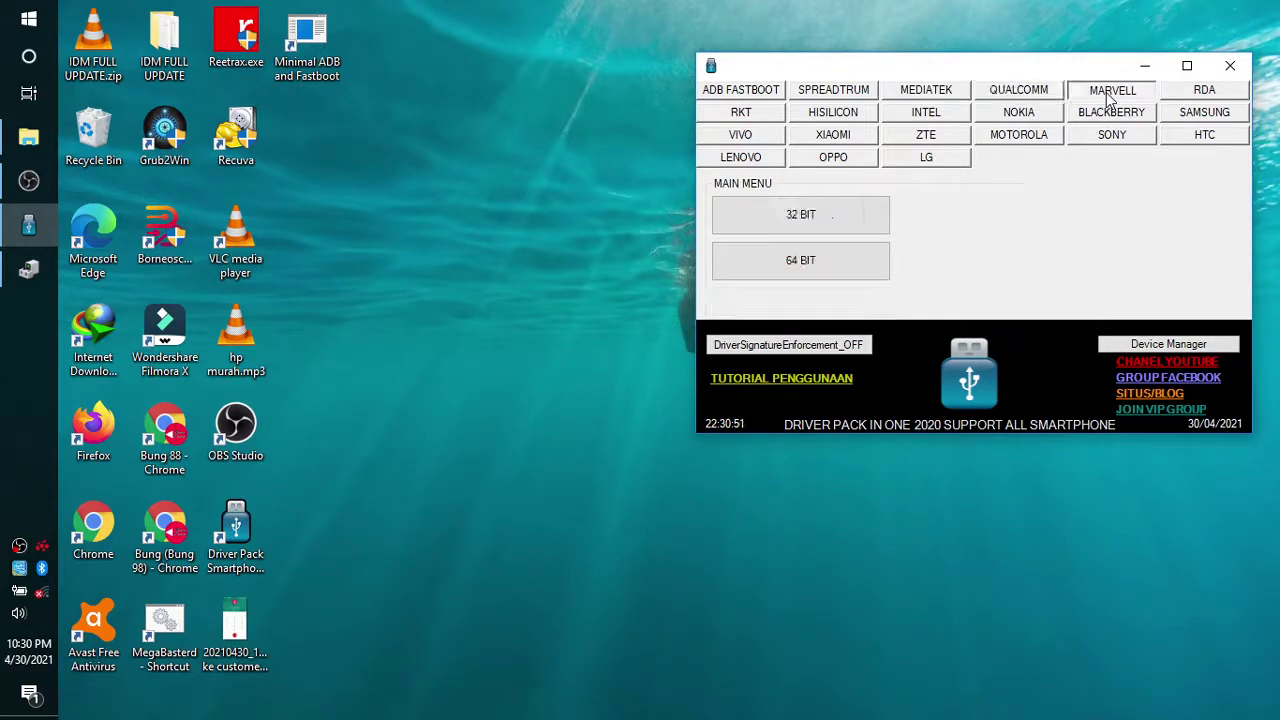
pyautogui.click(812, 276)
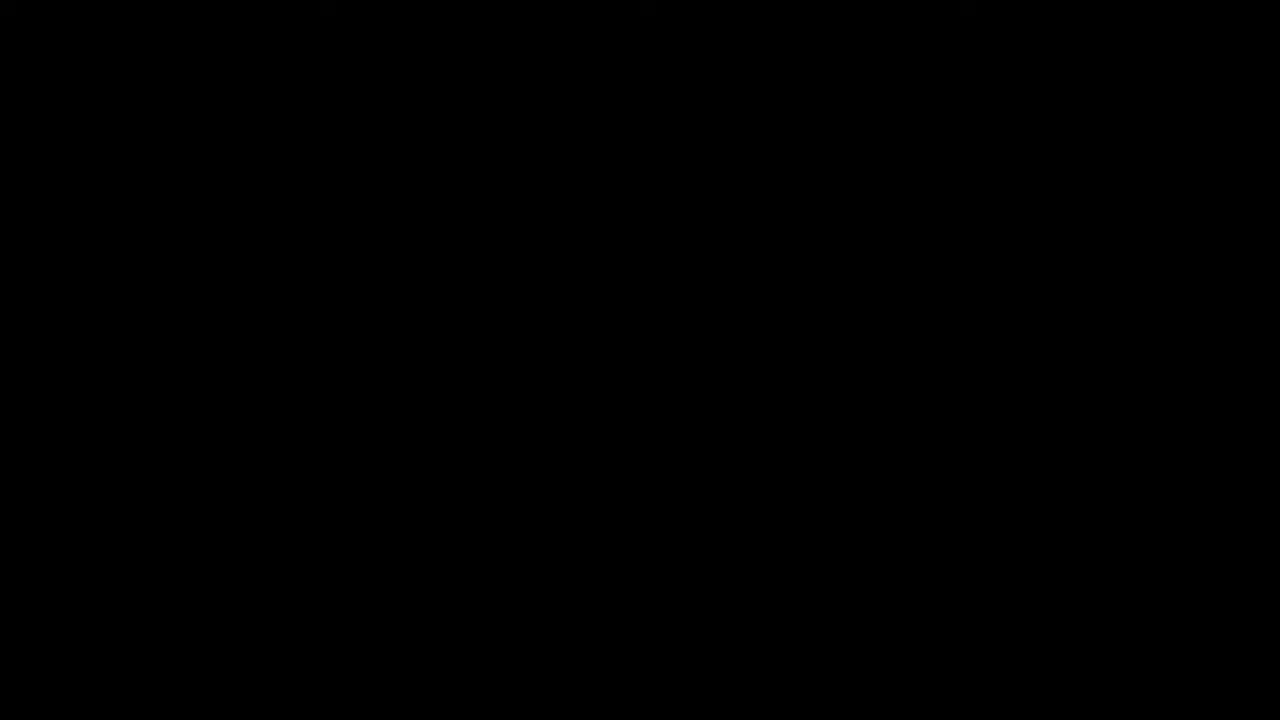
pyautogui.click(580, 318)
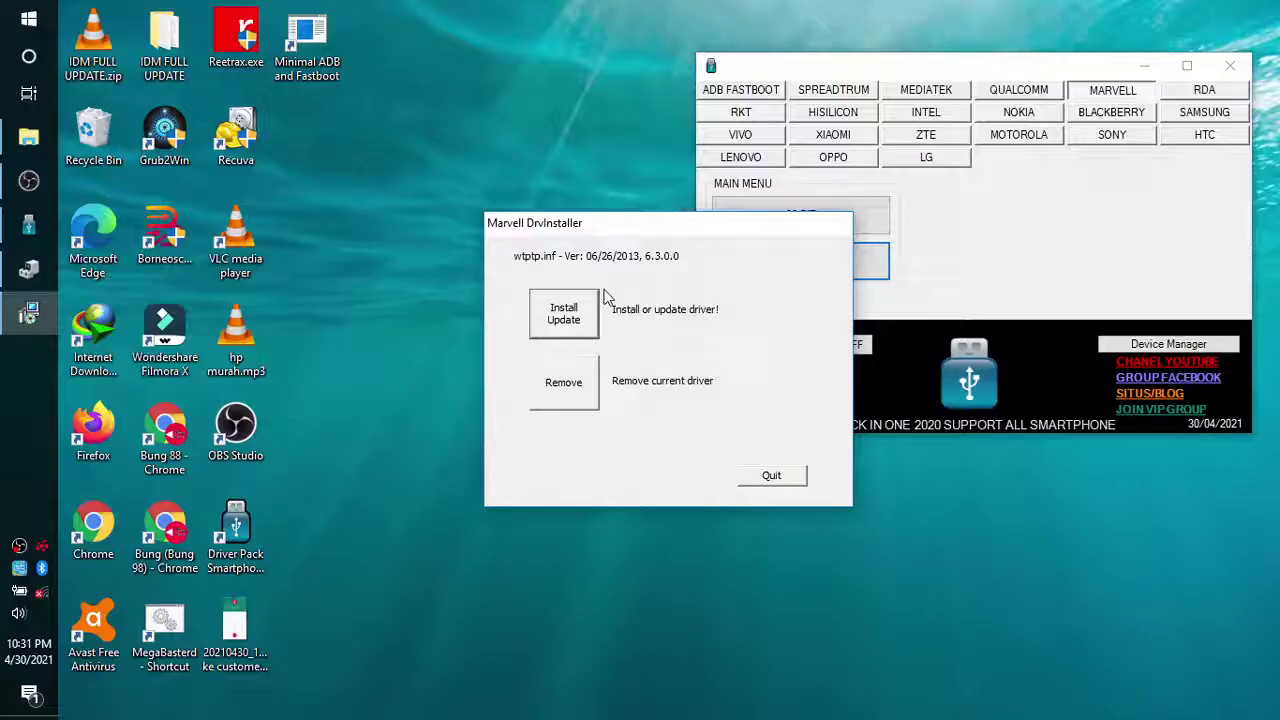
pyautogui.moveTo(652, 235); pyautogui.dragTo(644, 235)
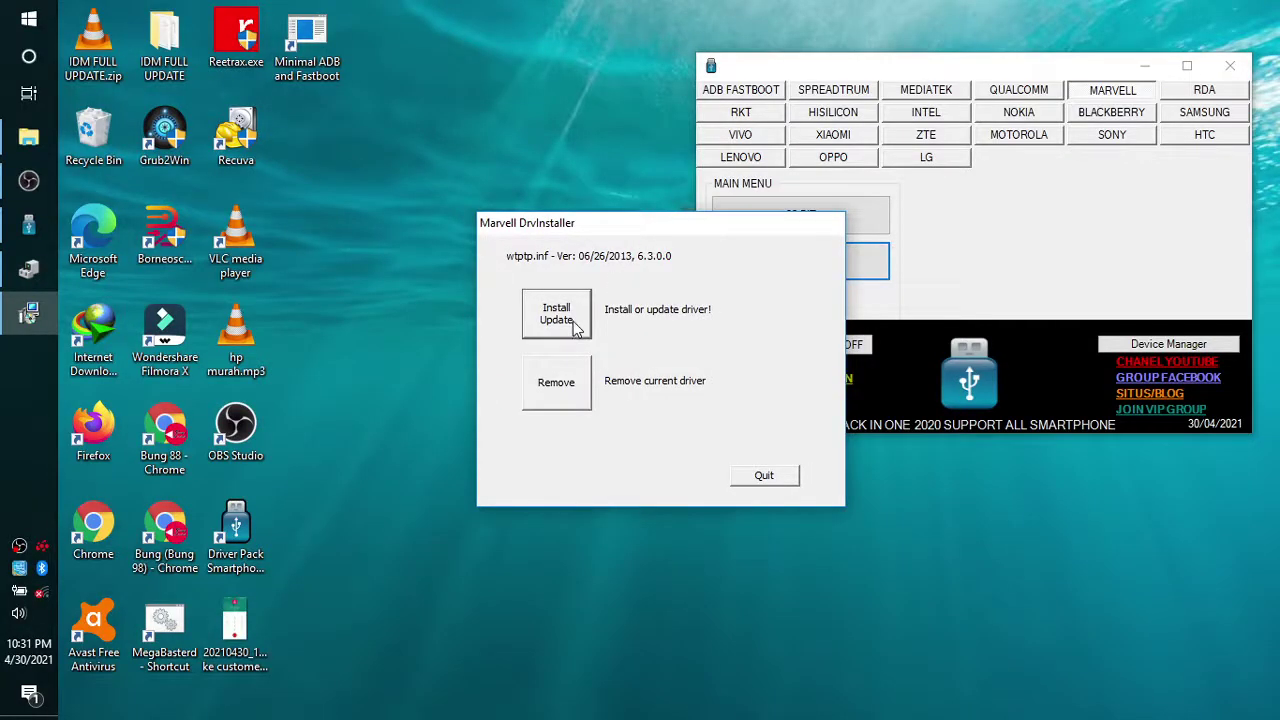
pyautogui.click(556, 314)
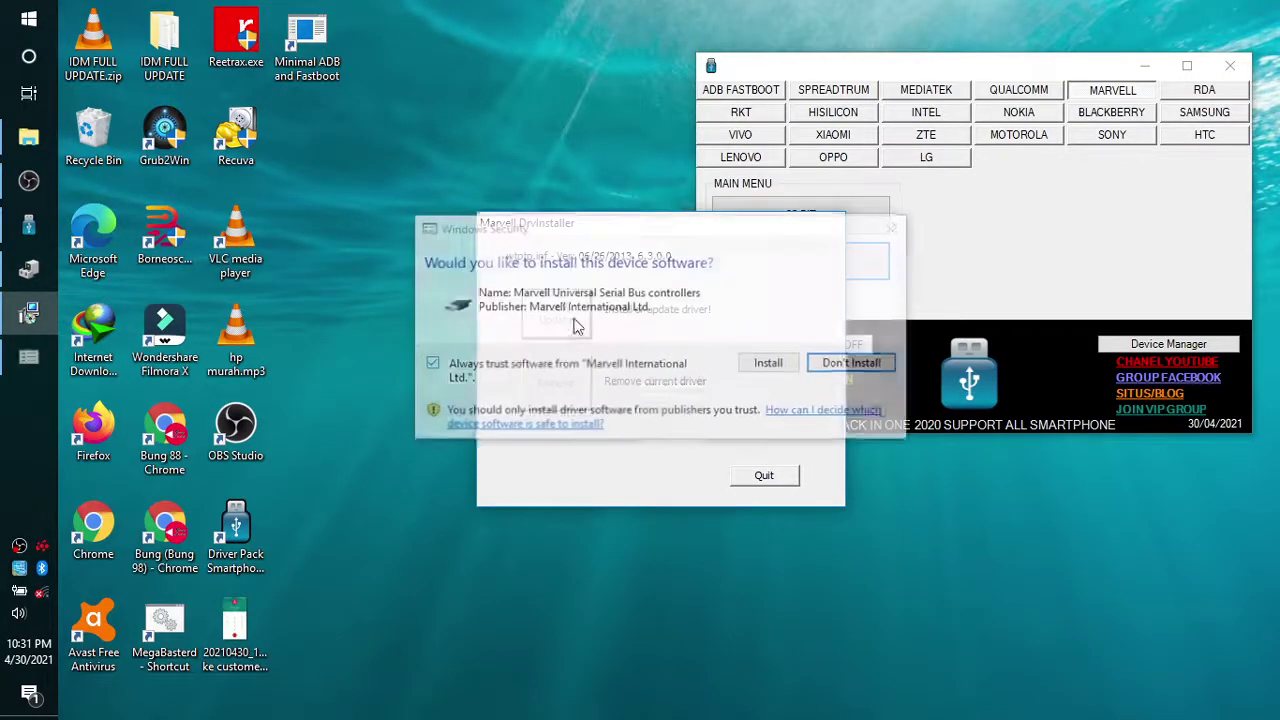
pyautogui.click(761, 364)
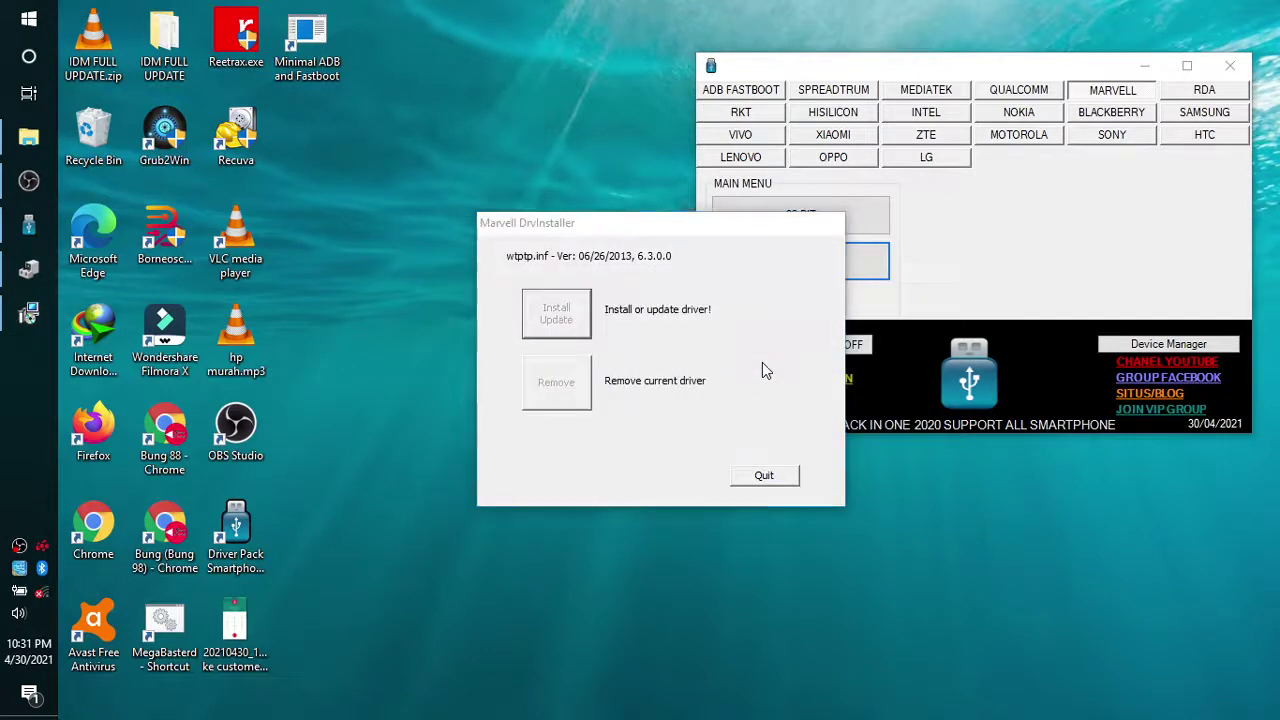
pyautogui.click(709, 410)
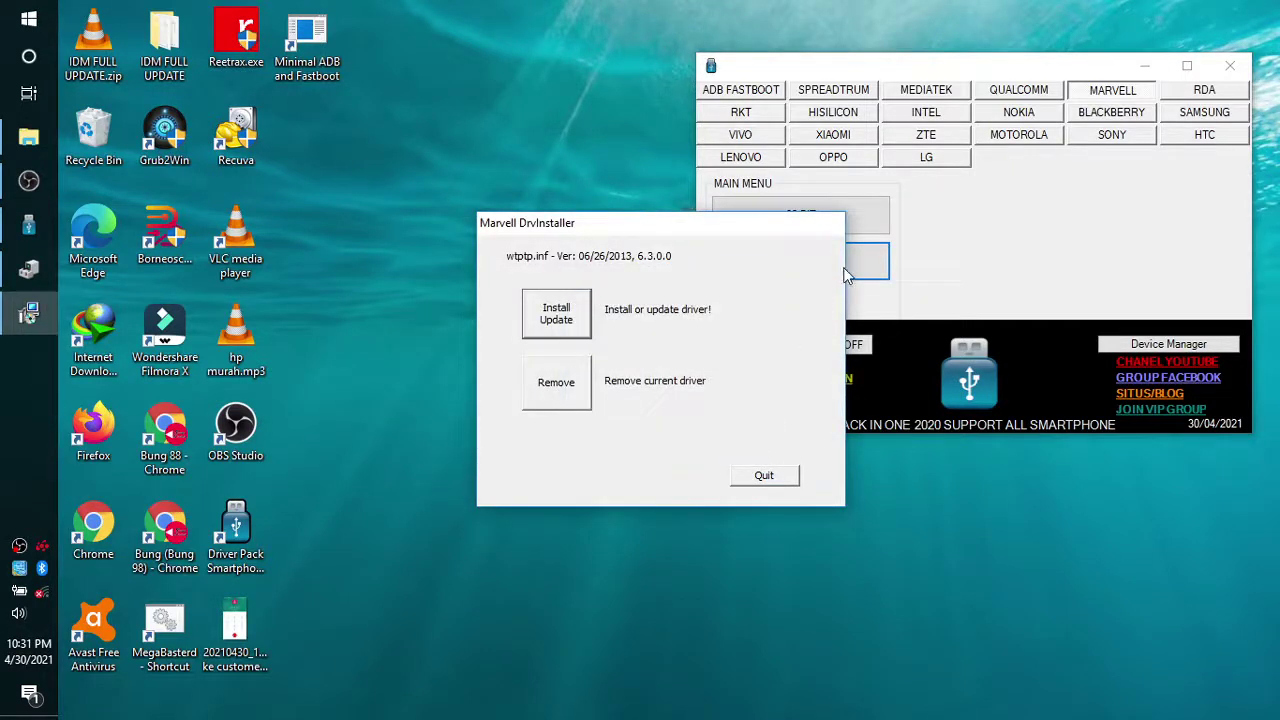
# - Quit the Marvell driver installer and try to install the 64-bit RDA driver
pyautogui.click(782, 481)
pyautogui.click(1203, 92)
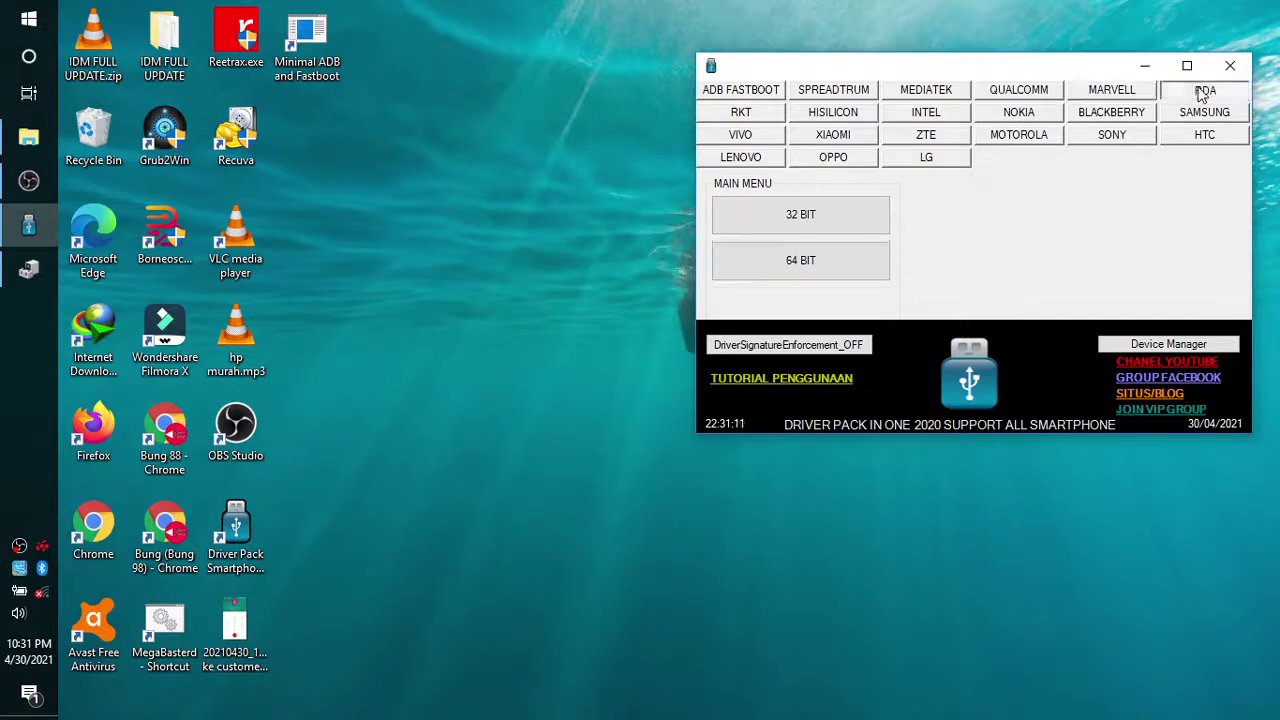
pyautogui.click(818, 263)
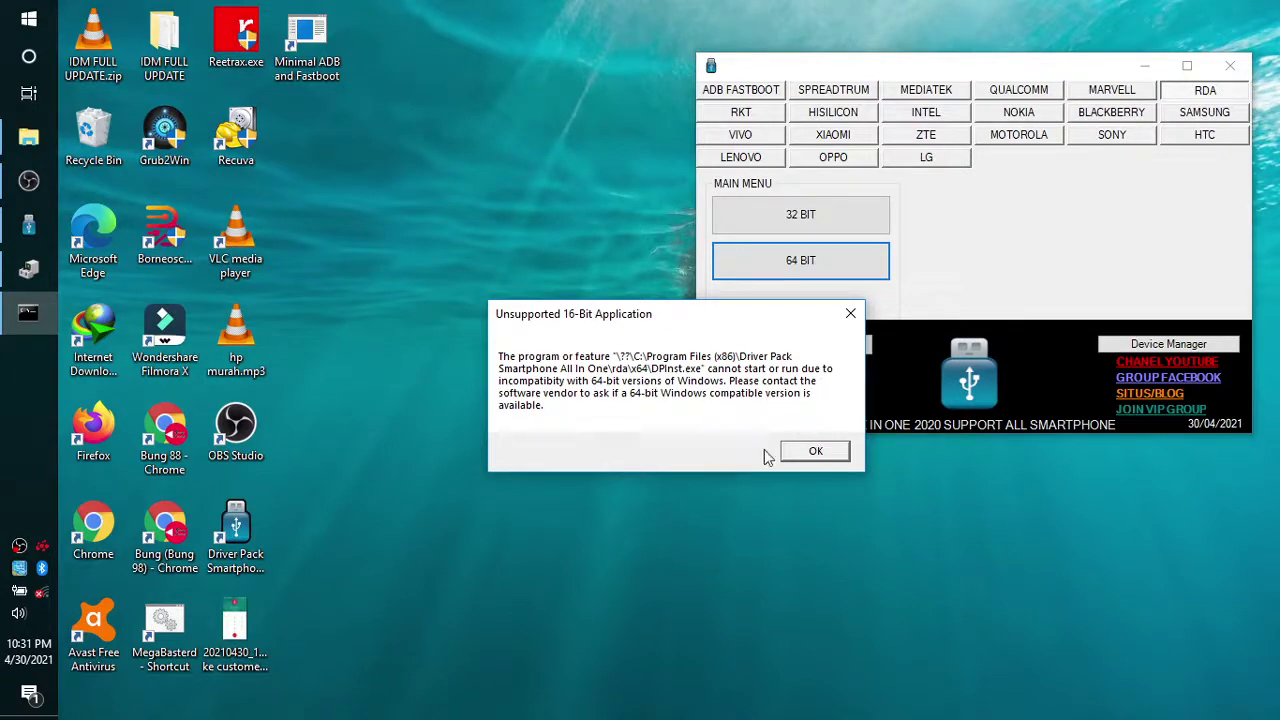
pyautogui.click(818, 452)
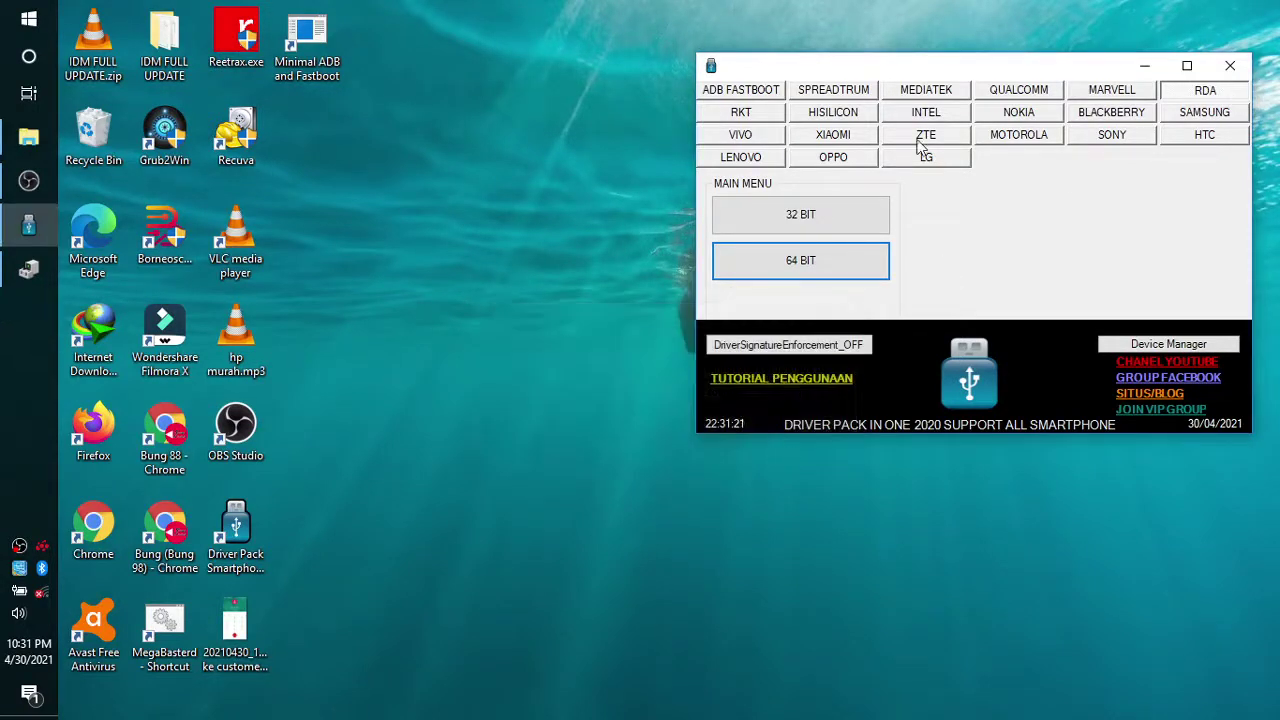
# - Install the general RKT driver with RK Driver Assistant, allowing the Rockchip Android Phone software and trusting Fuzhou Rockchip Electronics Co., Ltd
pyautogui.click(743, 114)
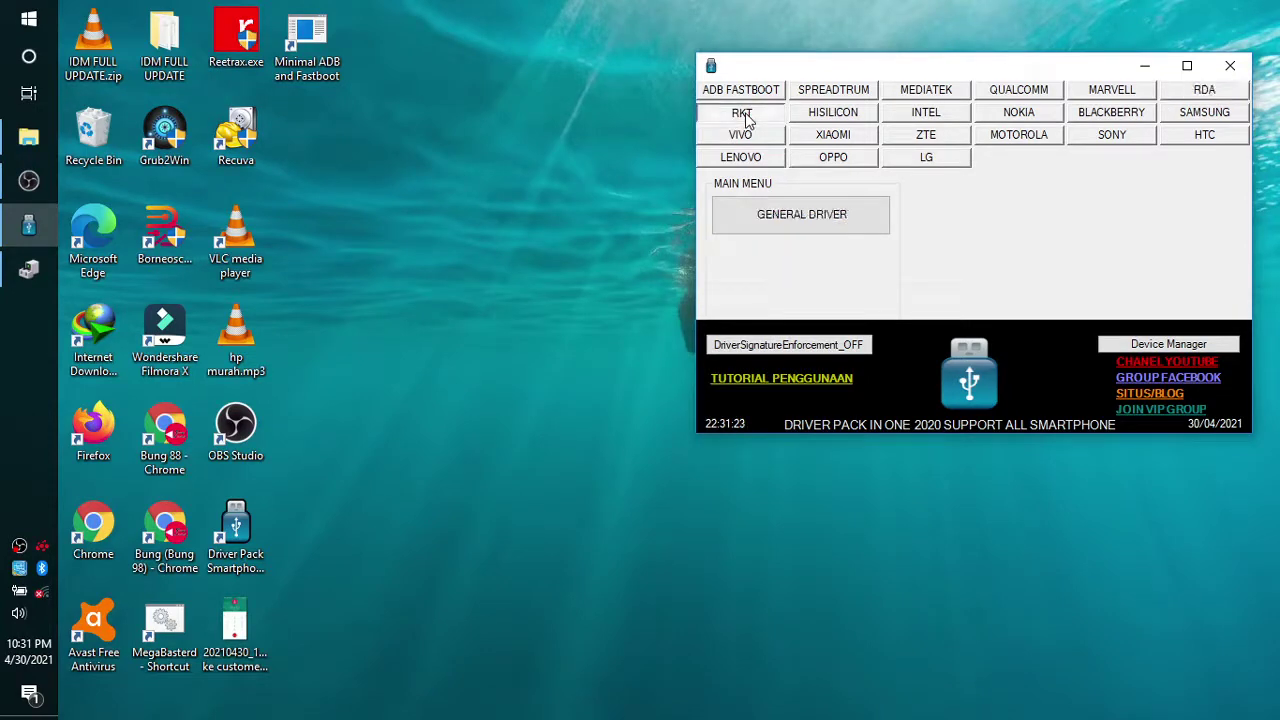
pyautogui.click(830, 218)
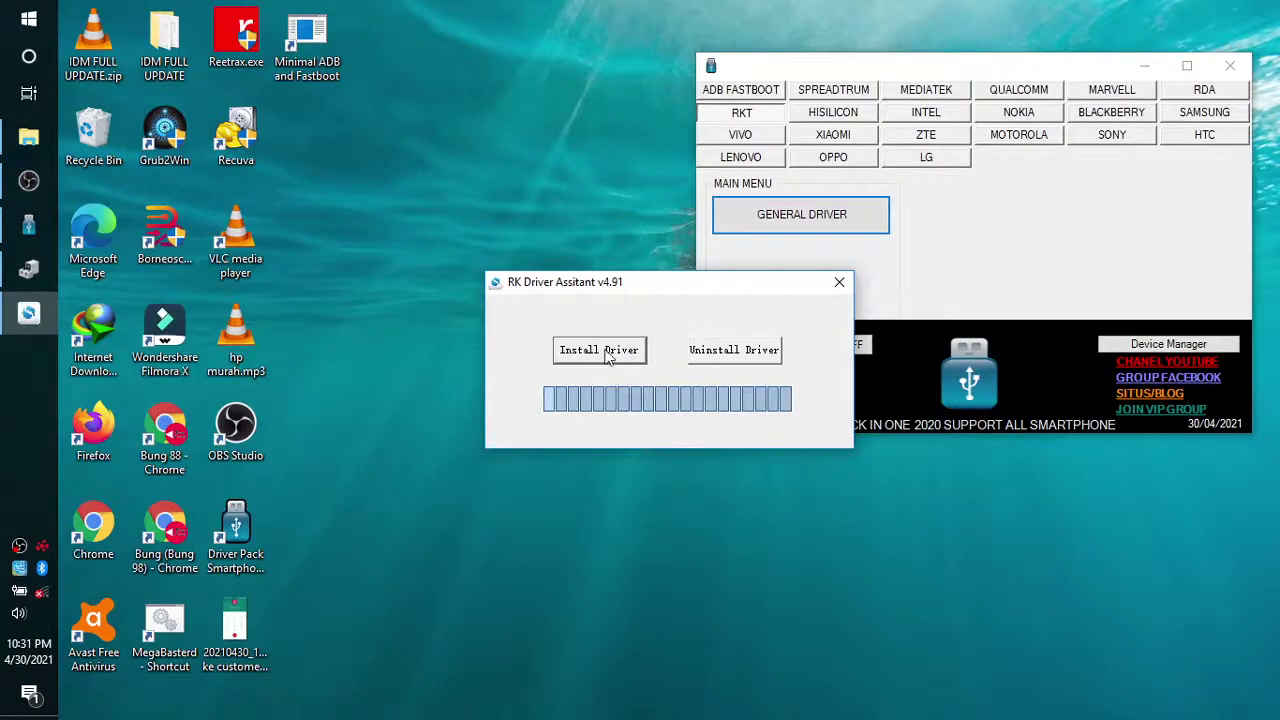
pyautogui.click(604, 352)
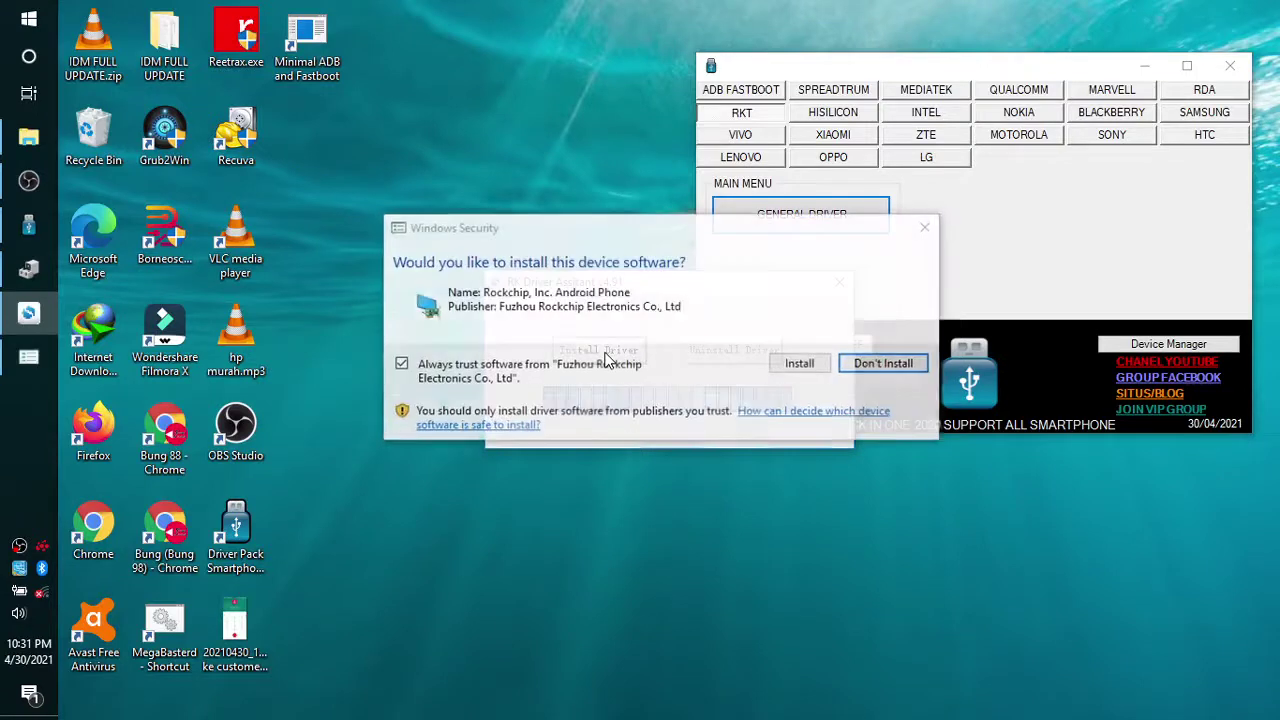
pyautogui.click(800, 364)
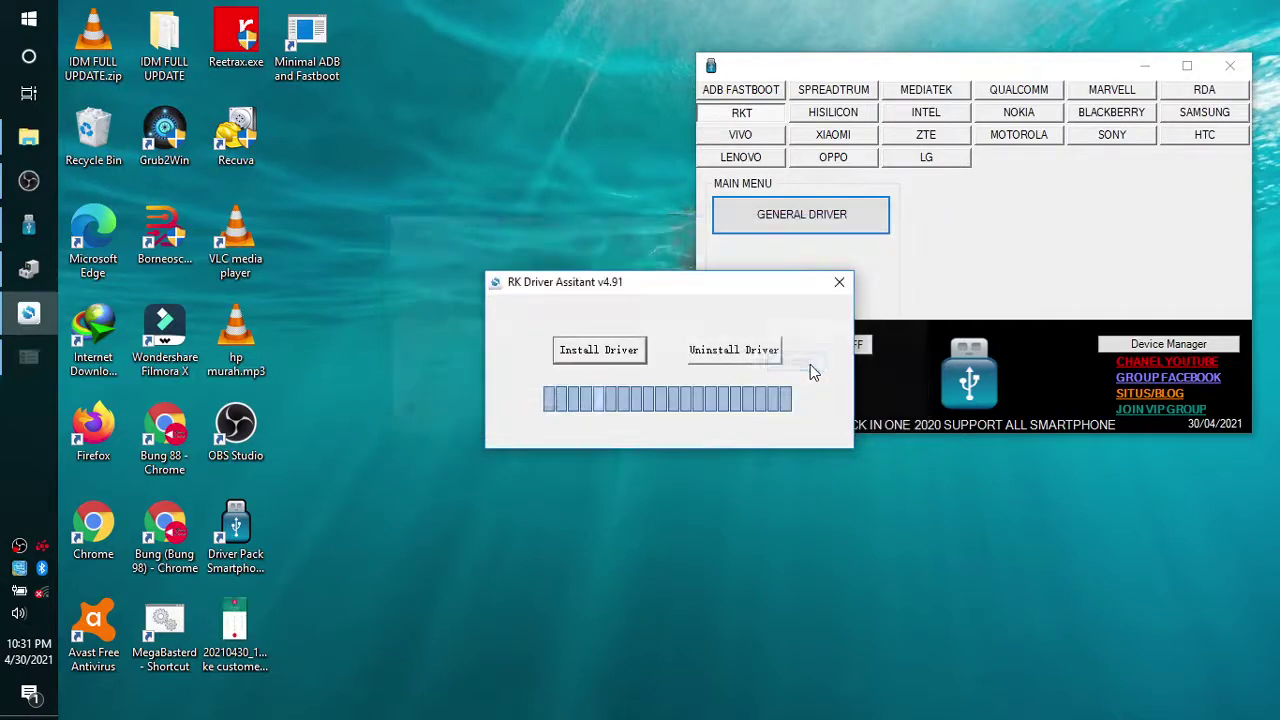
pyautogui.click(680, 421)
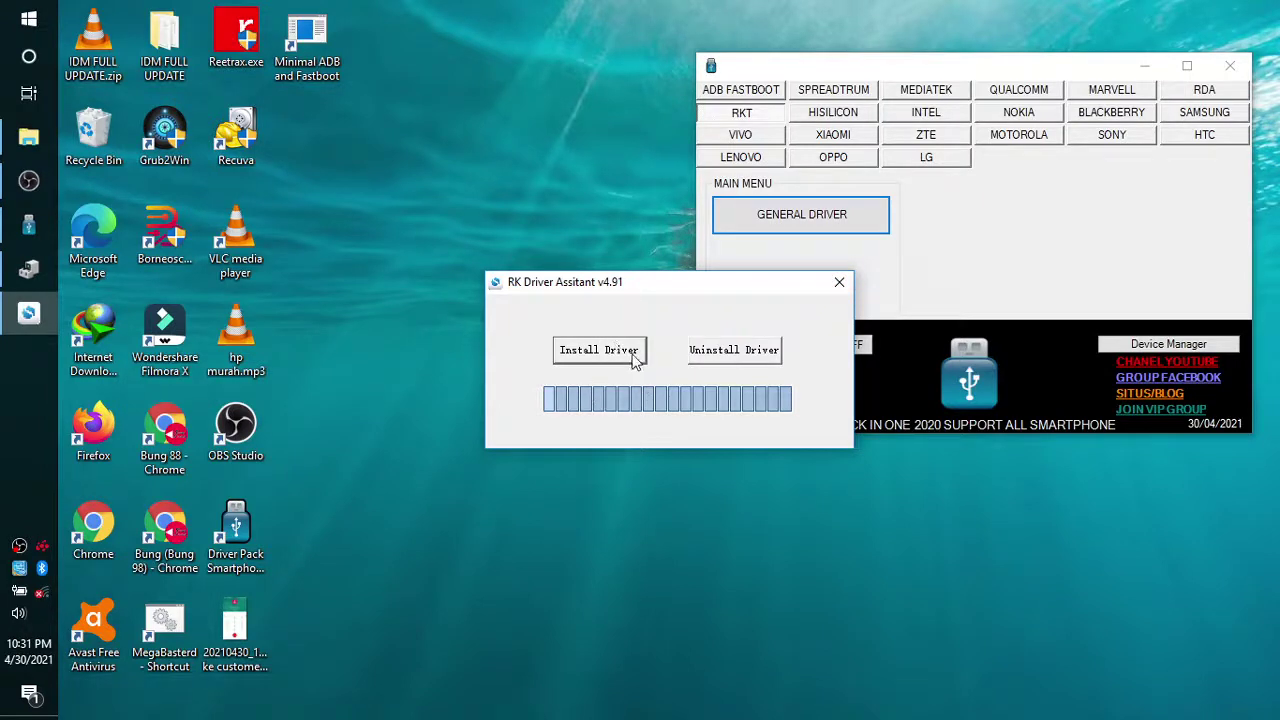
pyautogui.click(839, 282)
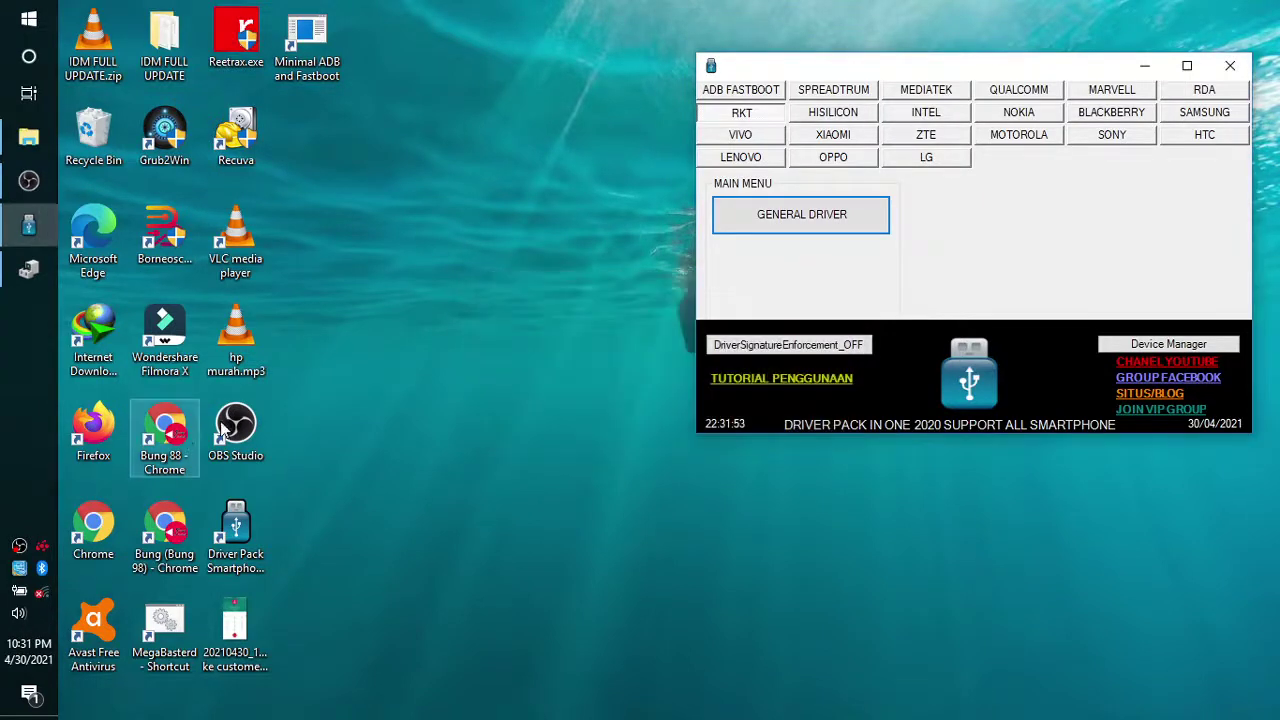
# - Run the HiSilicon general driver installer and bring up its administrator access request
pyautogui.click(836, 116)
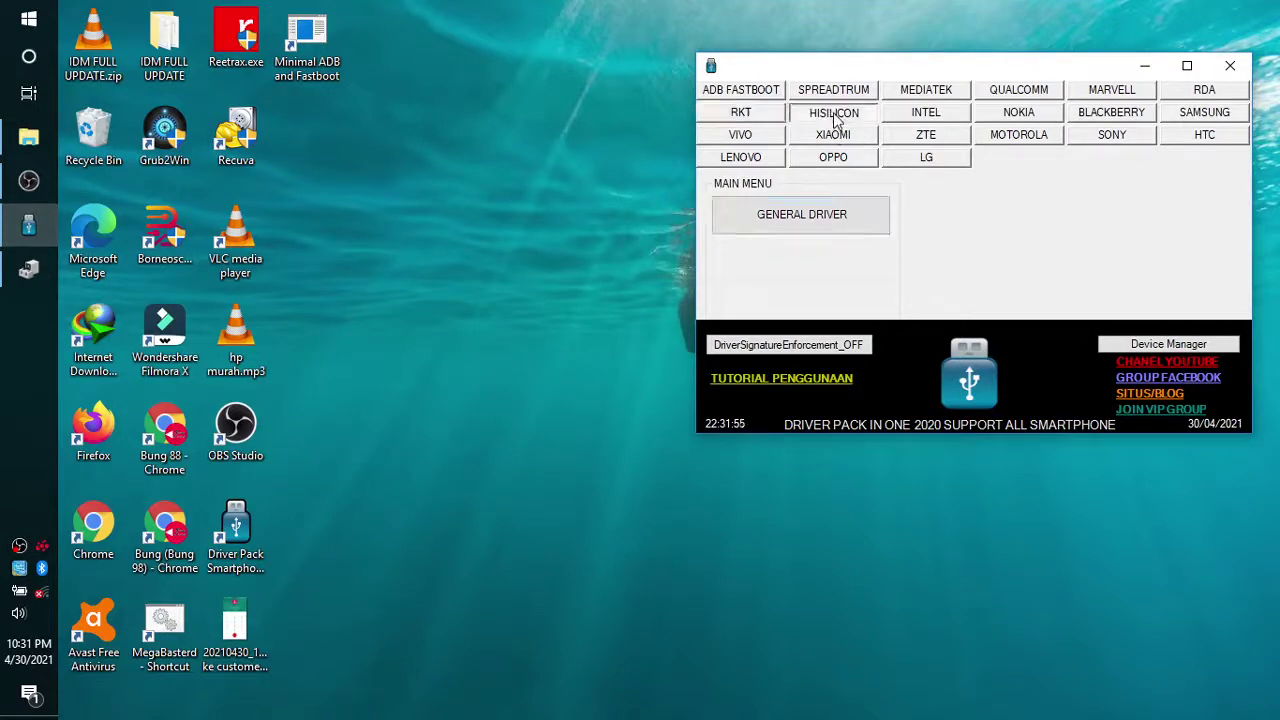
pyautogui.click(816, 225)
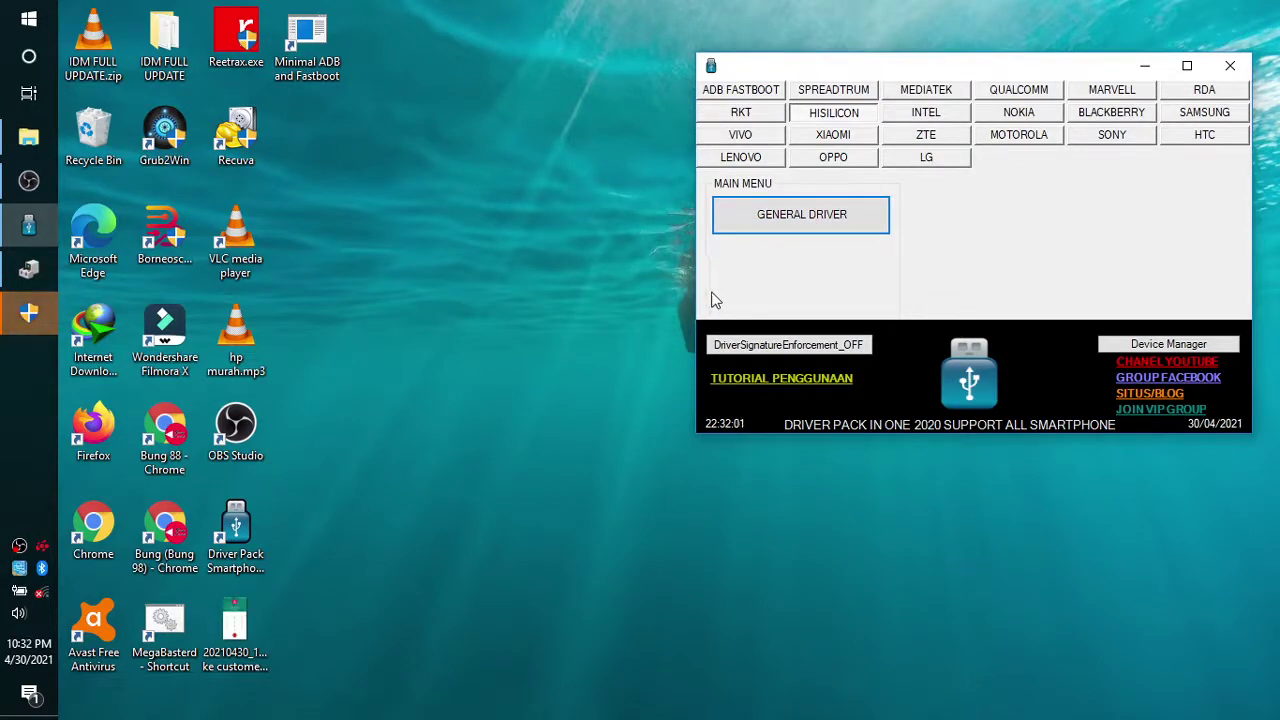
pyautogui.click(42, 322)
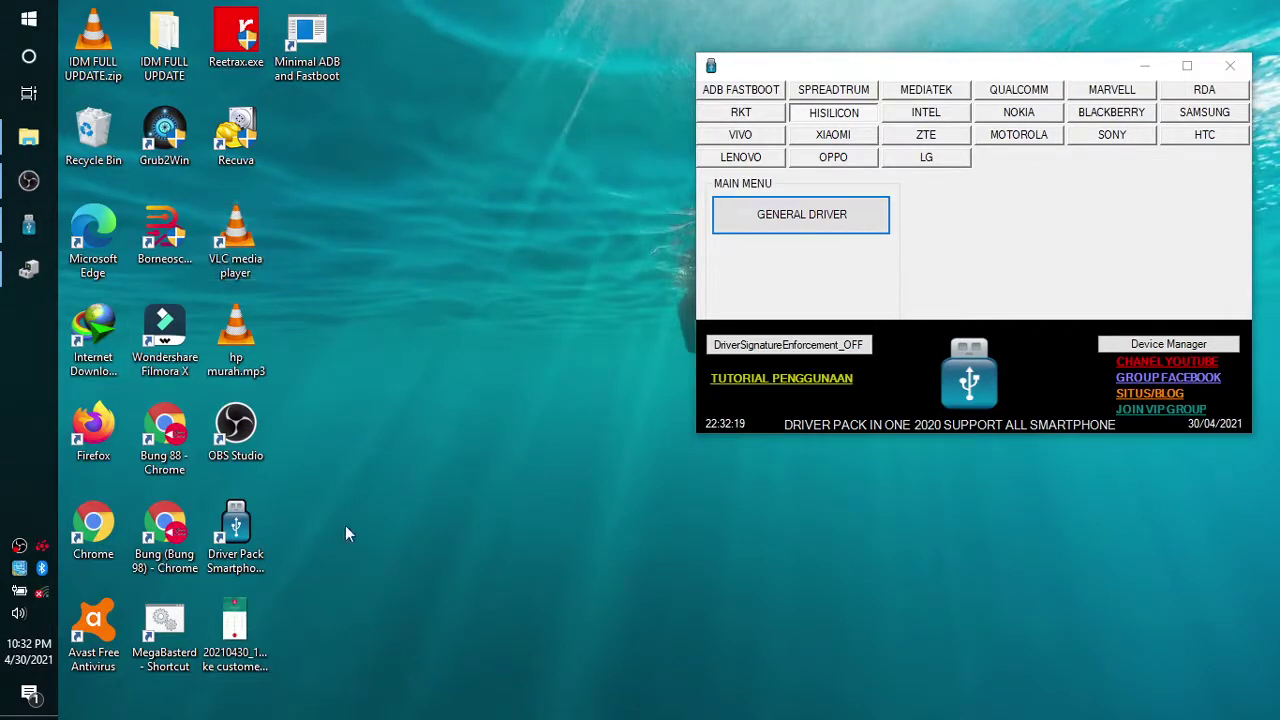
# - Install the Intel Android Device USB driver 1.10.0 in its default folder, allowing the Universal Serial Bus software and trusting Intel(R) Corporation
pyautogui.click(936, 116)
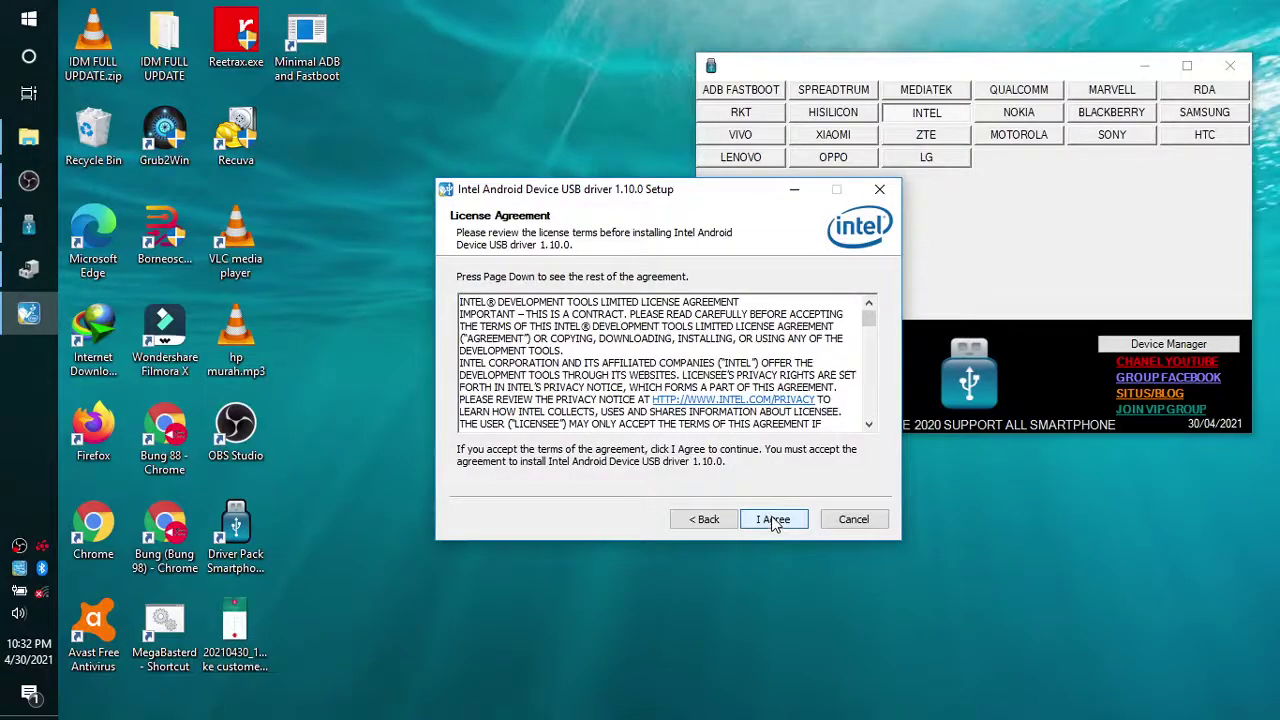
pyautogui.click(774, 521)
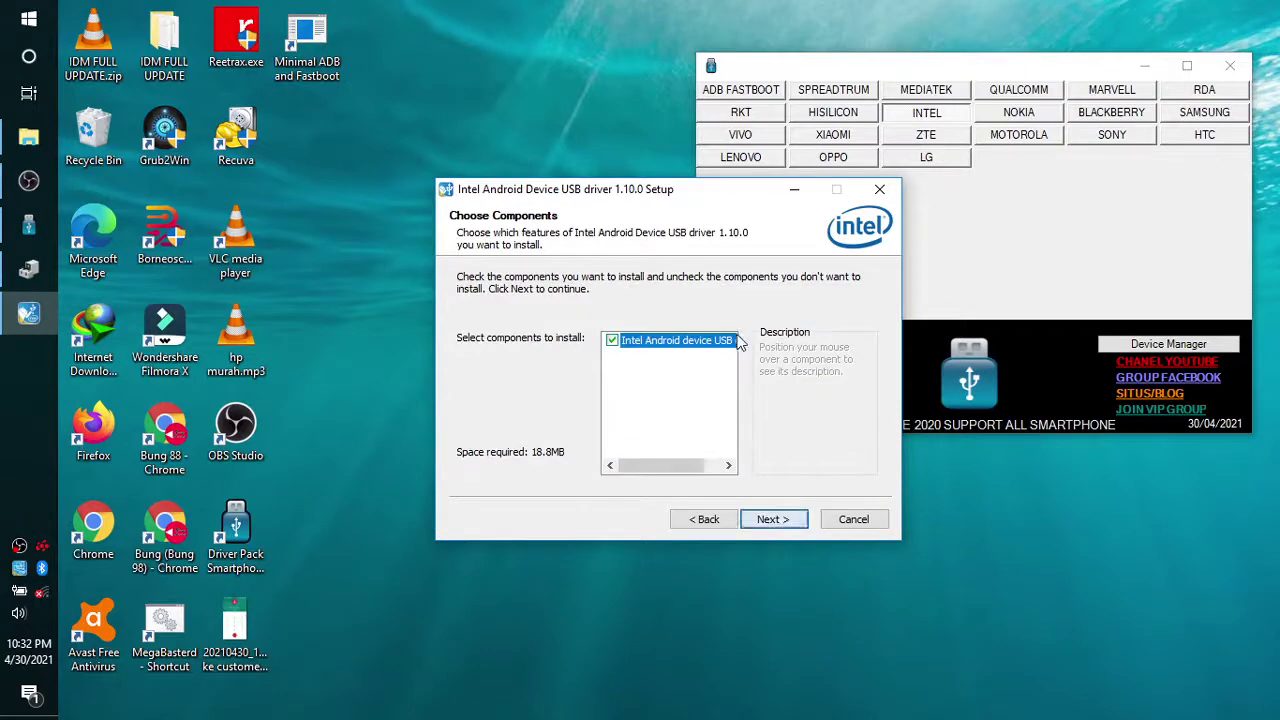
pyautogui.click(779, 520)
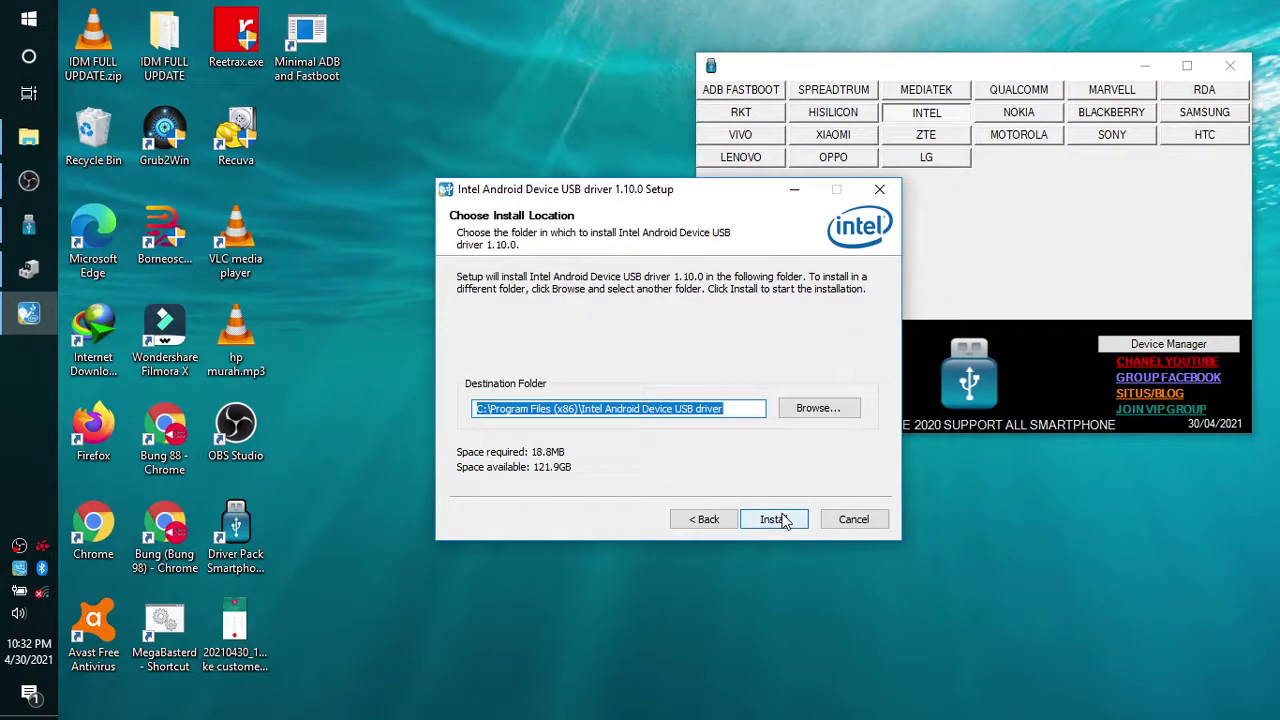
pyautogui.click(784, 523)
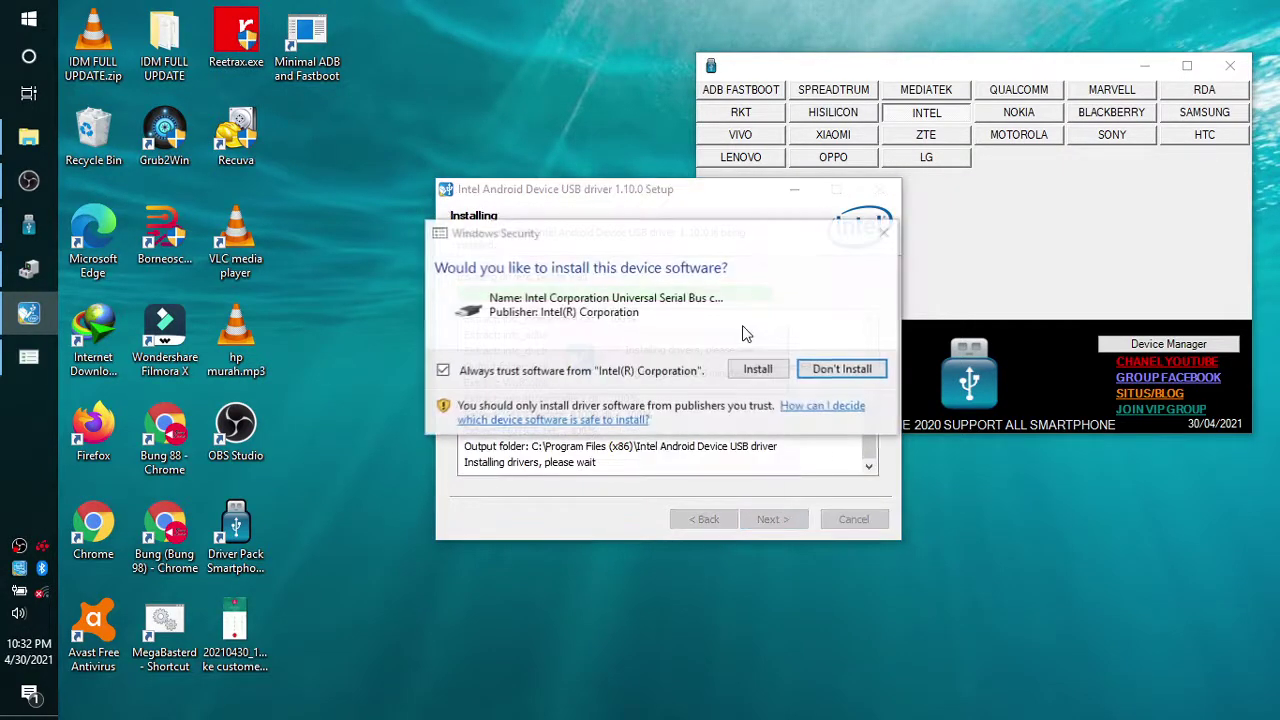
pyautogui.click(758, 369)
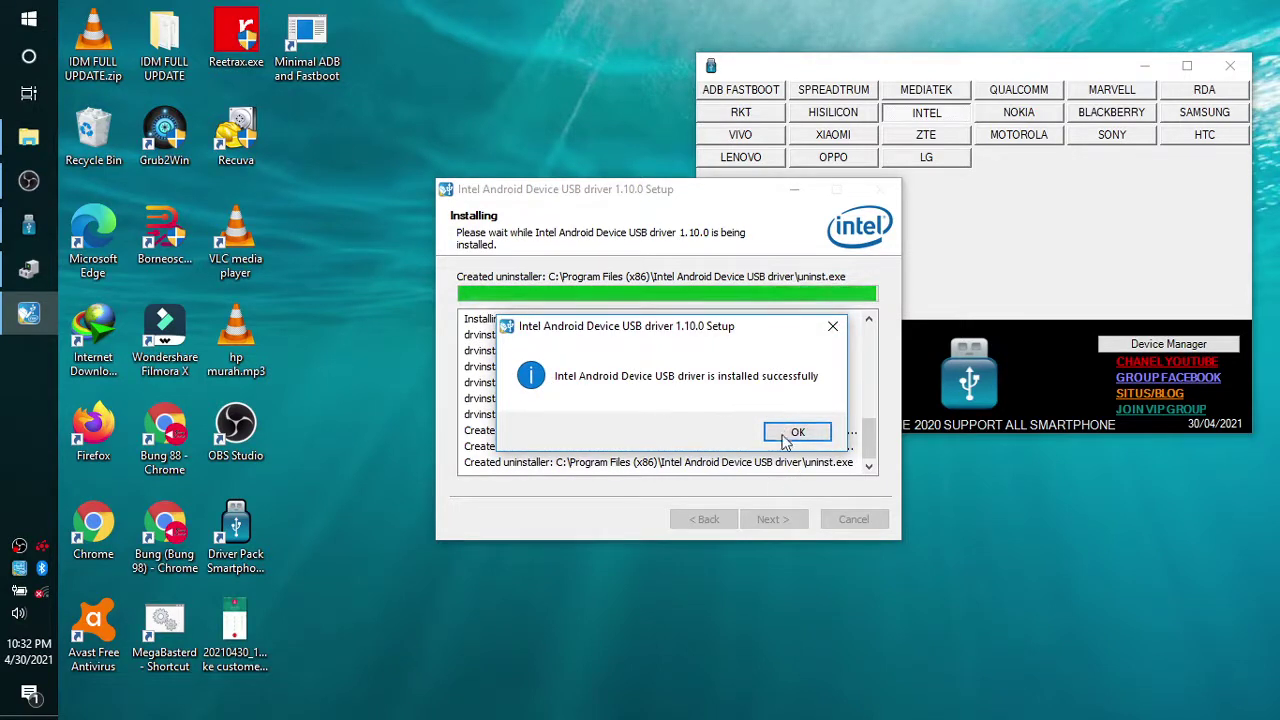
pyautogui.click(797, 433)
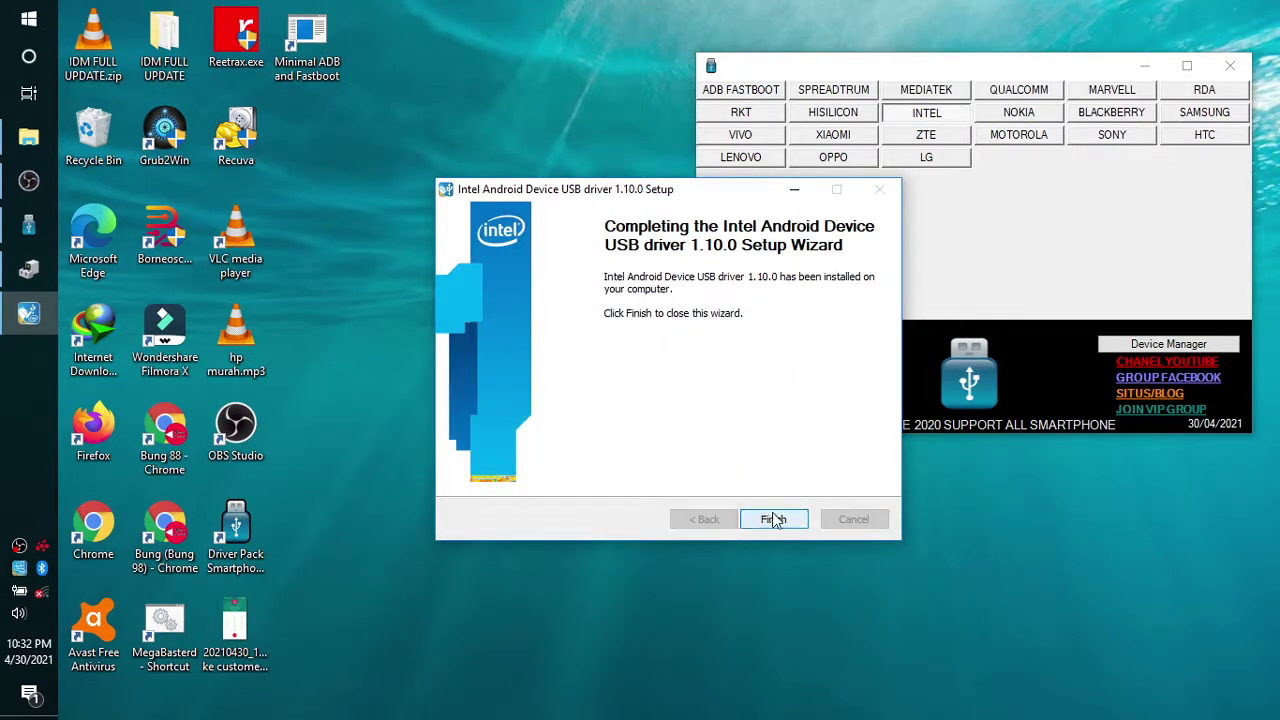
pyautogui.click(771, 518)
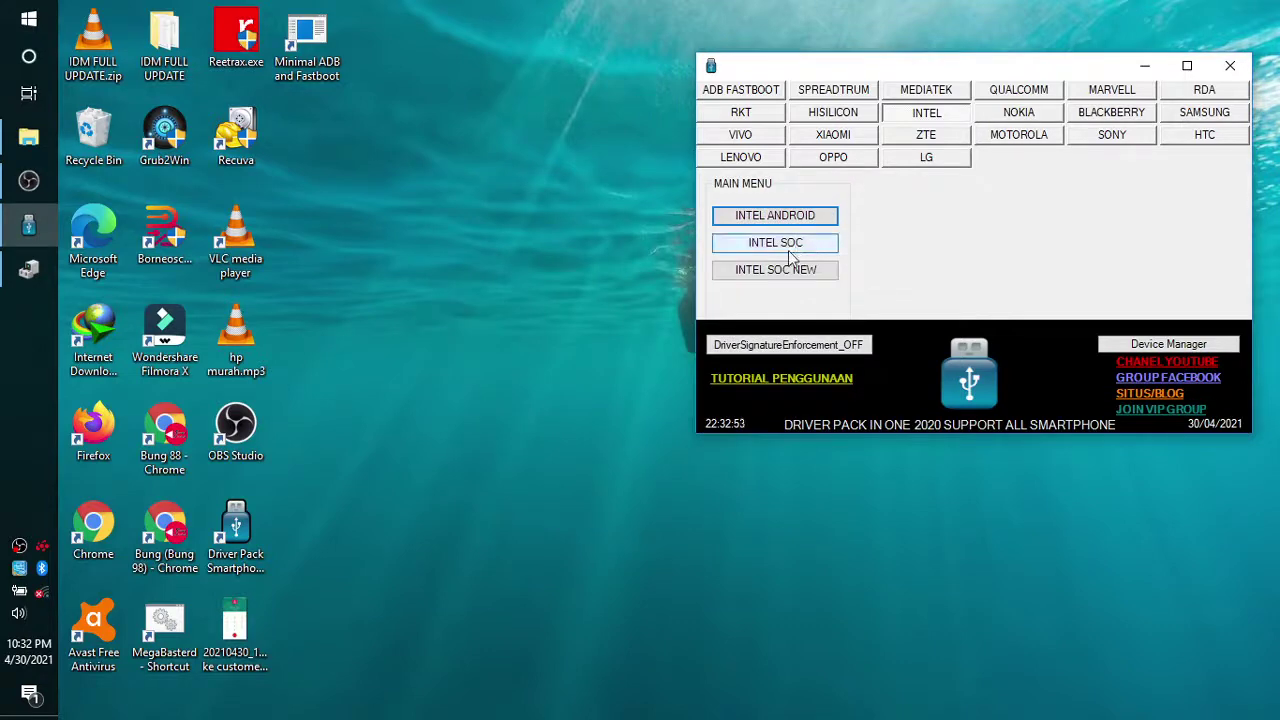
# - Install the Intel SOC driver through the iSocUSB Driver setup, accepting the licence agreement and keeping the default options
pyautogui.click(803, 250)
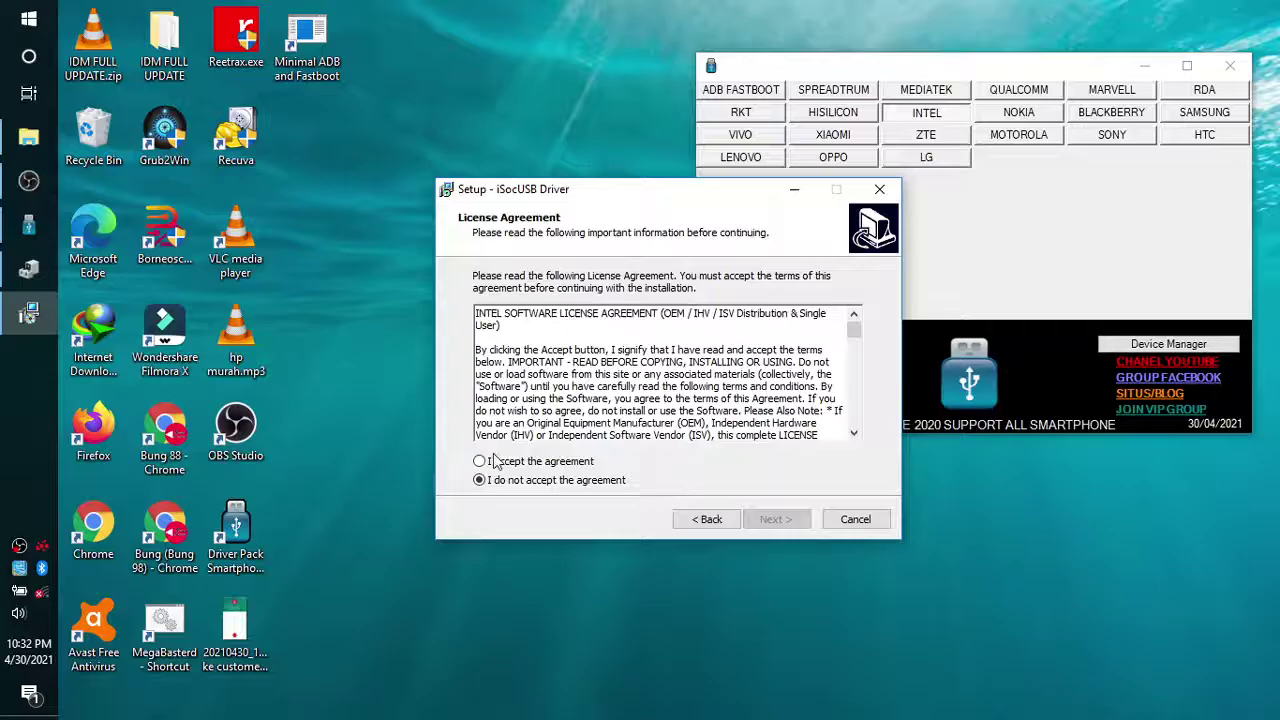
pyautogui.click(503, 463)
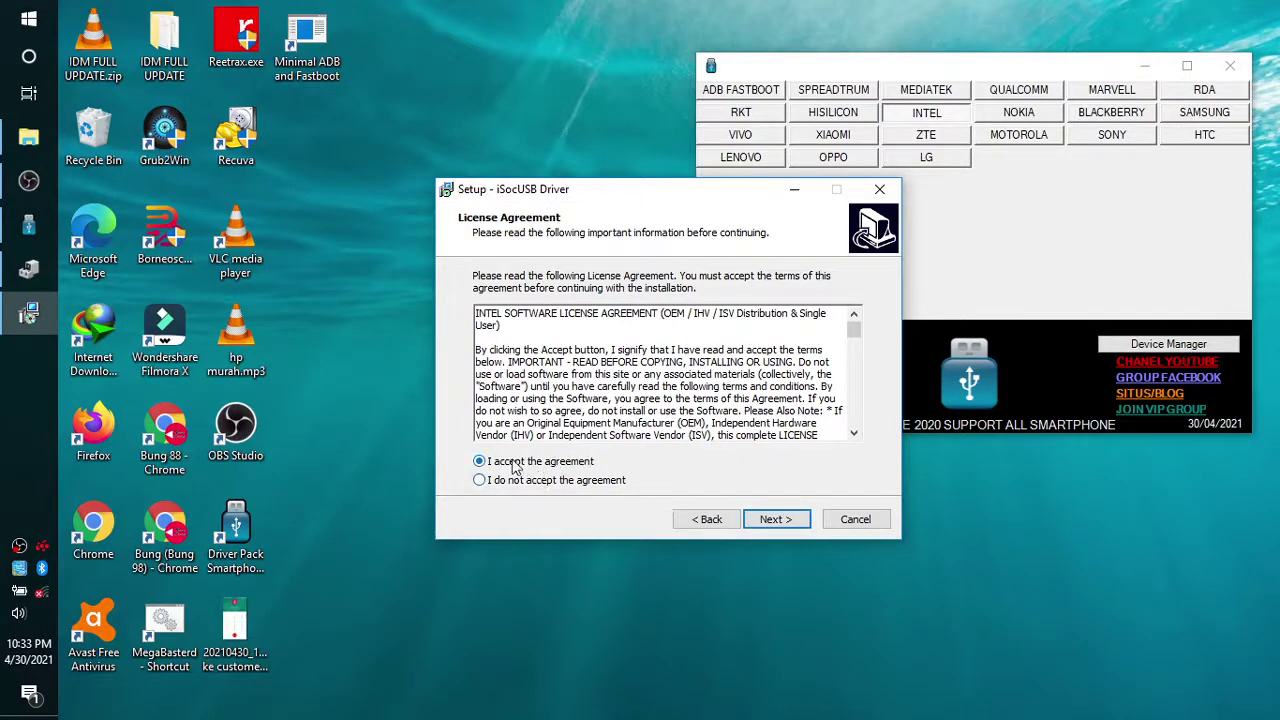
pyautogui.click(777, 520)
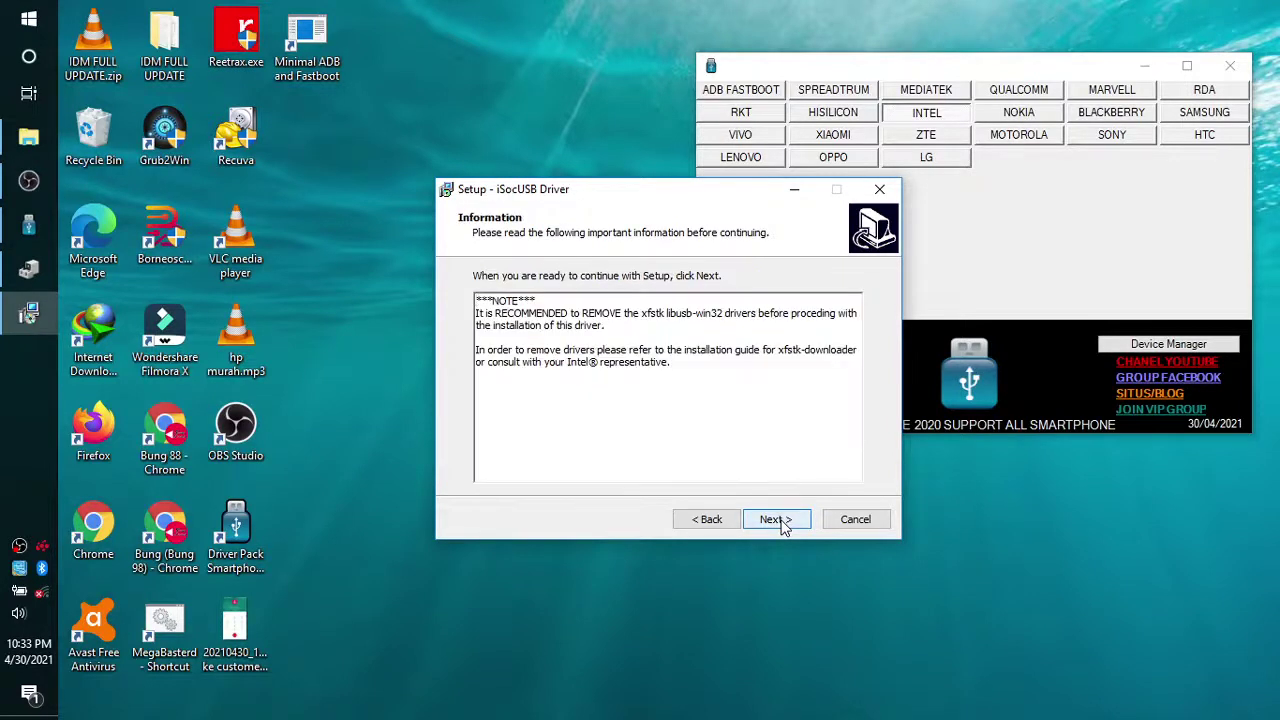
pyautogui.click(777, 520)
pyautogui.click(777, 520)
pyautogui.click(777, 520)
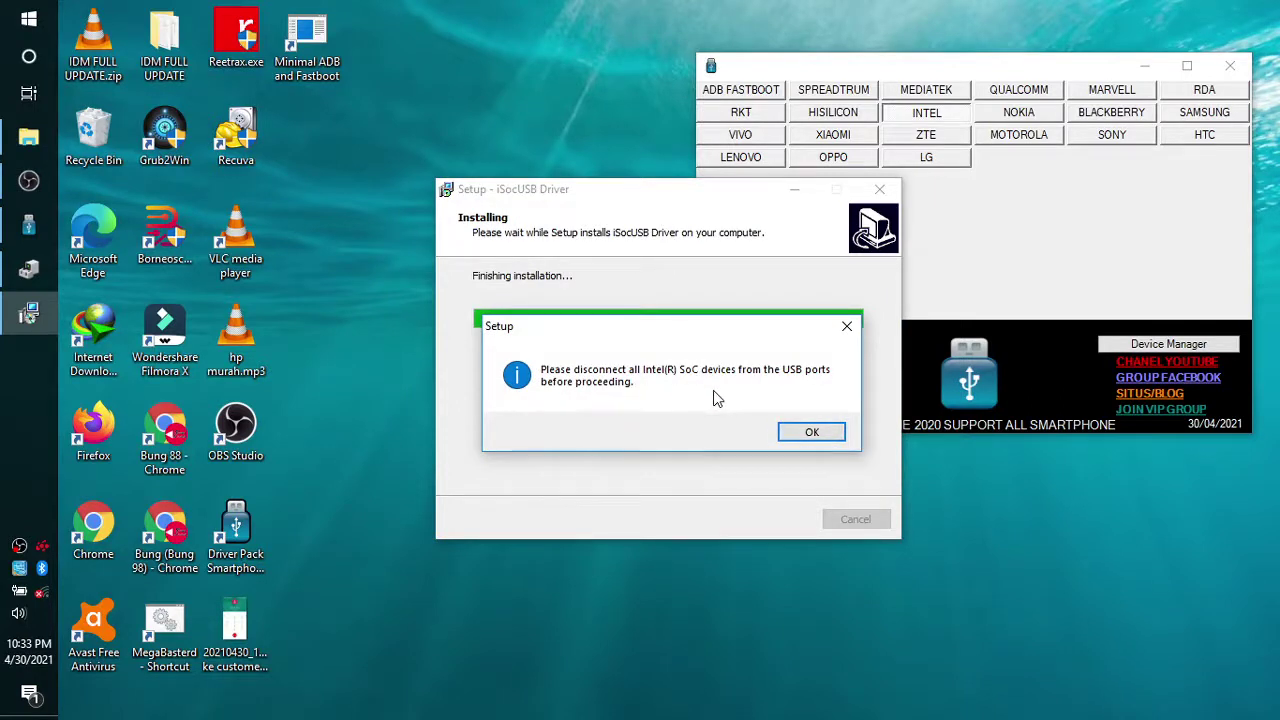
pyautogui.click(811, 432)
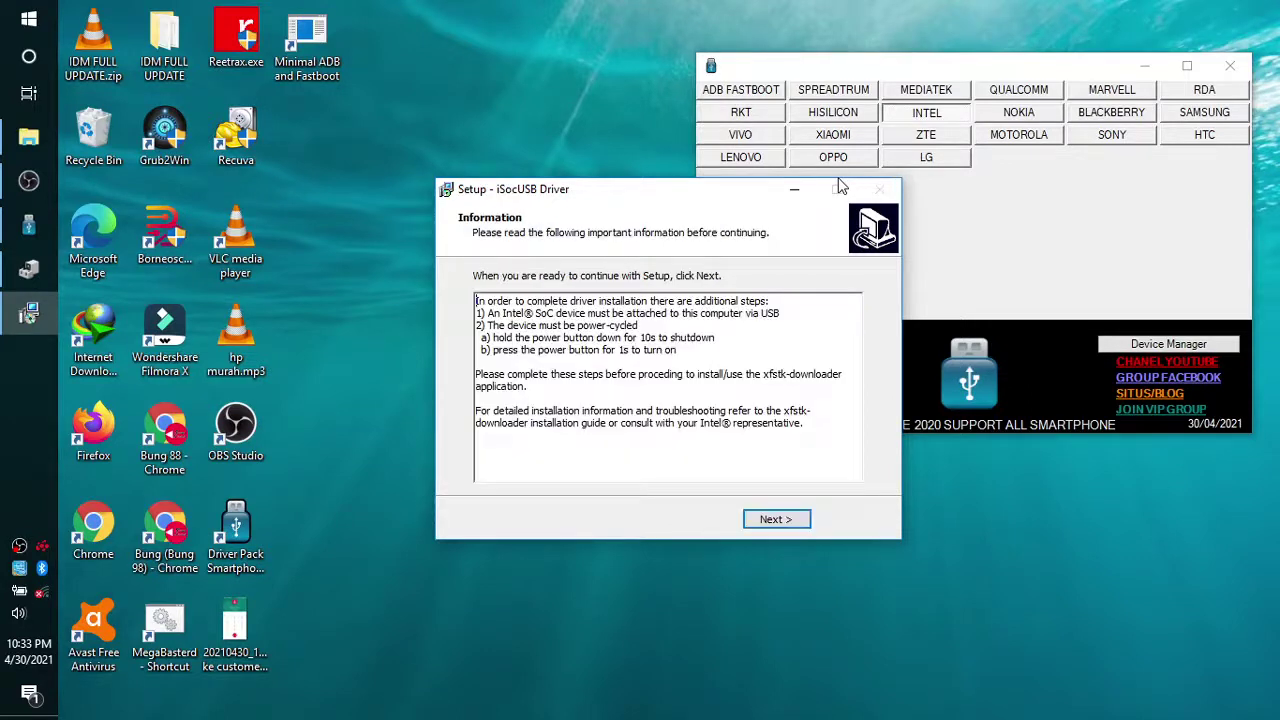
pyautogui.click(767, 521)
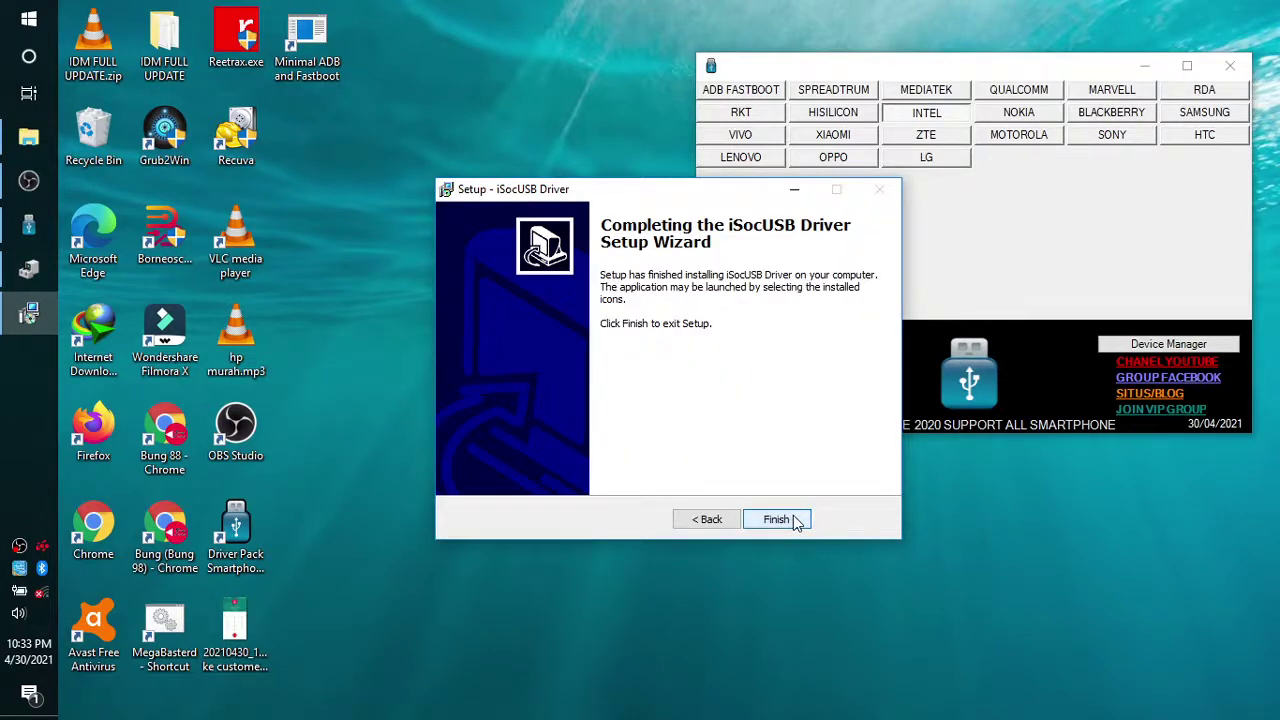
pyautogui.click(777, 519)
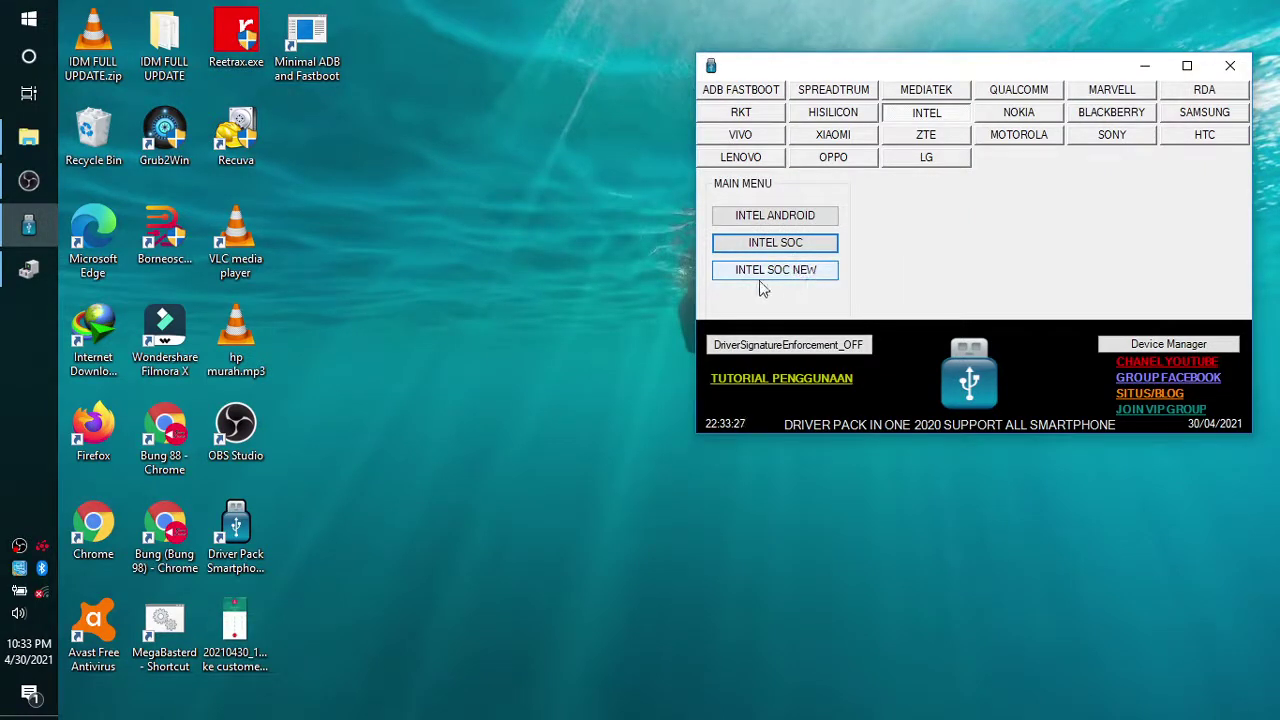
# - Install the Intel SOC New driver, iSocUSB version 1.2.0, accepting the licence agreement and finishing without restarting the computer
pyautogui.click(786, 278)
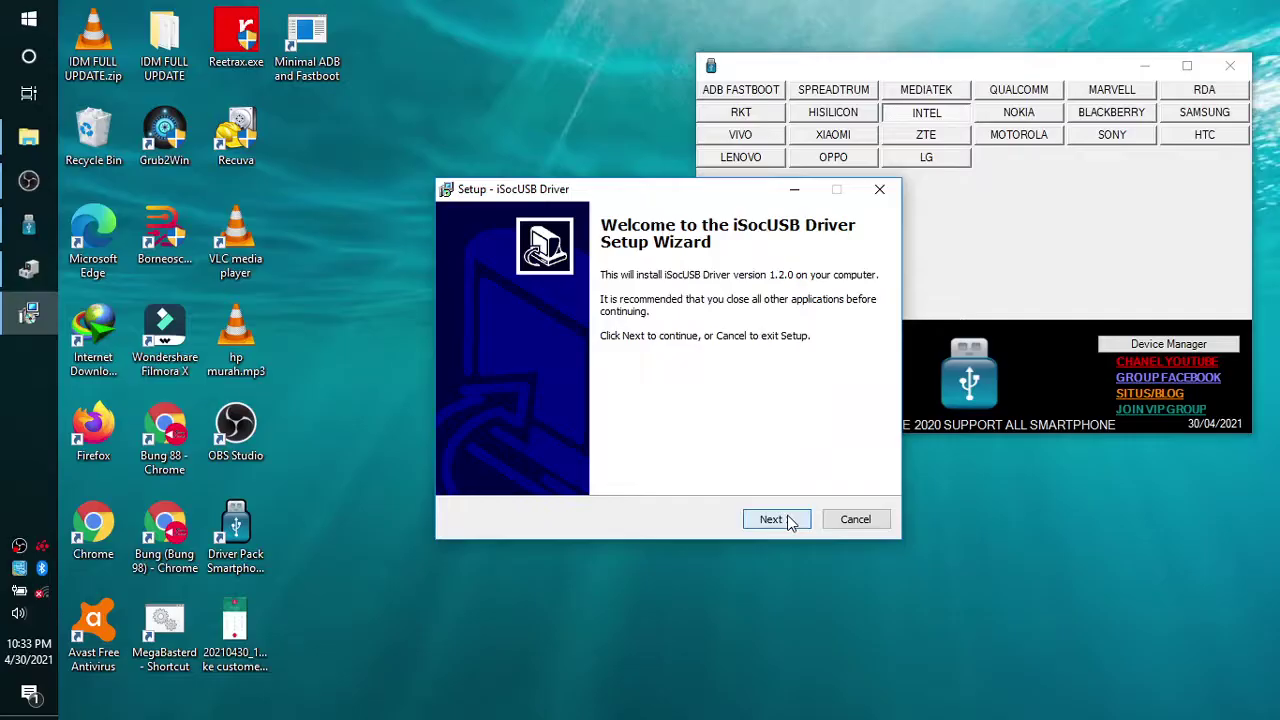
pyautogui.click(788, 519)
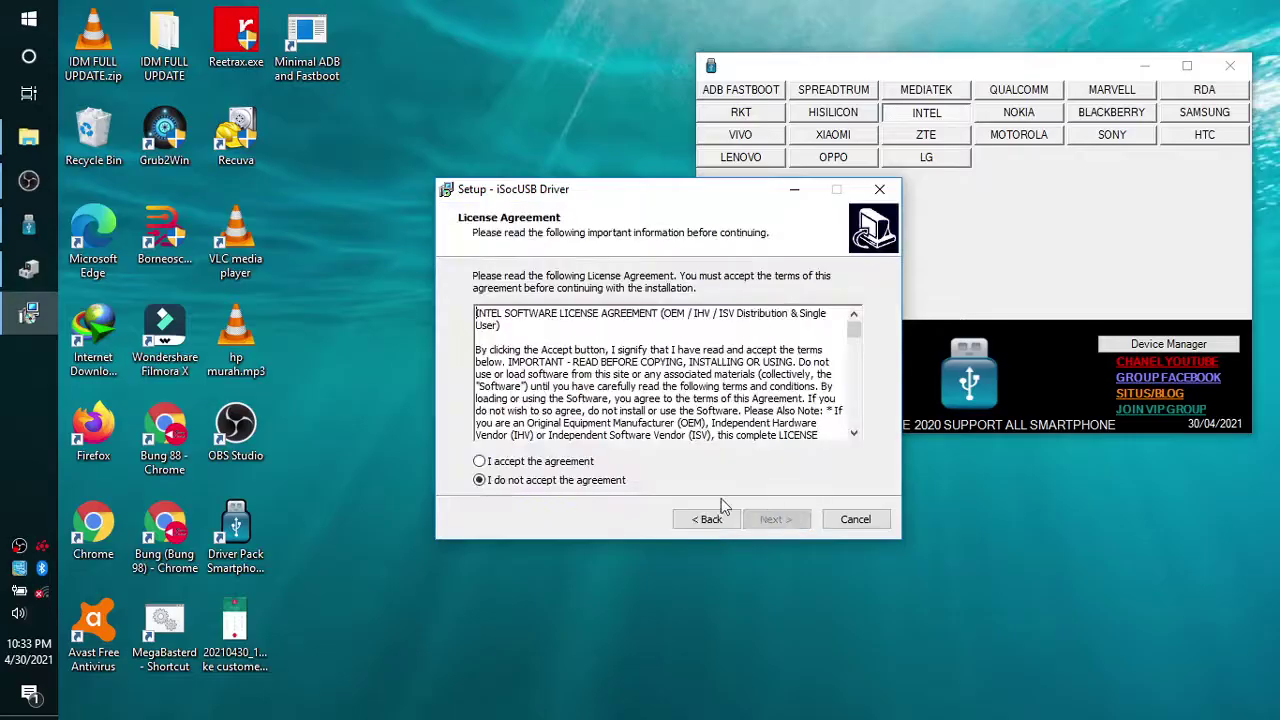
pyautogui.click(534, 463)
pyautogui.click(790, 518)
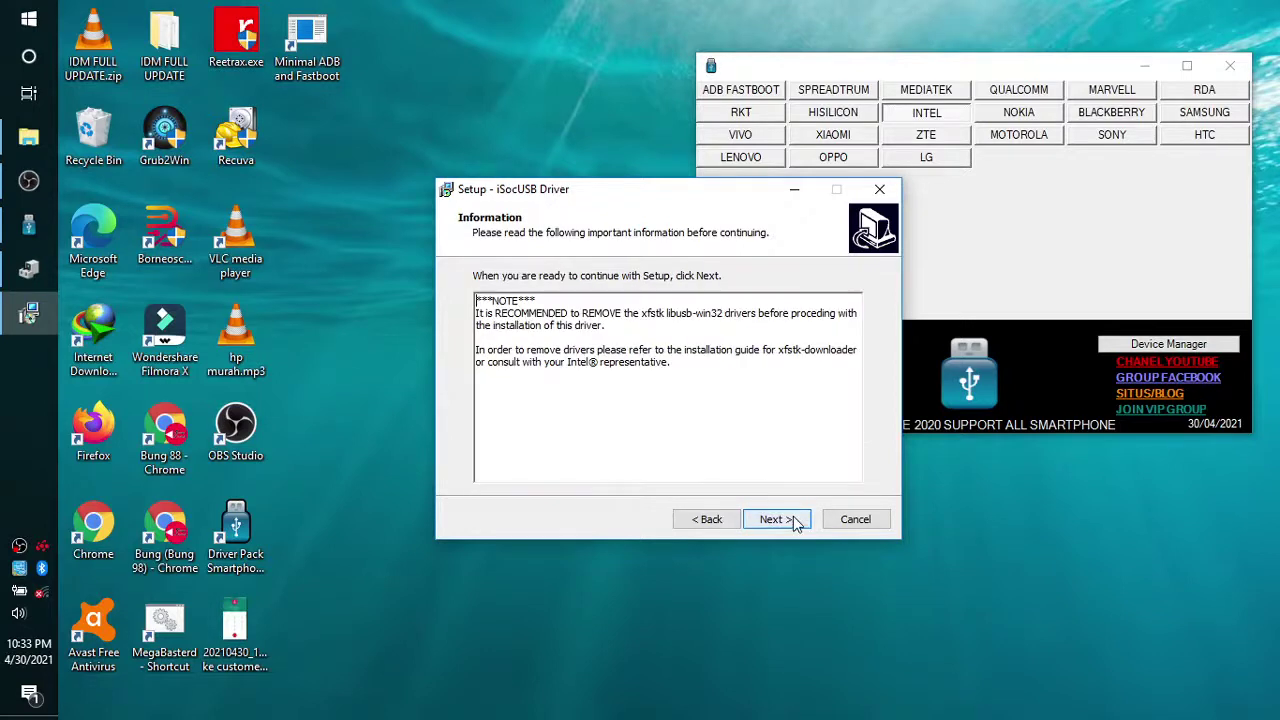
pyautogui.click(793, 518)
pyautogui.click(790, 519)
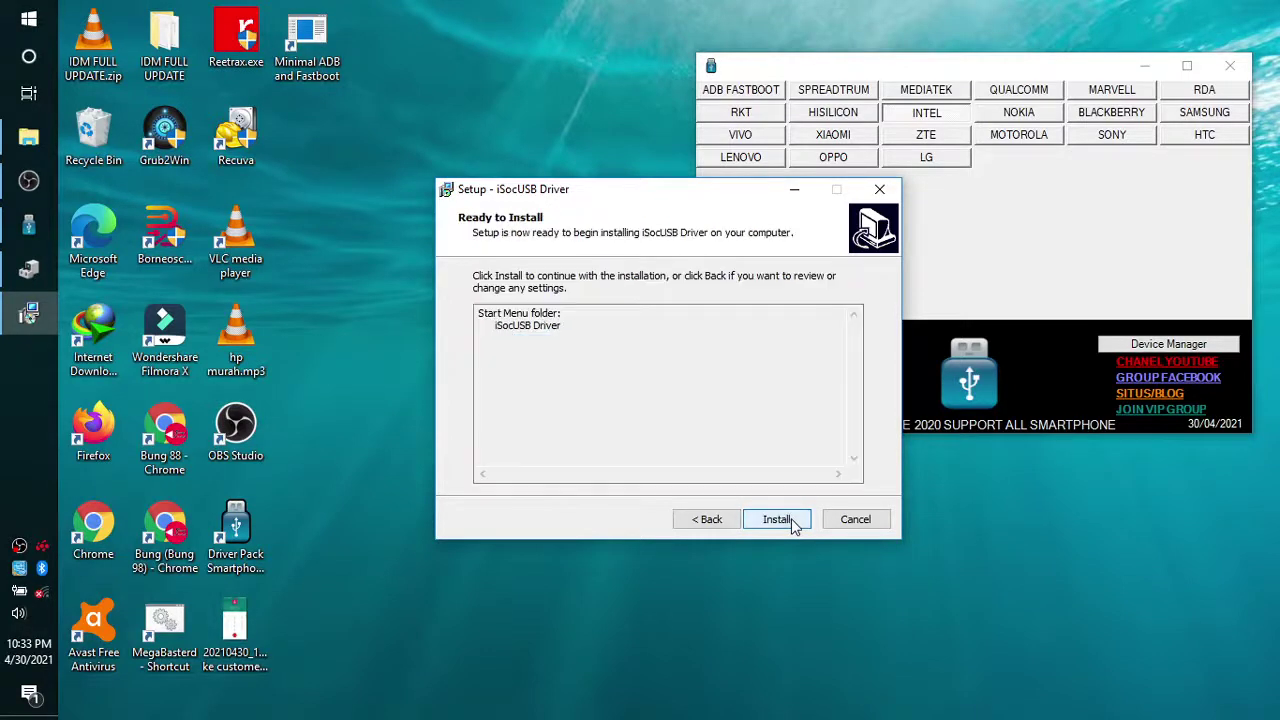
pyautogui.click(791, 520)
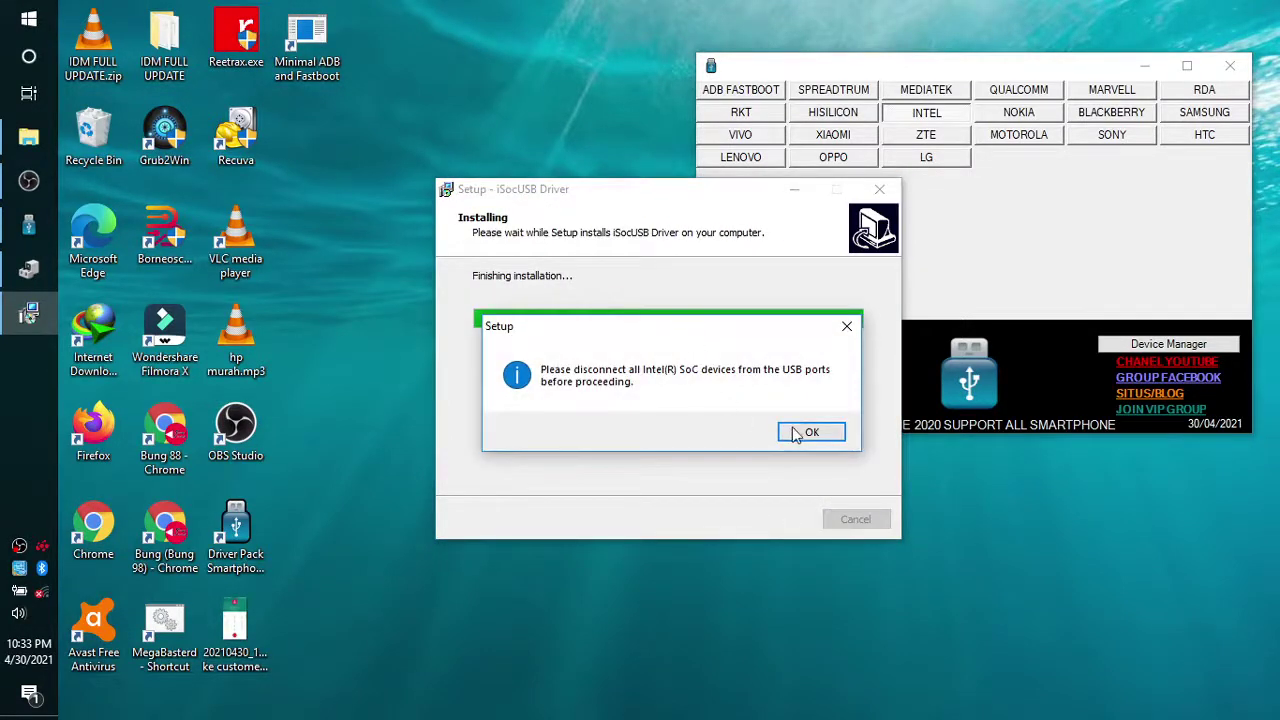
pyautogui.click(800, 435)
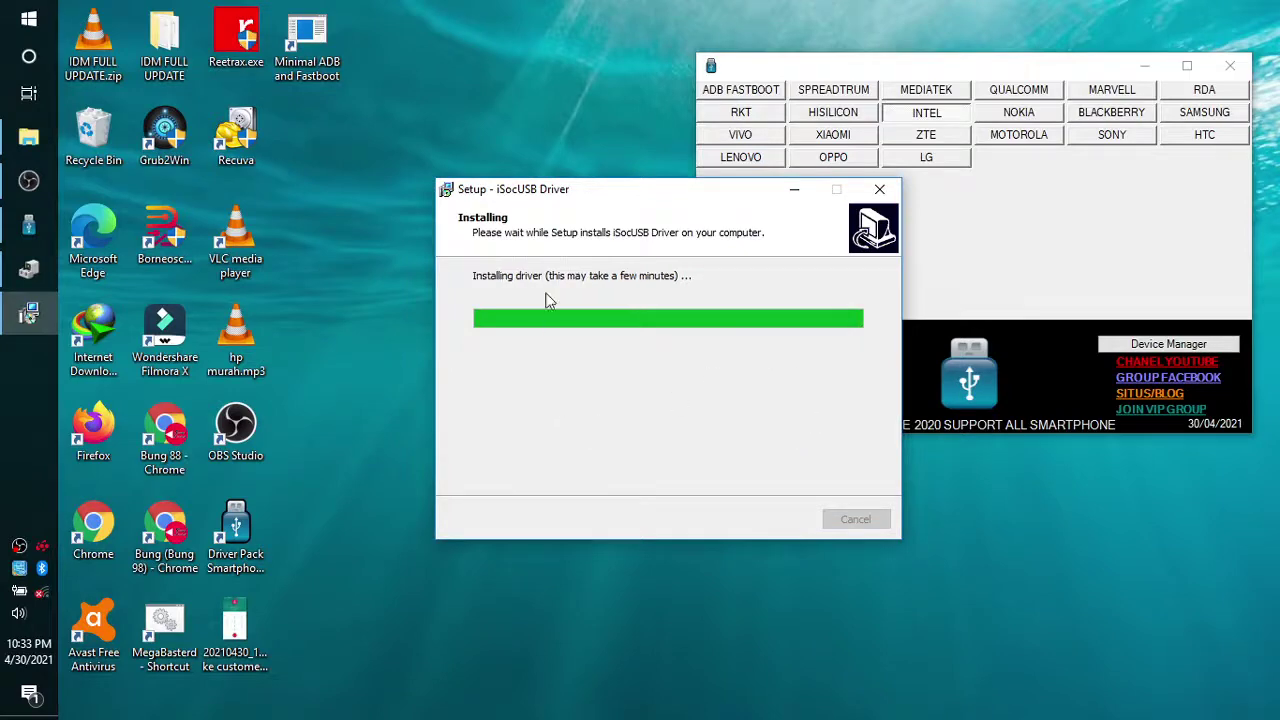
pyautogui.click(777, 519)
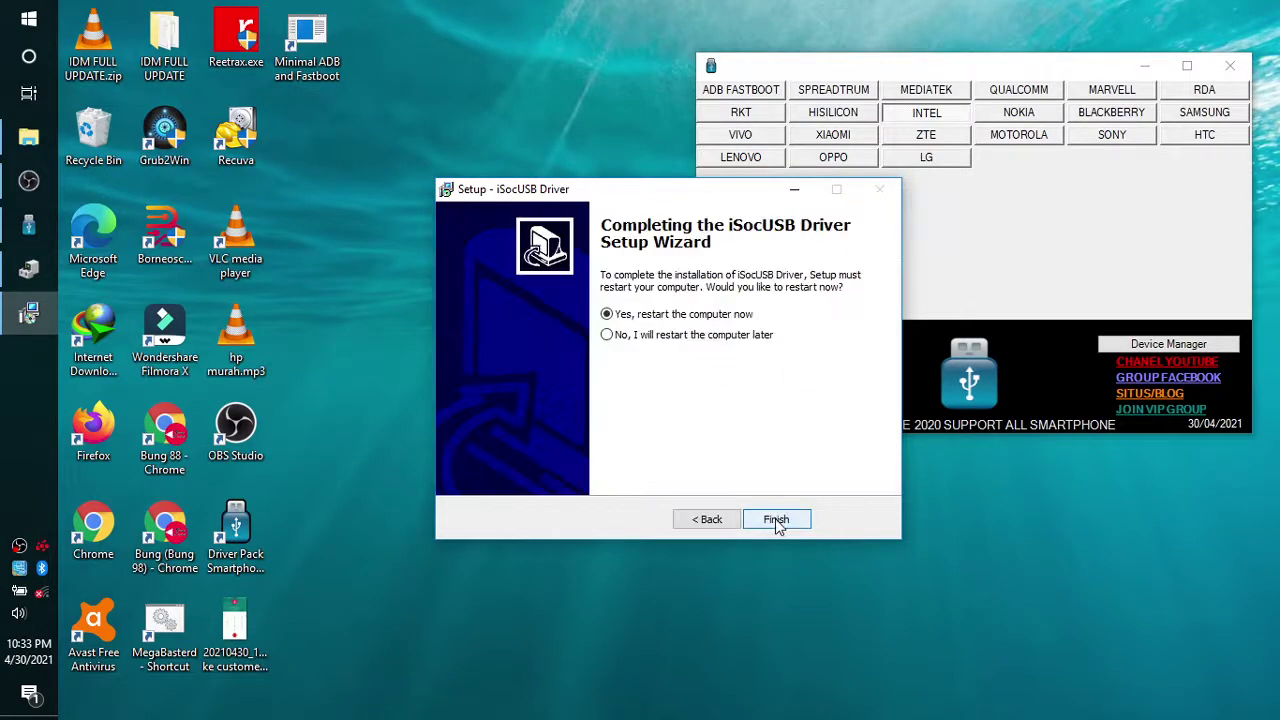
pyautogui.click(667, 346)
pyautogui.click(790, 518)
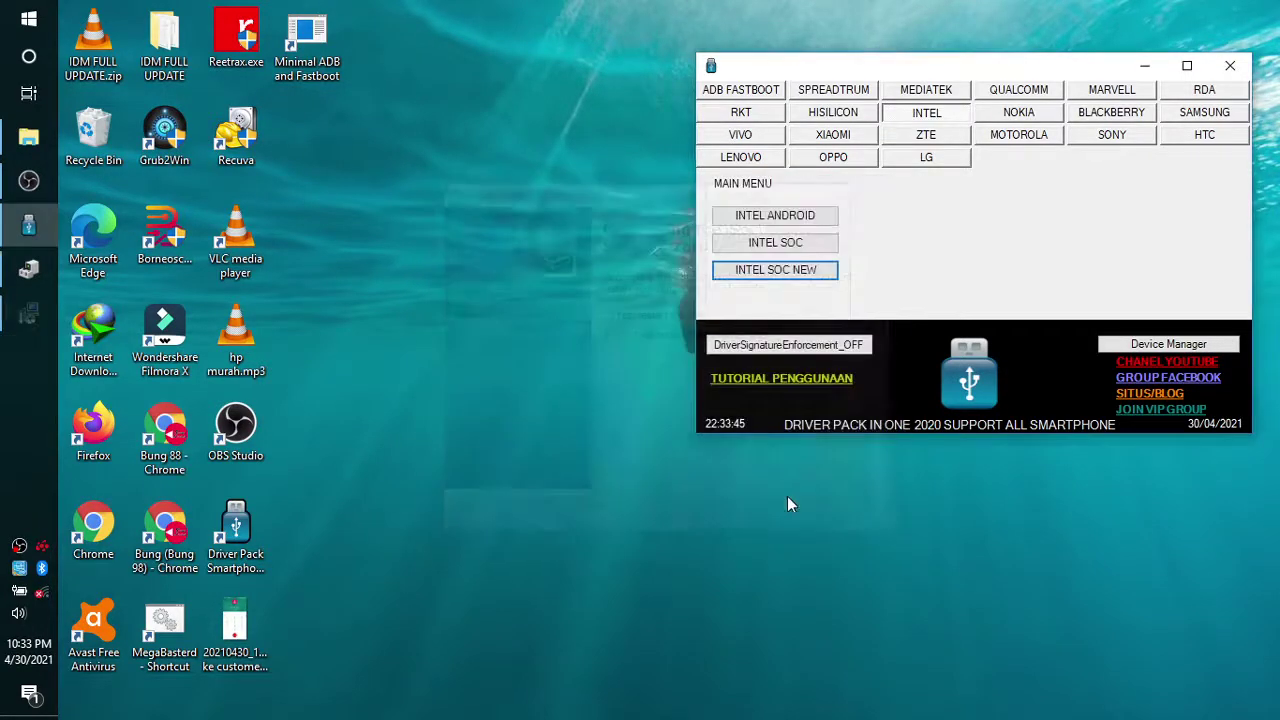
# - Try to install the Nokia Qualcomm driver from the Nokia category
pyautogui.click(1019, 114)
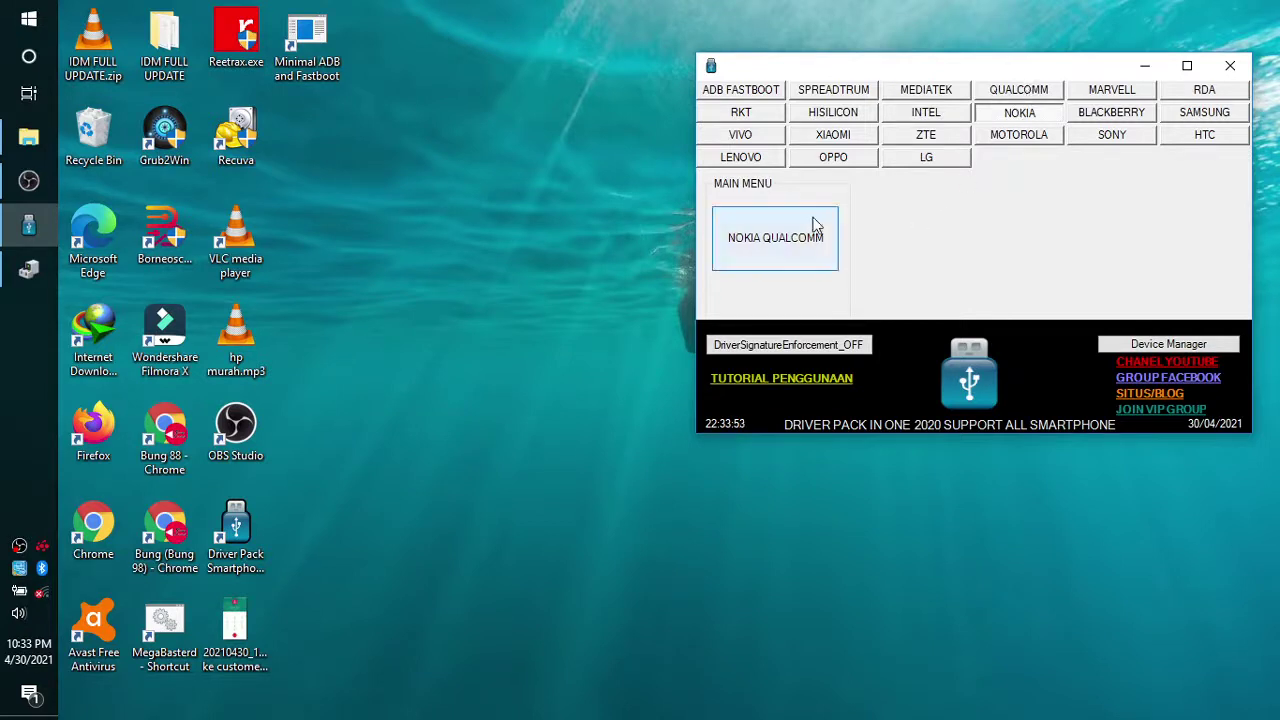
pyautogui.click(778, 250)
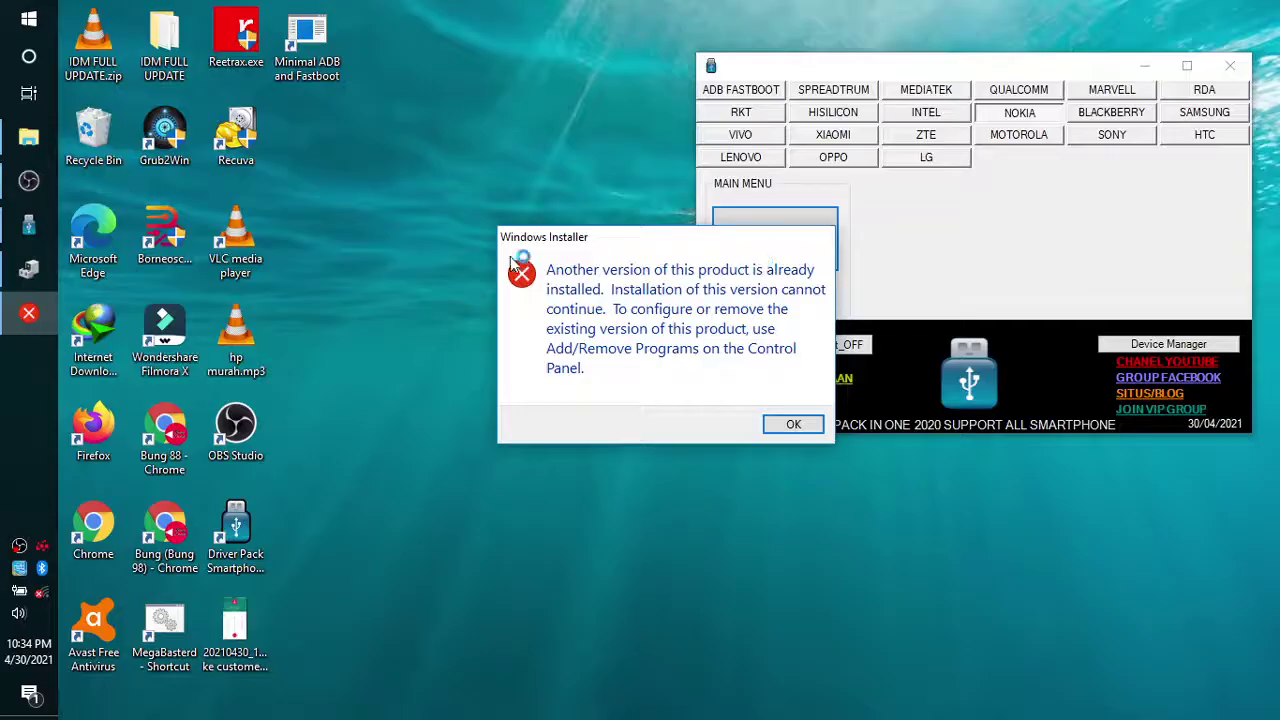
pyautogui.click(786, 423)
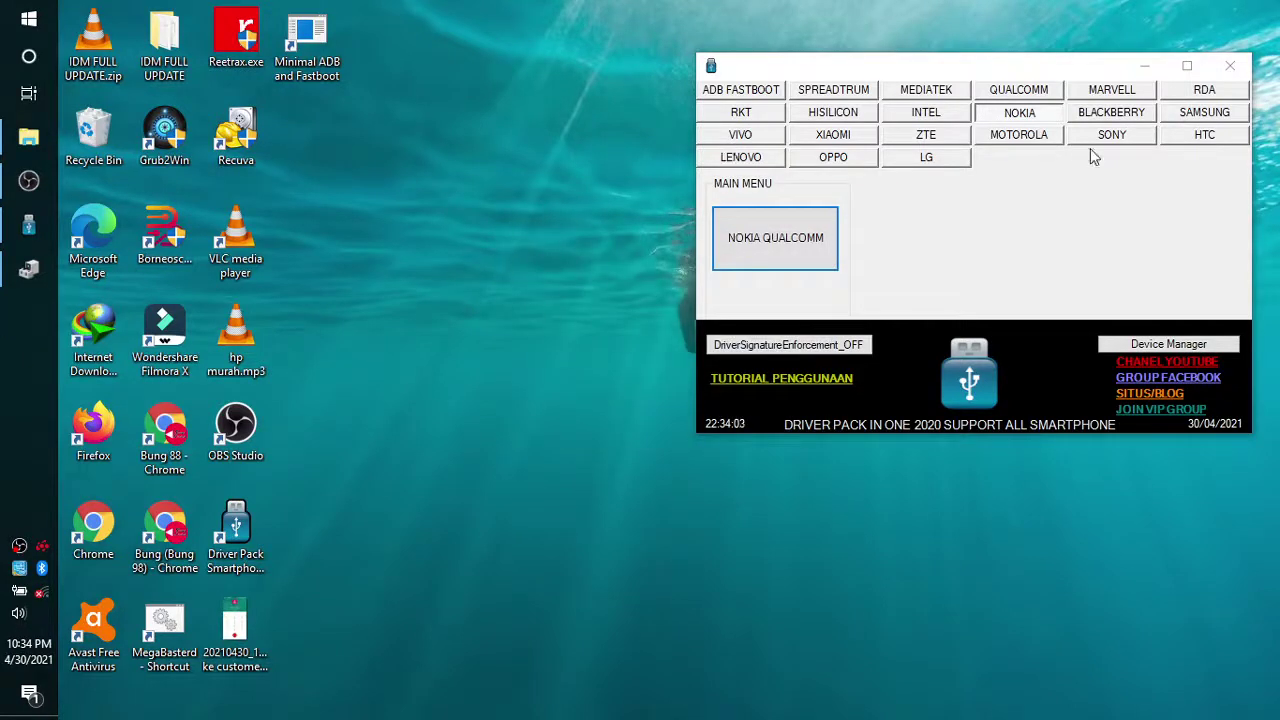
# - Start the SAMSUNG-1 driver's MSS InstallWizard with US English as the language and Indonesia as the country
pyautogui.click(1120, 114)
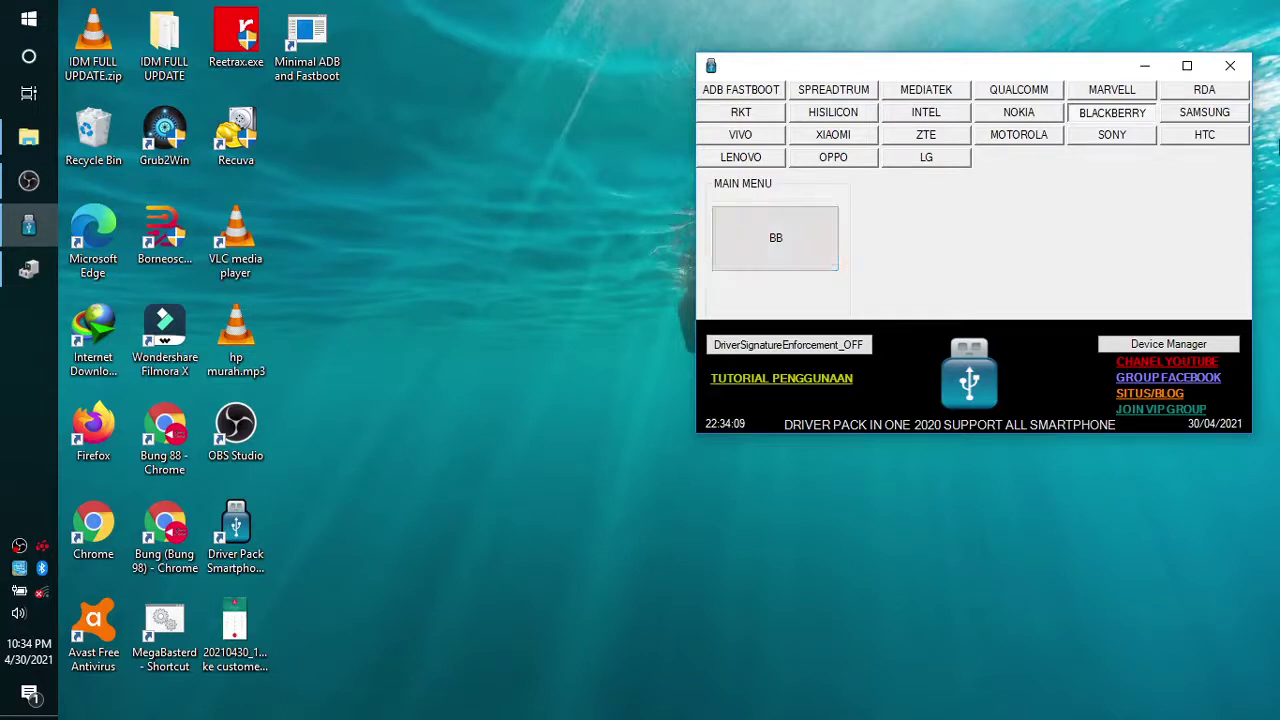
pyautogui.click(1218, 114)
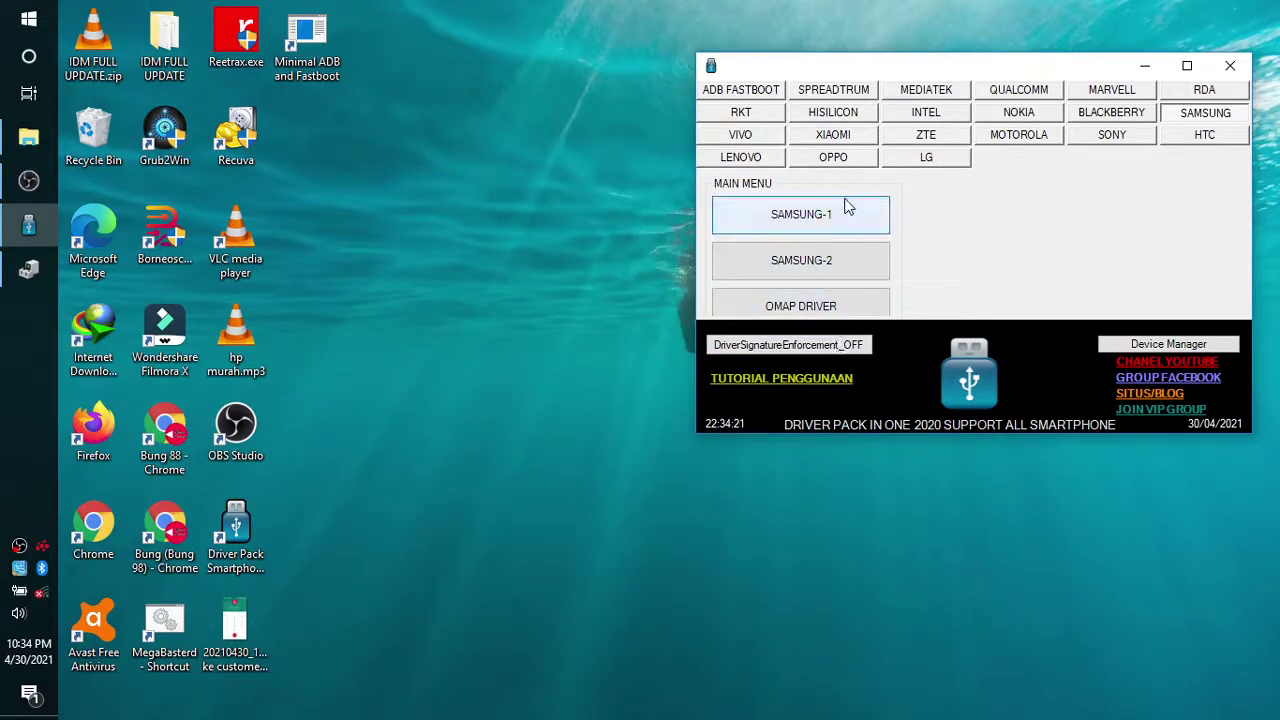
pyautogui.click(810, 218)
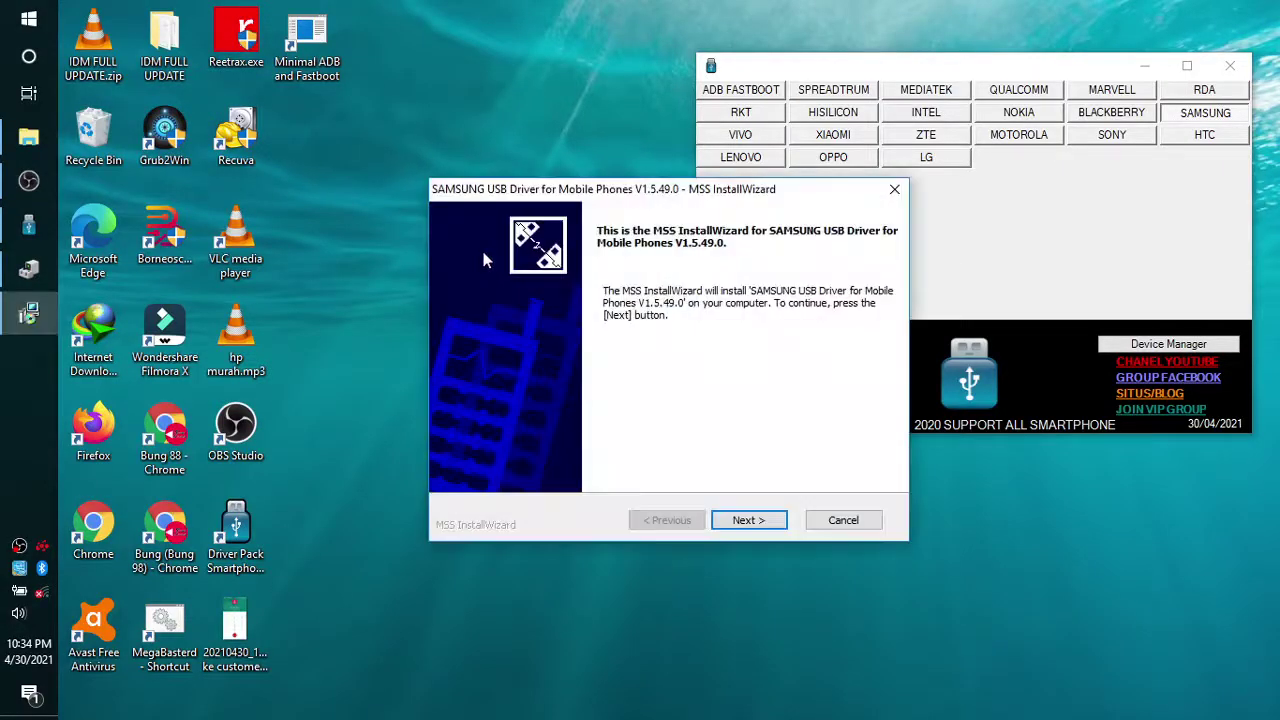
pyautogui.click(745, 520)
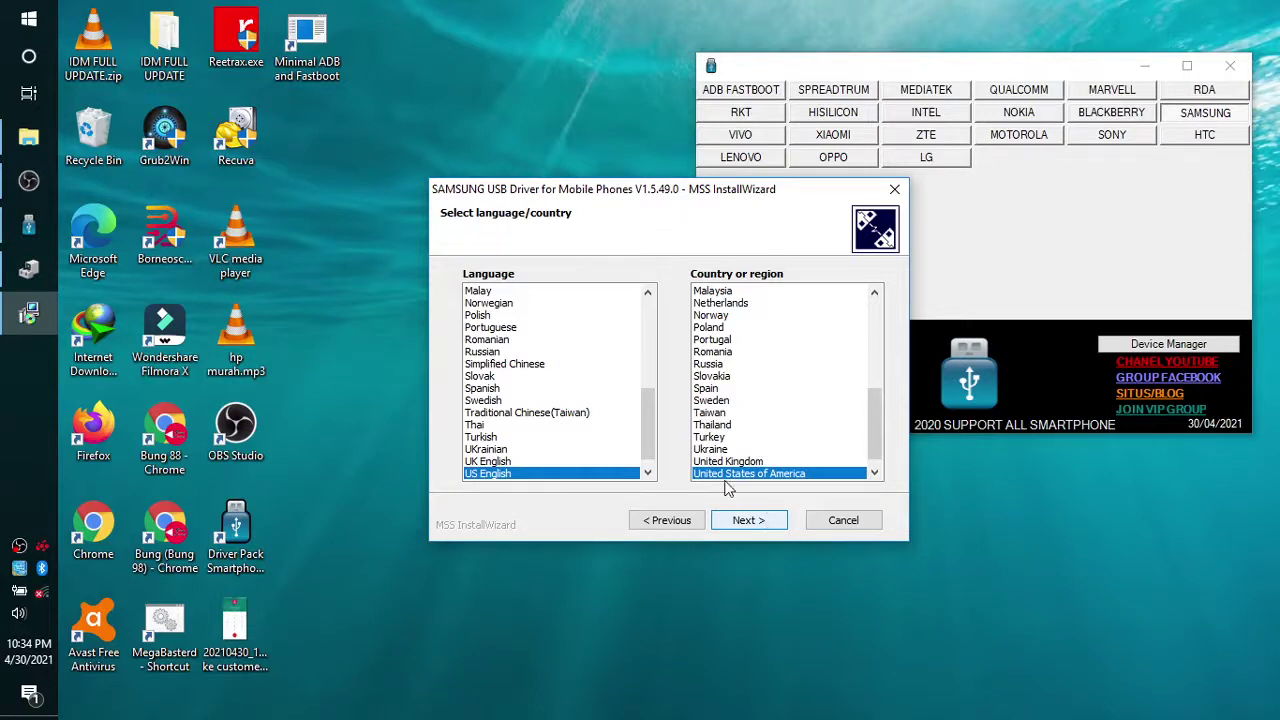
pyautogui.moveTo(874, 424); pyautogui.dragTo(888, 379)
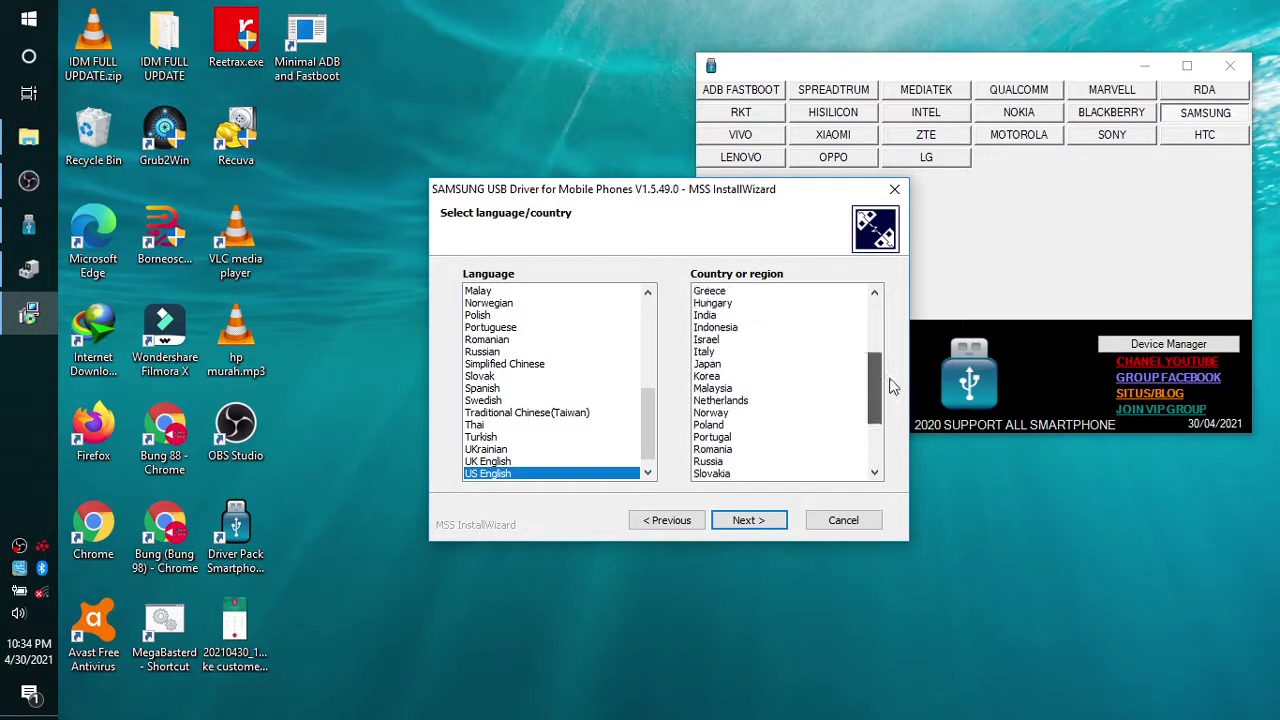
pyautogui.click(762, 328)
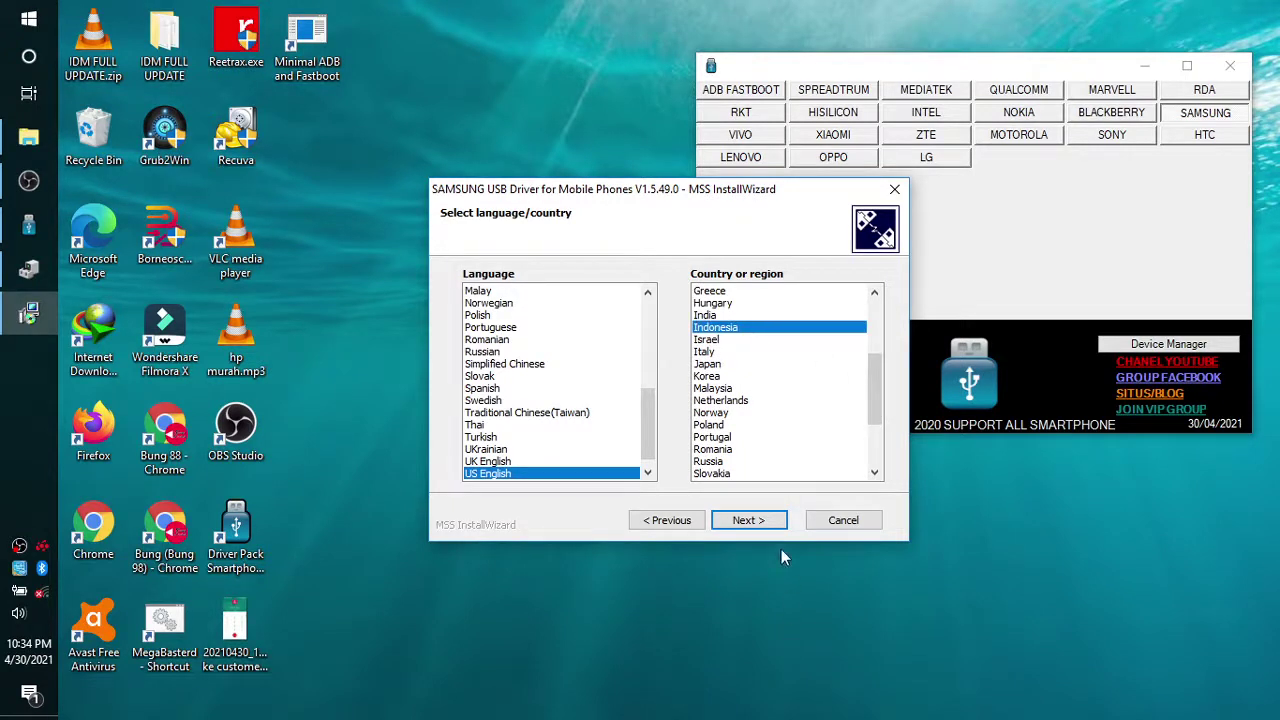
pyautogui.click(760, 524)
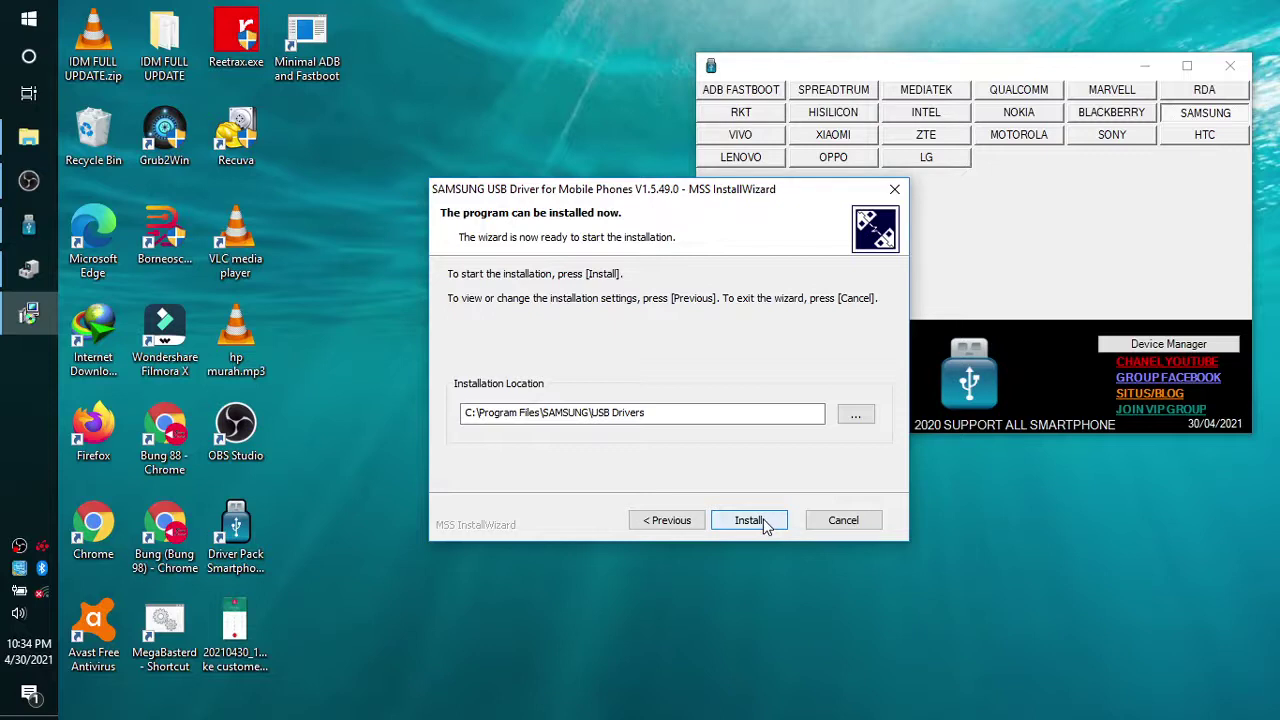
# - Install SAMSUNG USB Driver for Mobile Phones V1.5.49.0 in its default folder and finish the wizard
pyautogui.click(765, 524)
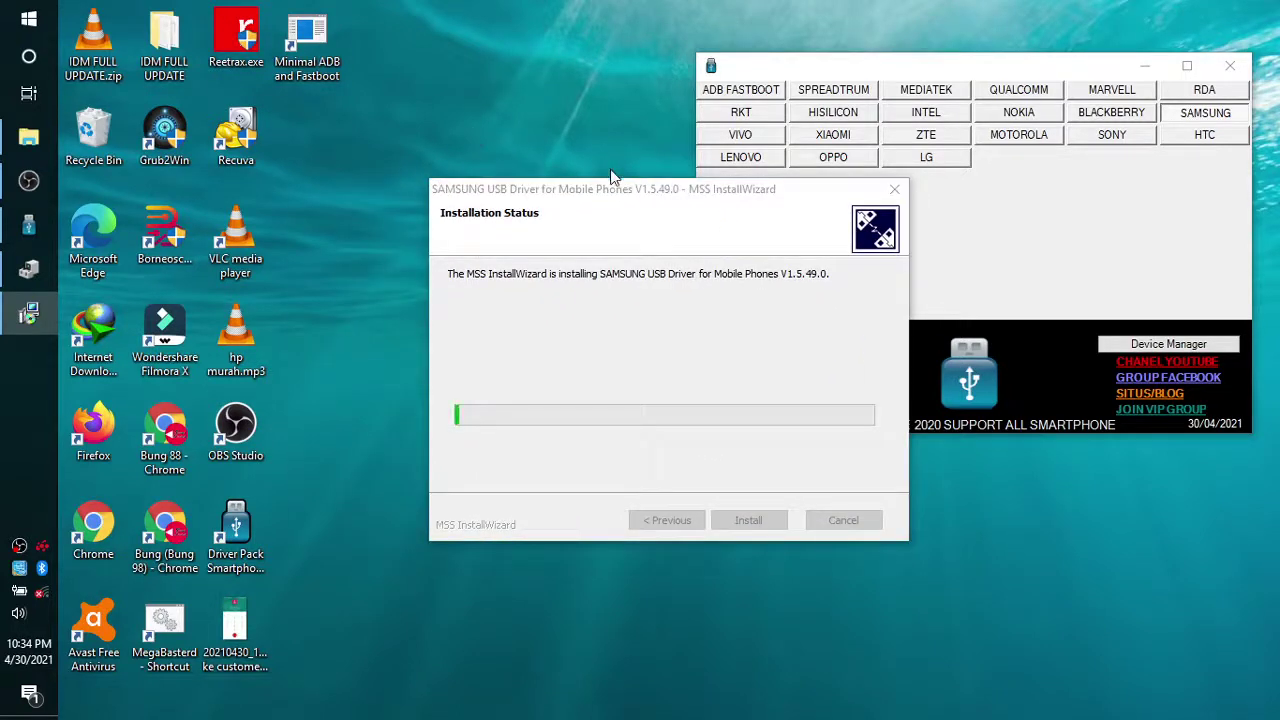
pyautogui.click(700, 210)
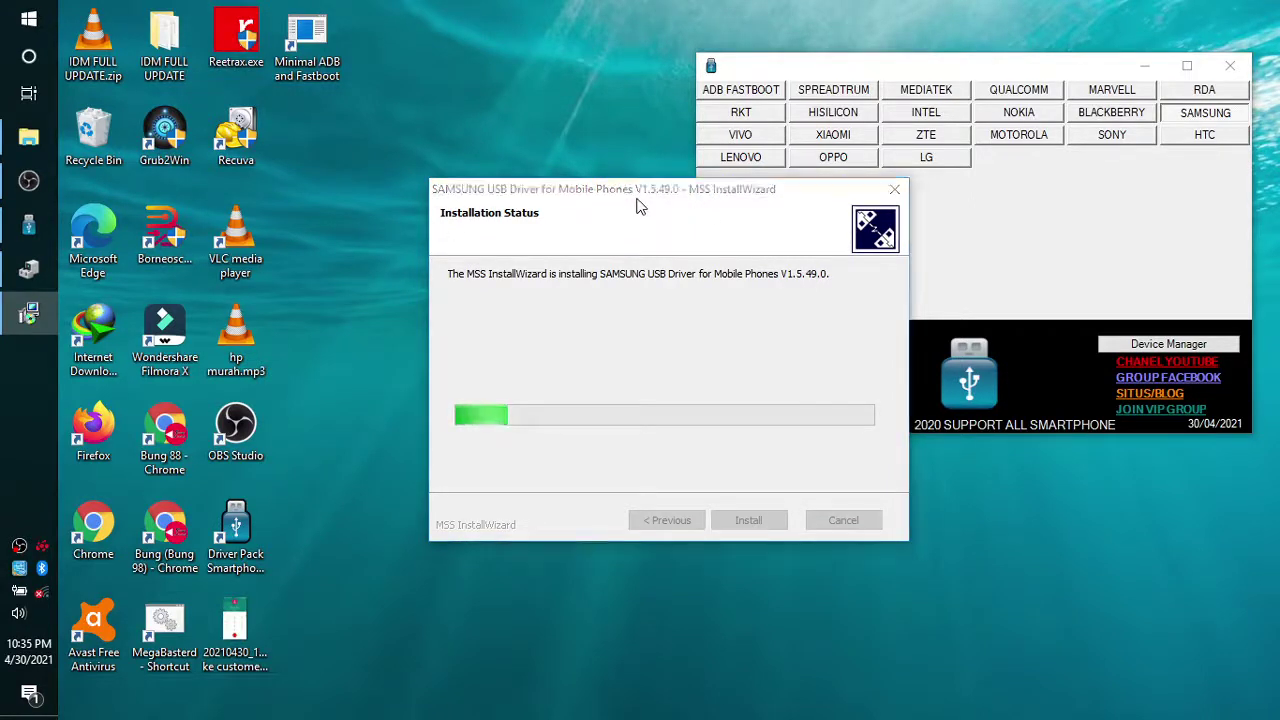
pyautogui.click(700, 197)
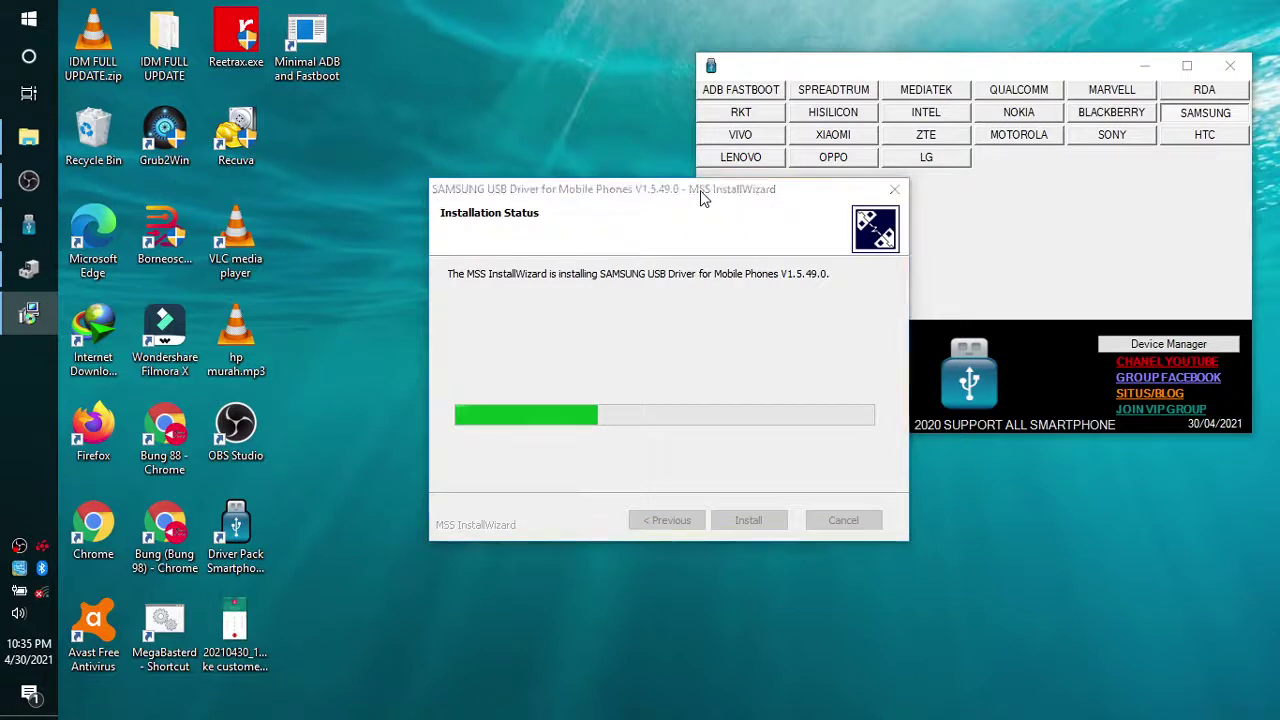
pyautogui.moveTo(987, 73); pyautogui.dragTo(1018, 22)
pyautogui.click(664, 200)
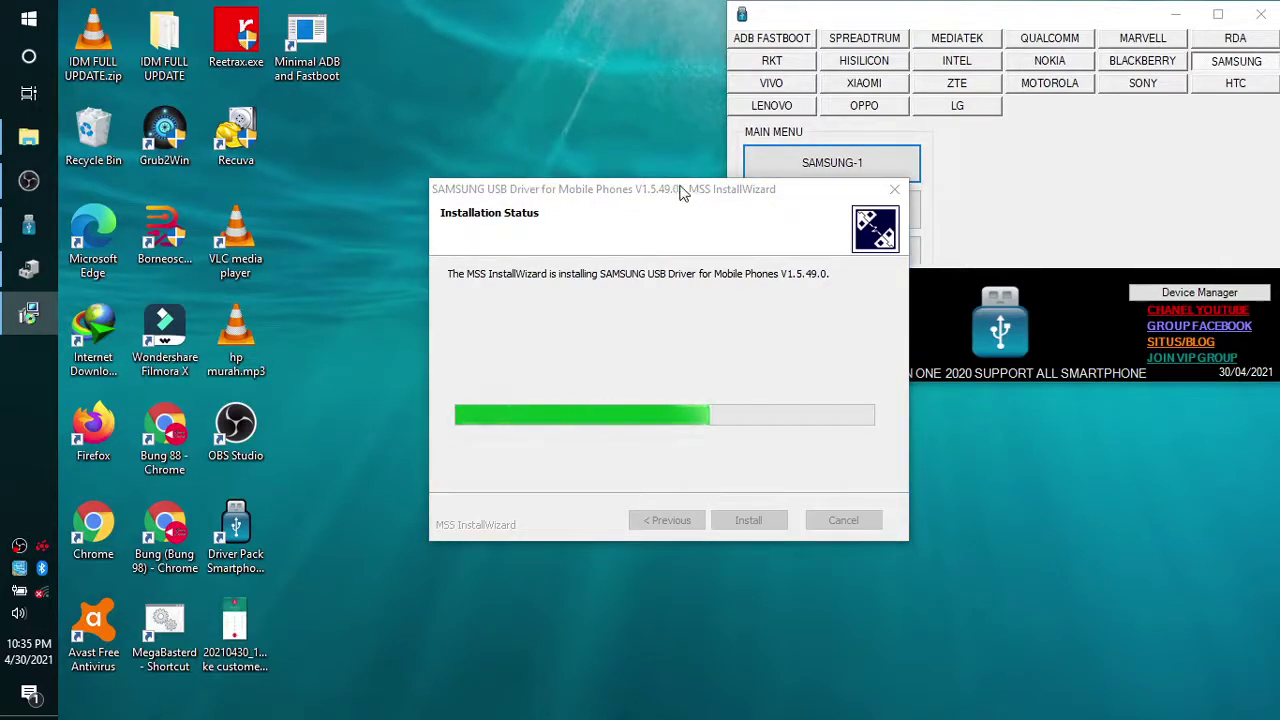
pyautogui.click(688, 189)
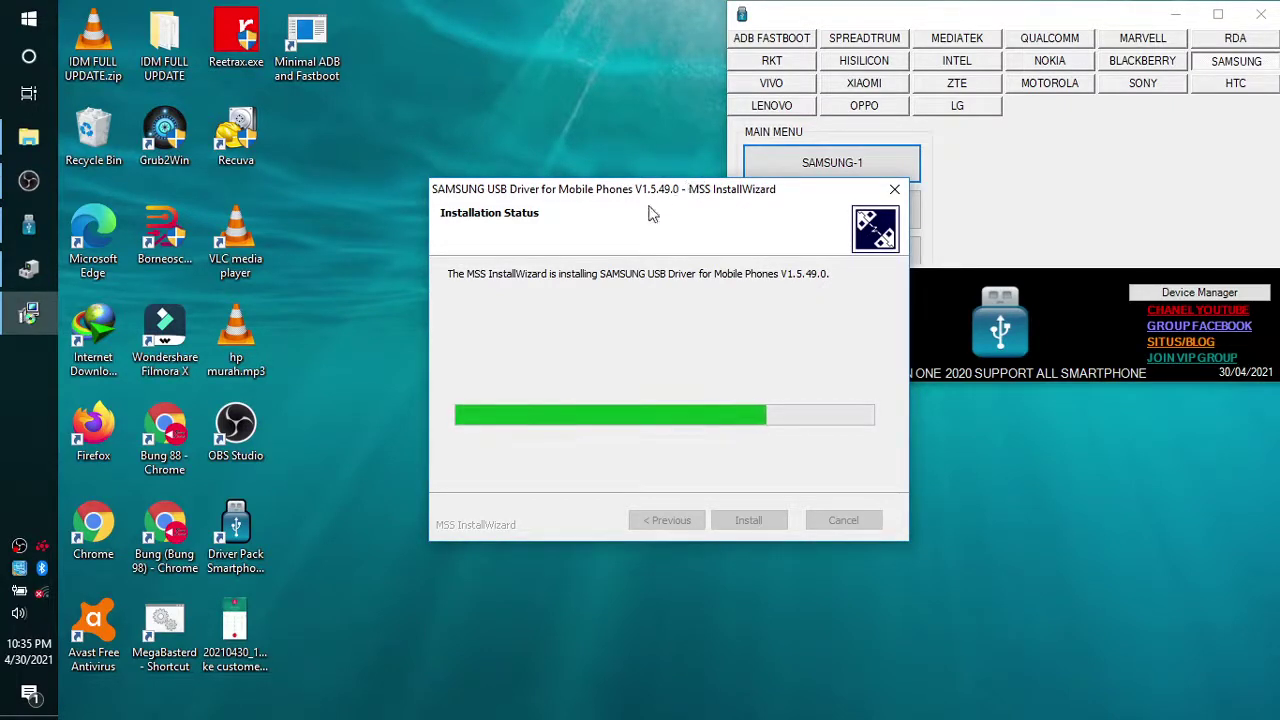
pyautogui.moveTo(688, 188); pyautogui.dragTo(420, 144)
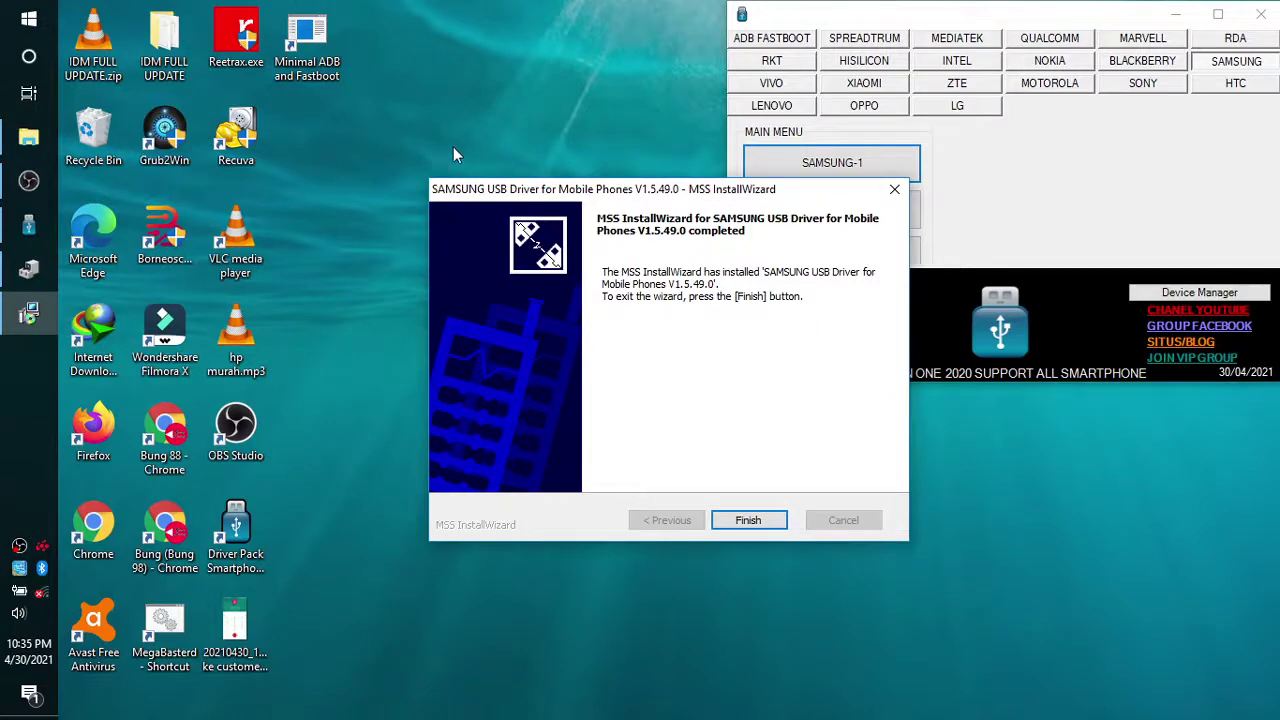
pyautogui.click(771, 523)
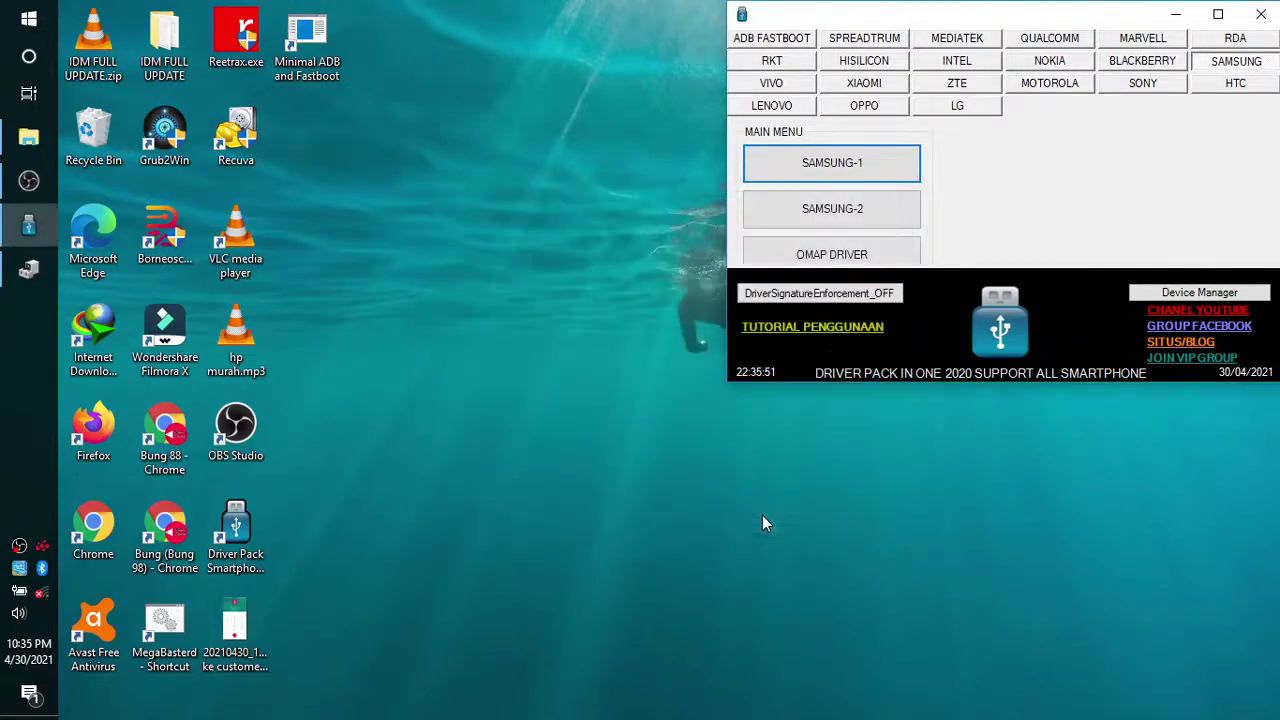
# - Try the SAMSUNG-2 and OMAP drivers, declining the repeated Samsung installation and closing the OMAP console
pyautogui.click(827, 215)
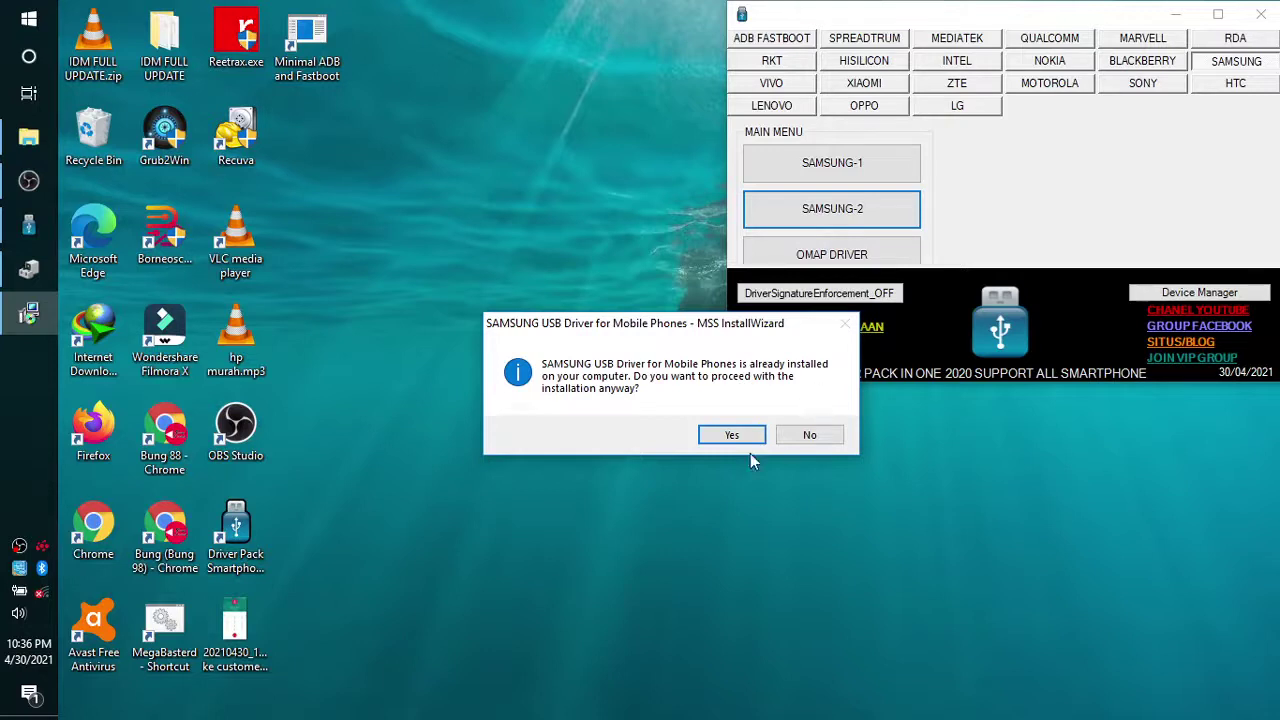
pyautogui.click(812, 435)
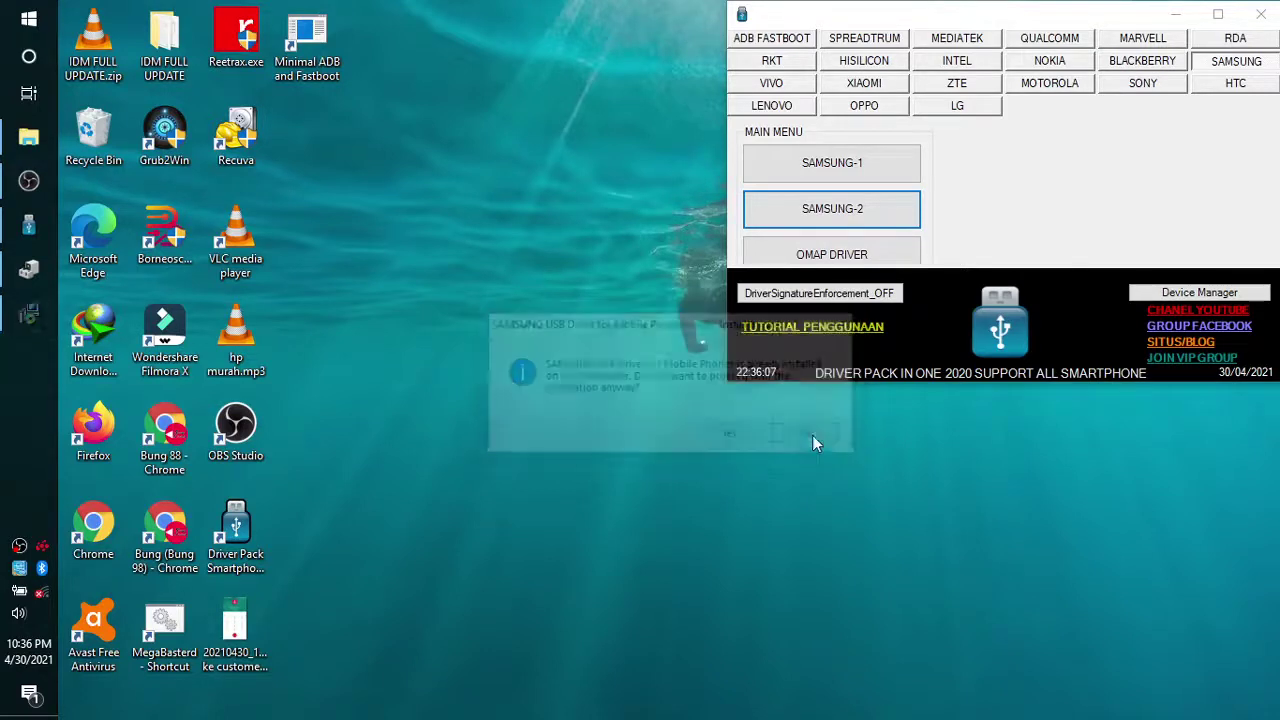
pyautogui.click(828, 256)
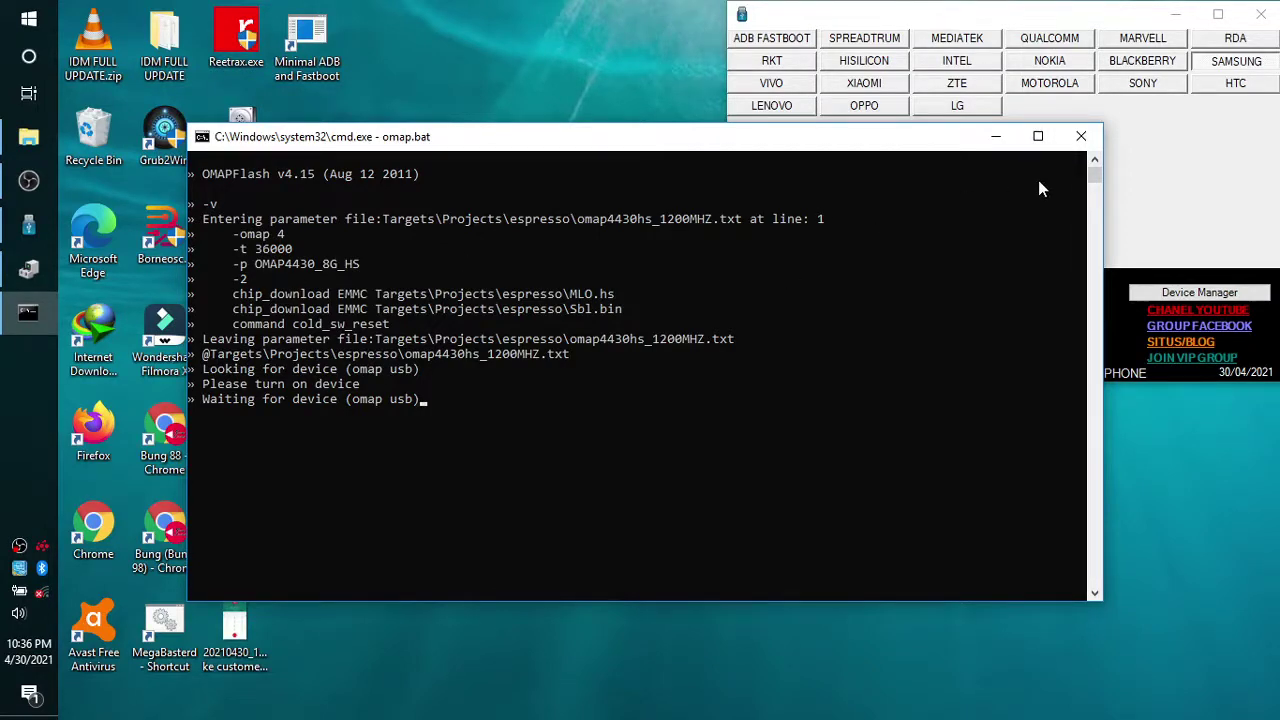
pyautogui.click(1081, 137)
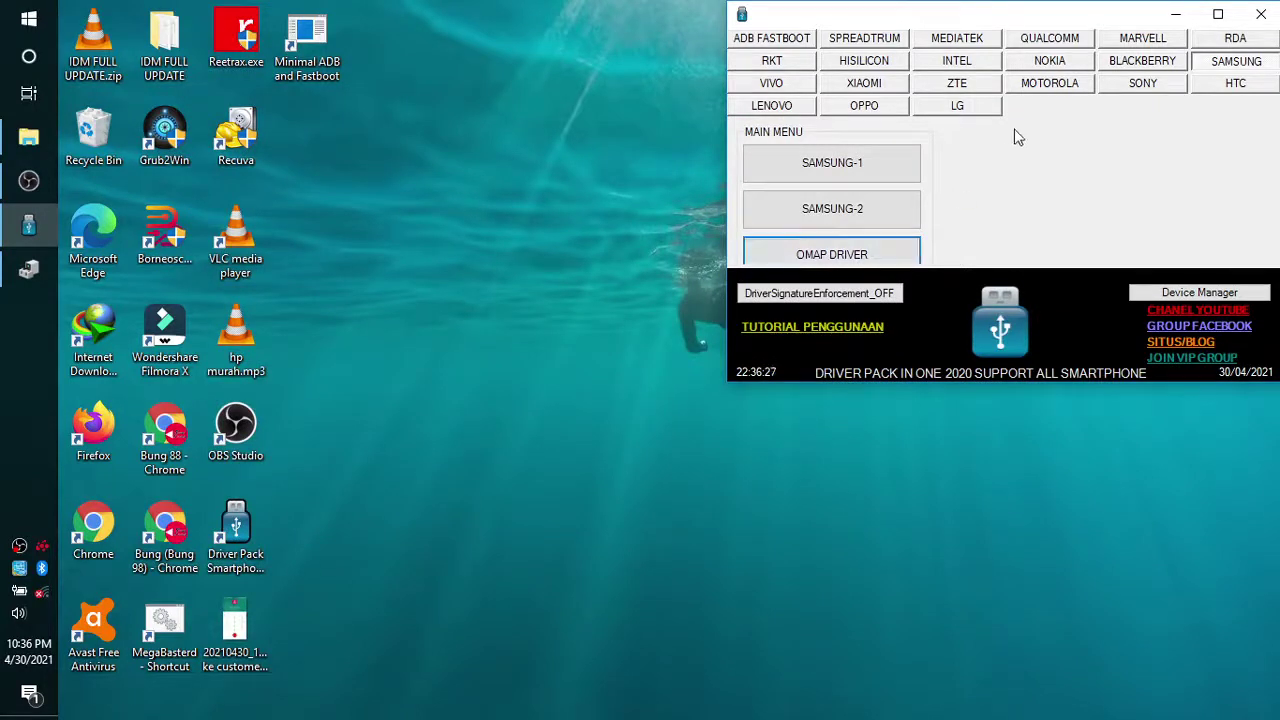
# - Try to install the Vivo driver with ADB Driver Installer 2.0, minimising Device Manager and closing the installer
pyautogui.click(771, 89)
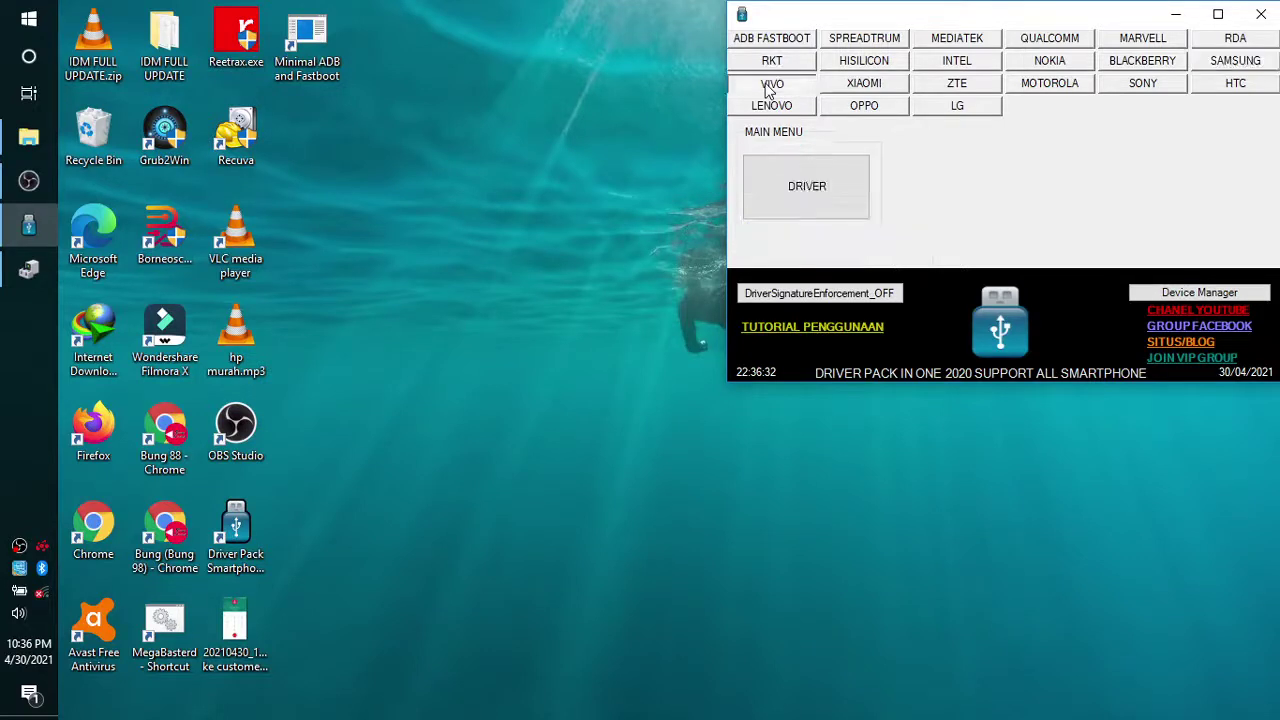
pyautogui.click(834, 189)
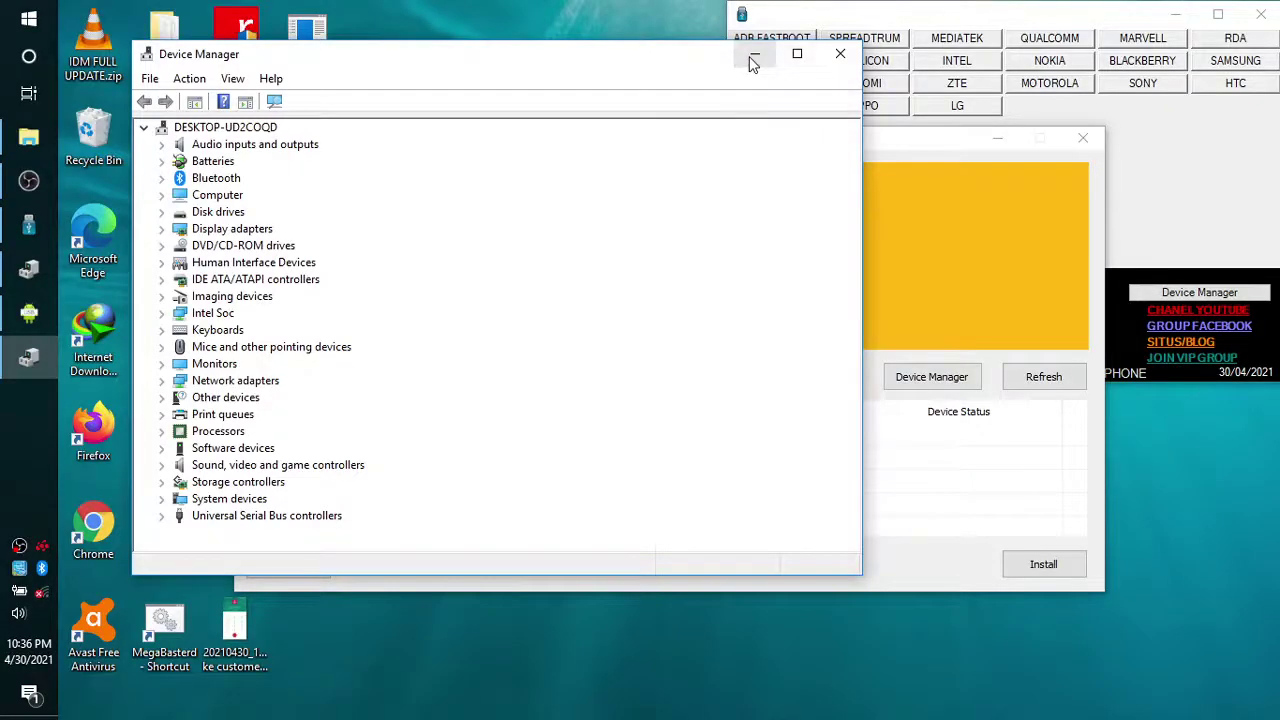
pyautogui.click(752, 56)
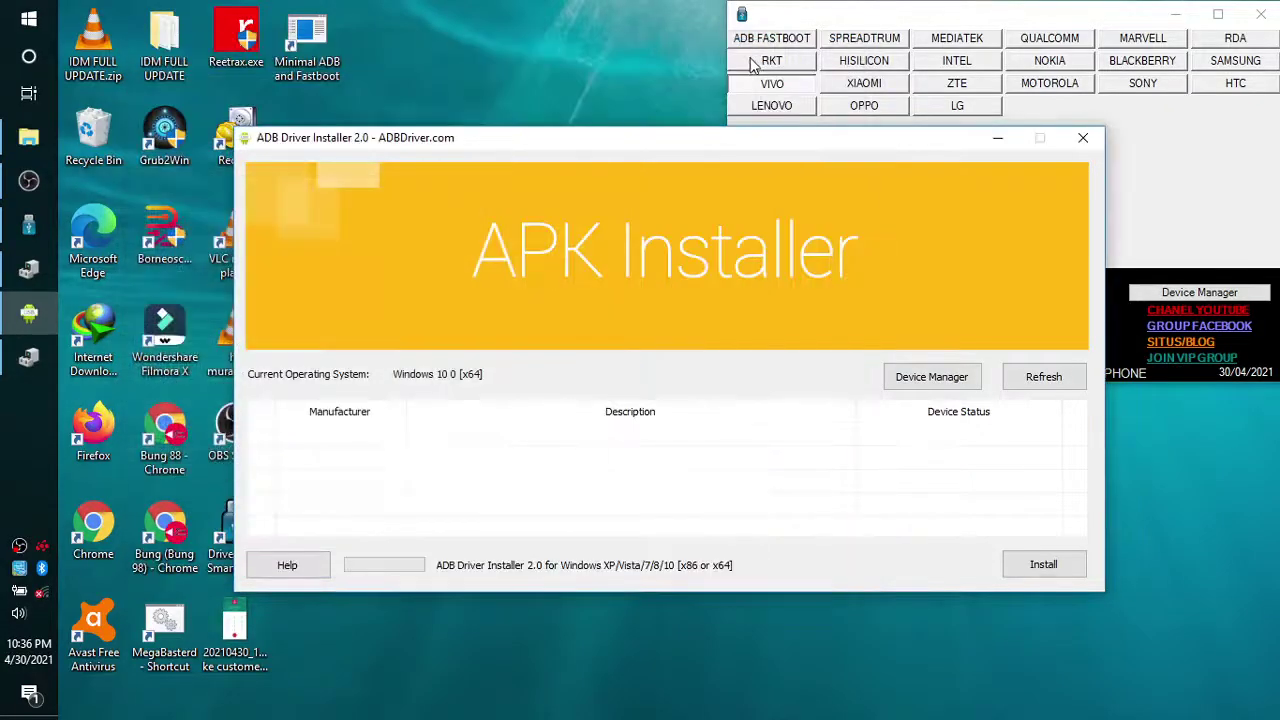
pyautogui.click(1068, 567)
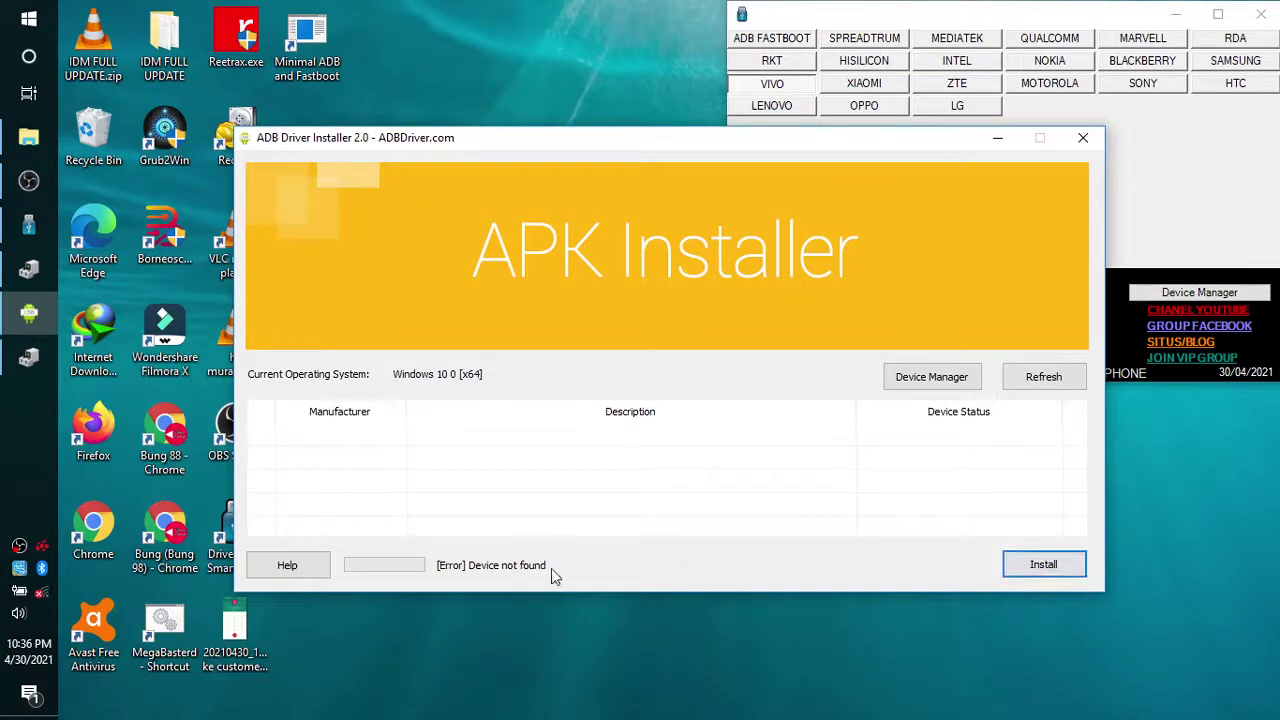
pyautogui.click(1098, 141)
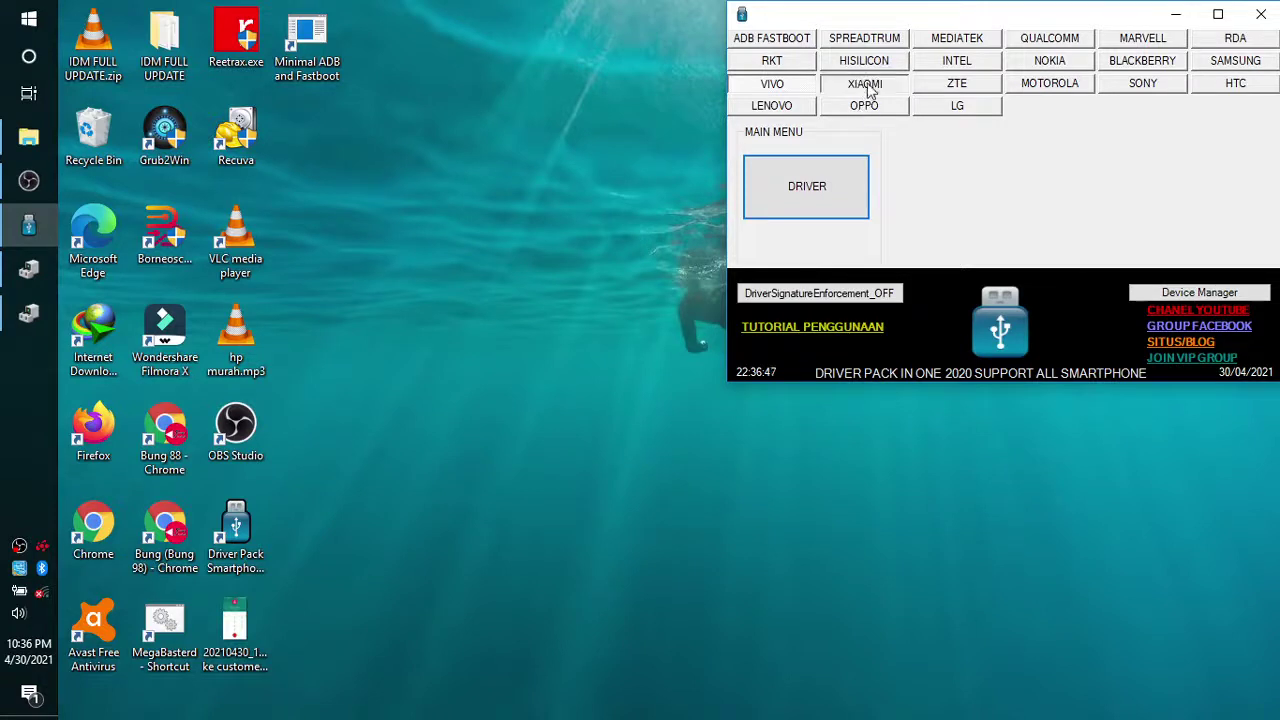
# - Run the Xiaomi ADB driver installer and close it without installing anything
pyautogui.click(864, 84)
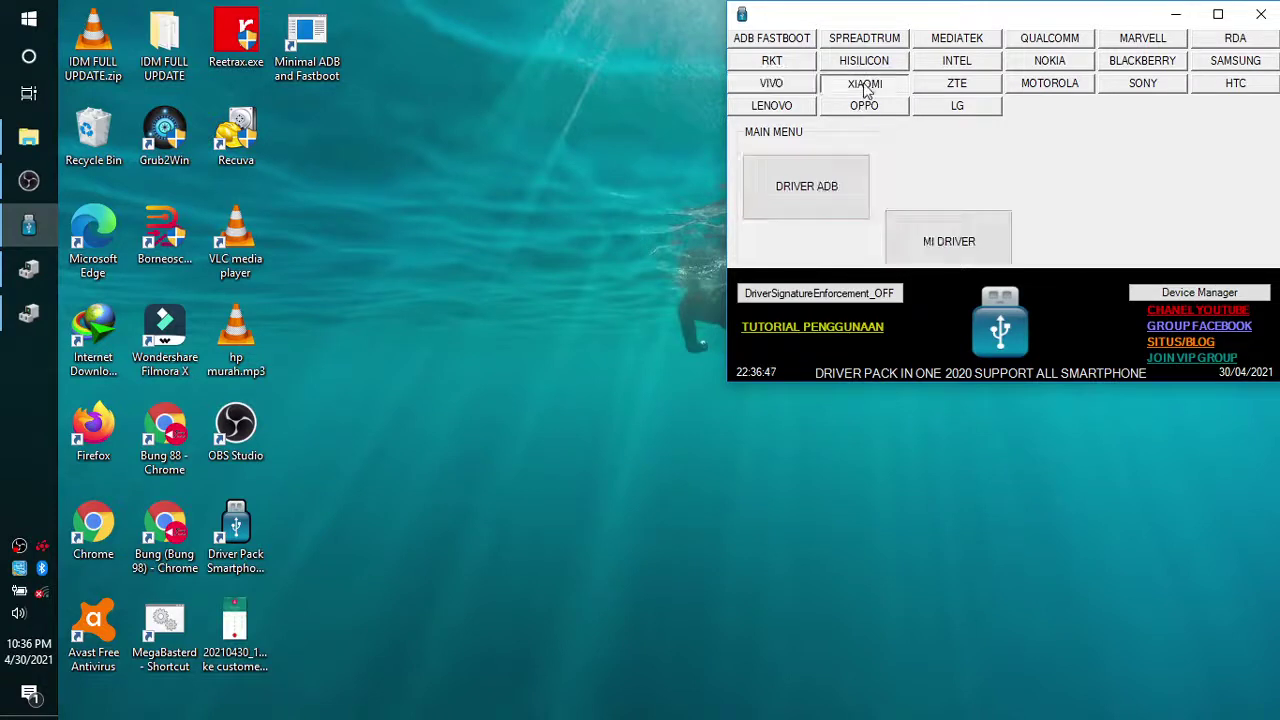
pyautogui.click(791, 195)
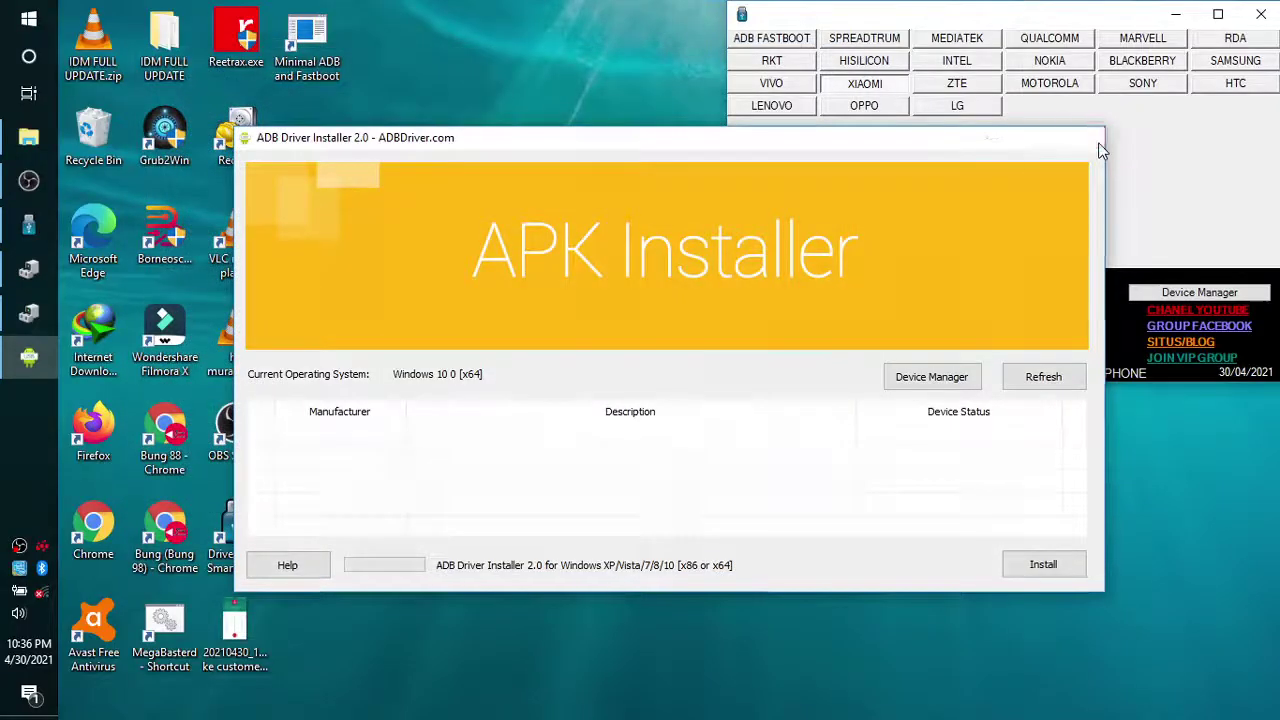
pyautogui.click(1090, 139)
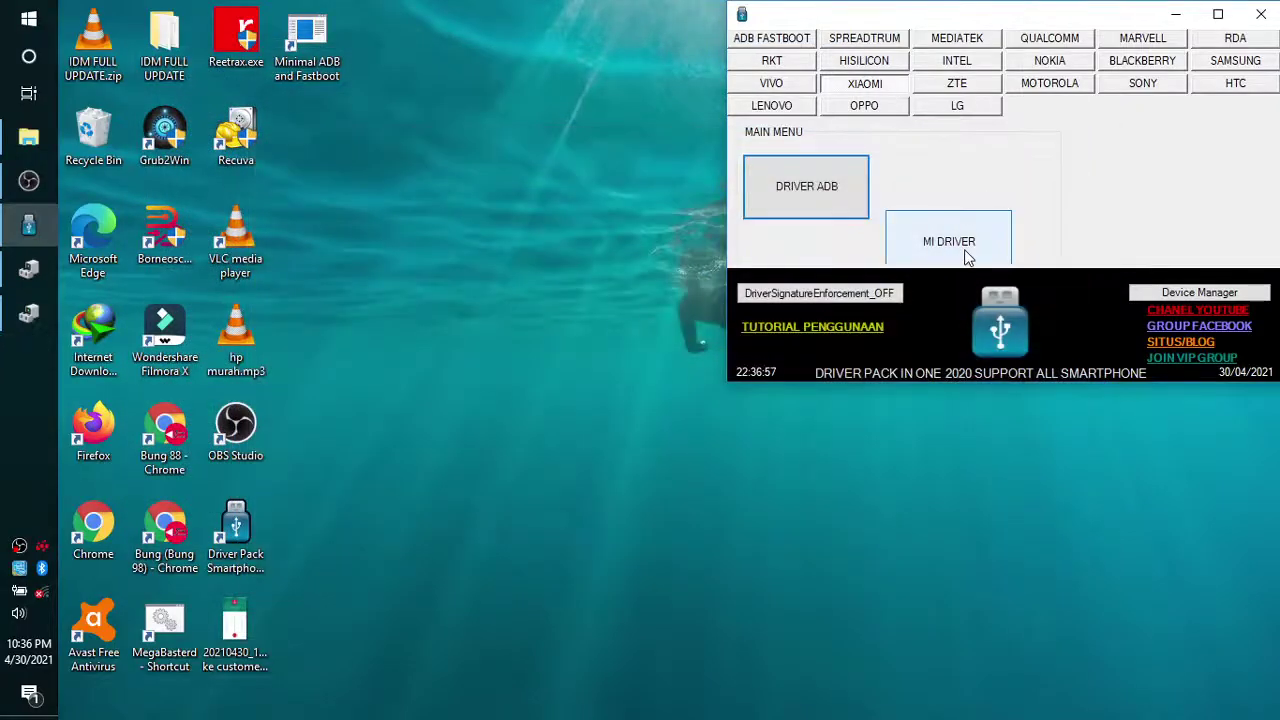
# - Run the Xiaomi MI driver setup, decline installing into the existing MediaTek SP Driver folder and exit the setup
pyautogui.click(911, 243)
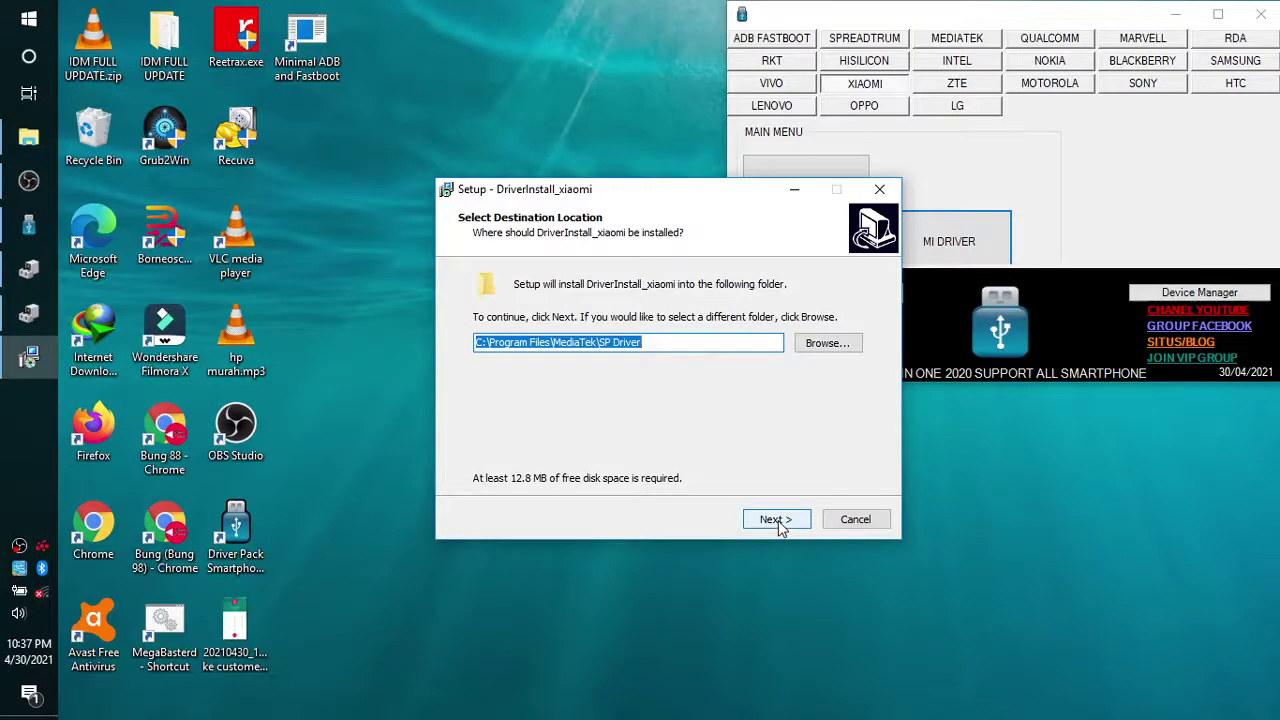
pyautogui.click(777, 520)
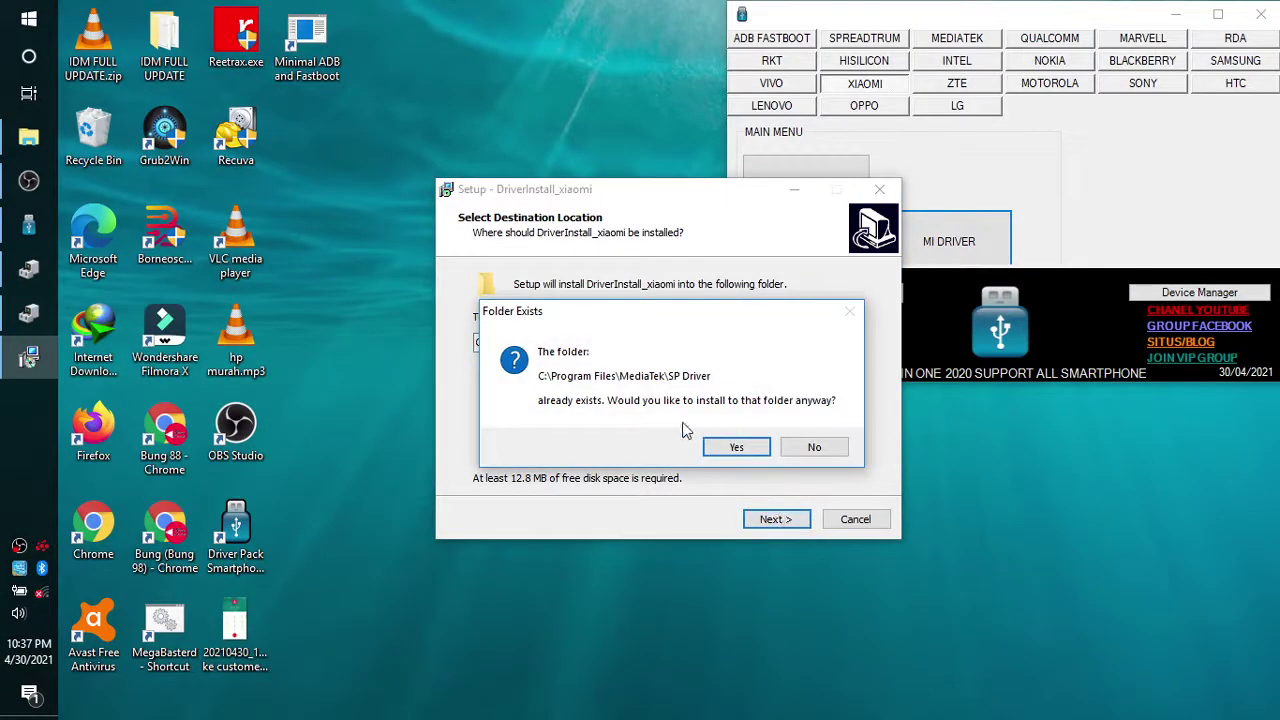
pyautogui.click(814, 447)
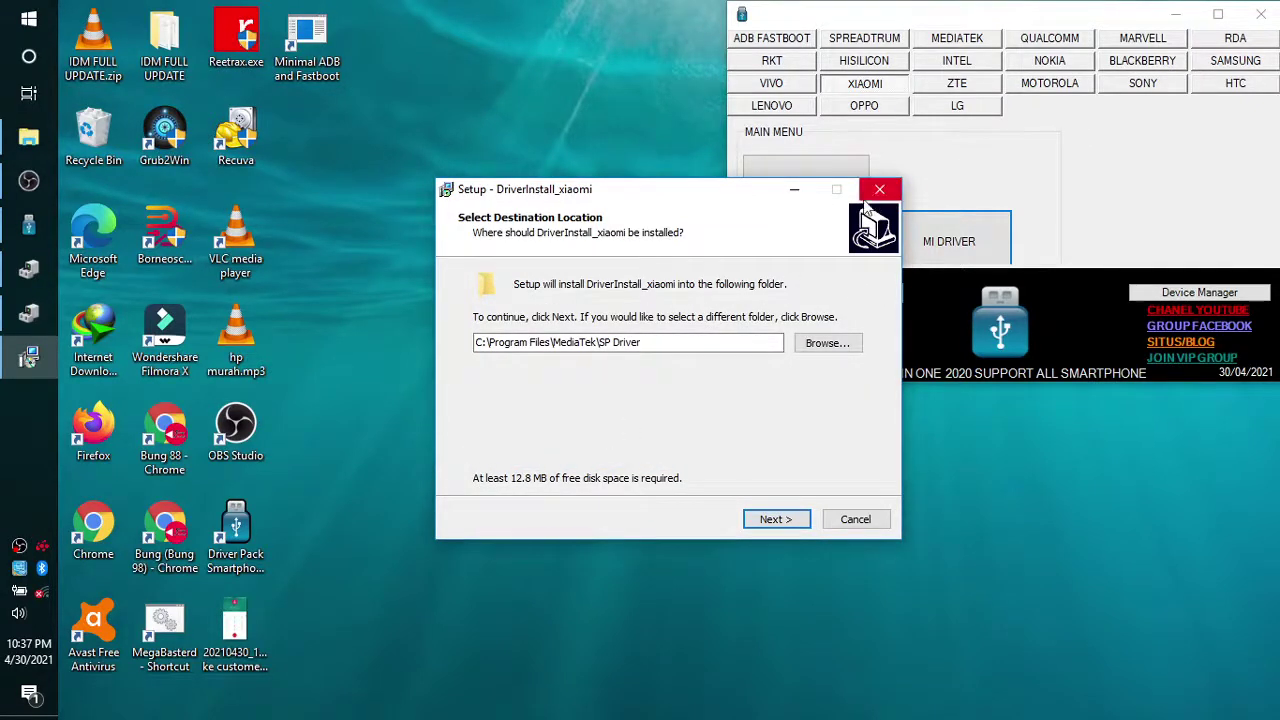
pyautogui.click(860, 519)
pyautogui.click(734, 457)
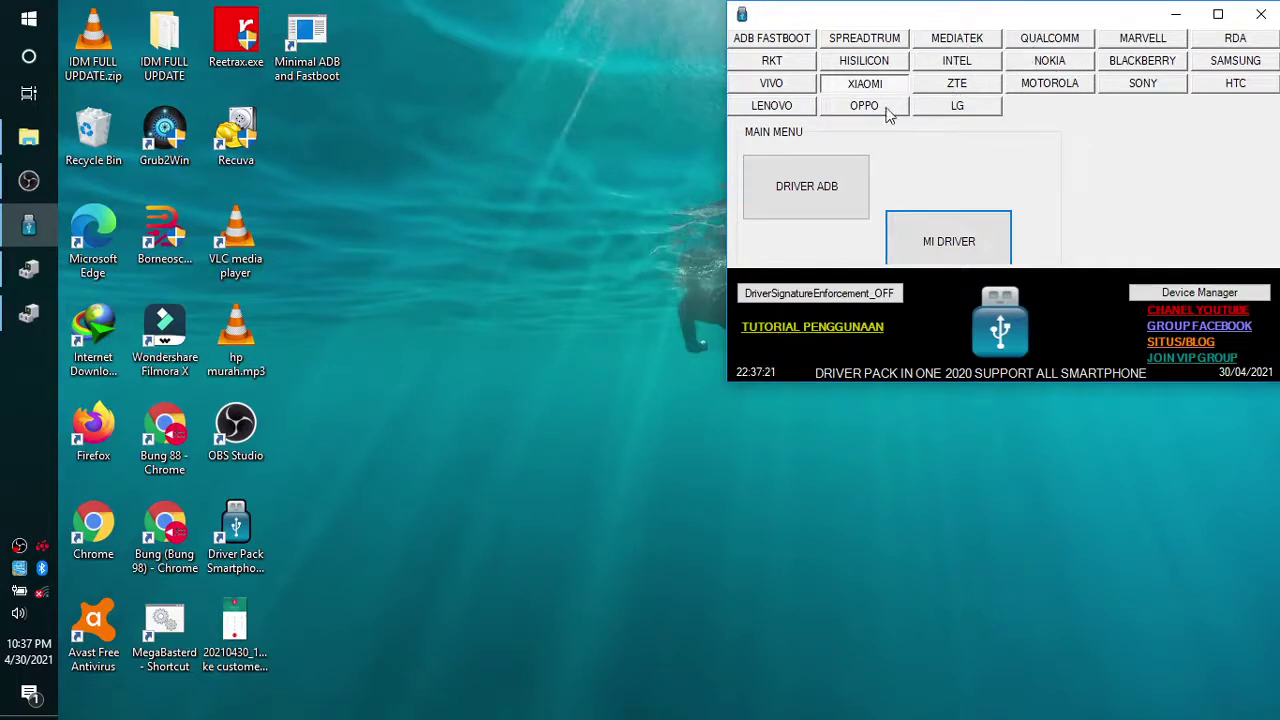
# - Install the ZTE 3GPhone USB Driver in its default folder and finish the setup without viewing readme.txt
pyautogui.click(966, 86)
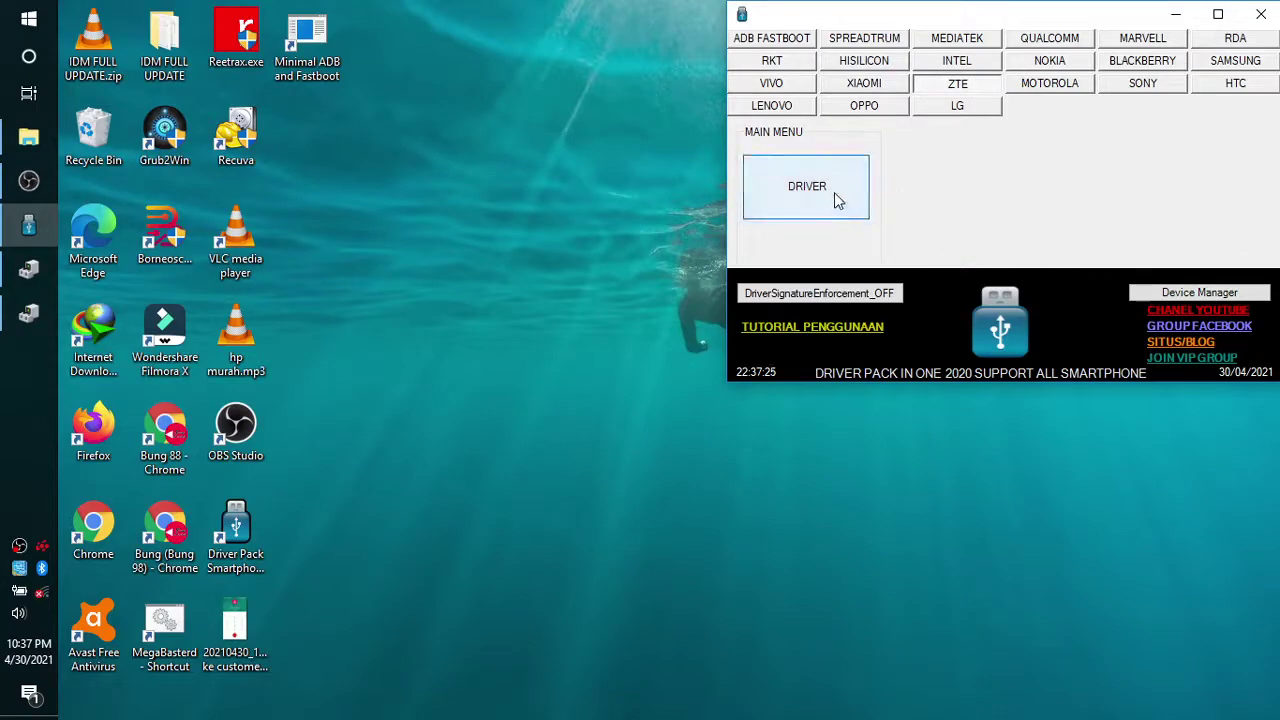
pyautogui.click(834, 195)
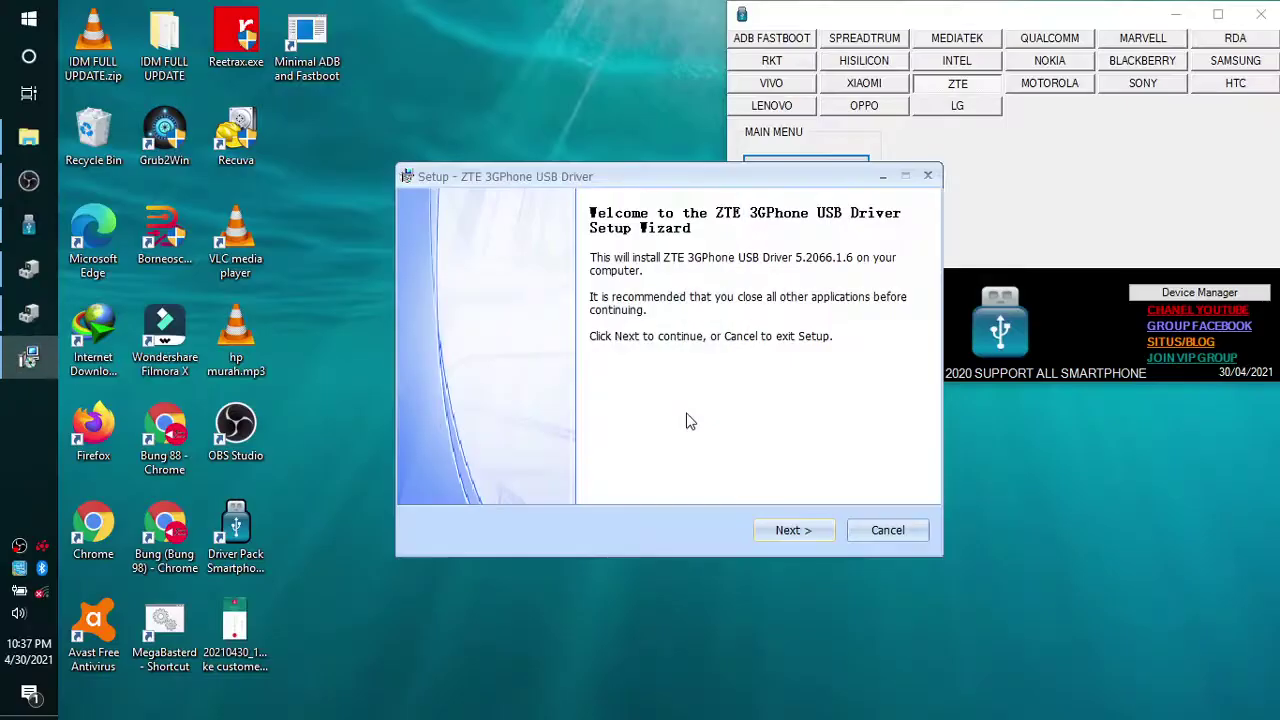
pyautogui.click(808, 530)
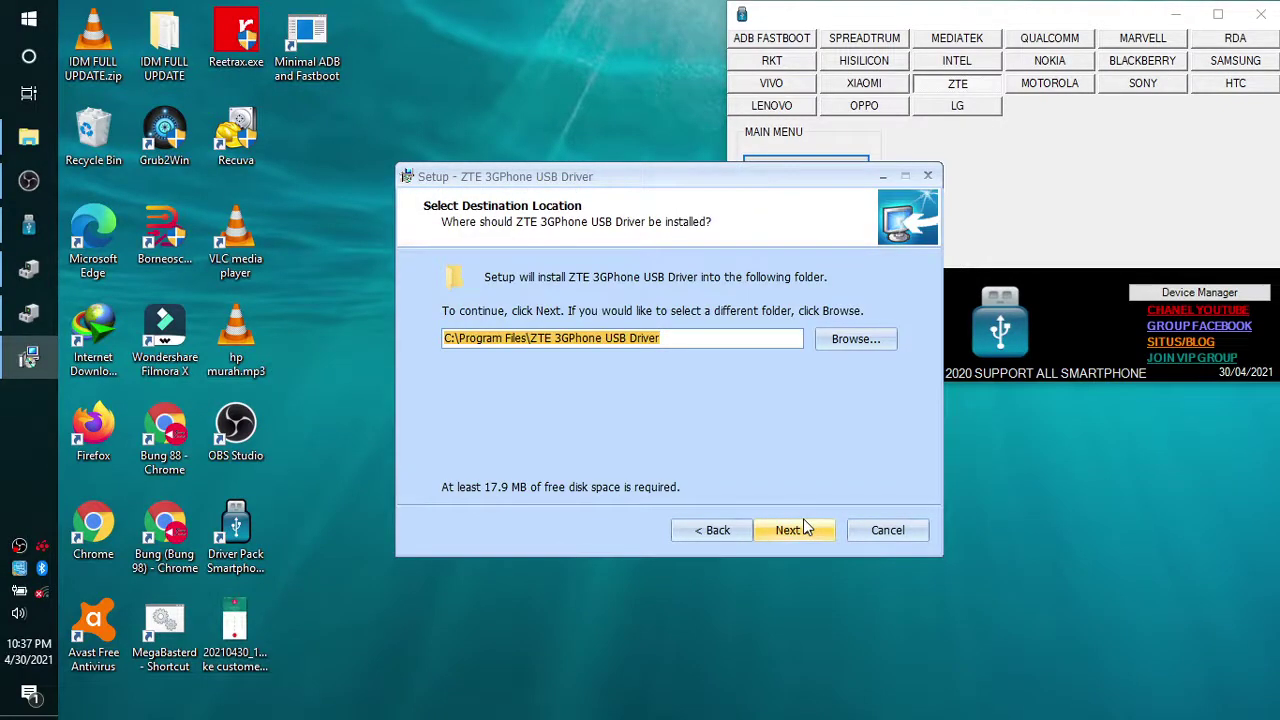
pyautogui.click(804, 525)
pyautogui.click(804, 525)
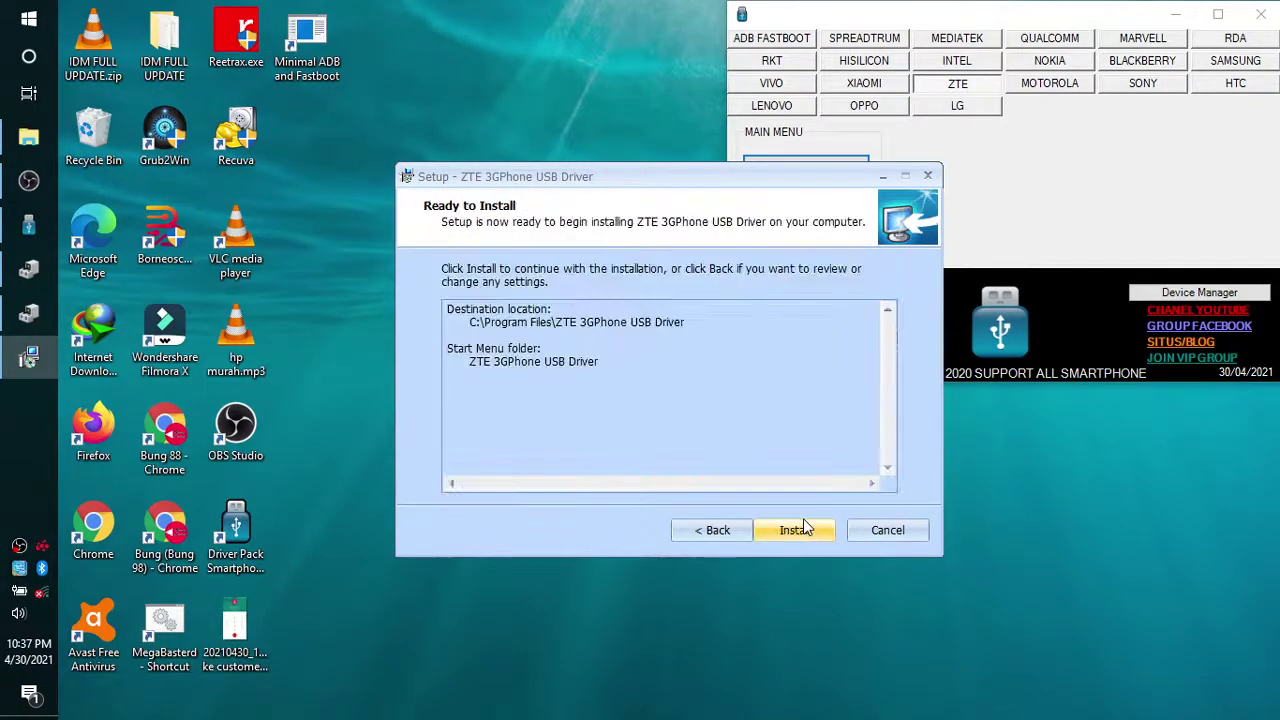
pyautogui.click(804, 525)
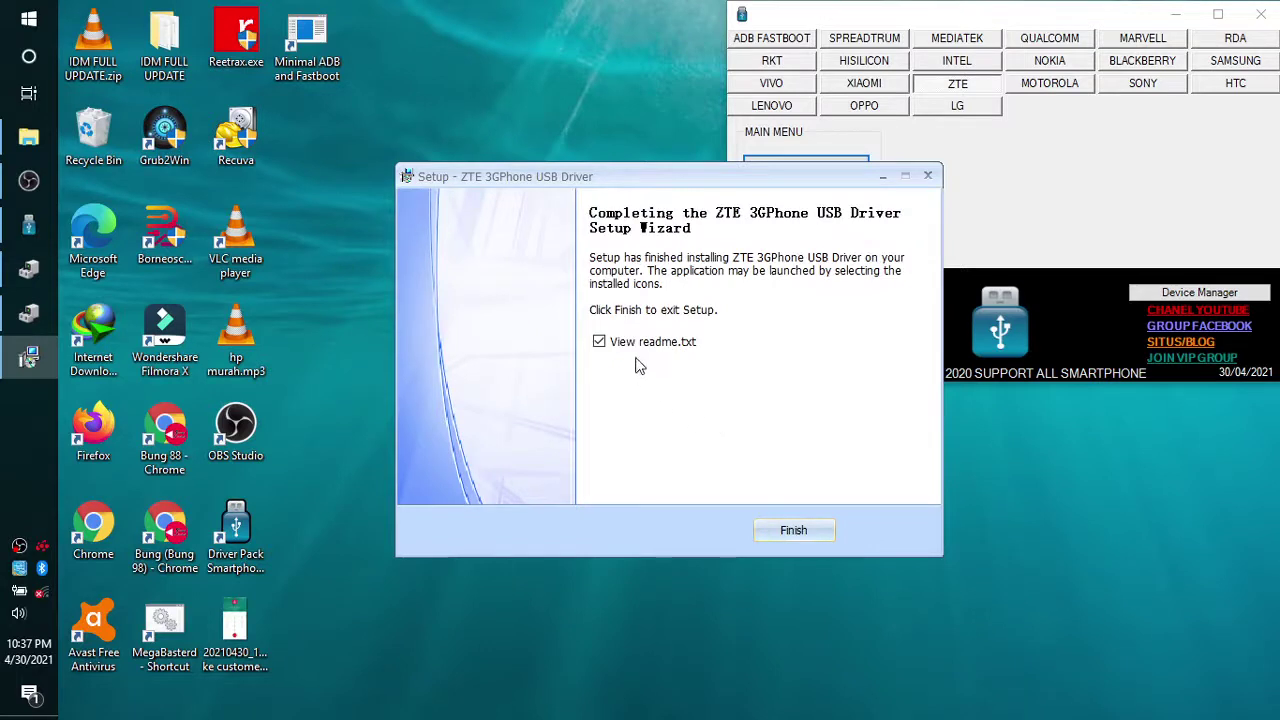
pyautogui.click(638, 350)
pyautogui.click(802, 532)
# - Run the Motorola driver setup, accept the license agreement and install Motorola Device Manager
pyautogui.click(1066, 88)
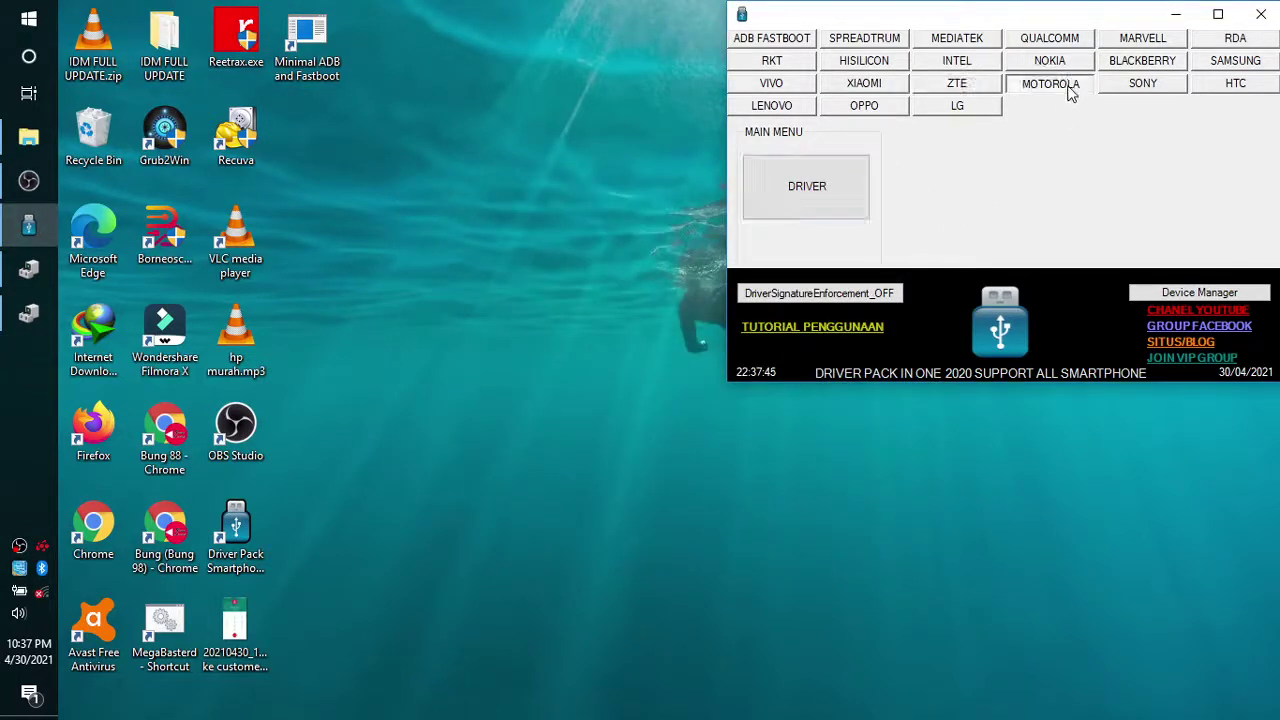
pyautogui.click(817, 191)
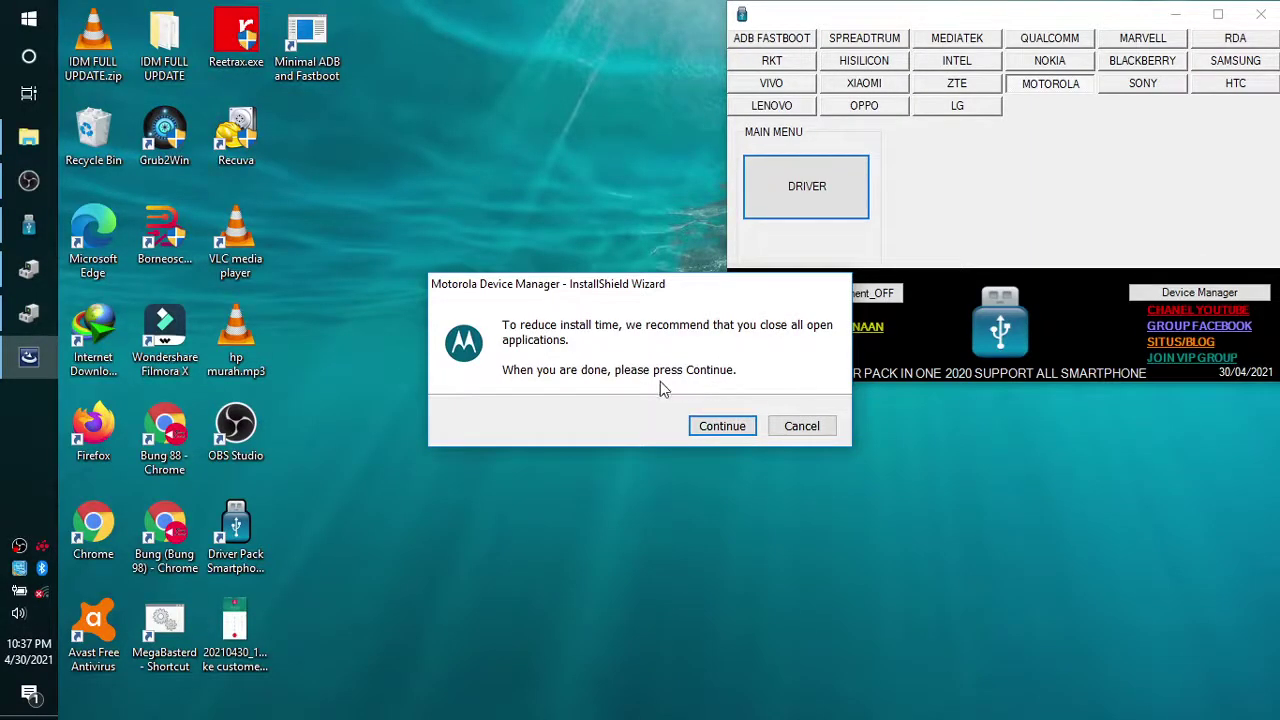
pyautogui.click(722, 426)
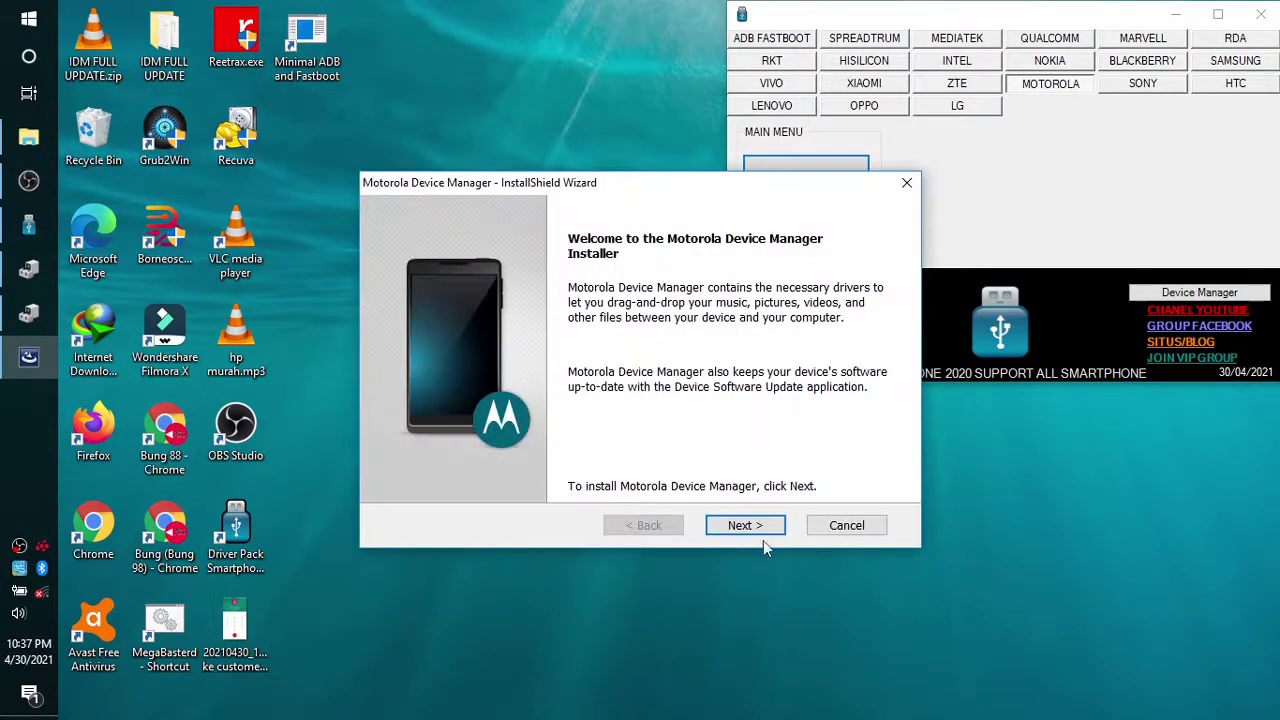
pyautogui.click(764, 526)
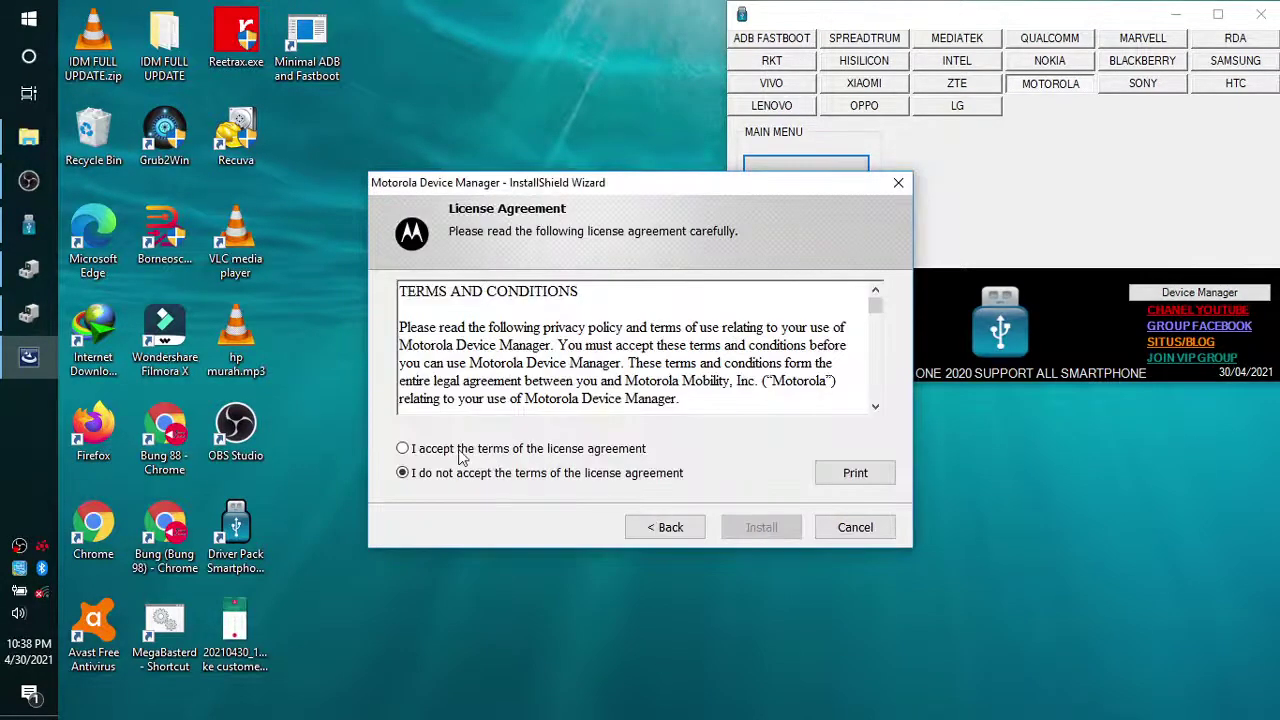
pyautogui.click(403, 450)
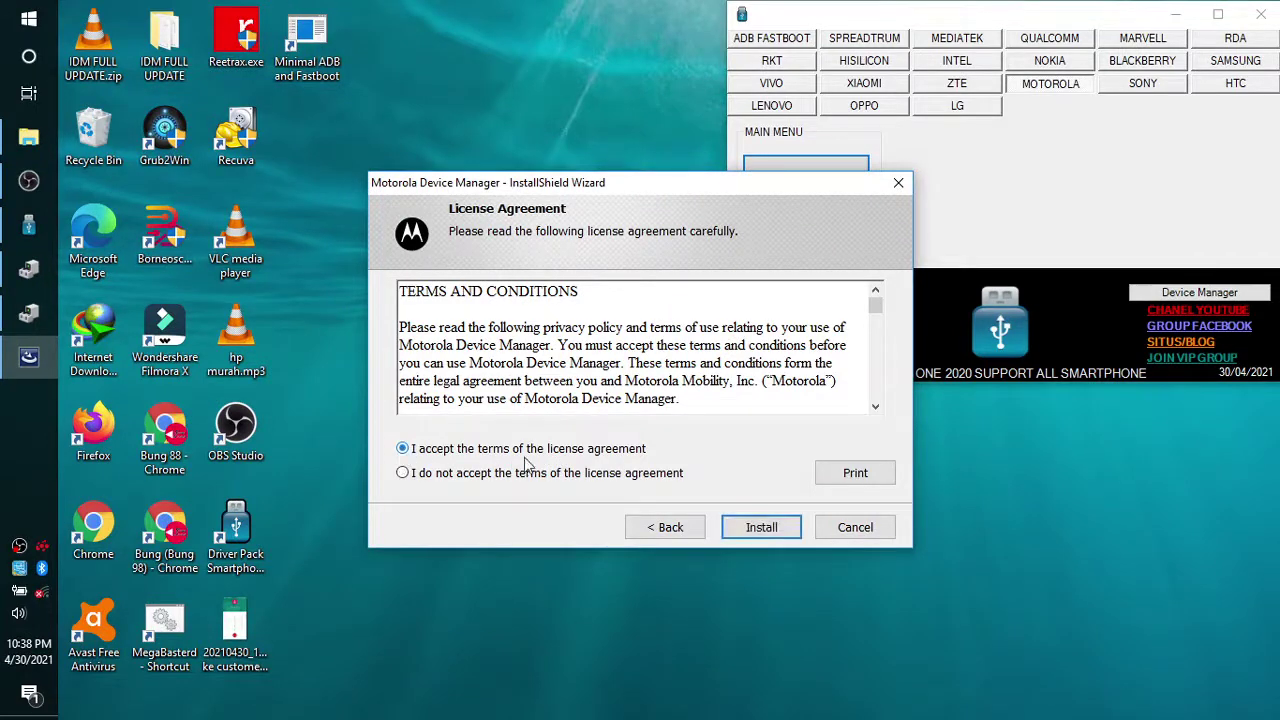
pyautogui.click(770, 533)
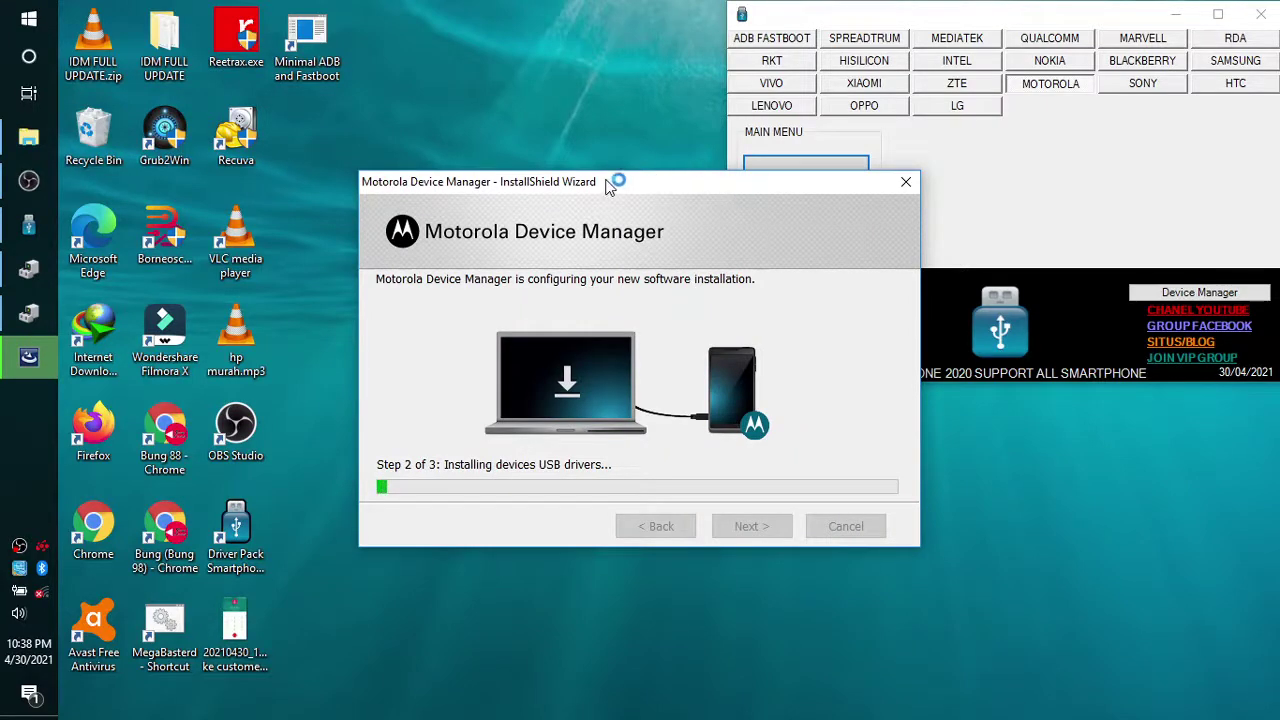
pyautogui.click(534, 52)
pyautogui.rightClick(534, 45)
pyautogui.click(585, 130)
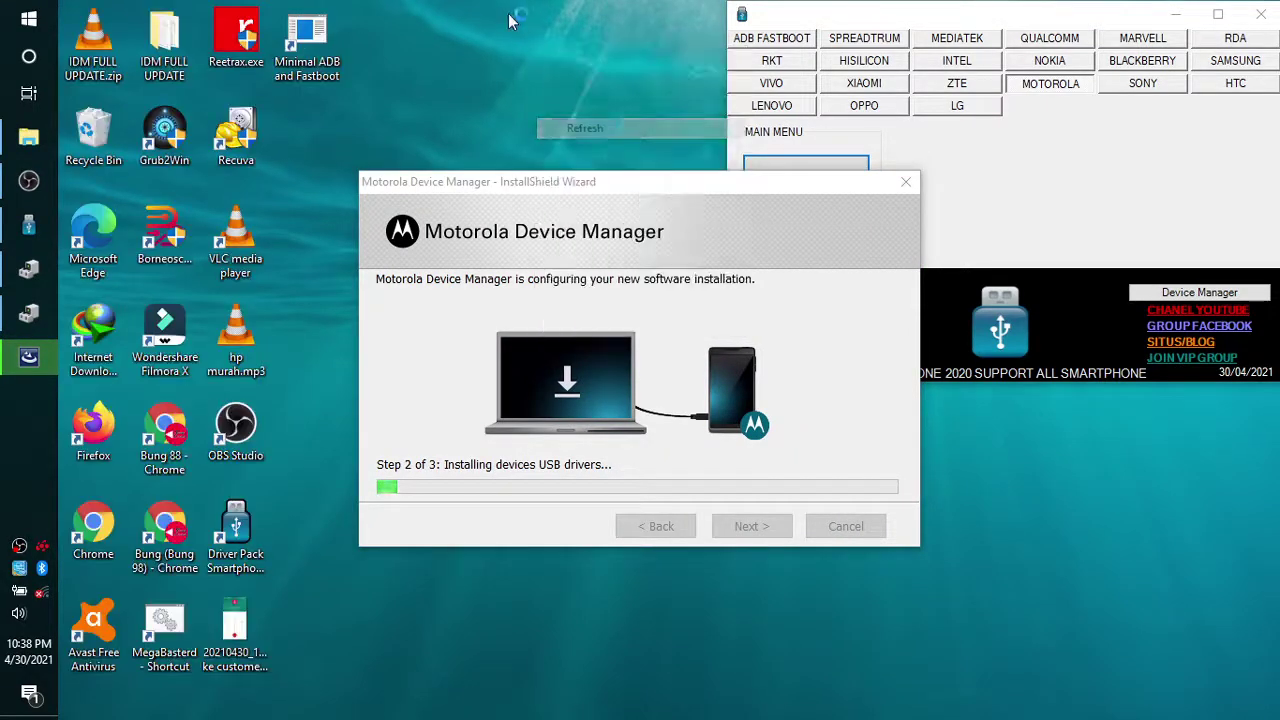
pyautogui.rightClick(508, 13)
pyautogui.click(580, 96)
pyautogui.rightClick(538, 10)
pyautogui.click(585, 90)
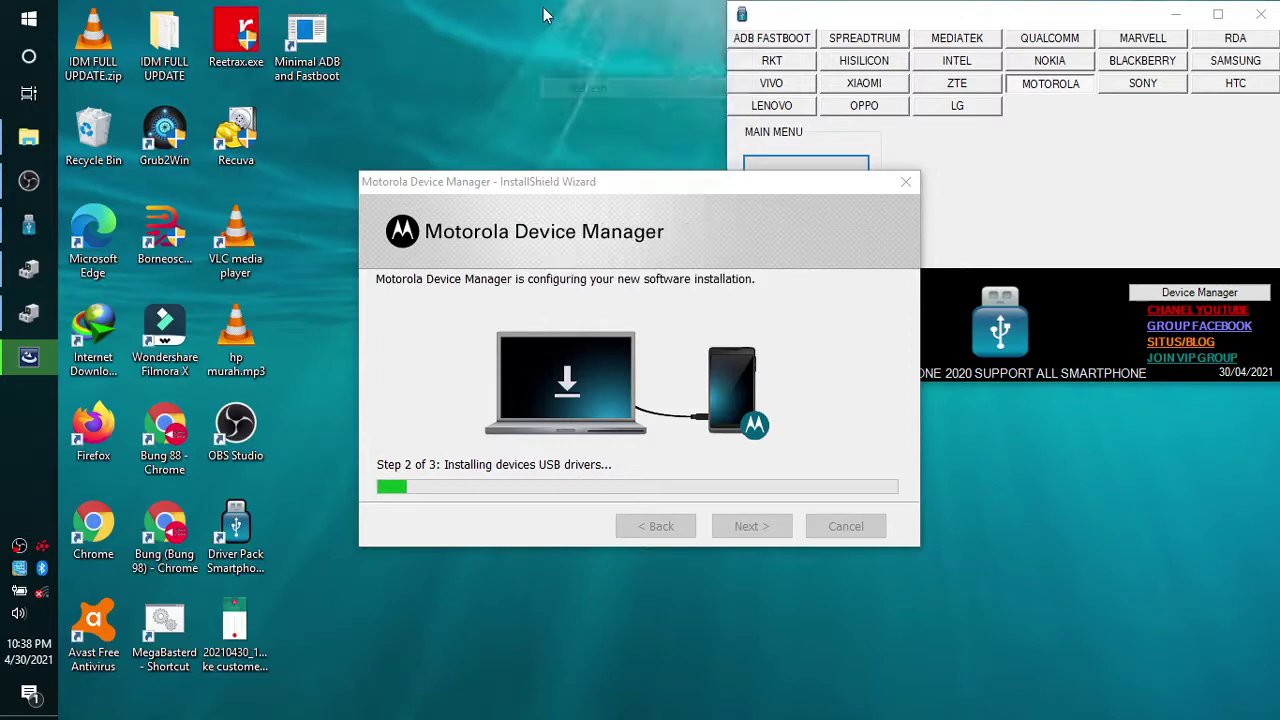
pyautogui.rightClick(541, 8)
pyautogui.click(590, 90)
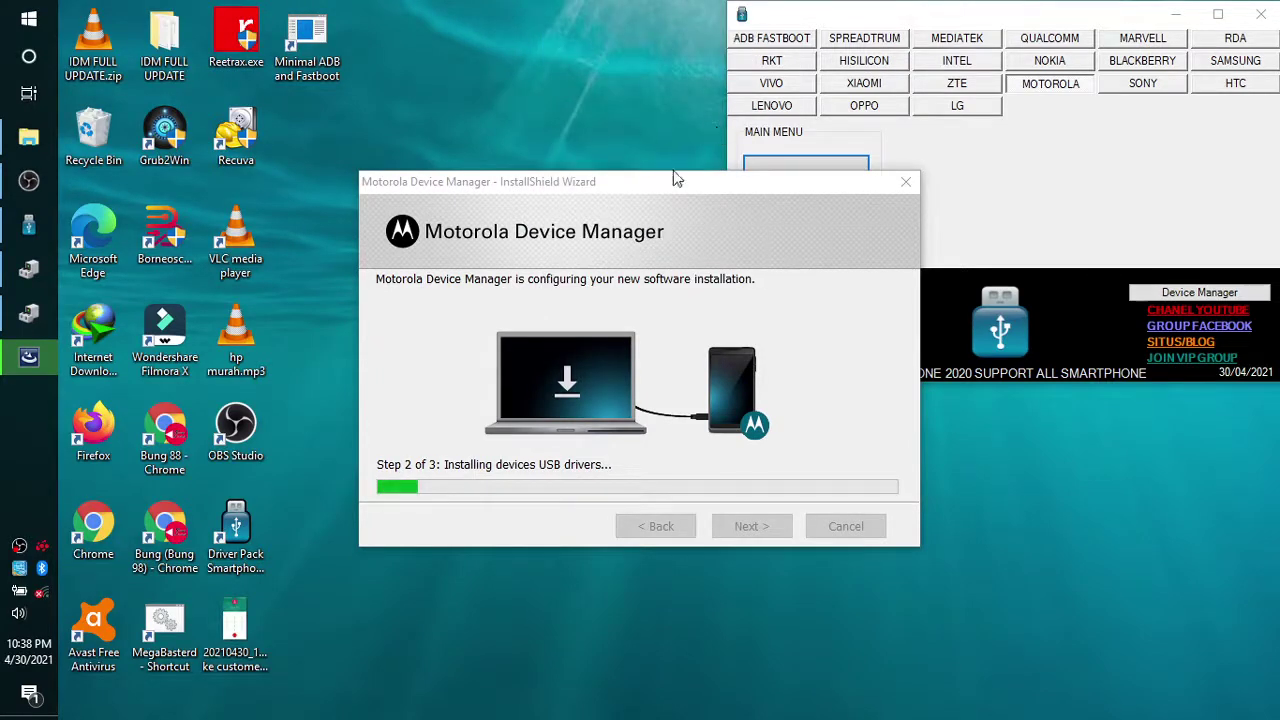
pyautogui.click(645, 181)
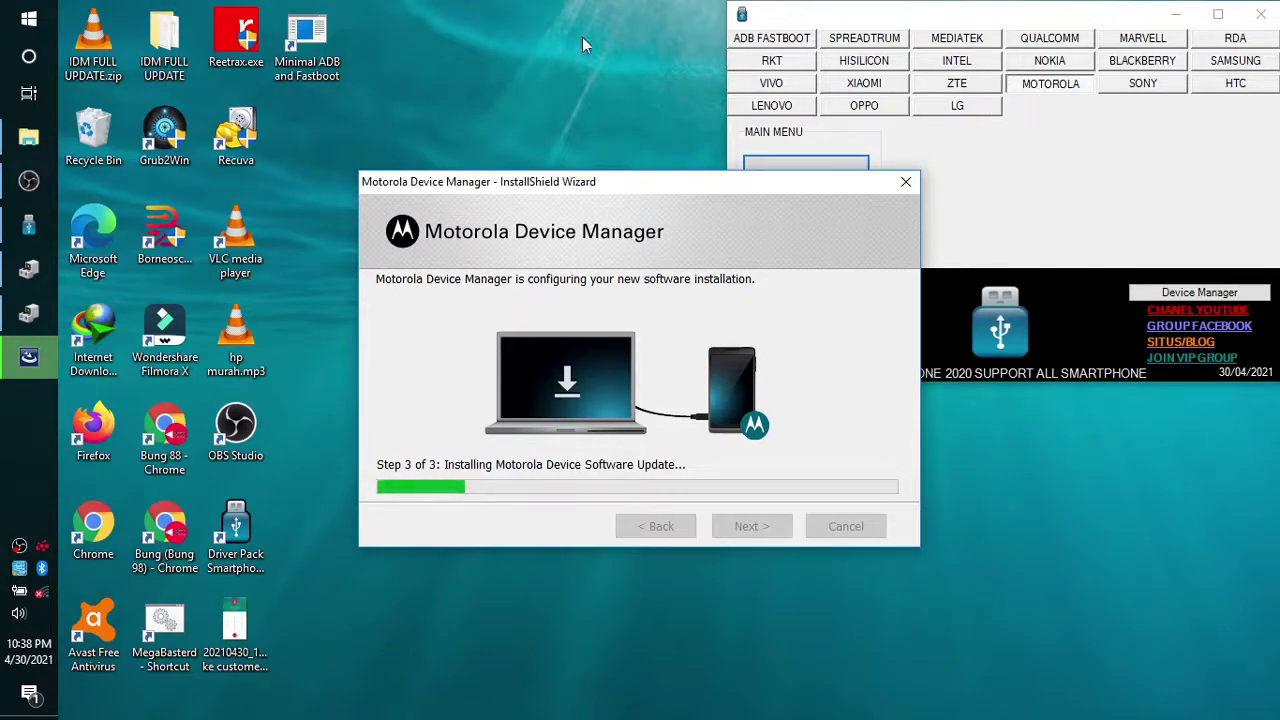
pyautogui.rightClick(515, 22)
pyautogui.click(552, 105)
pyautogui.rightClick(530, 3)
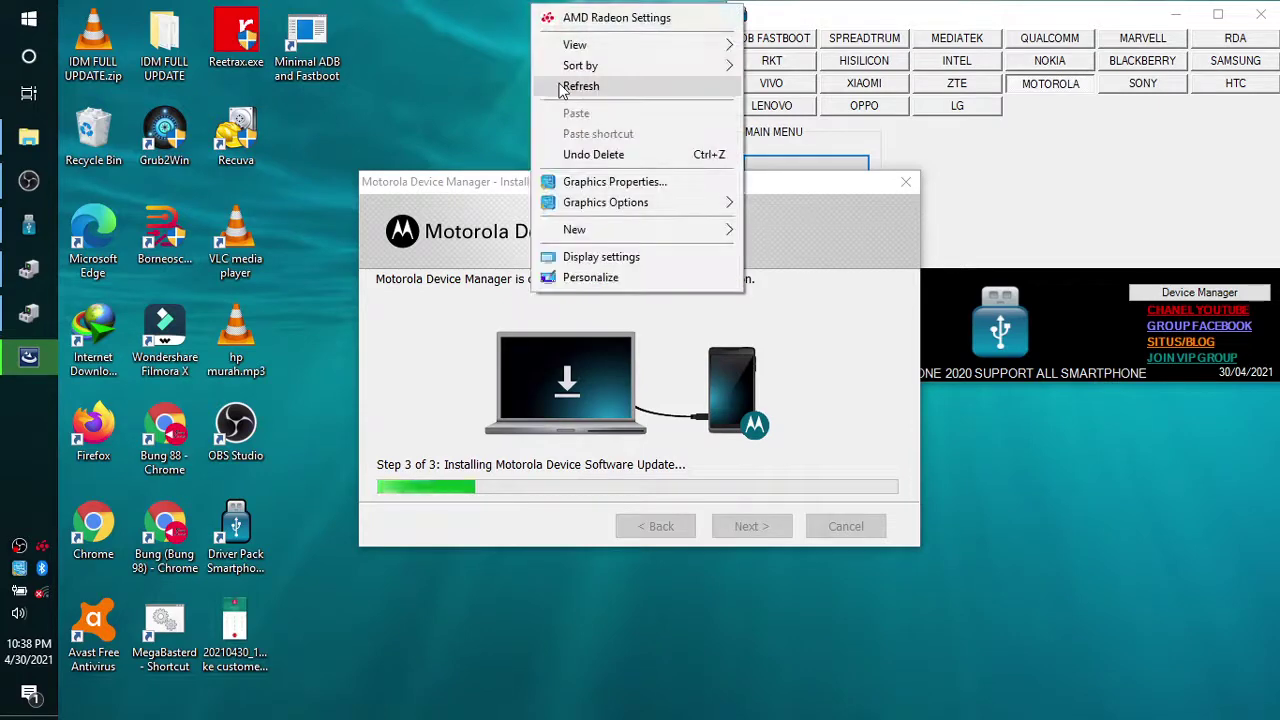
pyautogui.click(562, 88)
pyautogui.rightClick(549, 37)
pyautogui.click(579, 116)
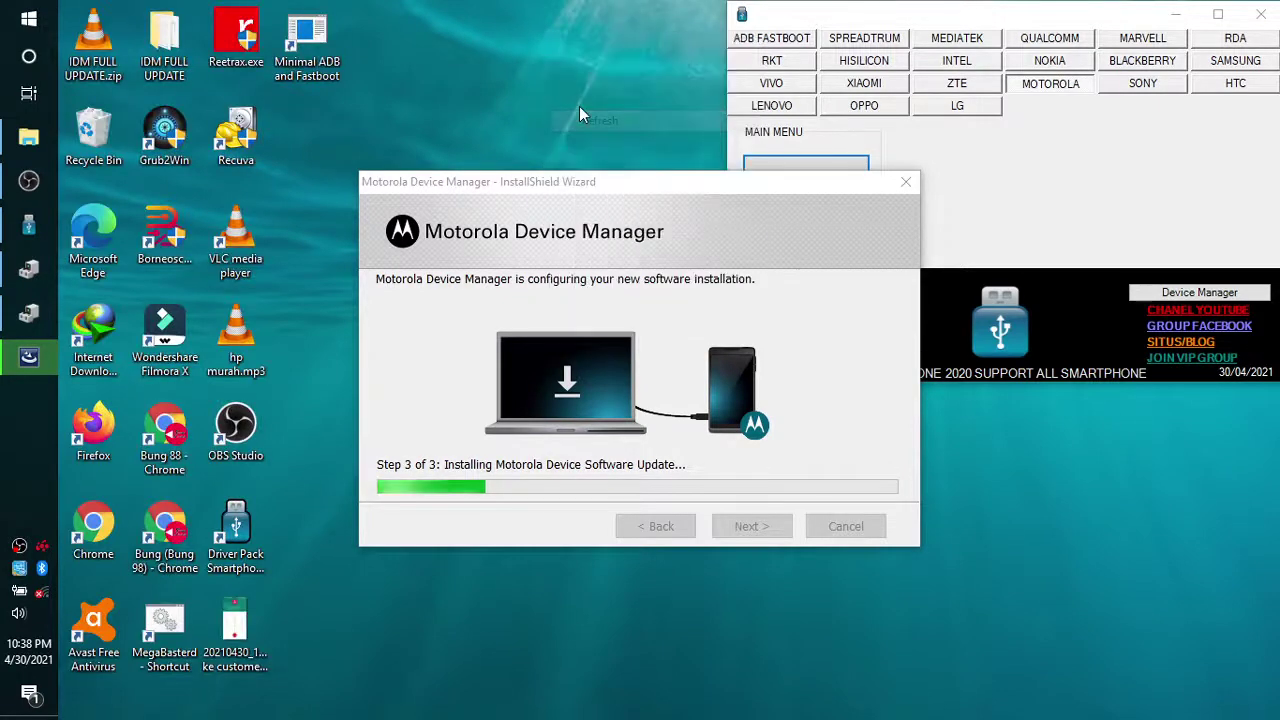
pyautogui.rightClick(473, 3)
pyautogui.click(507, 84)
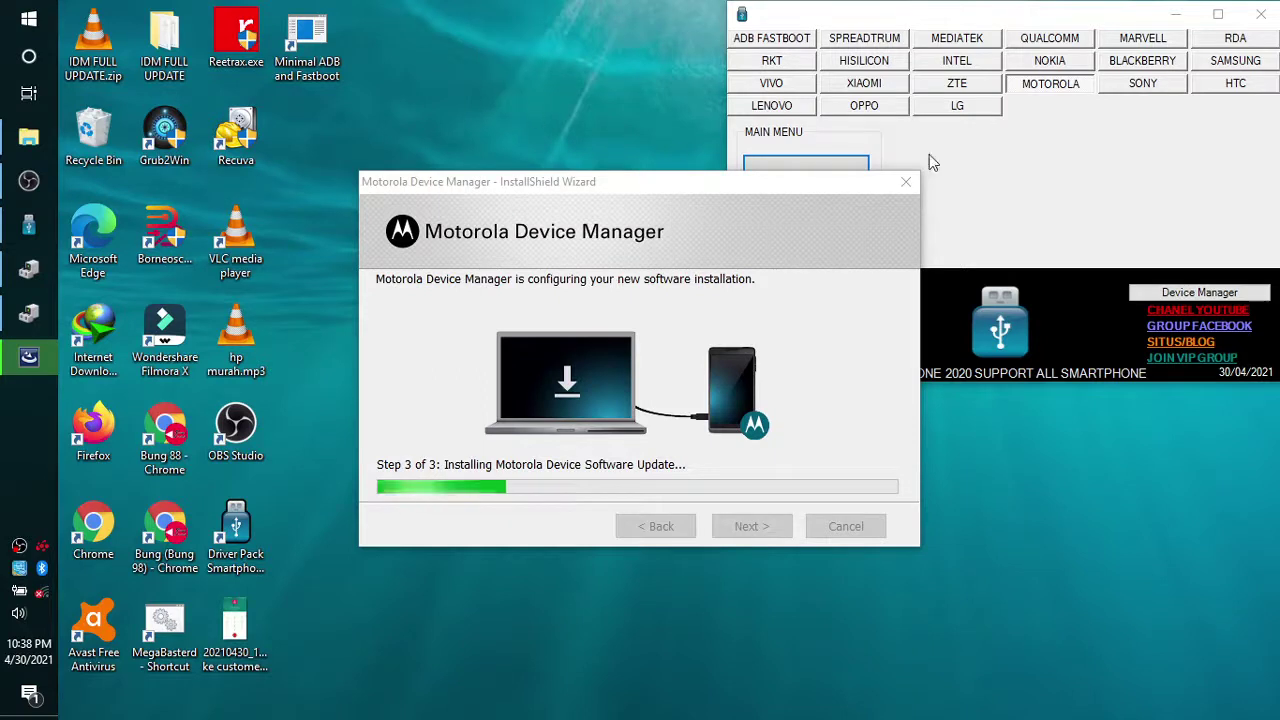
pyautogui.click(970, 160)
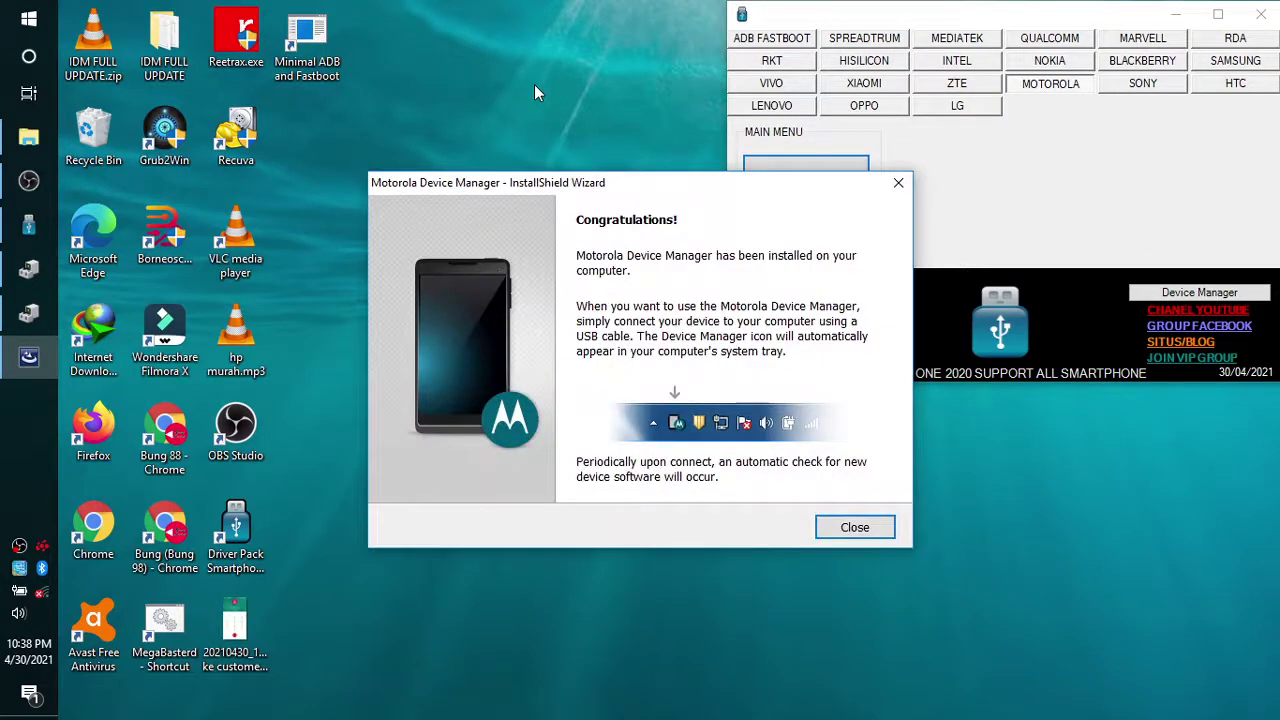
# - Close the completed Motorola Device Manager installer and bring up the Sony driver category for the FlashTool Xperia Driver Pack
pyautogui.click(848, 529)
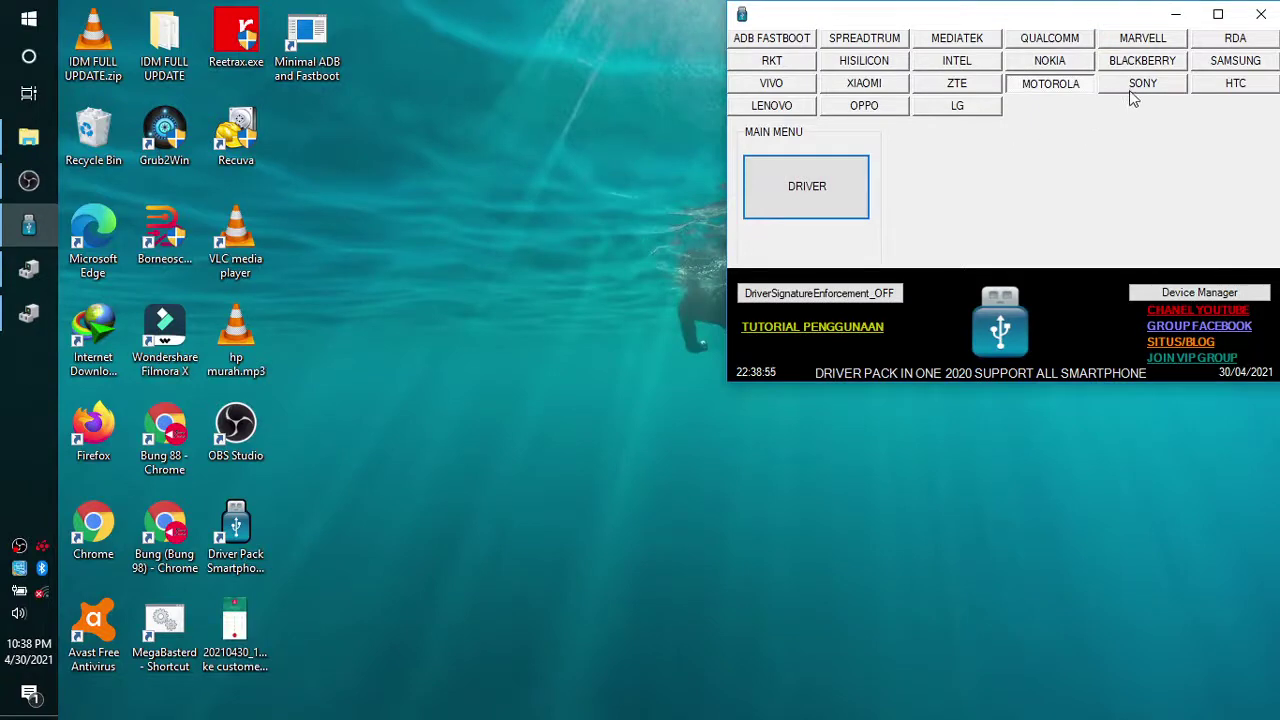
pyautogui.click(1140, 87)
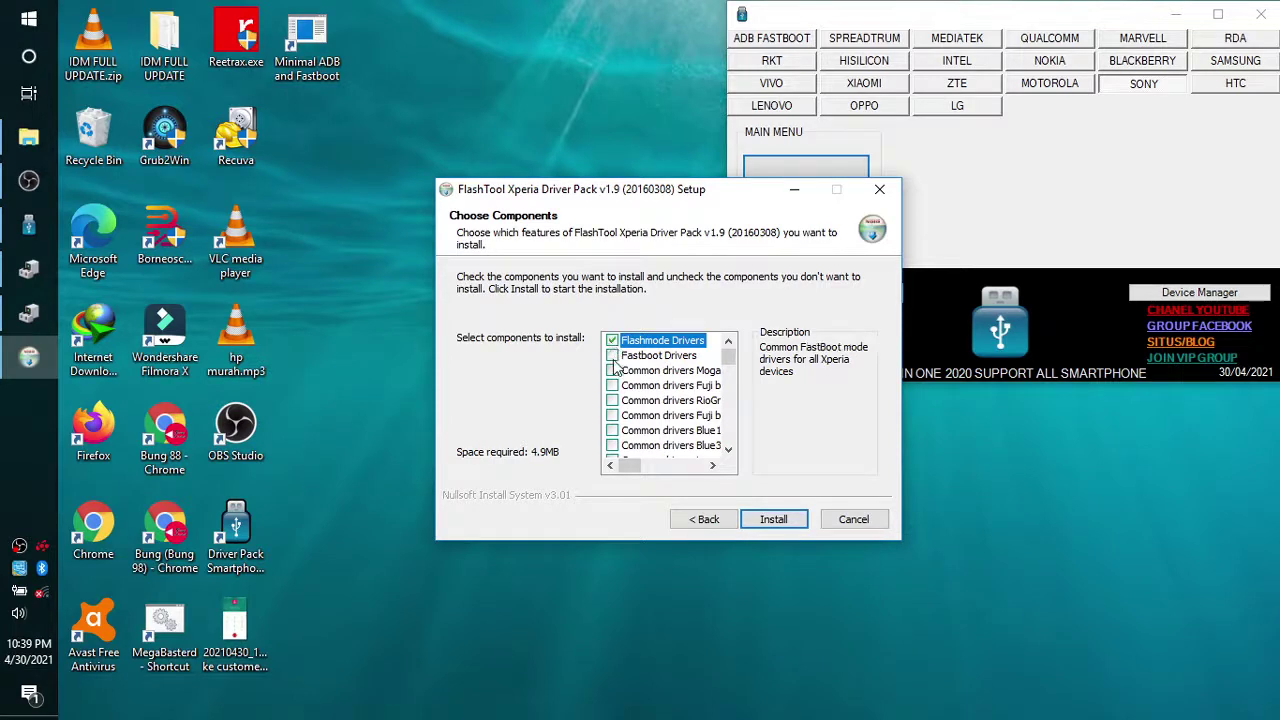
# - Add Fastboot Drivers to the FlashTool Xperia components to install and look through the rest of the component list
pyautogui.click(612, 356)
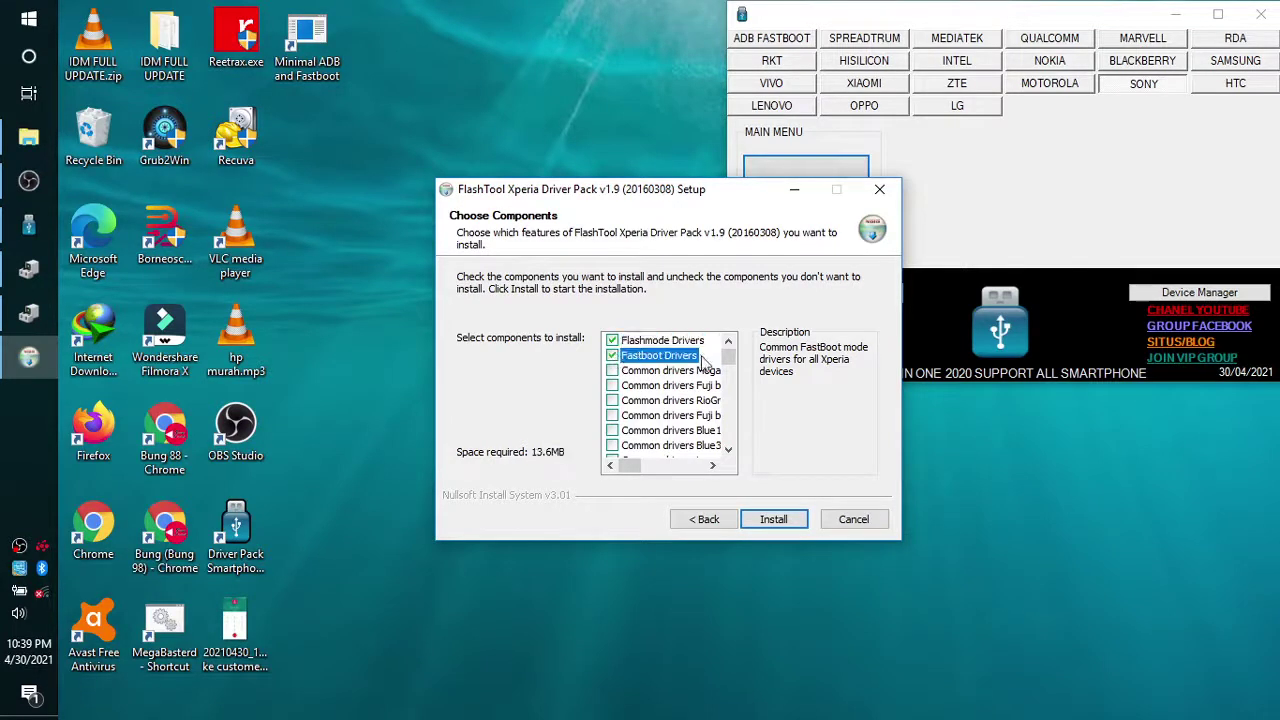
pyautogui.moveTo(728, 366)
pyautogui.mouseDown()
pyautogui.moveTo(728, 436)
pyautogui.moveTo(725, 355)
pyautogui.mouseUp()
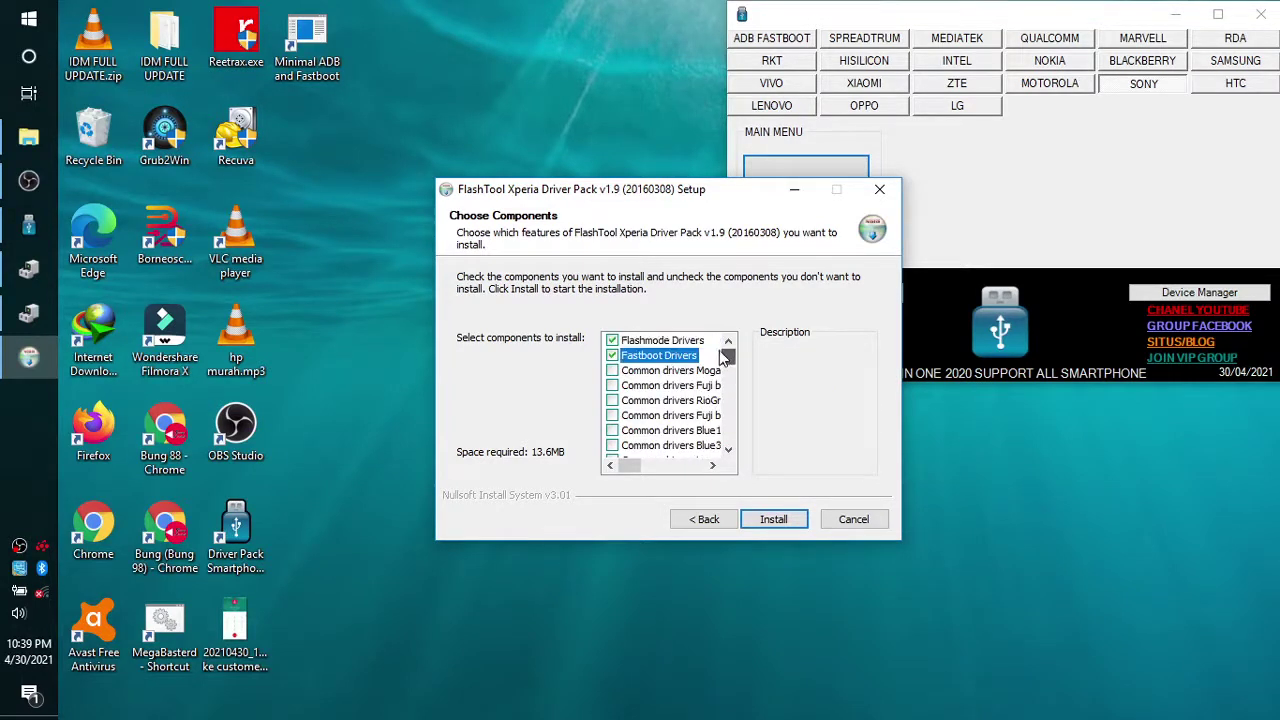
pyautogui.scroll(-8, 683, 405)
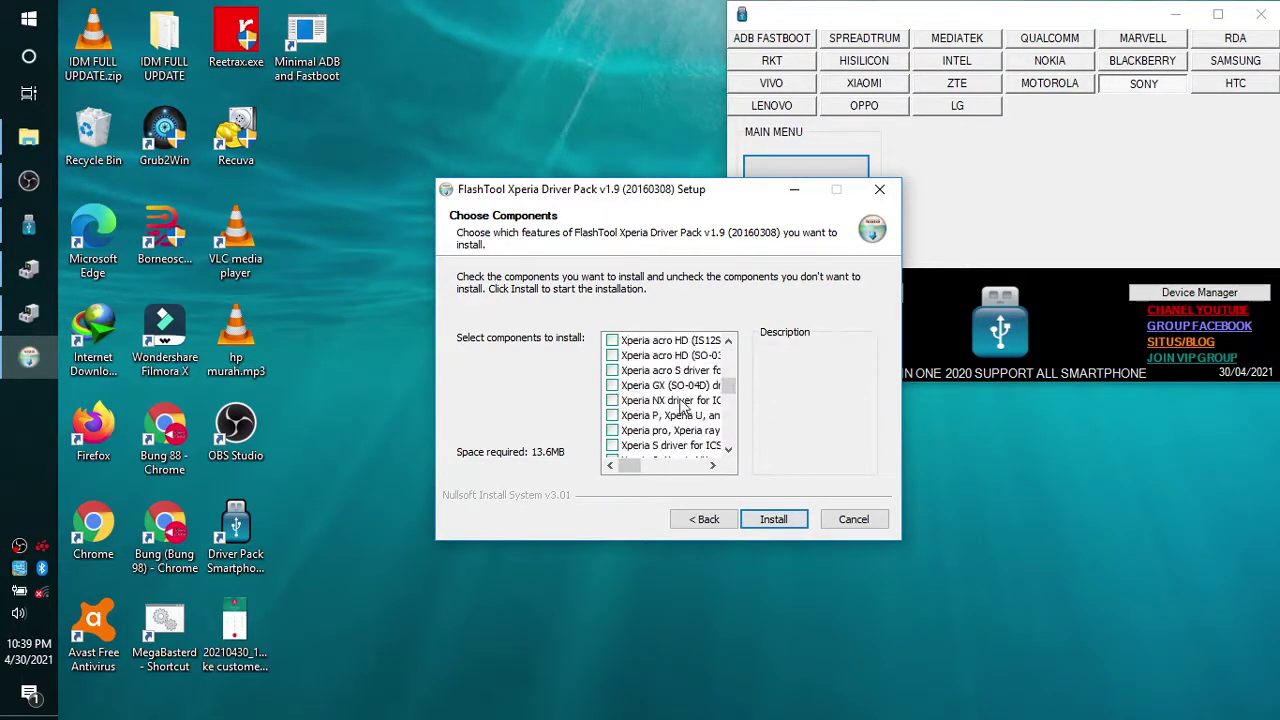
pyautogui.scroll(-10, 683, 405)
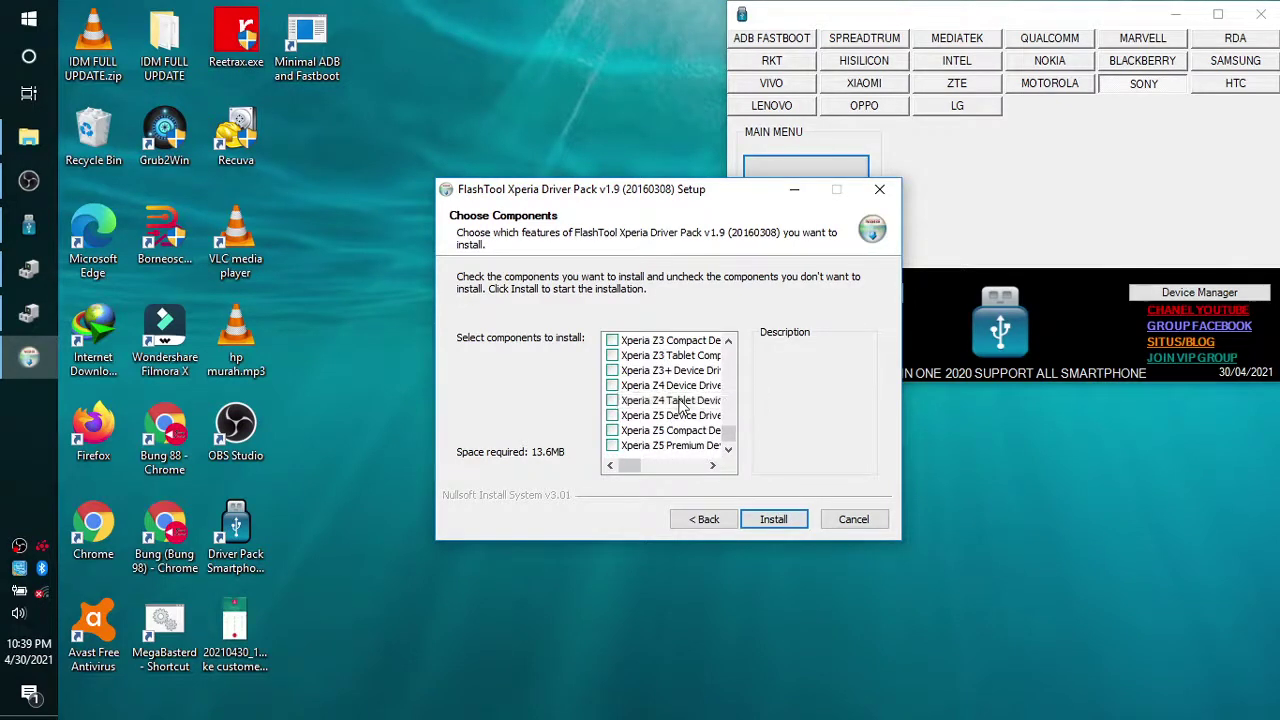
pyautogui.scroll(18, 680, 405)
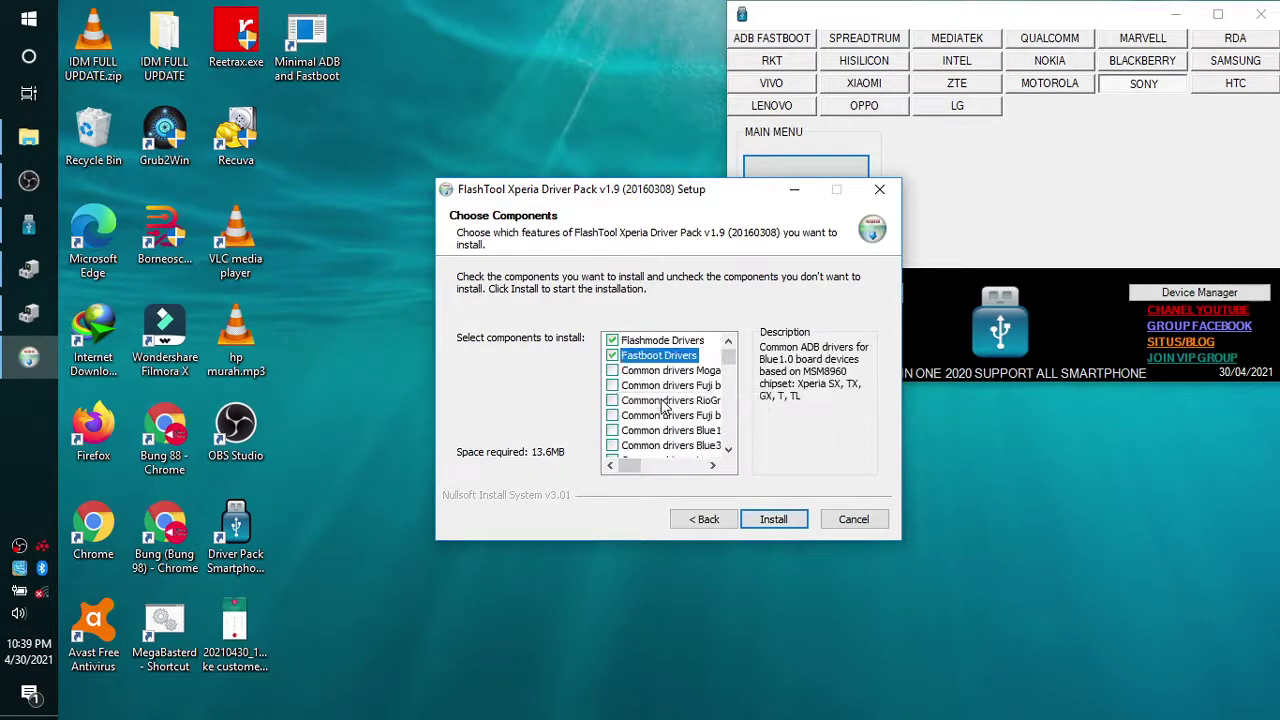
# - Select the common driver components from the Mogami board through Fuji, RioGrande, Blue1 and Blue3
pyautogui.click(612, 370)
pyautogui.click(612, 385)
pyautogui.click(612, 400)
pyautogui.click(612, 415)
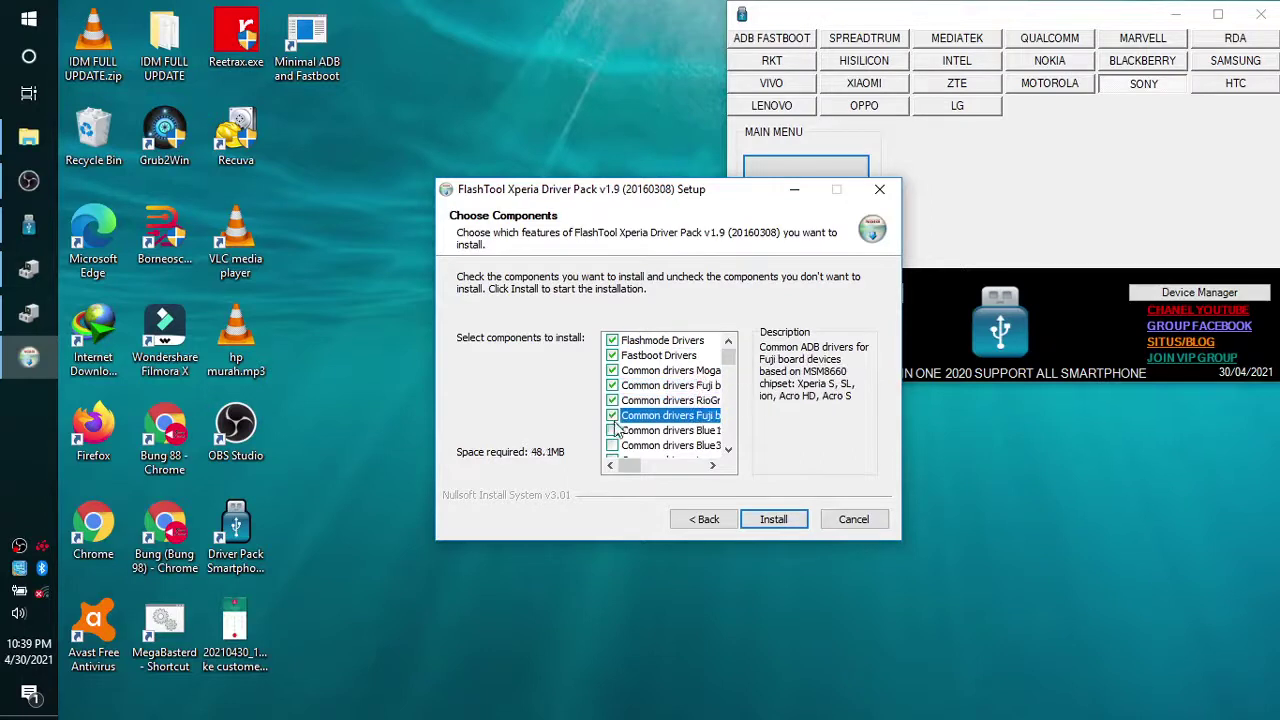
pyautogui.click(612, 428)
pyautogui.scroll(-1, 616, 426)
pyautogui.click(612, 426)
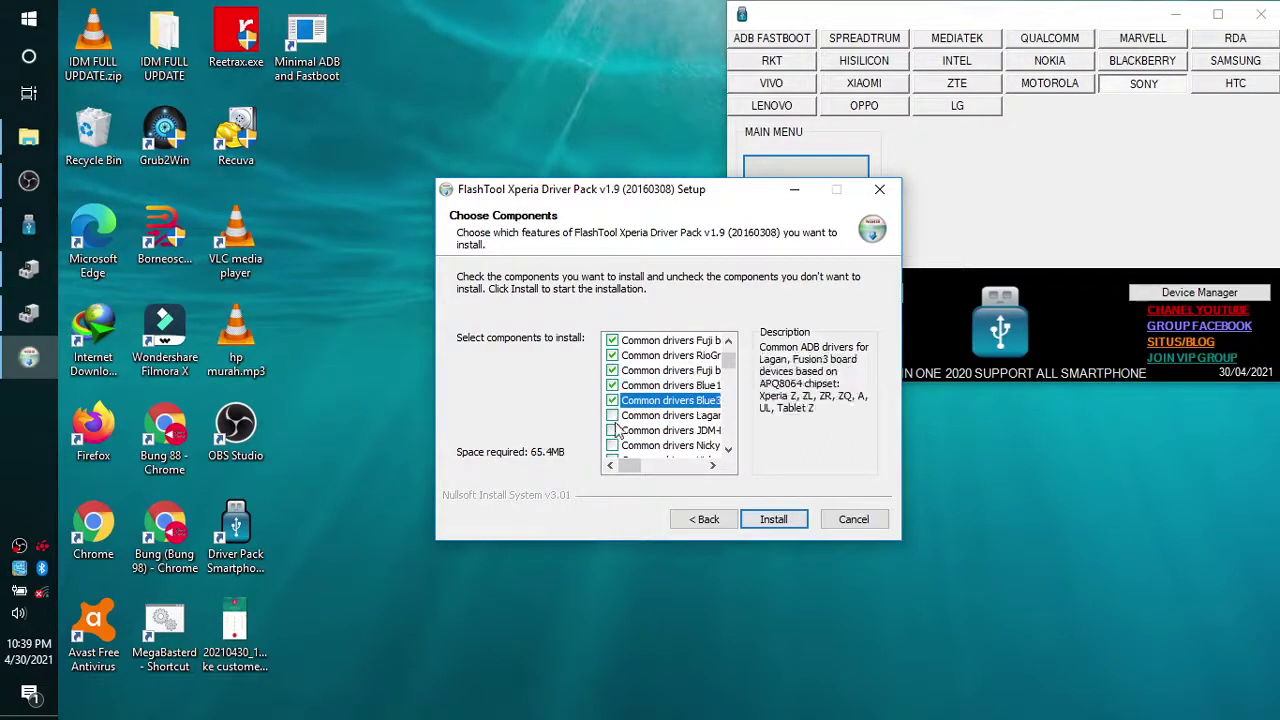
# - Select the remaining common driver components, from the Lagan board through Nicky, Viskan and Rhine to the last one before Sony Ericsson X8
pyautogui.click(612, 417)
pyautogui.click(614, 441)
pyautogui.click(614, 441)
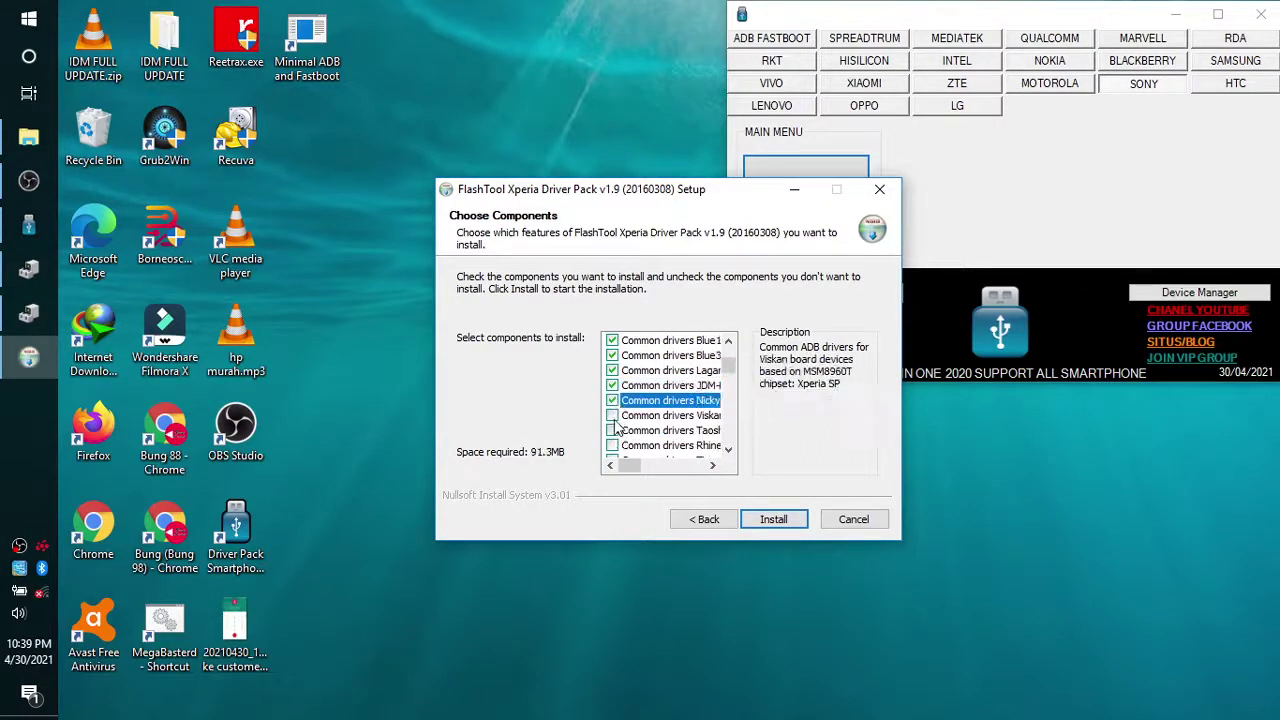
pyautogui.click(614, 441)
pyautogui.scroll(-1, 617, 441)
pyautogui.scroll(-1, 615, 438)
pyautogui.click(612, 355)
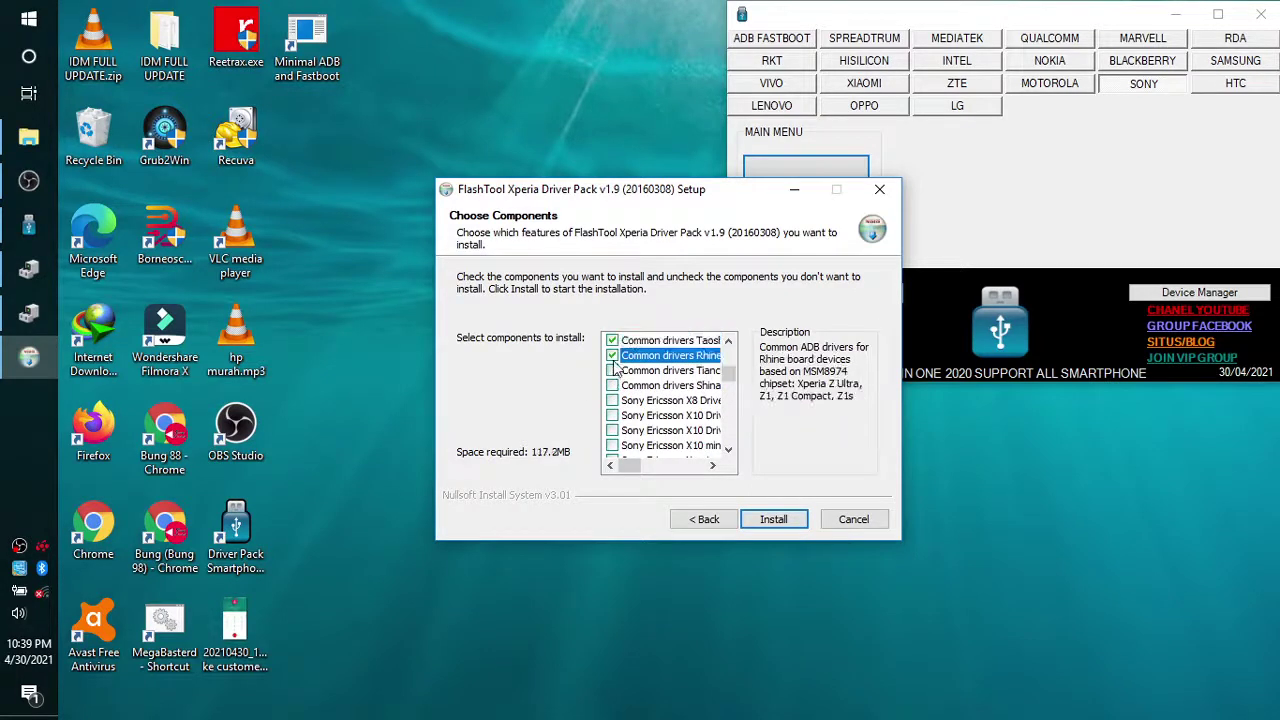
pyautogui.click(612, 385)
pyautogui.click(612, 370)
# - Select the Sony Ericsson X8, X10, X10 mini and Xperia driver components, plus both Xperia acro HD drivers
pyautogui.click(612, 400)
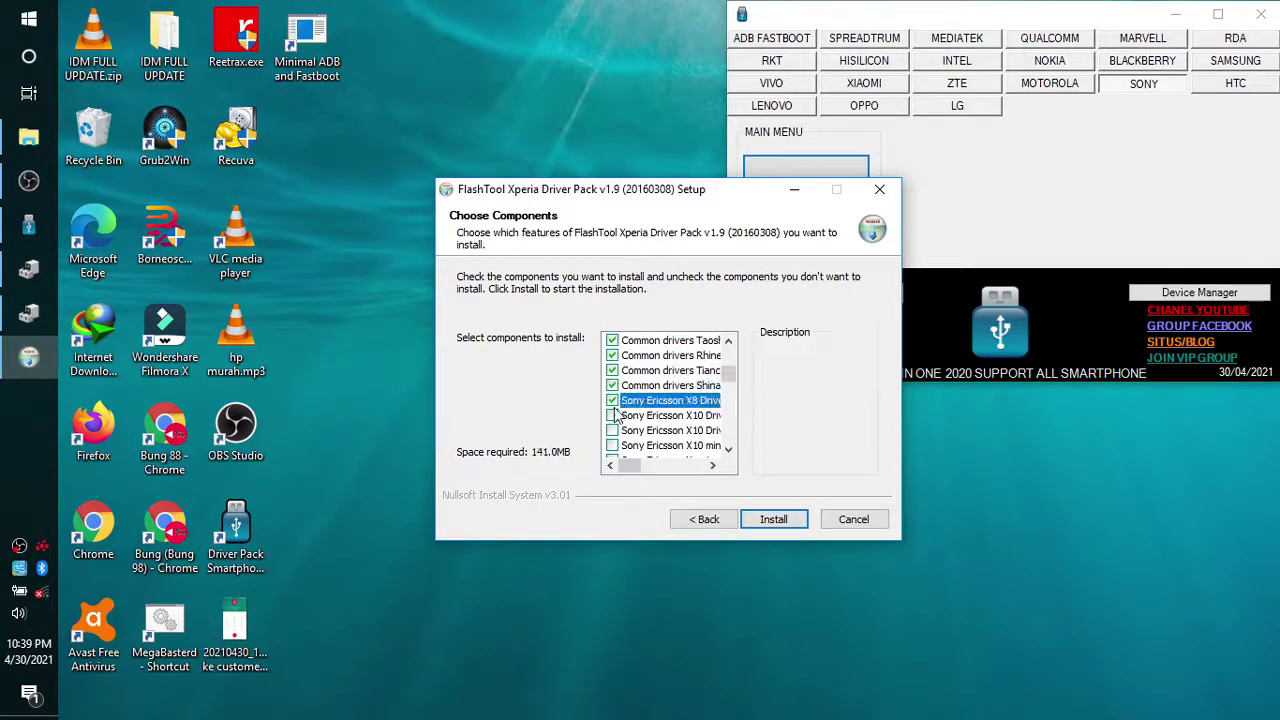
pyautogui.click(612, 415)
pyautogui.click(612, 430)
pyautogui.scroll(-1, 614, 441)
pyautogui.click(612, 400)
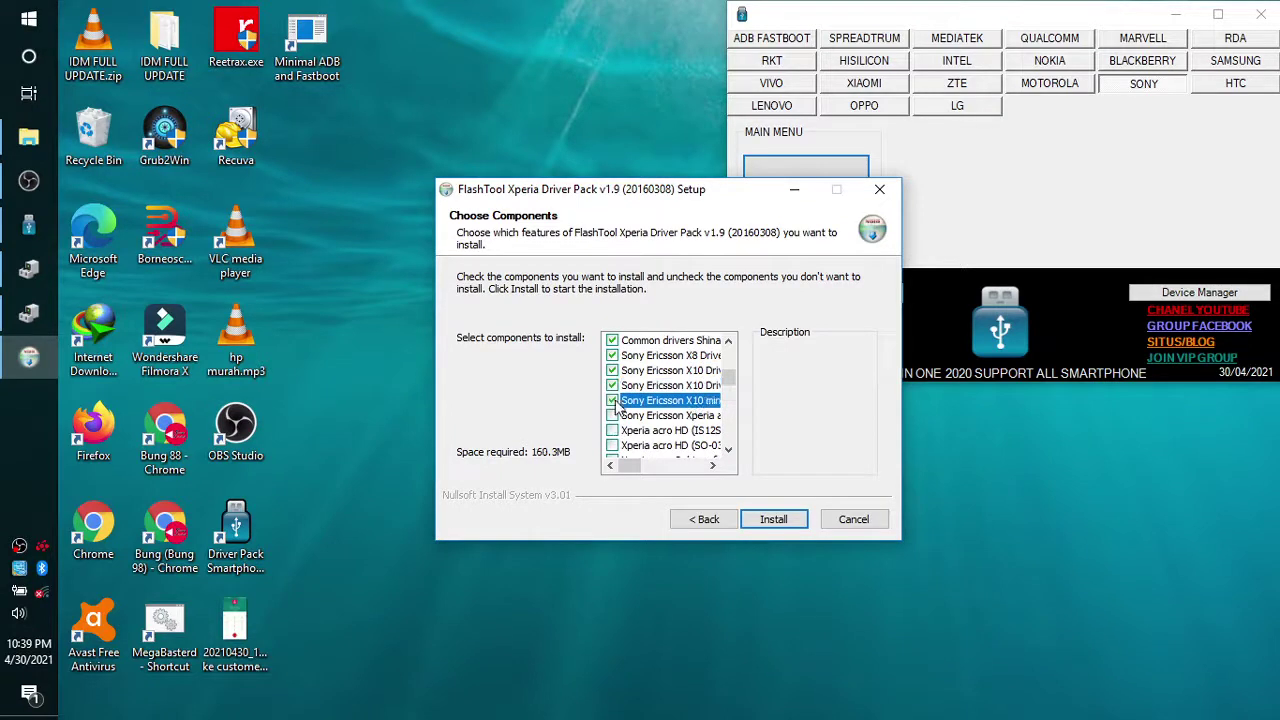
pyautogui.click(612, 415)
pyautogui.click(614, 445)
pyautogui.click(612, 430)
# - Select the Xperia acro S, GX (SO-04D), NX, P/U and pro/ray driver components
pyautogui.scroll(-2, 612, 430)
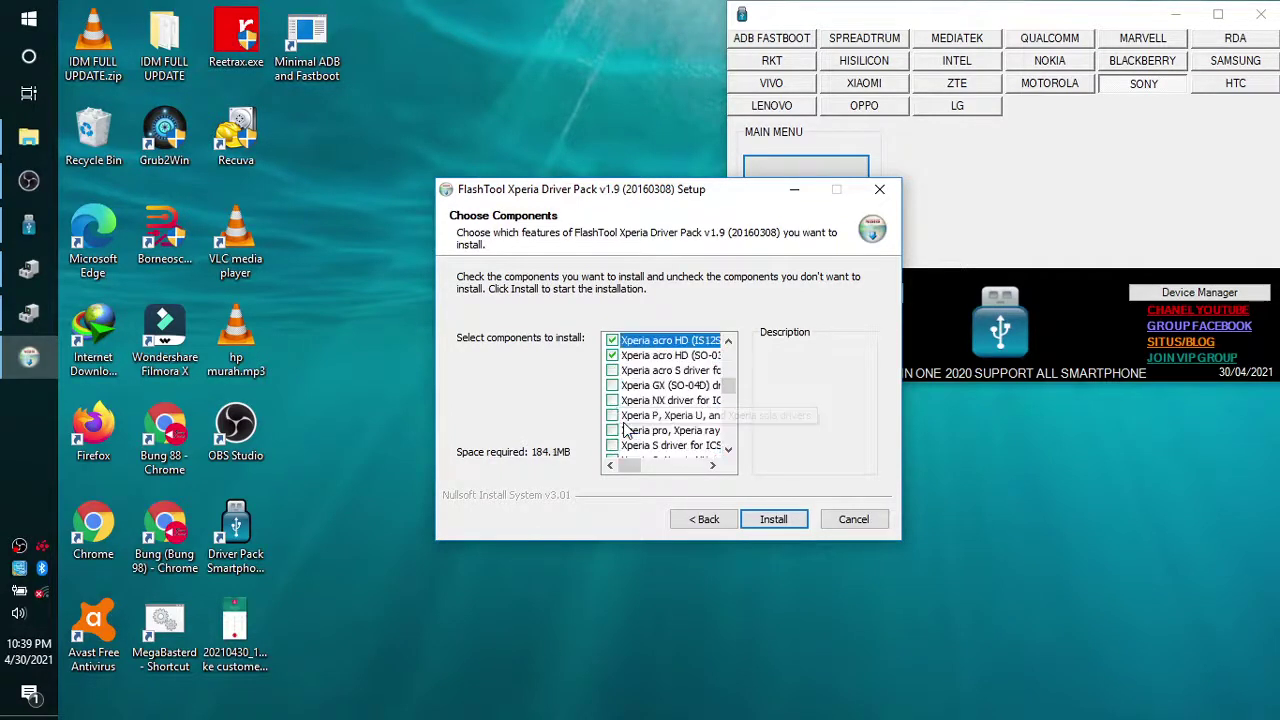
pyautogui.click(612, 385)
pyautogui.press('Up')
pyautogui.press('space')
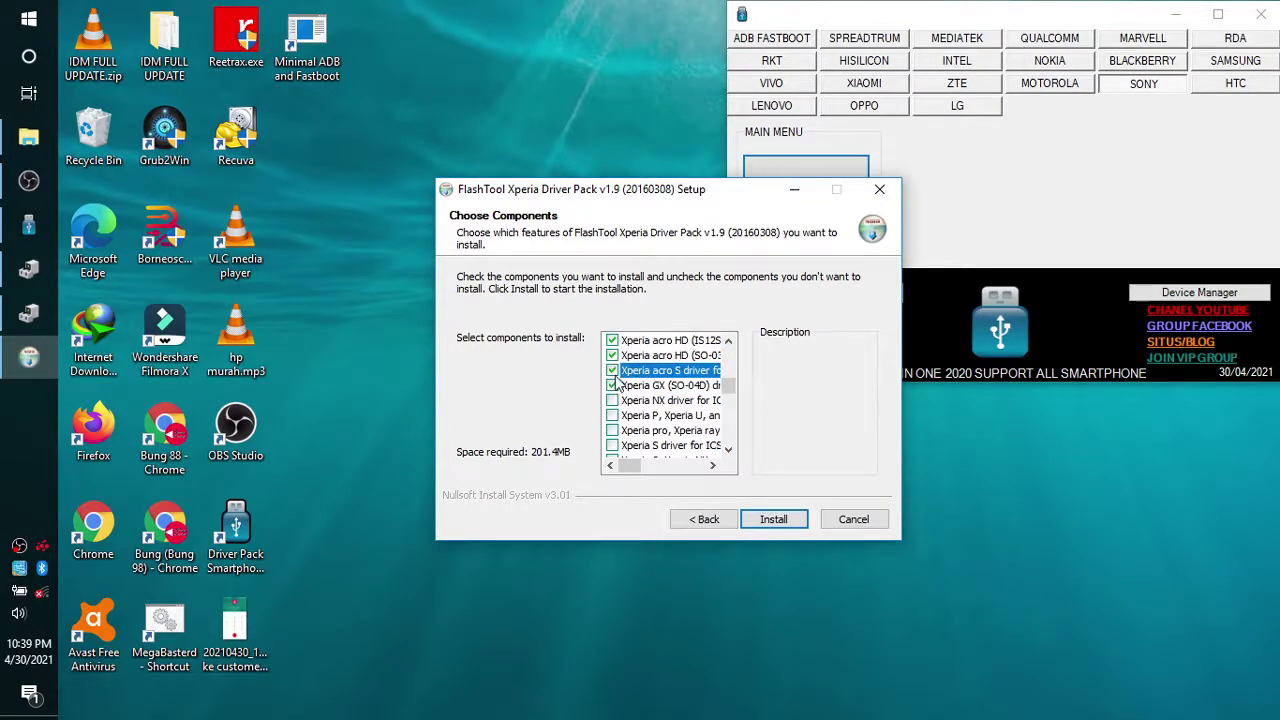
pyautogui.click(612, 400)
pyautogui.click(612, 415)
pyautogui.click(612, 430)
pyautogui.scroll(-1, 617, 438)
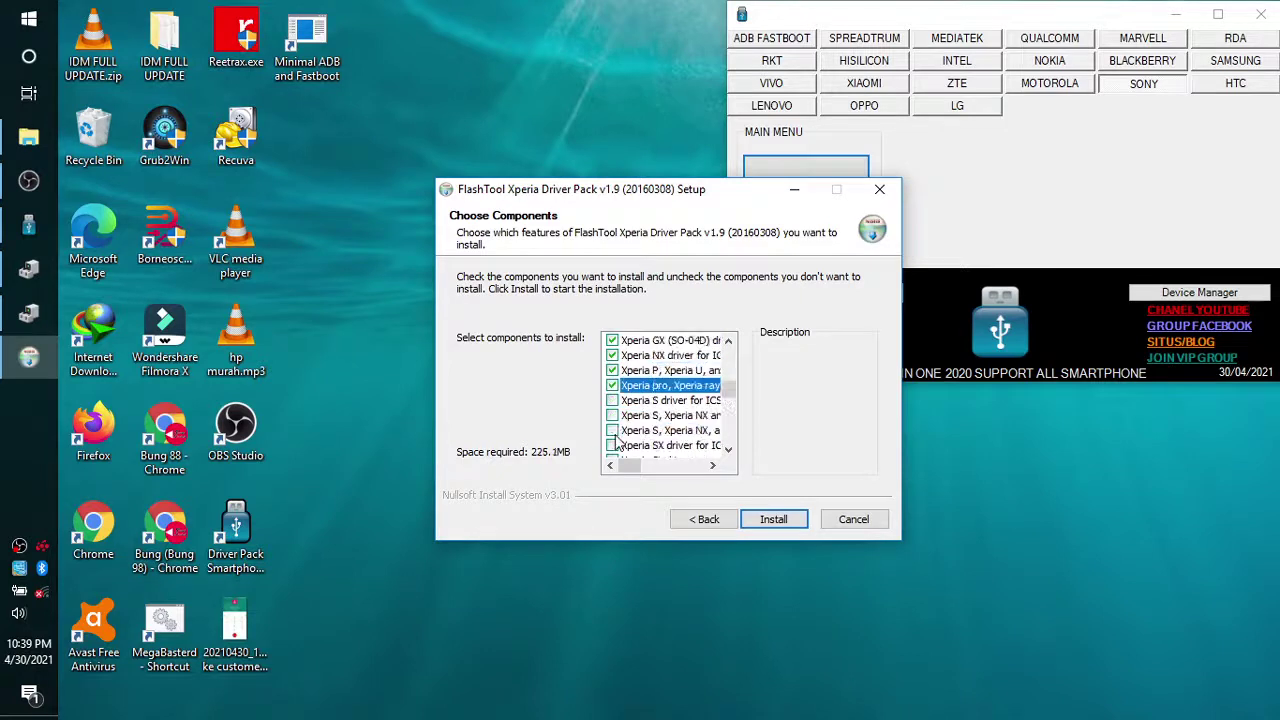
# - Select the Xperia S driver components, including the shared Xperia S/NX ones, plus the Xperia SX, SL, TX and VL drivers
pyautogui.click(612, 400)
pyautogui.click(612, 430)
pyautogui.click(612, 415)
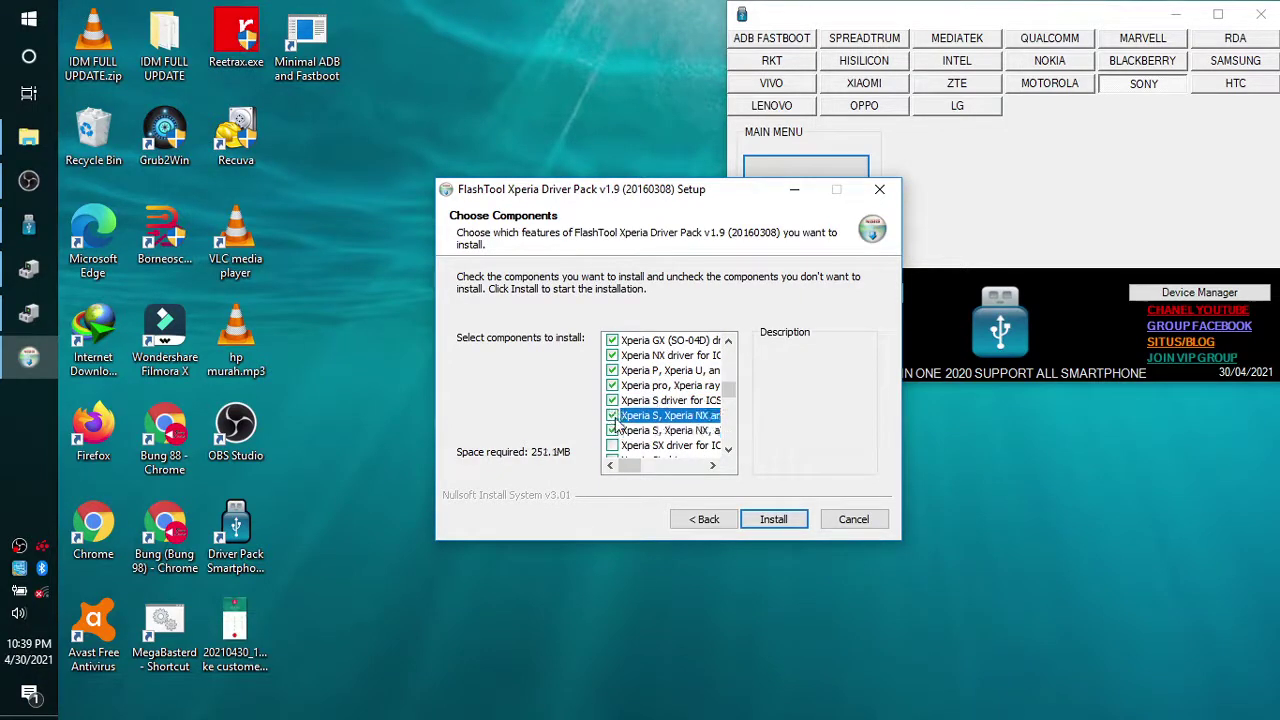
pyautogui.scroll(-1, 615, 428)
pyautogui.click(612, 400)
pyautogui.click(612, 415)
pyautogui.click(612, 430)
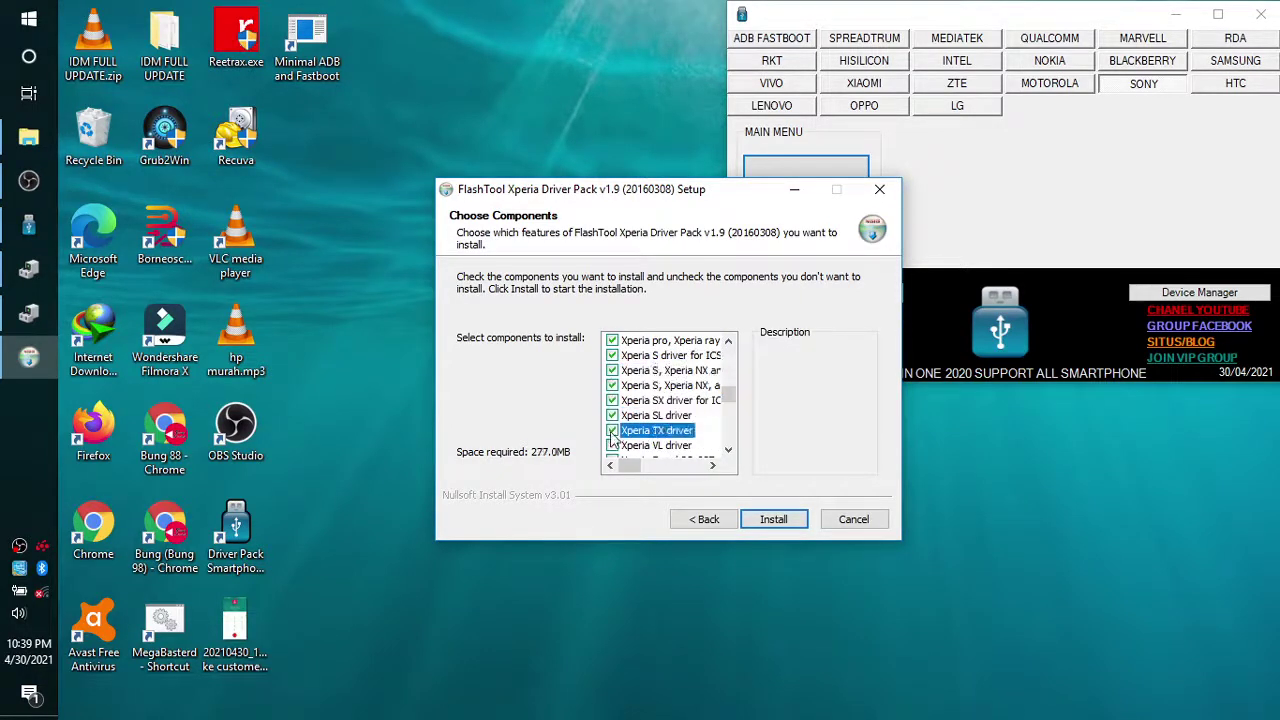
pyautogui.click(612, 445)
# - Select the Xperia Z and SO-02E, Tablet Z, Z Ultra, Z Ultra XL39h, Z1, Z1 L39h and Sony Z Ultra Google driver components
pyautogui.scroll(-2, 618, 417)
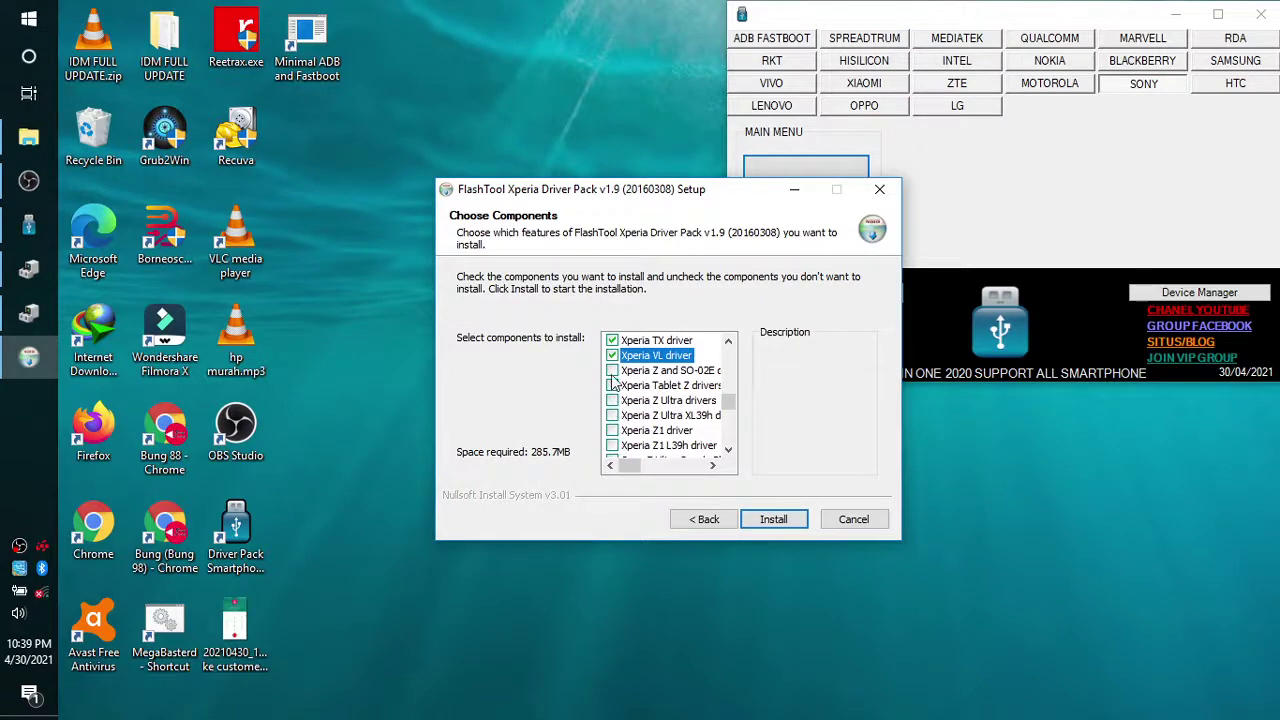
pyautogui.click(612, 370)
pyautogui.click(612, 385)
pyautogui.click(612, 400)
pyautogui.click(612, 415)
pyautogui.click(612, 430)
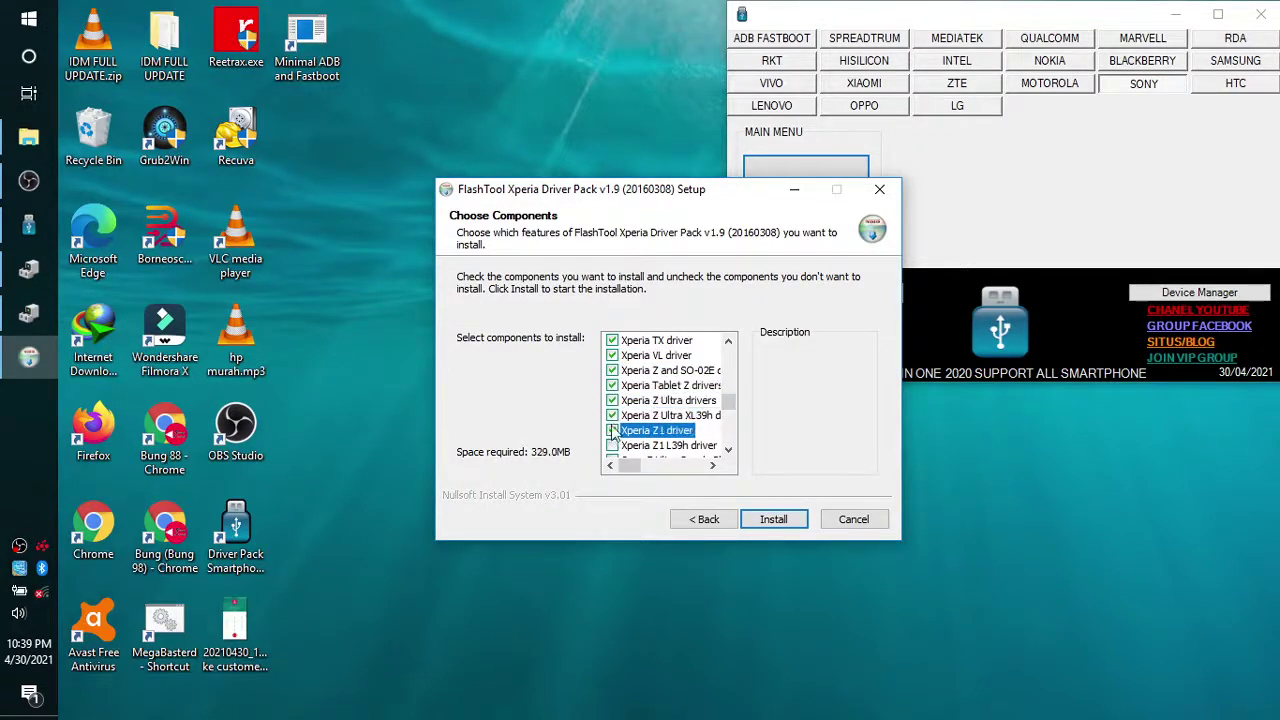
pyautogui.scroll(-1, 612, 450)
pyautogui.click(612, 400)
pyautogui.click(612, 415)
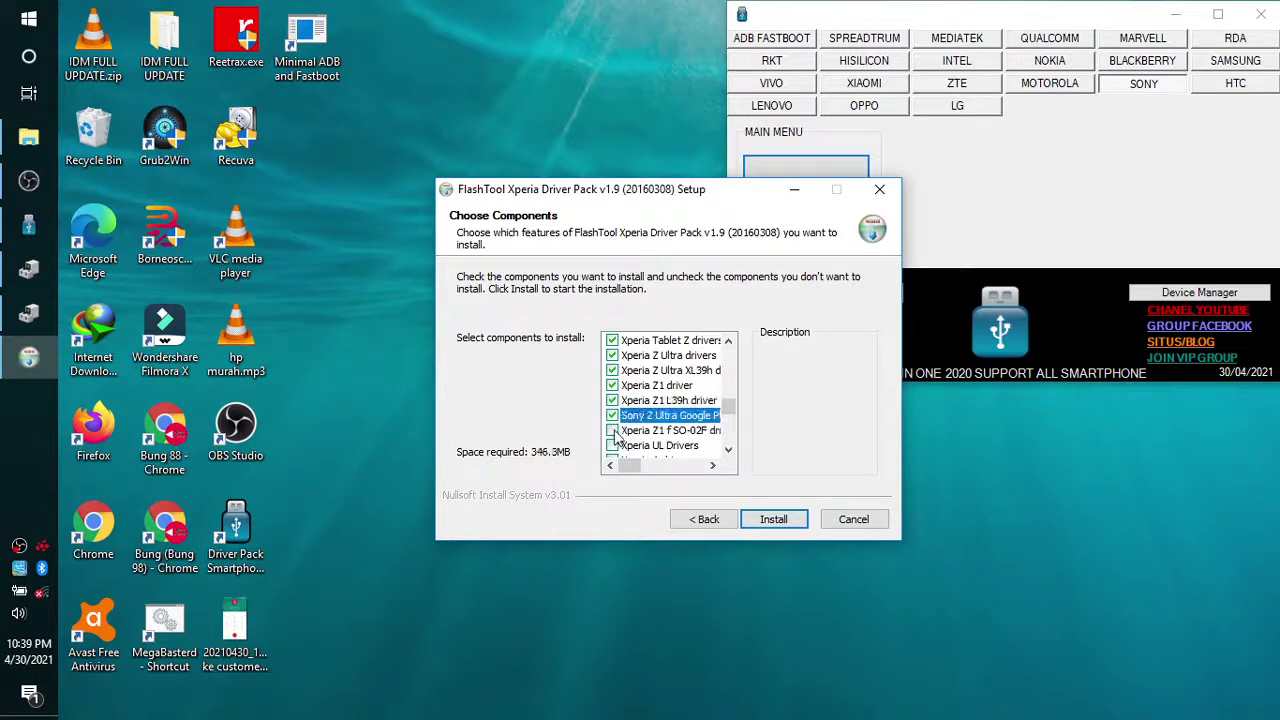
# - Select the Xperia Z1 f SO-02F, UL, A, Z1 Compact, both remaining Z_Ultra and T2 Ultra driver components
pyautogui.click(612, 430)
pyautogui.click(612, 445)
pyautogui.scroll(-2, 614, 445)
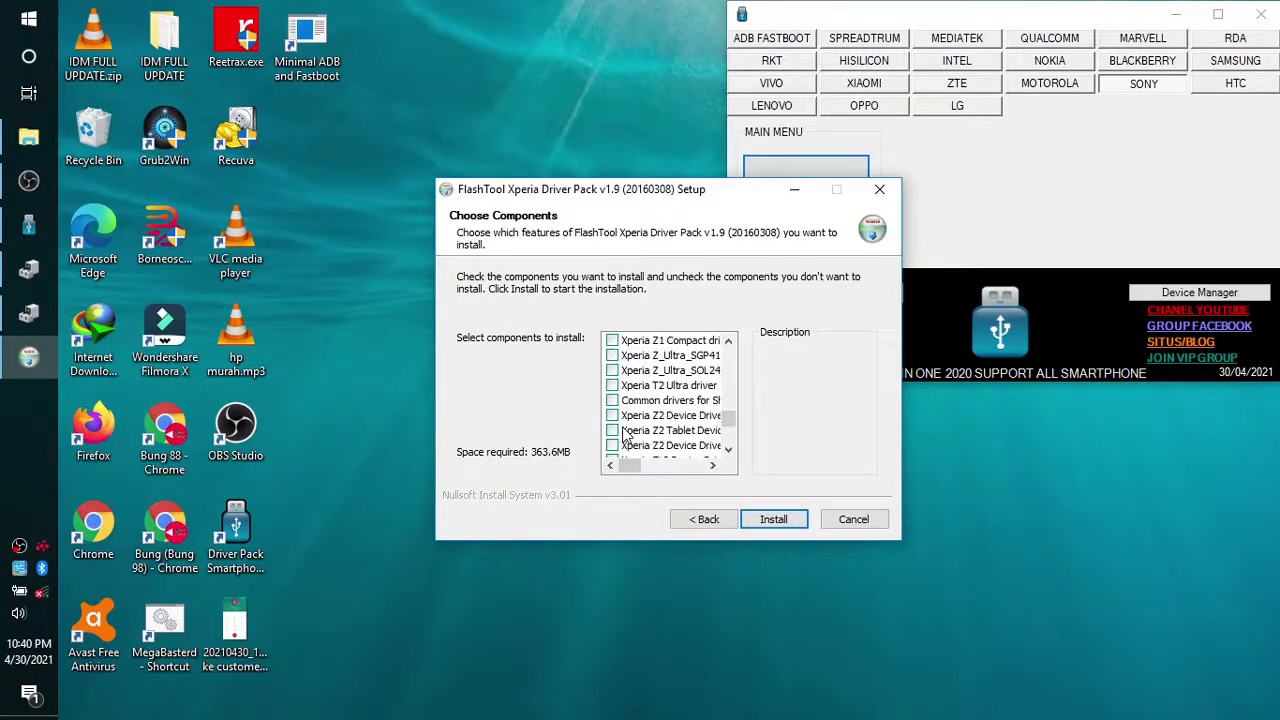
pyautogui.click(612, 370)
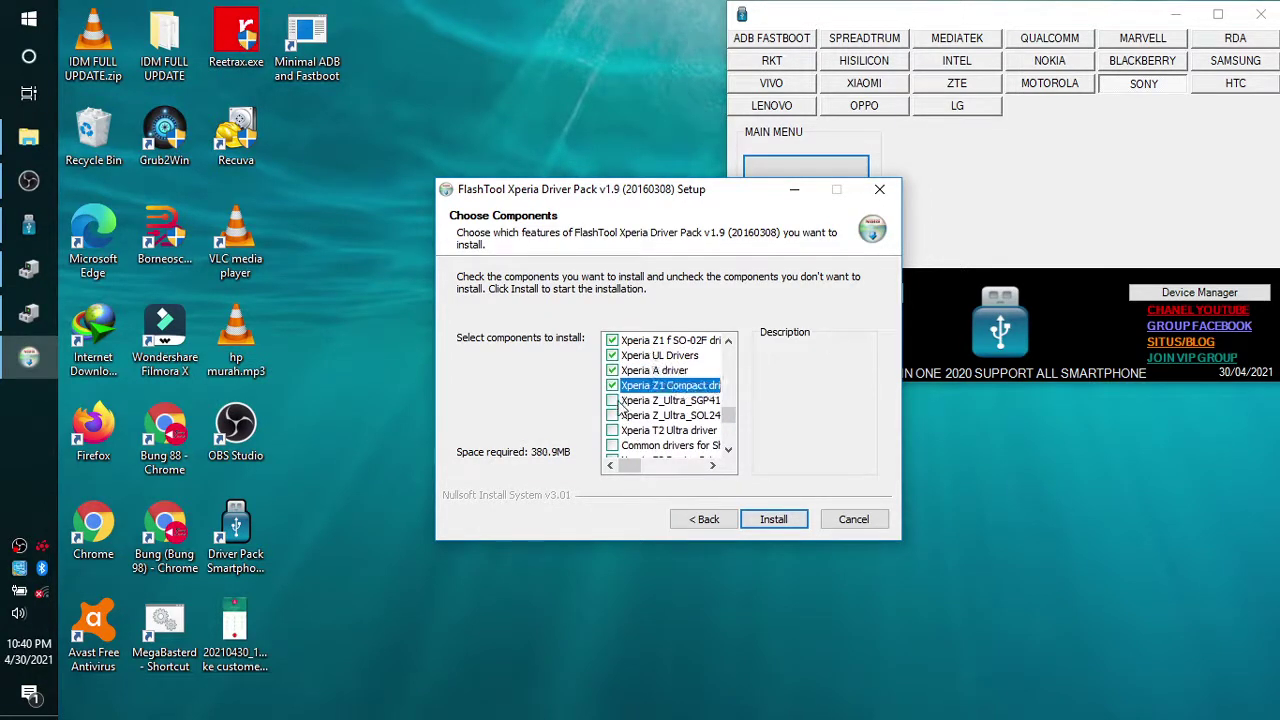
pyautogui.scroll(-1, 612, 430)
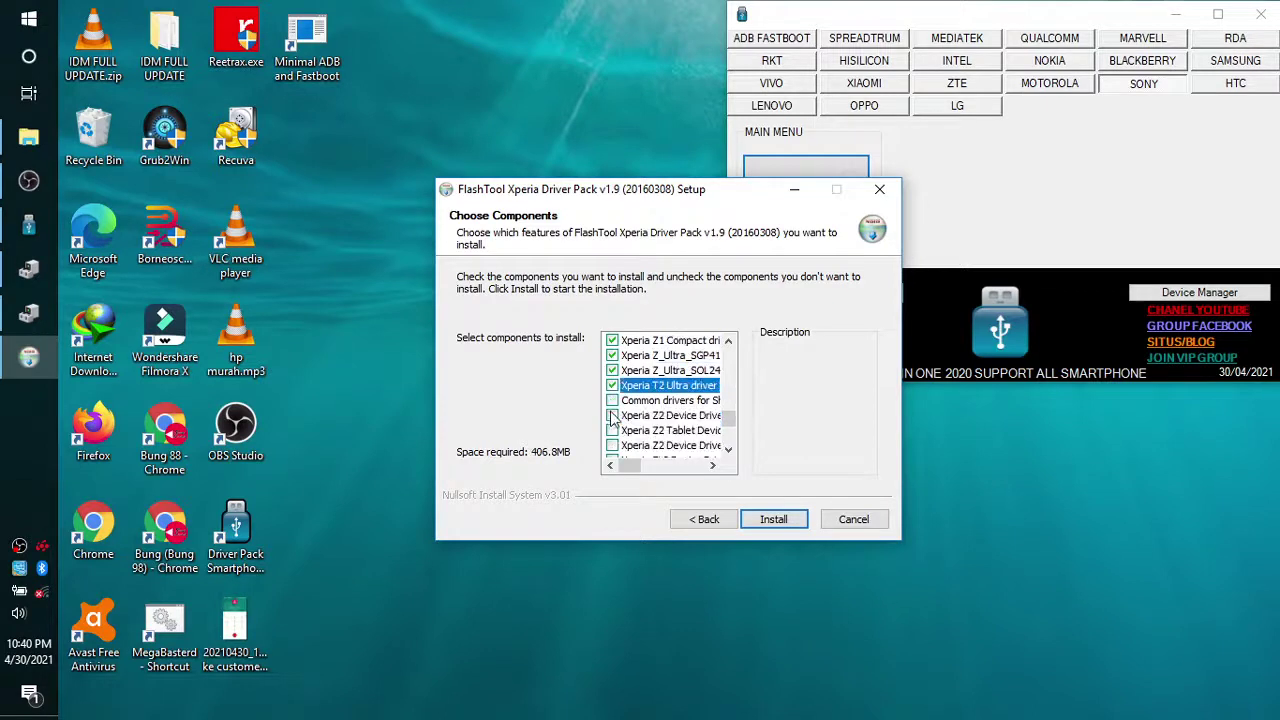
# - Select the common drivers entry after T2 Ultra, plus the Xperia Z2, Z2 Tablet, ZL2, A2 (SO-04F) and Z3 device drivers
pyautogui.click(612, 400)
pyautogui.click(612, 415)
pyautogui.click(612, 430)
pyautogui.click(612, 445)
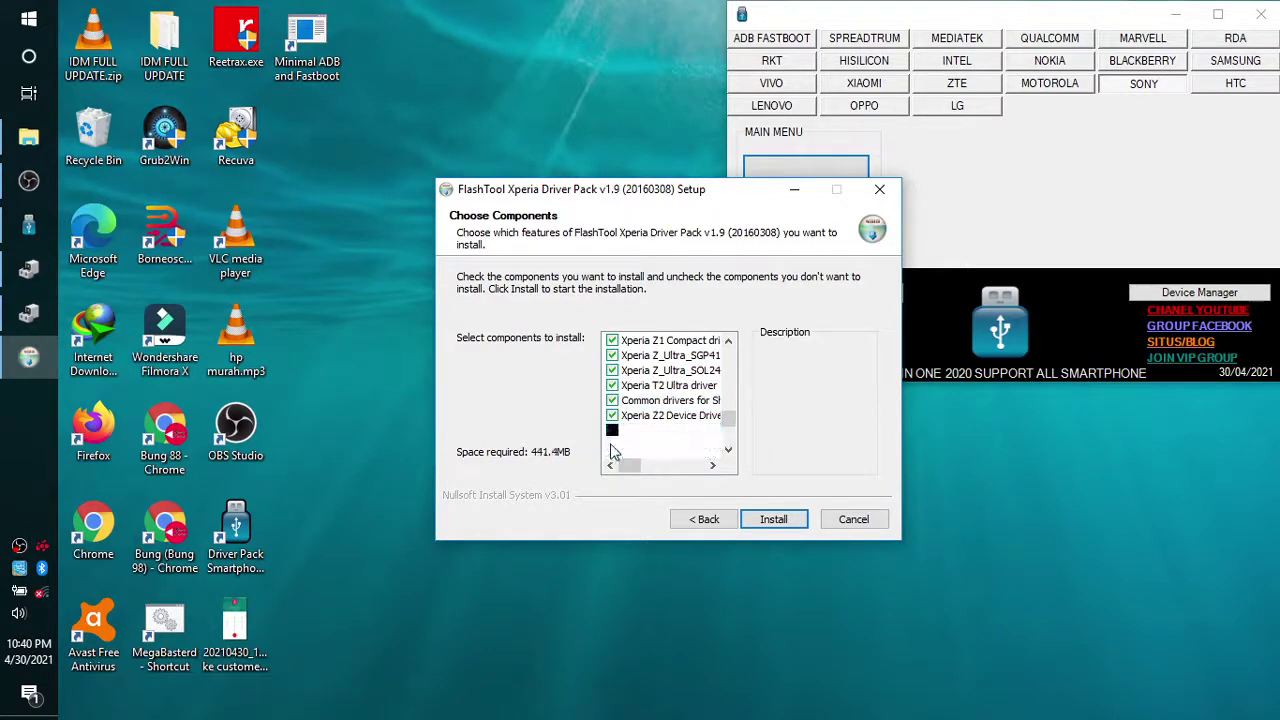
pyautogui.scroll(-1, 612, 432)
pyautogui.click(612, 415)
pyautogui.click(612, 430)
pyautogui.click(612, 445)
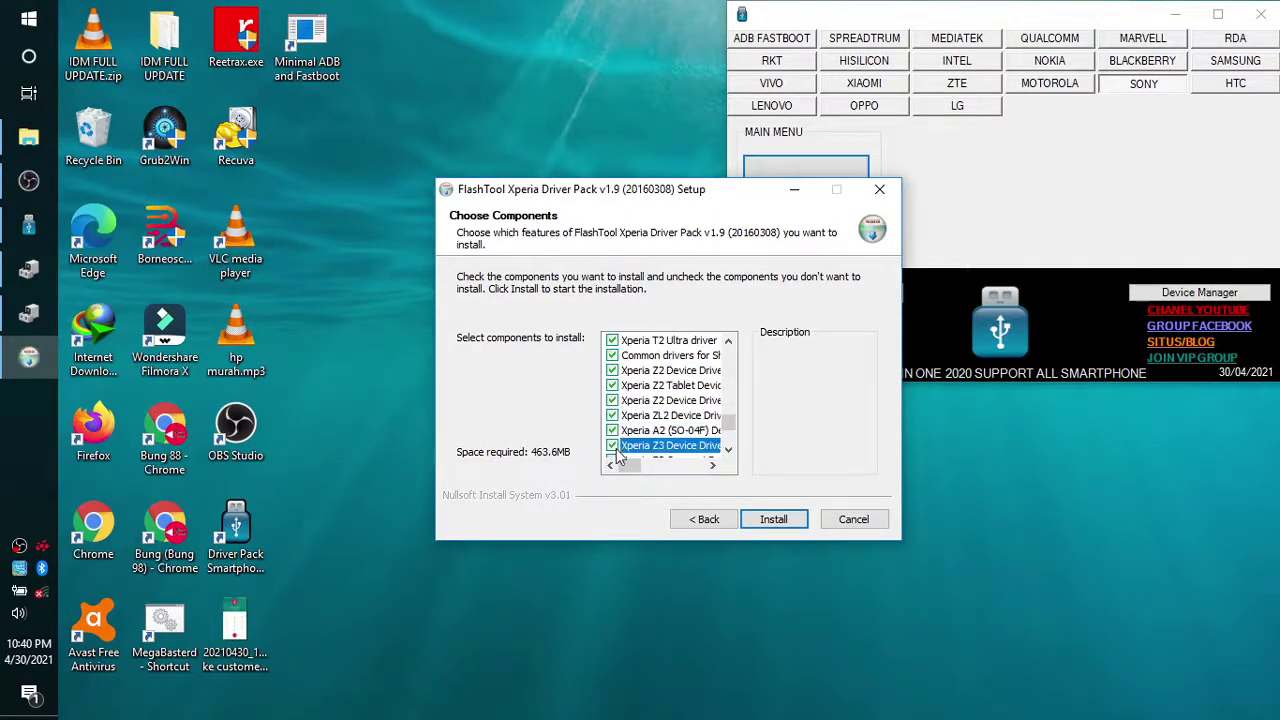
# - Select the Xperia Z3 Compact, Z3 Tablet Compact, Z3+, Z4, Z4 Tablet, Z5, Z5 Compact and Z5 Premium device drivers
pyautogui.scroll(-2, 620, 445)
pyautogui.click(612, 385)
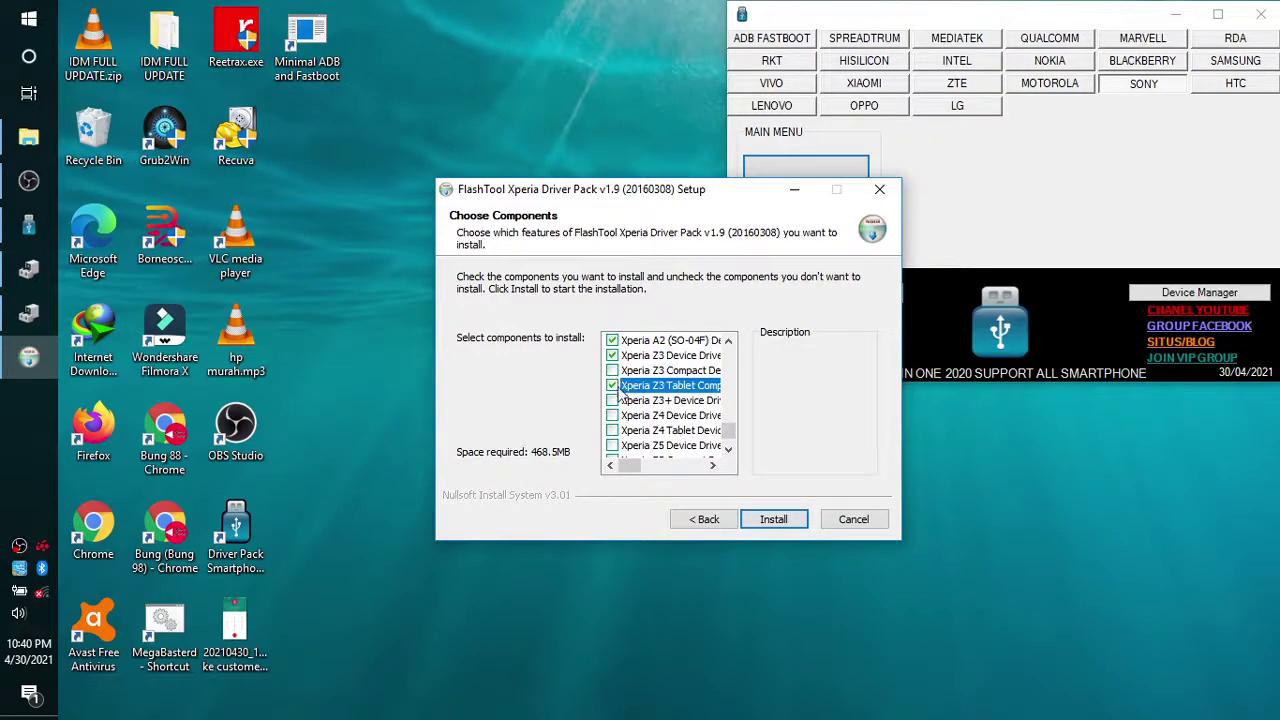
pyautogui.click(612, 370)
pyautogui.click(612, 385)
pyautogui.click(612, 400)
pyautogui.click(612, 415)
pyautogui.click(612, 430)
pyautogui.scroll(-1, 613, 432)
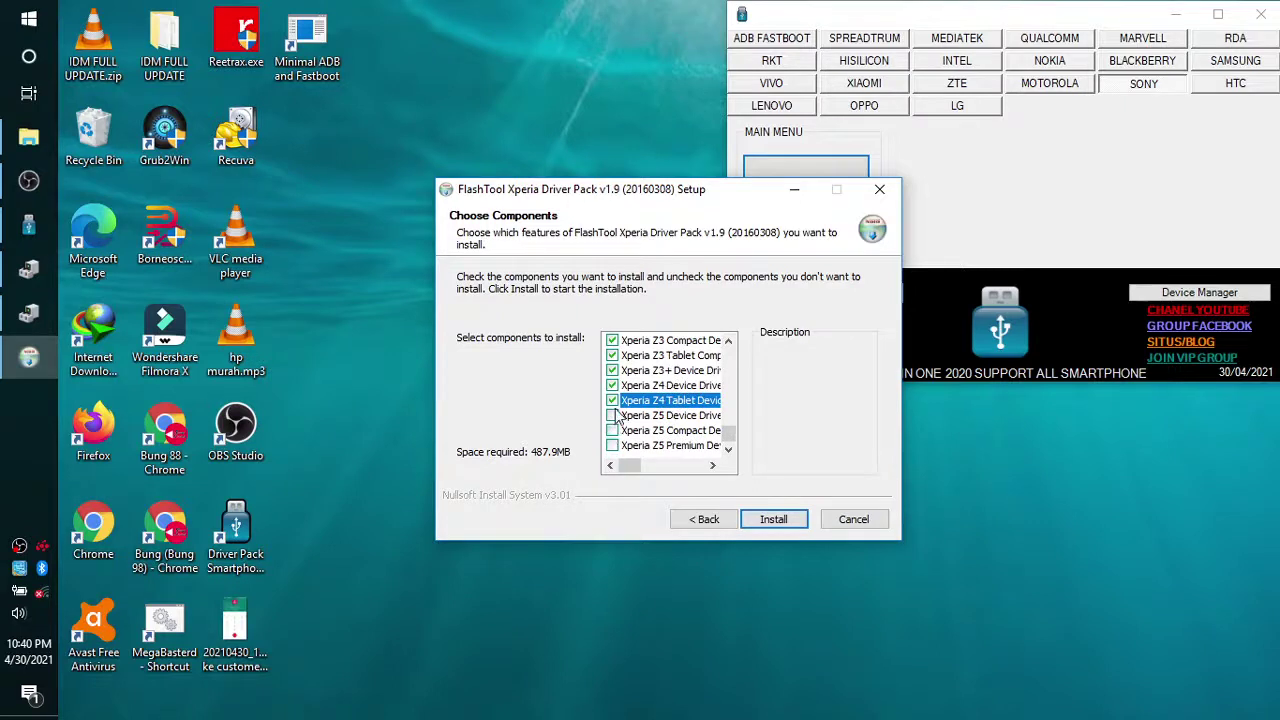
pyautogui.click(612, 415)
pyautogui.click(612, 430)
pyautogui.click(612, 445)
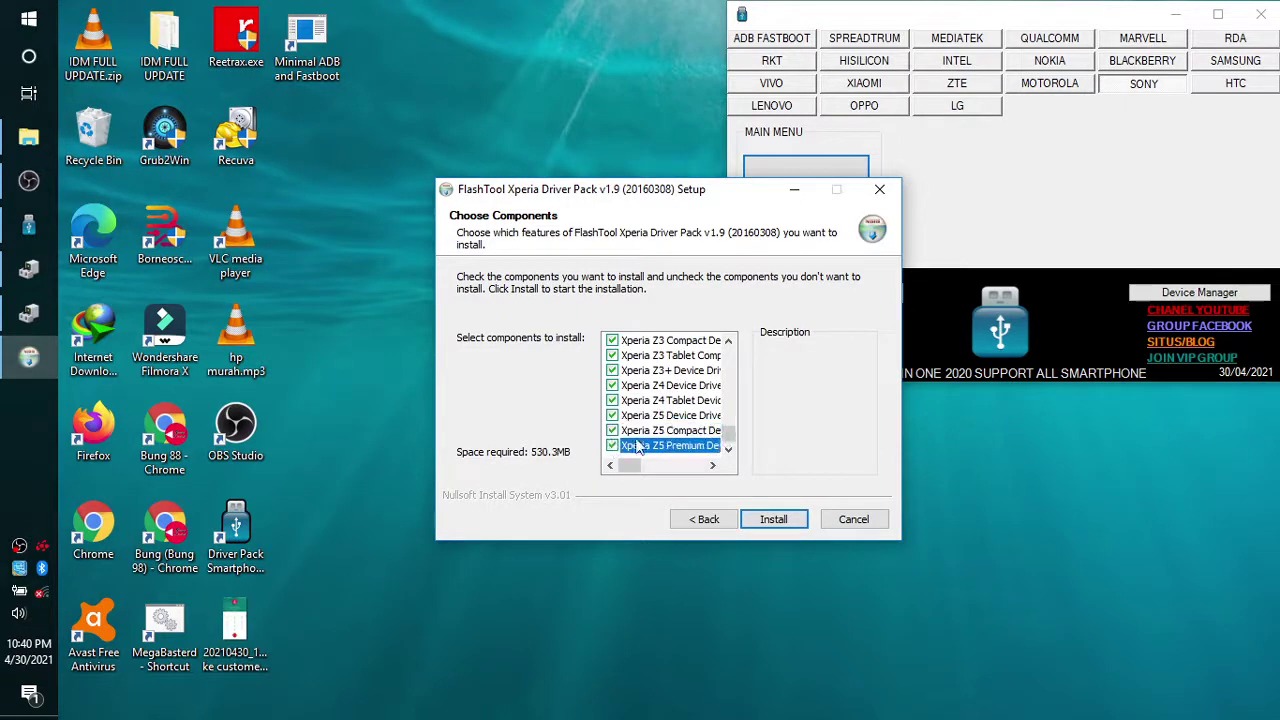
# - Review the full component selection and quit the FlashTool Xperia Driver Pack setup without installing
pyautogui.scroll(10, 636, 447)
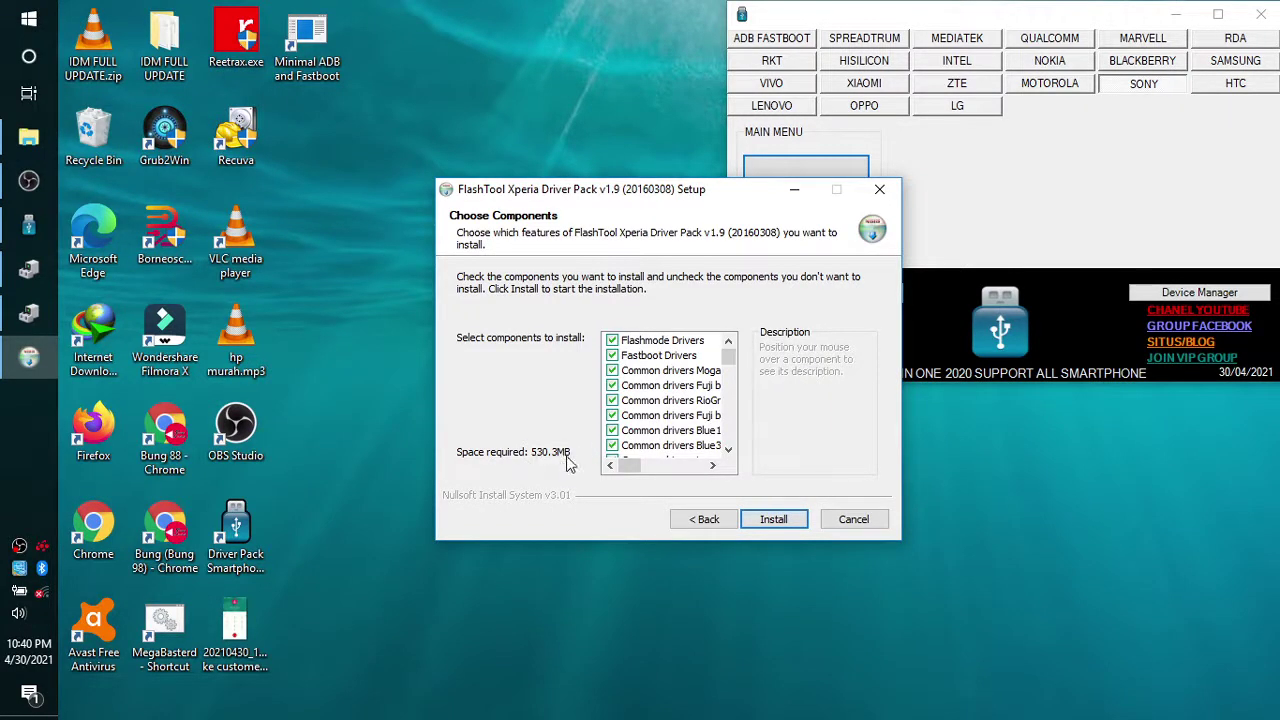
pyautogui.moveTo(729, 357)
pyautogui.mouseDown()
pyautogui.moveTo(732, 459)
pyautogui.moveTo(715, 347)
pyautogui.mouseUp()
pyautogui.scroll(-10, 715, 347)
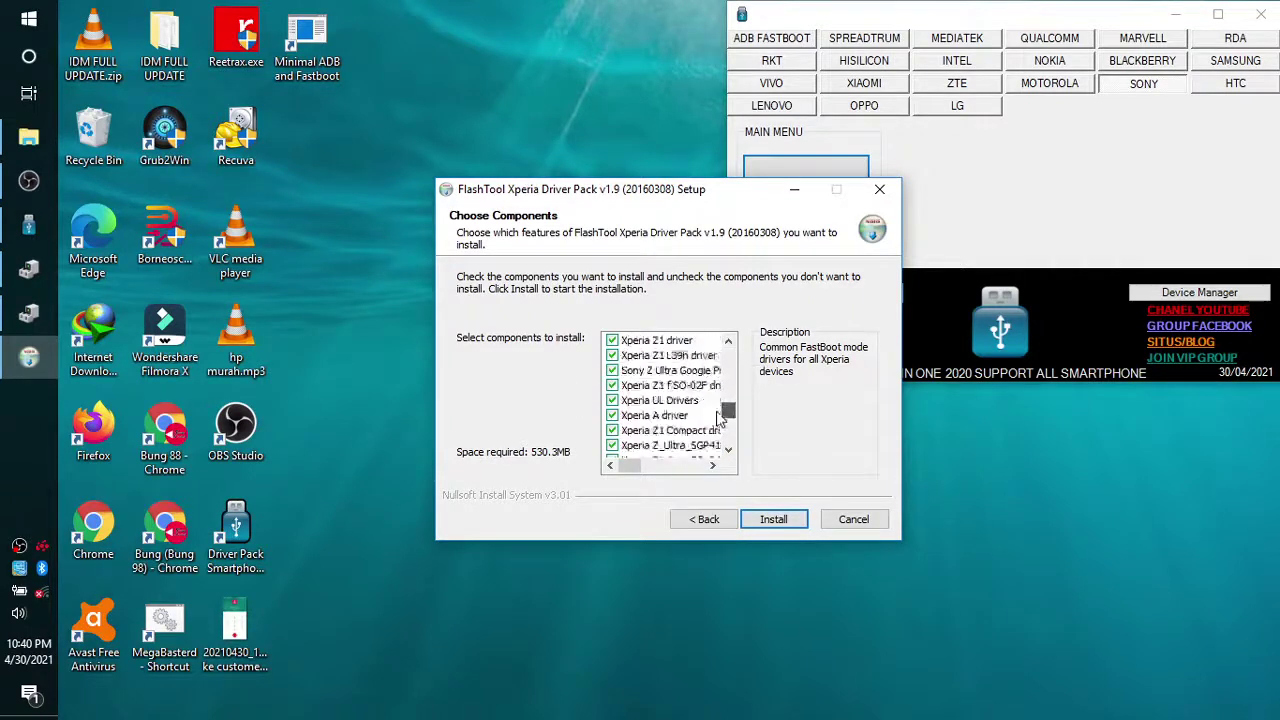
pyautogui.click(647, 447)
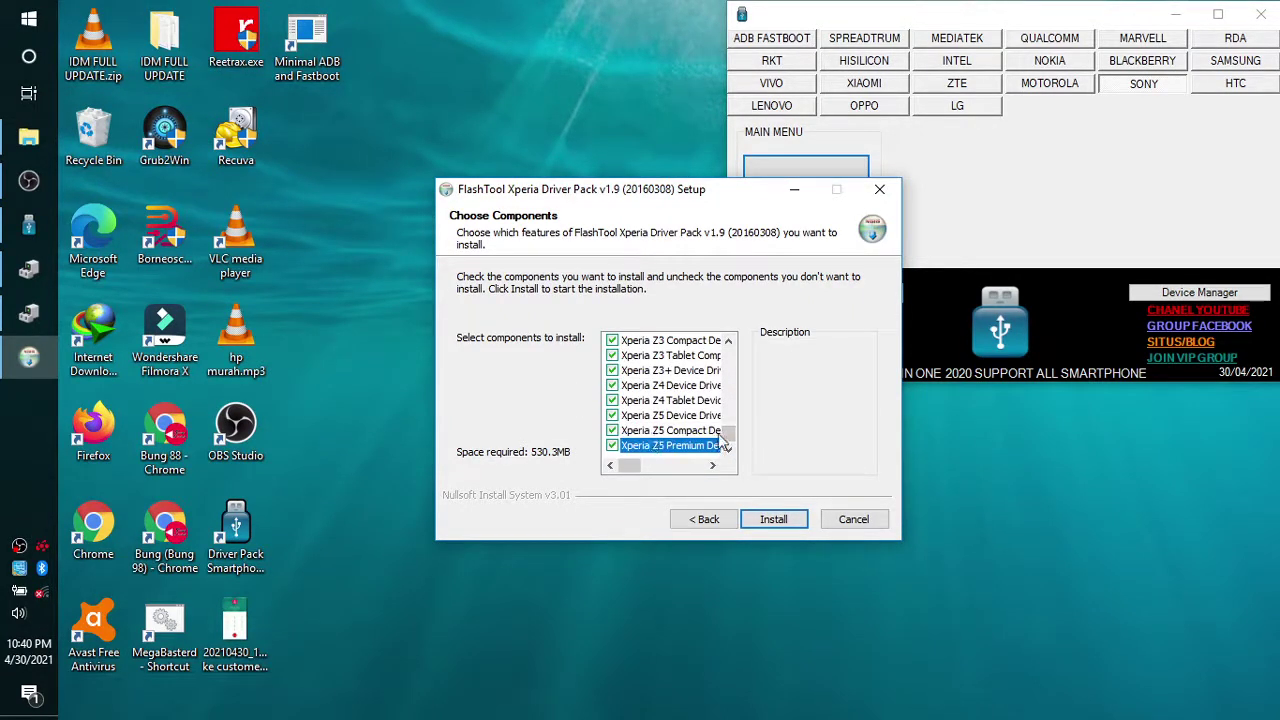
pyautogui.click(705, 519)
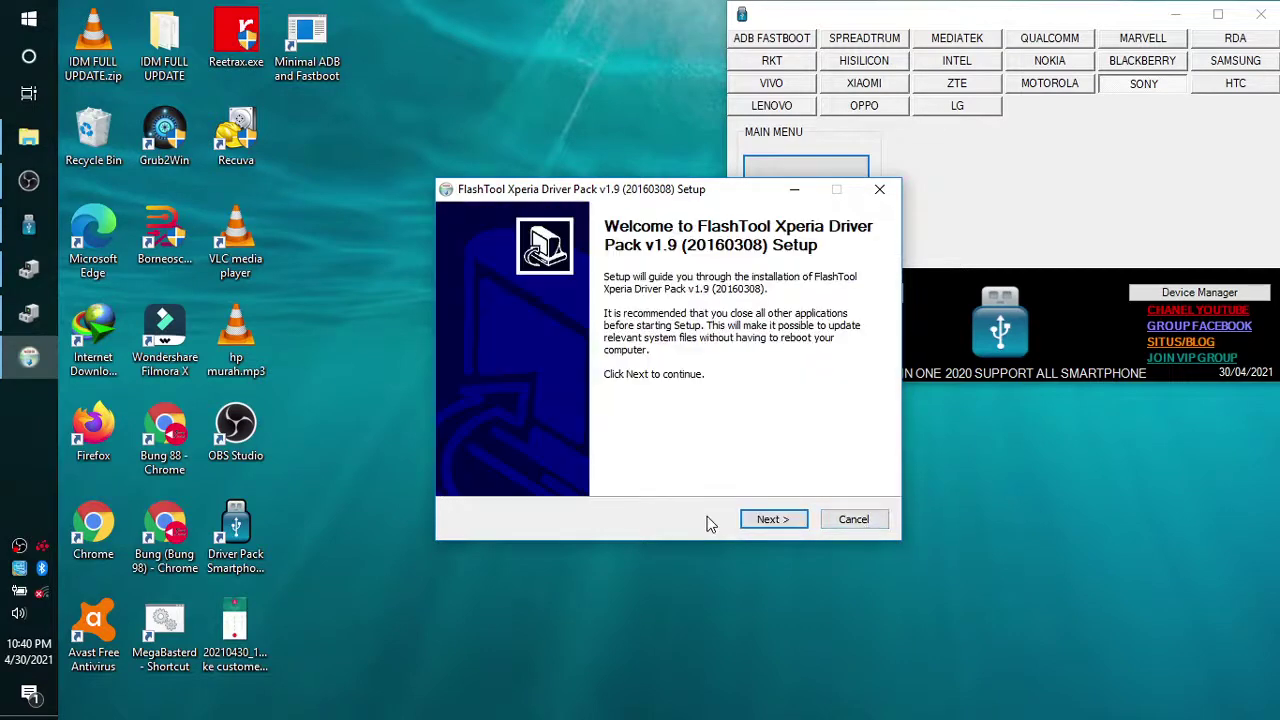
pyautogui.click(774, 518)
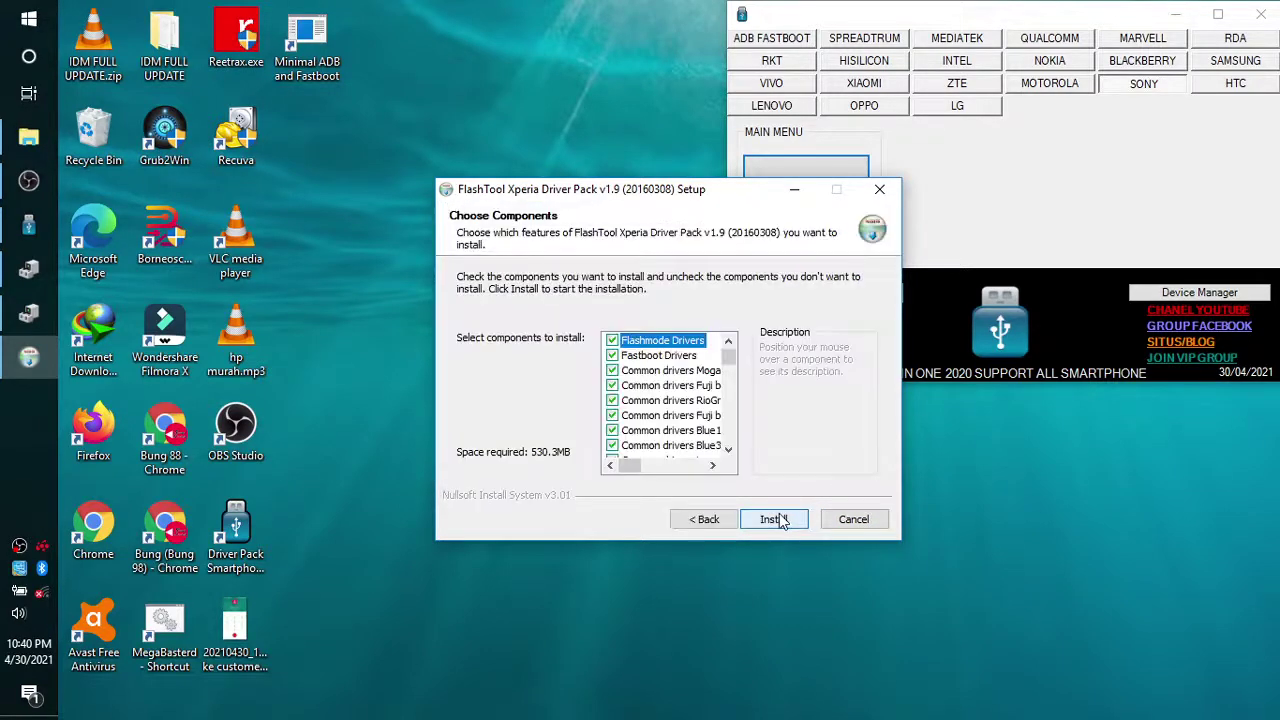
pyautogui.click(853, 519)
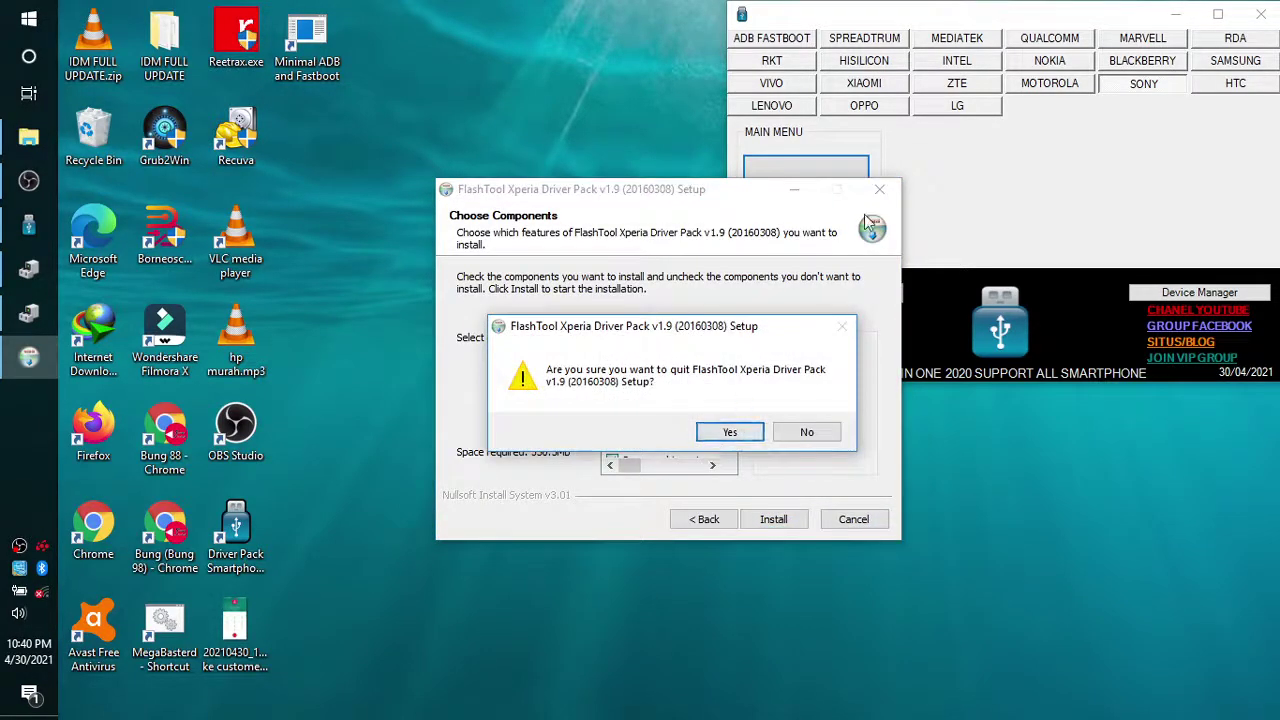
pyautogui.click(730, 432)
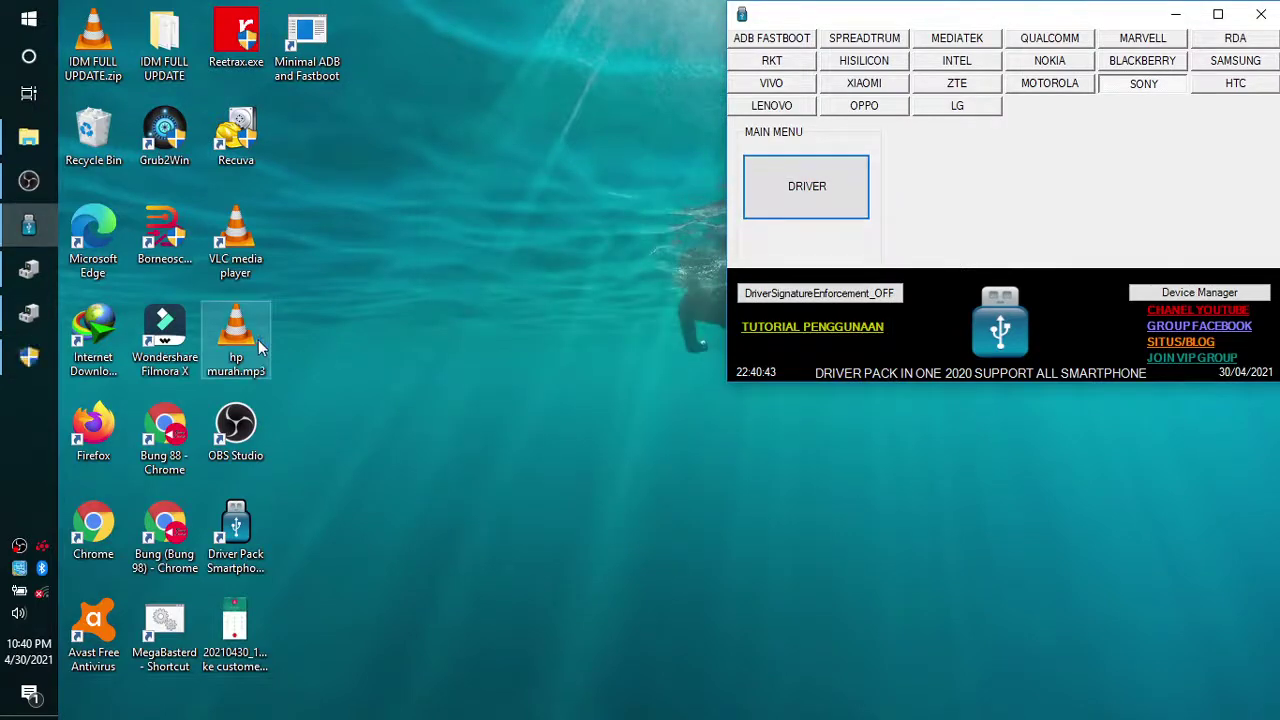
# - Reopen the FlashTool Xperia Driver Pack setup and install only the Flashmode Drivers and Fastboot Drivers components
pyautogui.click(28, 357)
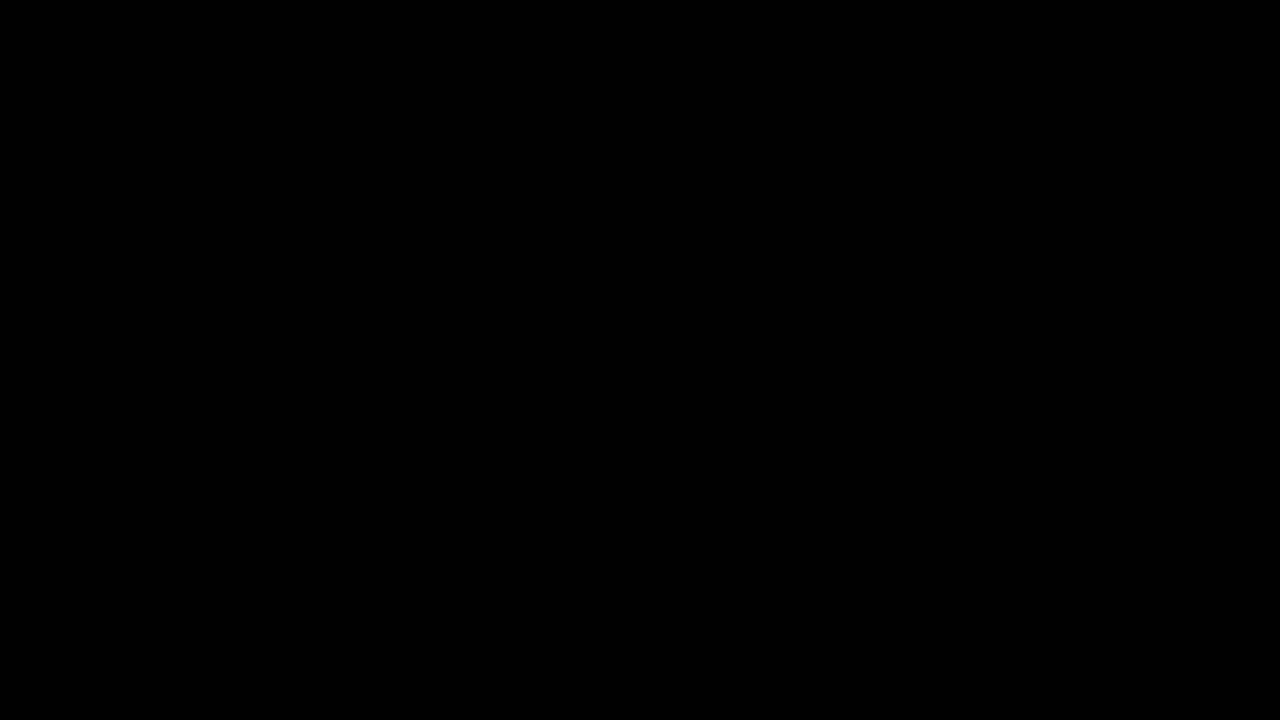
pyautogui.hotkey('alt', 'y')
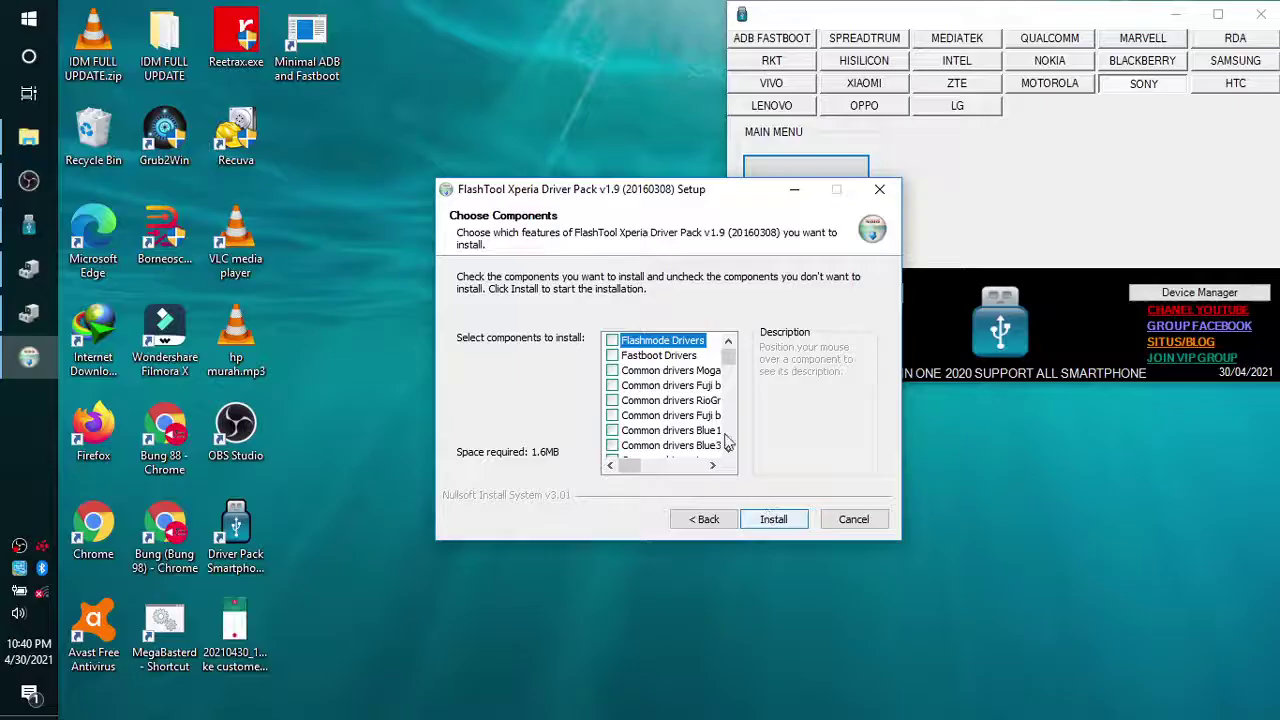
pyautogui.click(612, 357)
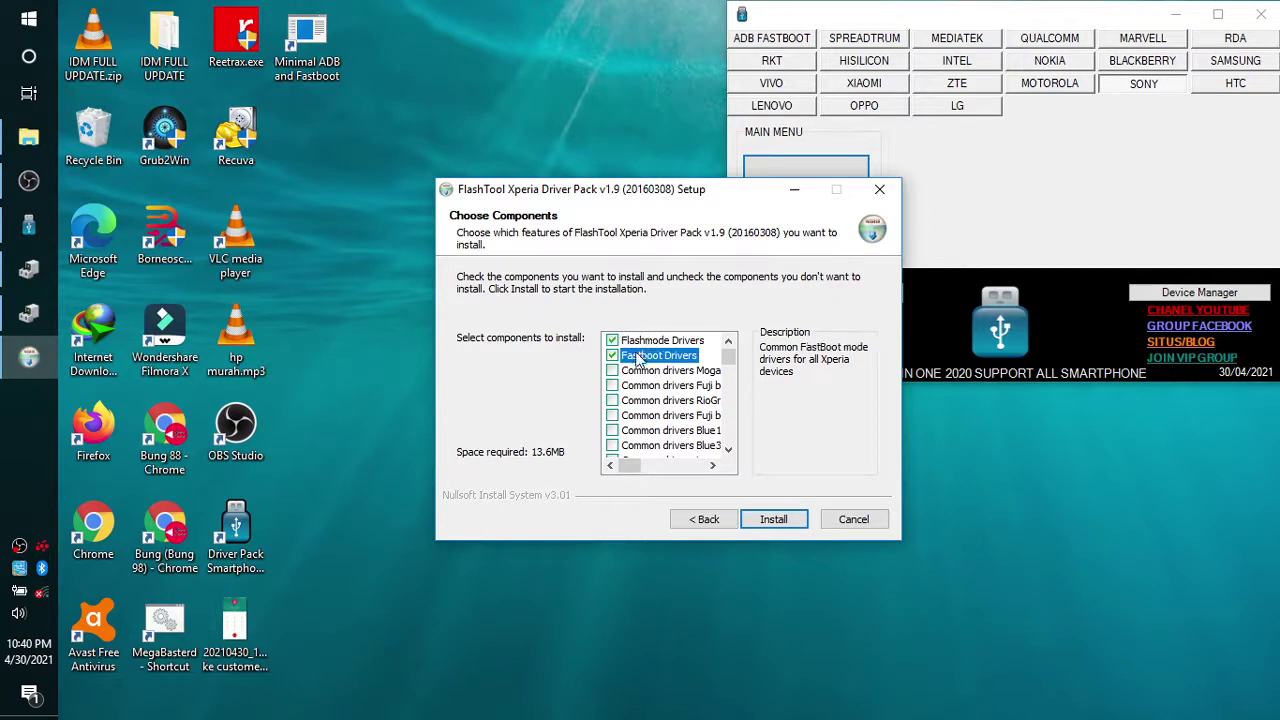
pyautogui.click(773, 519)
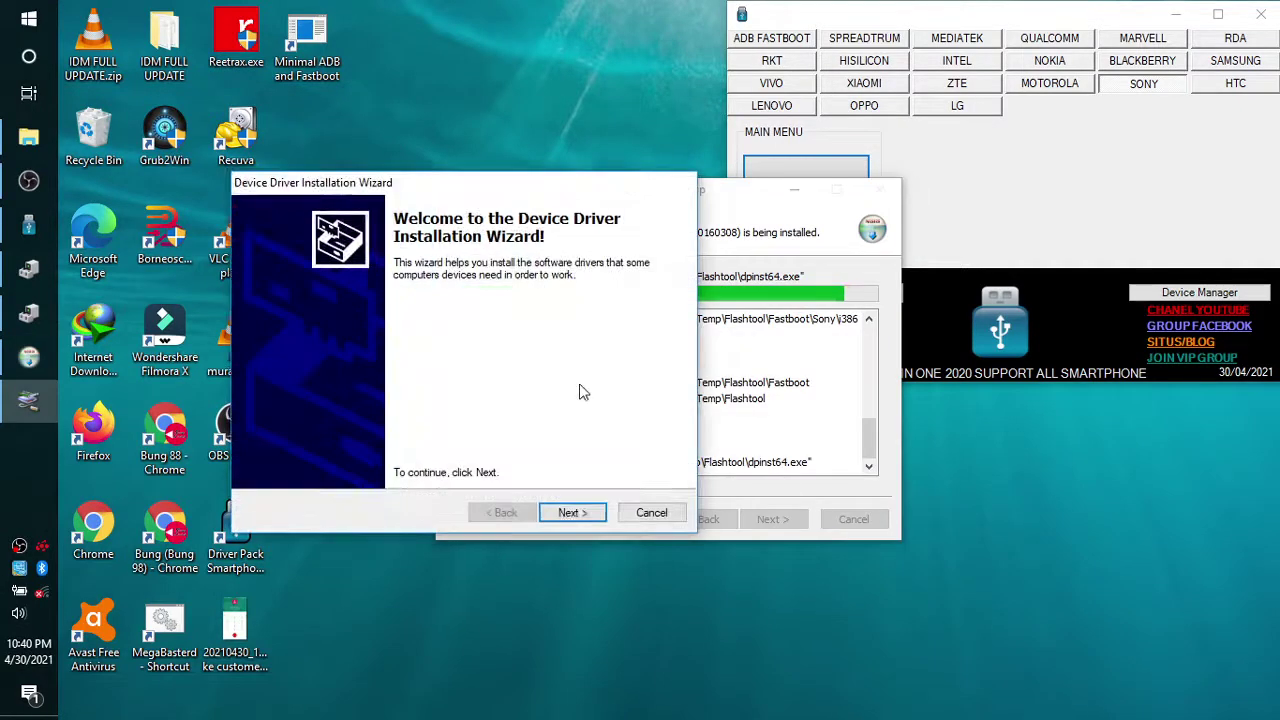
# - Complete the Device Driver Installation Wizard for the Sony drivers and finish the Xperia driver pack setup
pyautogui.click(572, 511)
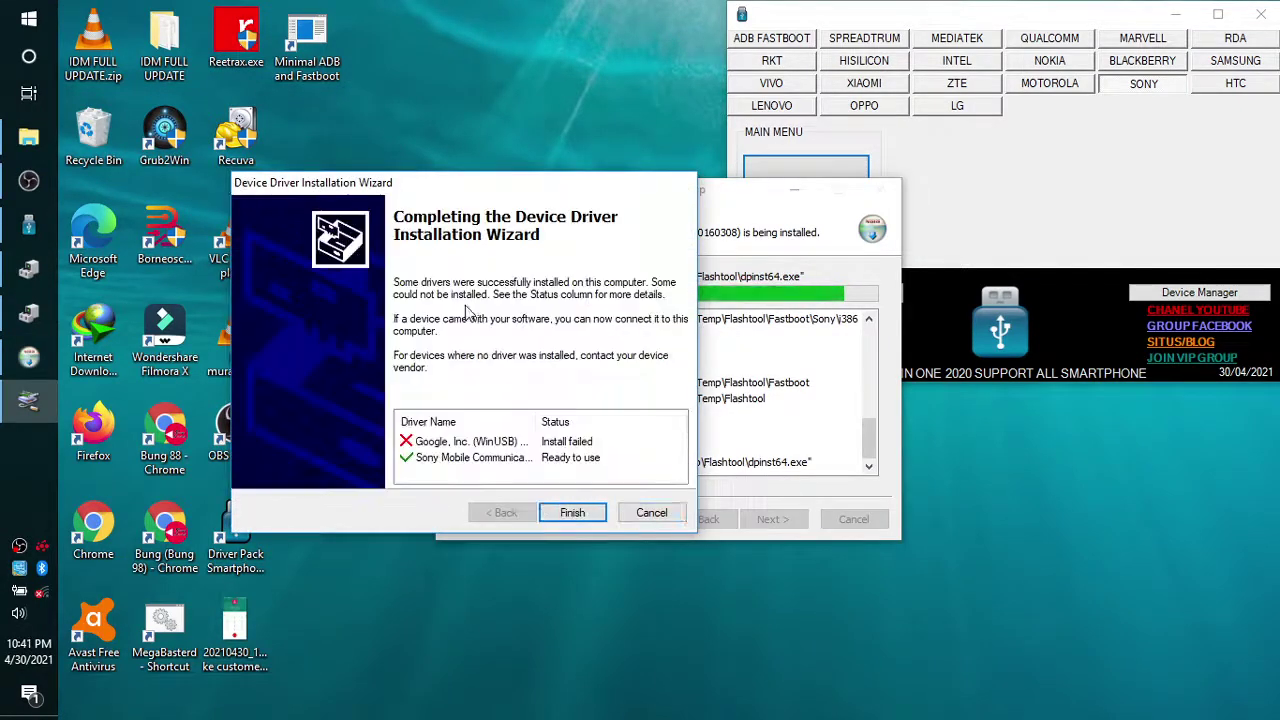
pyautogui.click(572, 512)
pyautogui.click(772, 519)
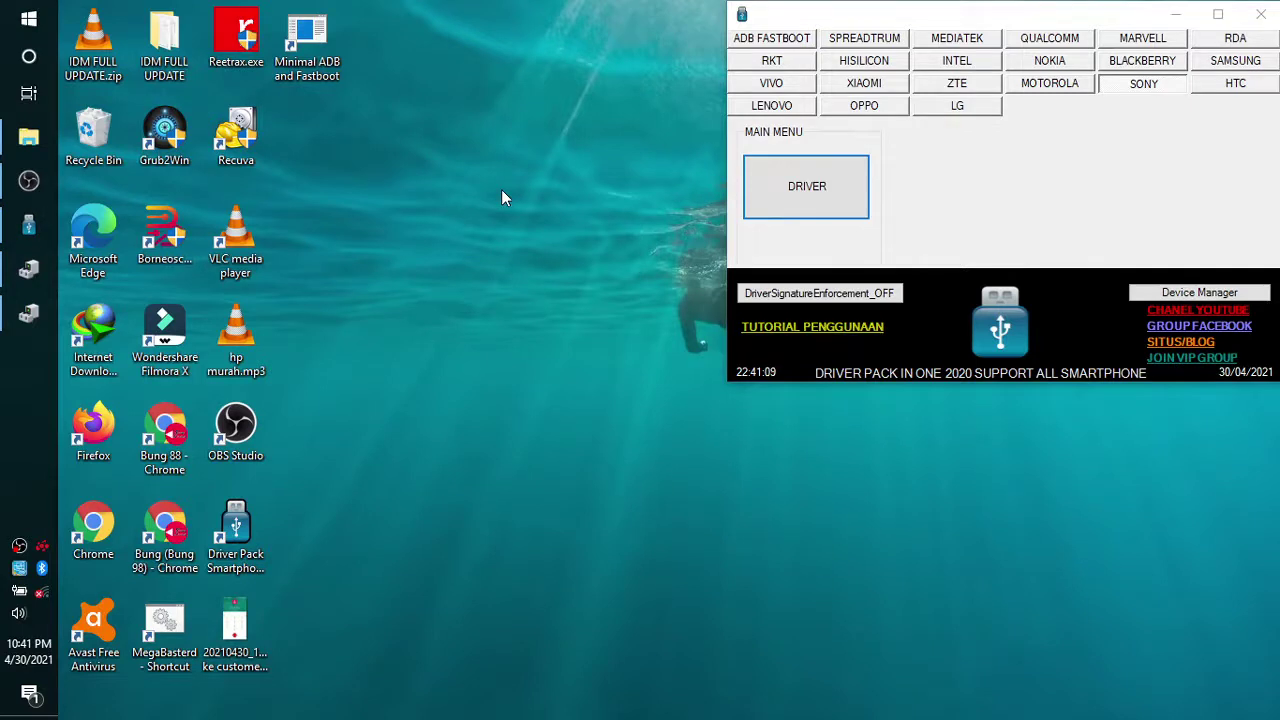
pyautogui.press('Down')
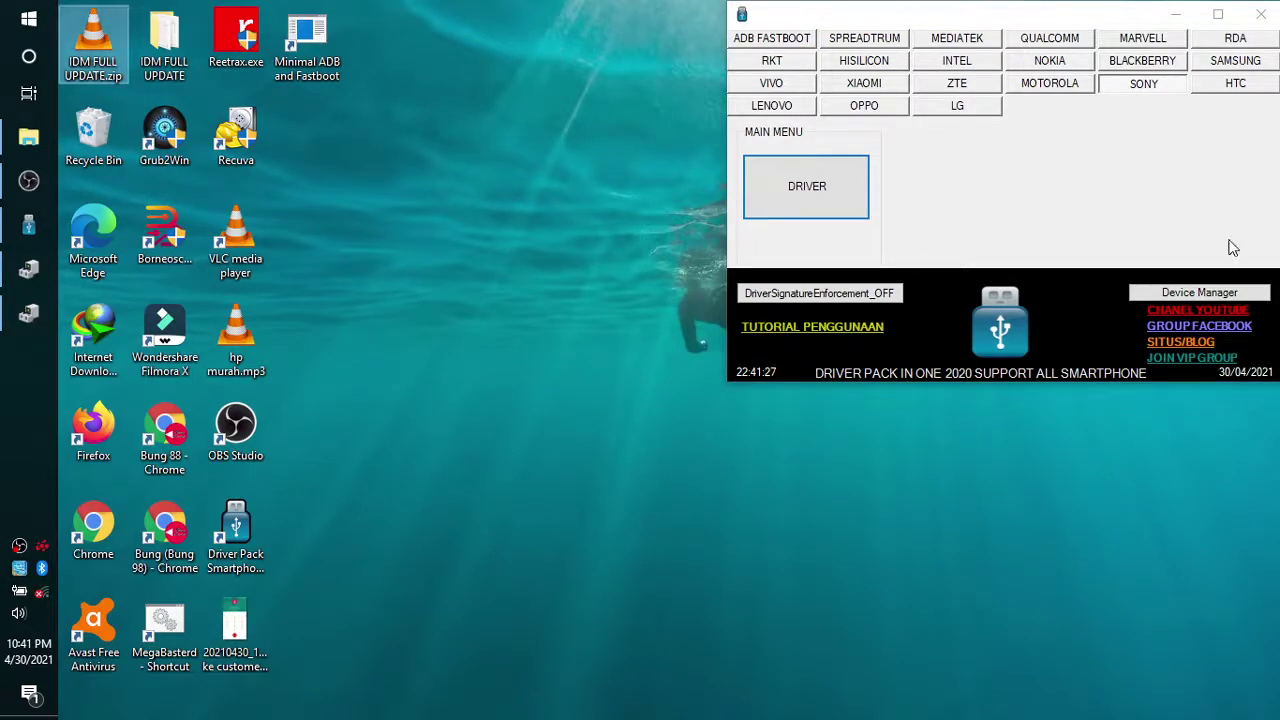
# - Open the HTC category, launch its driver installer and allow it to make changes to the PC
pyautogui.click(1262, 87)
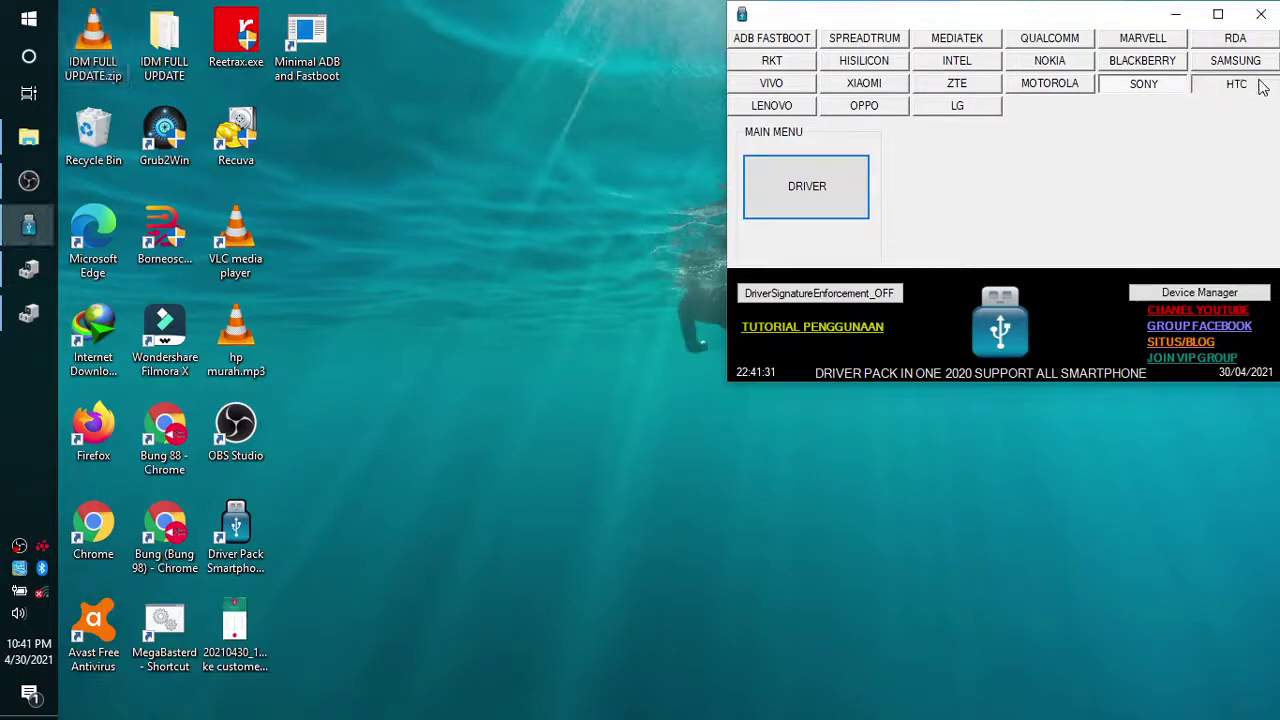
pyautogui.click(1237, 84)
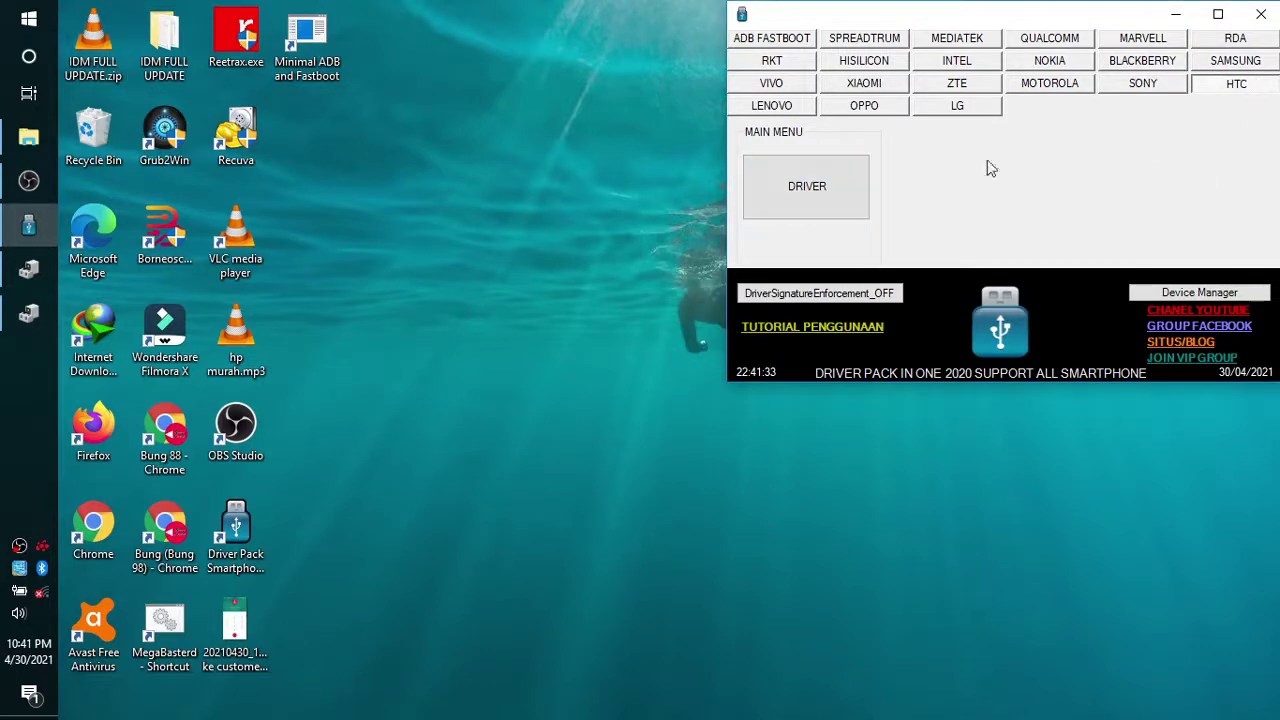
pyautogui.click(828, 189)
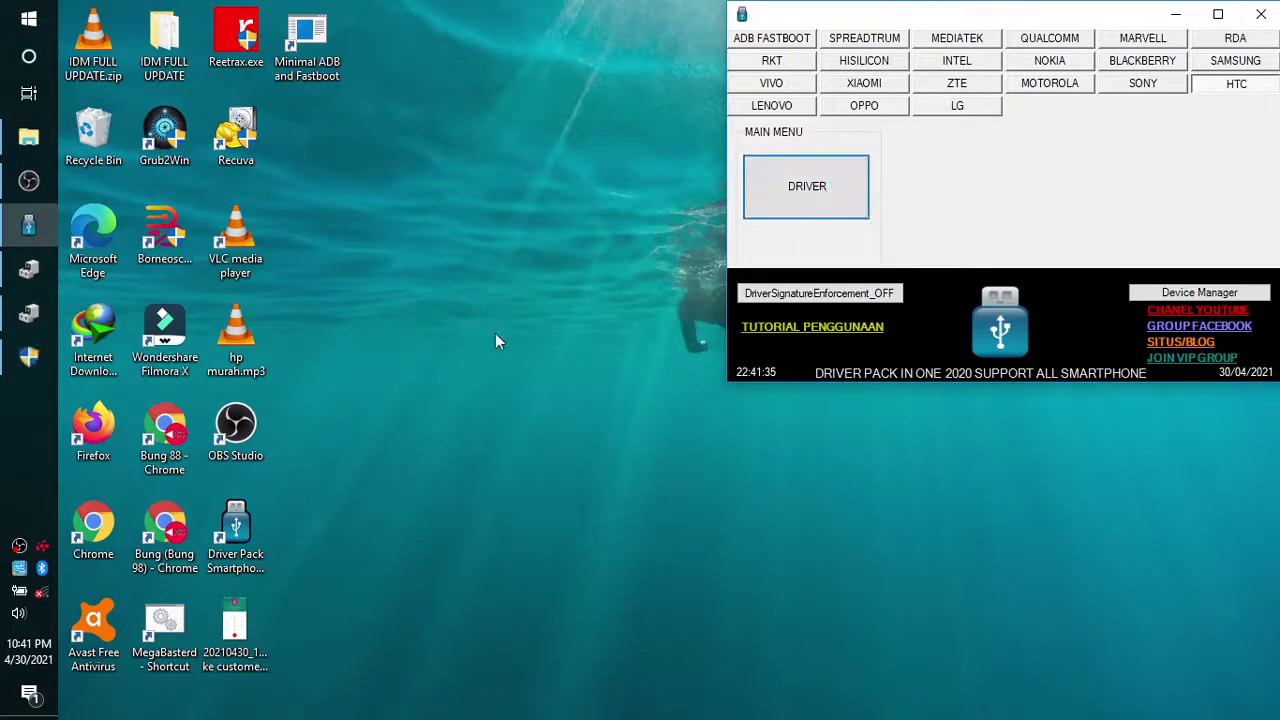
pyautogui.click(28, 357)
# - Open the Lenovo category, launch its driver installer and complete the LenovoUsbDriver 1.0.10 setup
pyautogui.moveTo(919, 18); pyautogui.dragTo(620, 87)
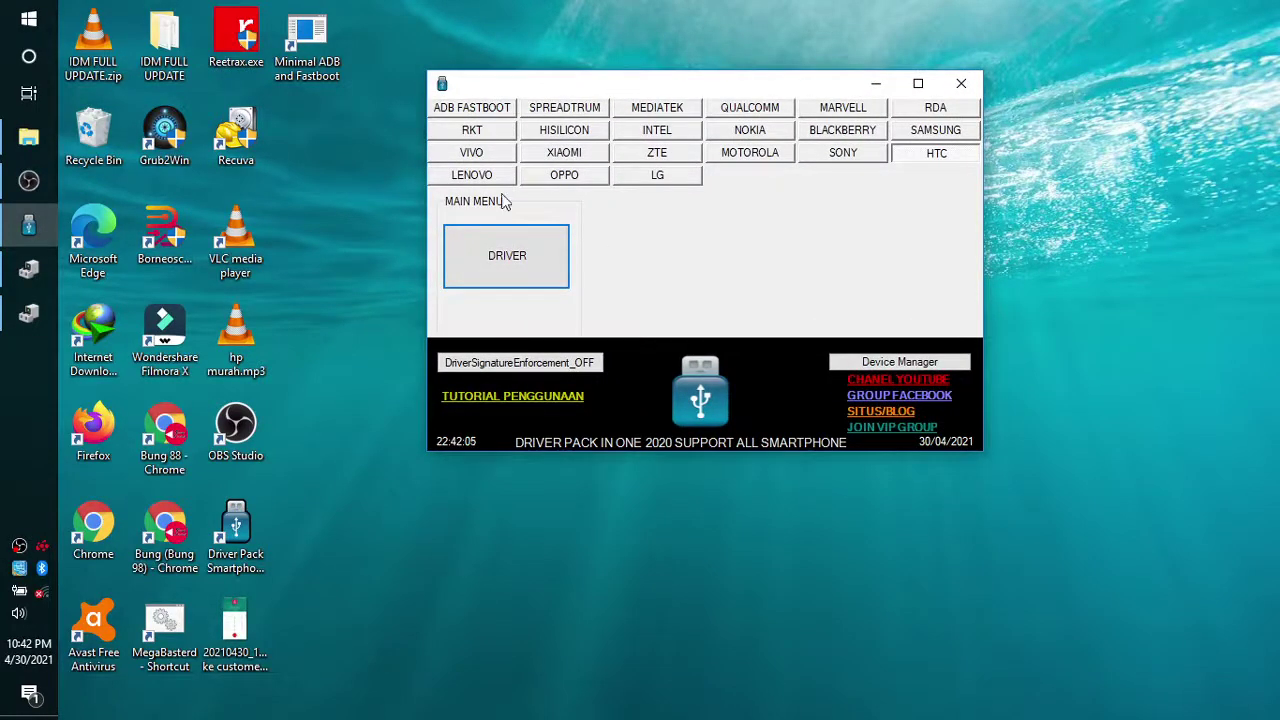
pyautogui.moveTo(597, 104); pyautogui.dragTo(646, 105)
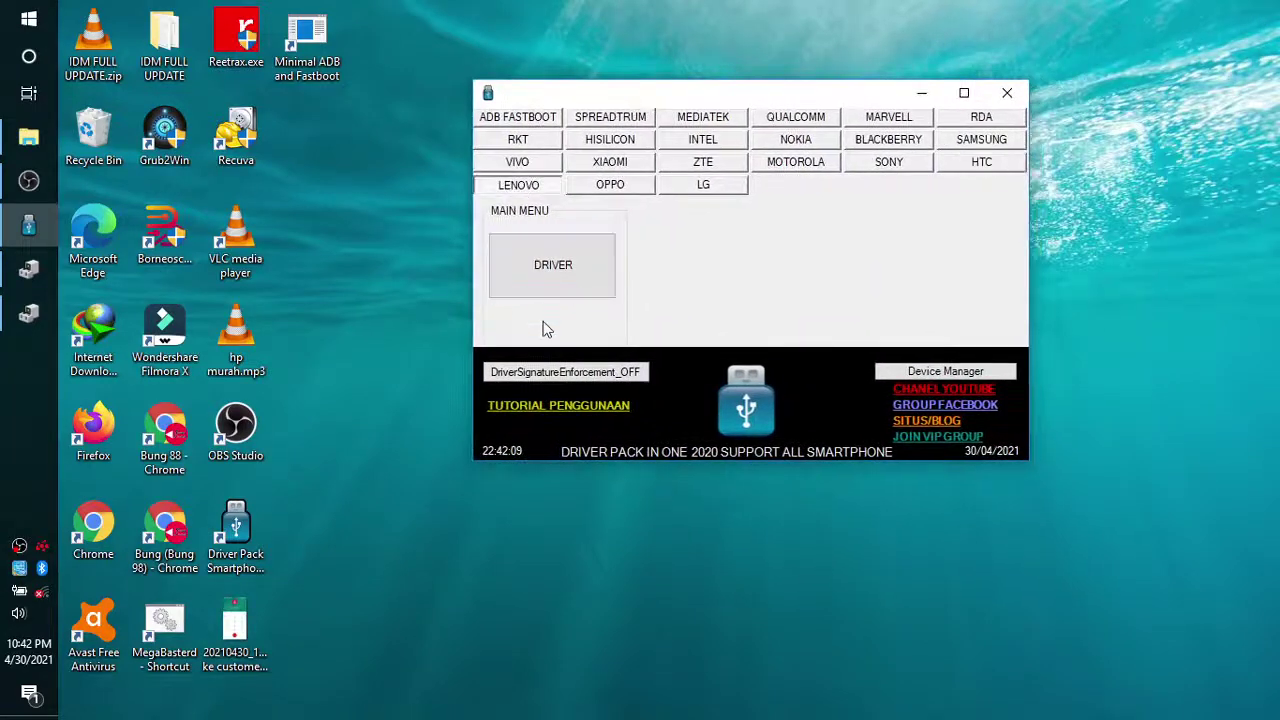
pyautogui.click(556, 273)
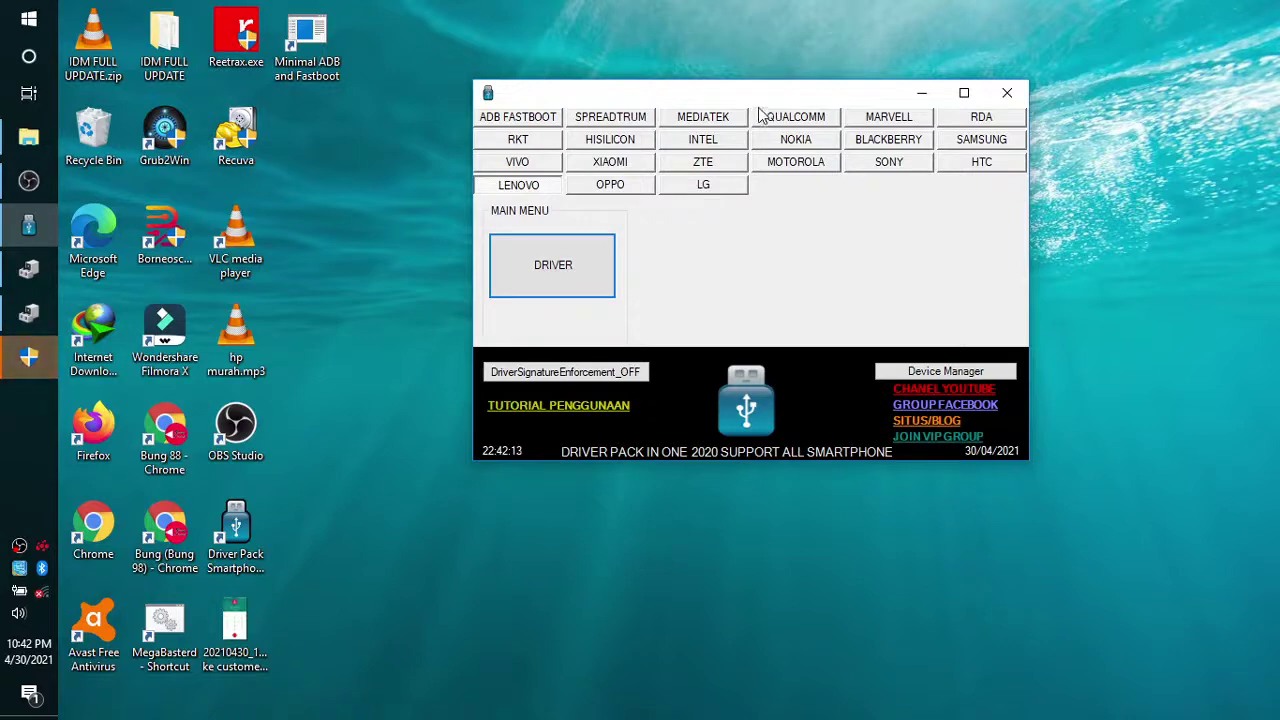
pyautogui.moveTo(769, 100); pyautogui.dragTo(704, 118)
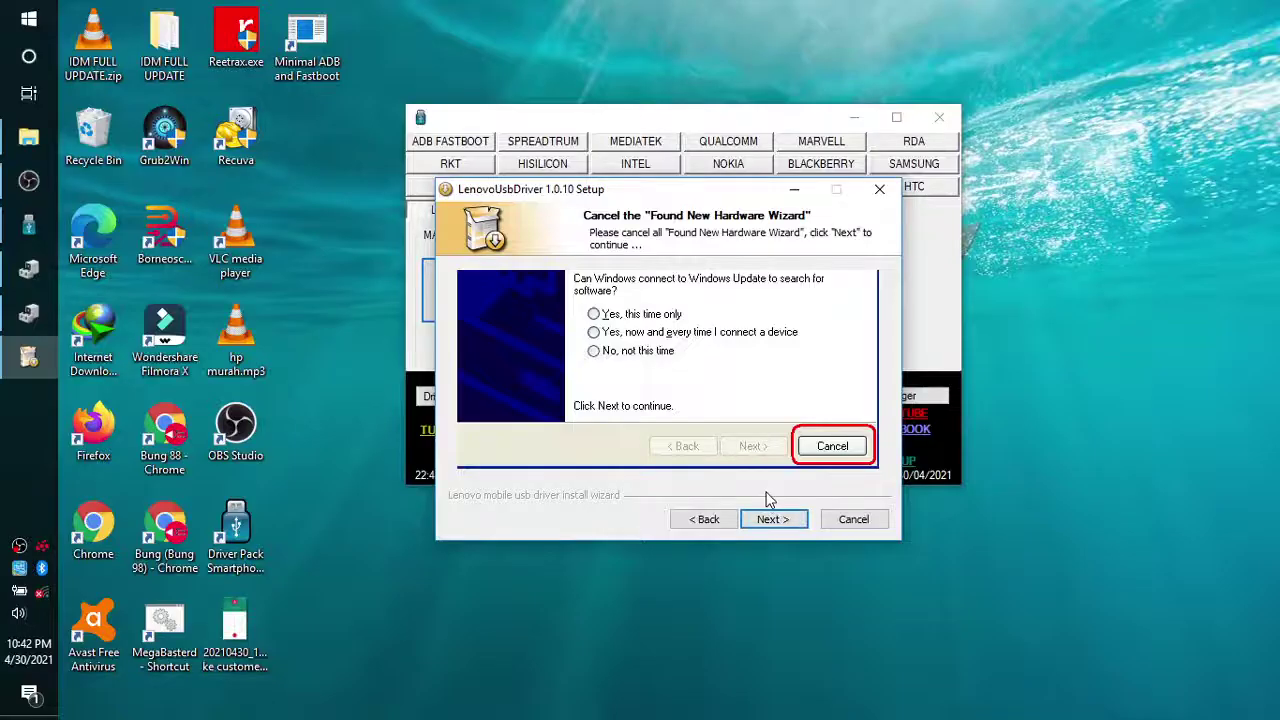
pyautogui.click(773, 519)
pyautogui.click(773, 520)
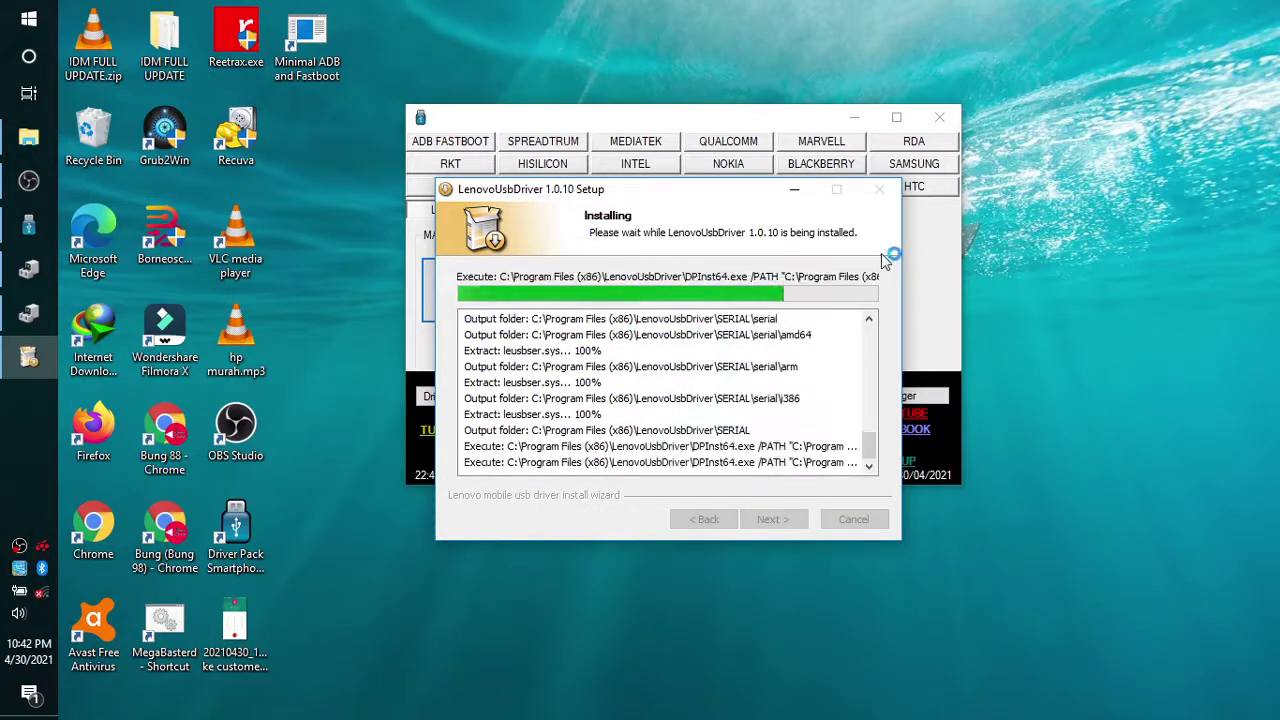
pyautogui.click(773, 528)
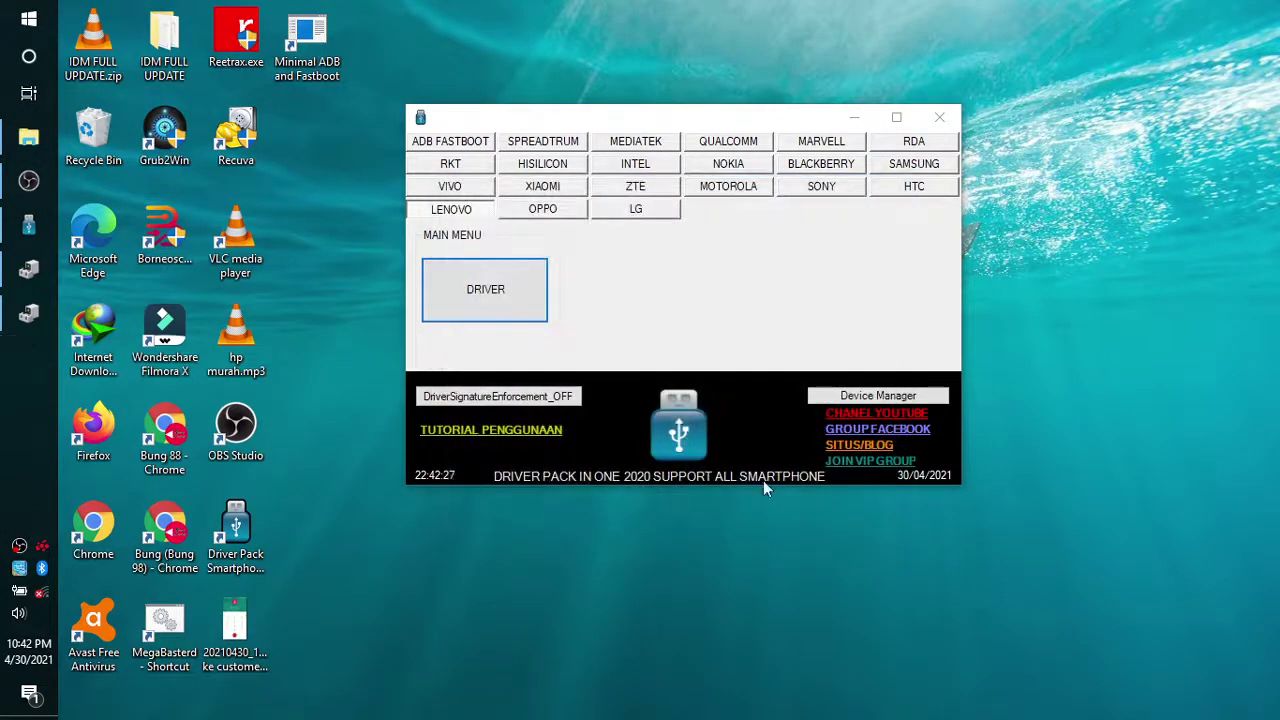
# - Install the OPPO category's driver, allowing the Qualcomm device software, and finish the setup wizard
pyautogui.click(540, 209)
pyautogui.click(482, 294)
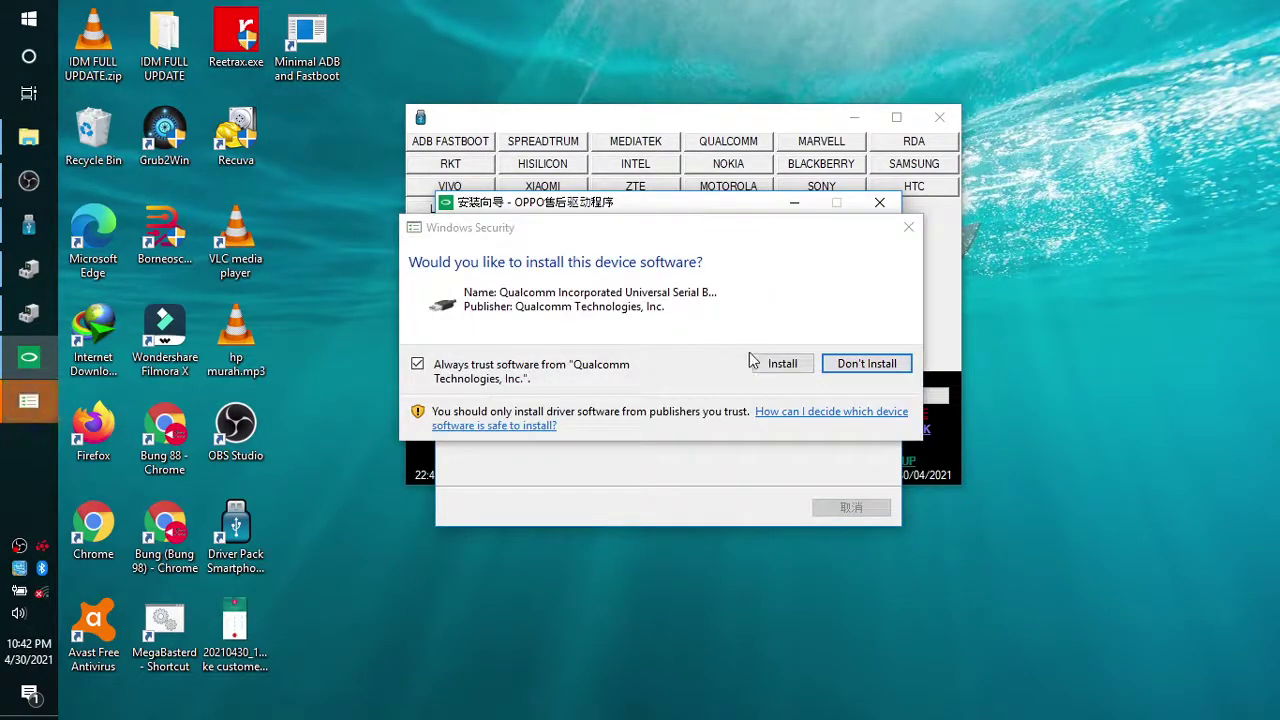
pyautogui.click(783, 364)
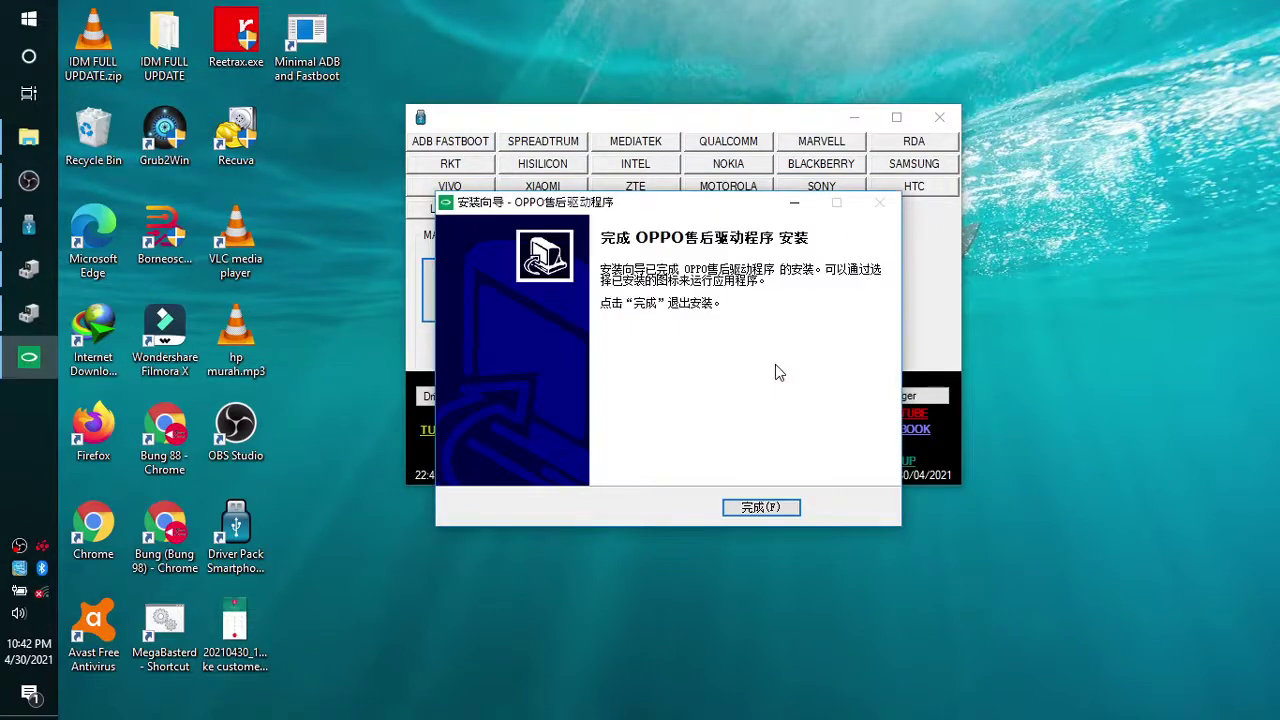
pyautogui.click(752, 507)
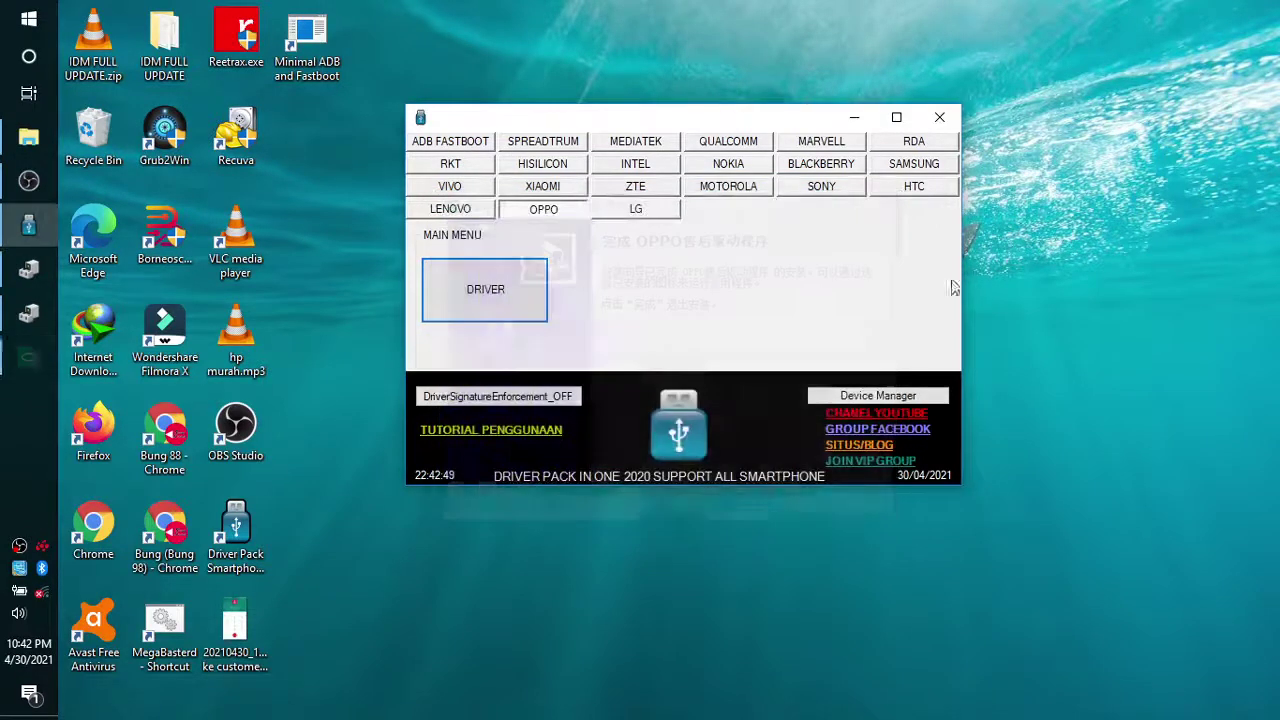
# - Open the LG category and run its LG Mobile Driver installation with English (United States) as the setup language
pyautogui.click(643, 210)
pyautogui.click(484, 295)
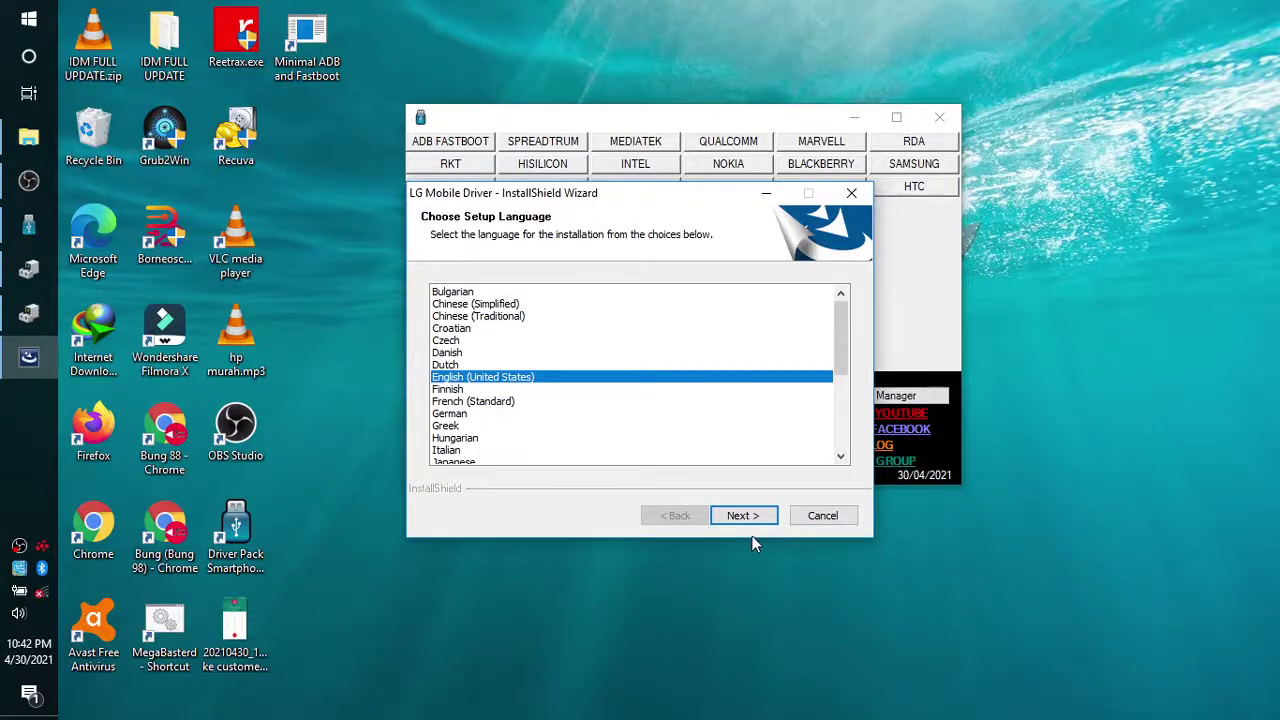
pyautogui.click(752, 516)
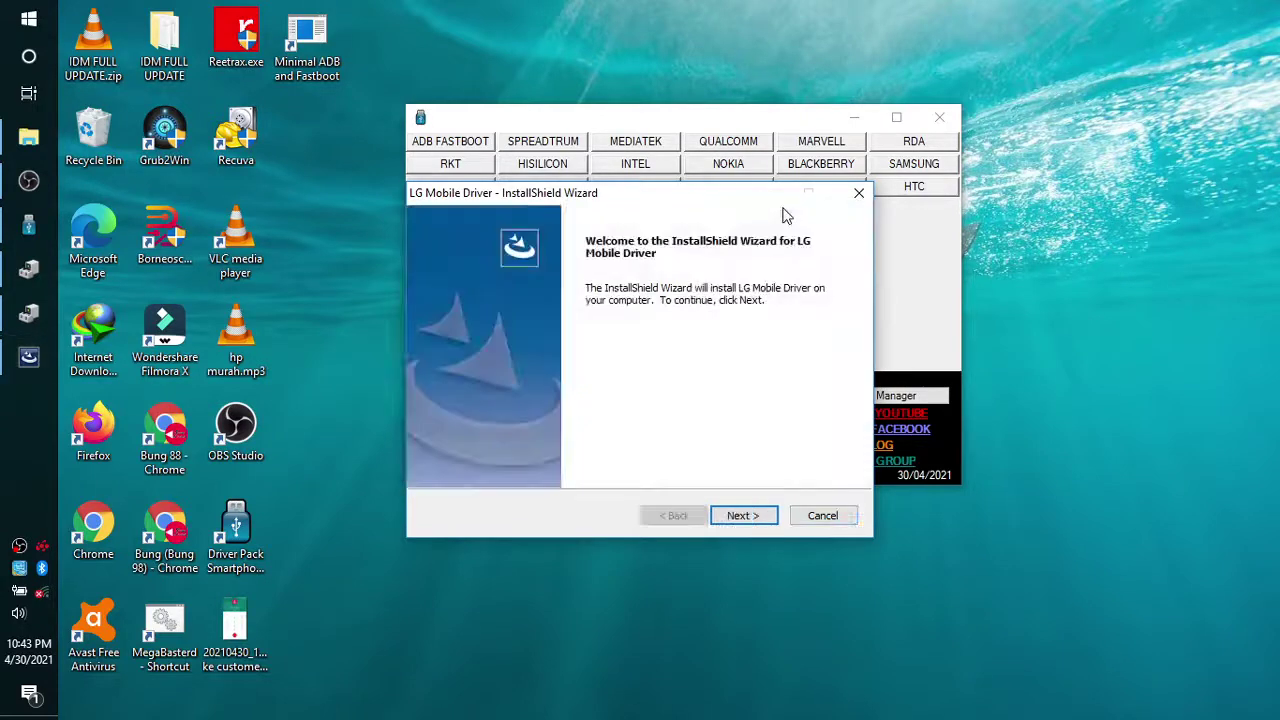
pyautogui.click(740, 515)
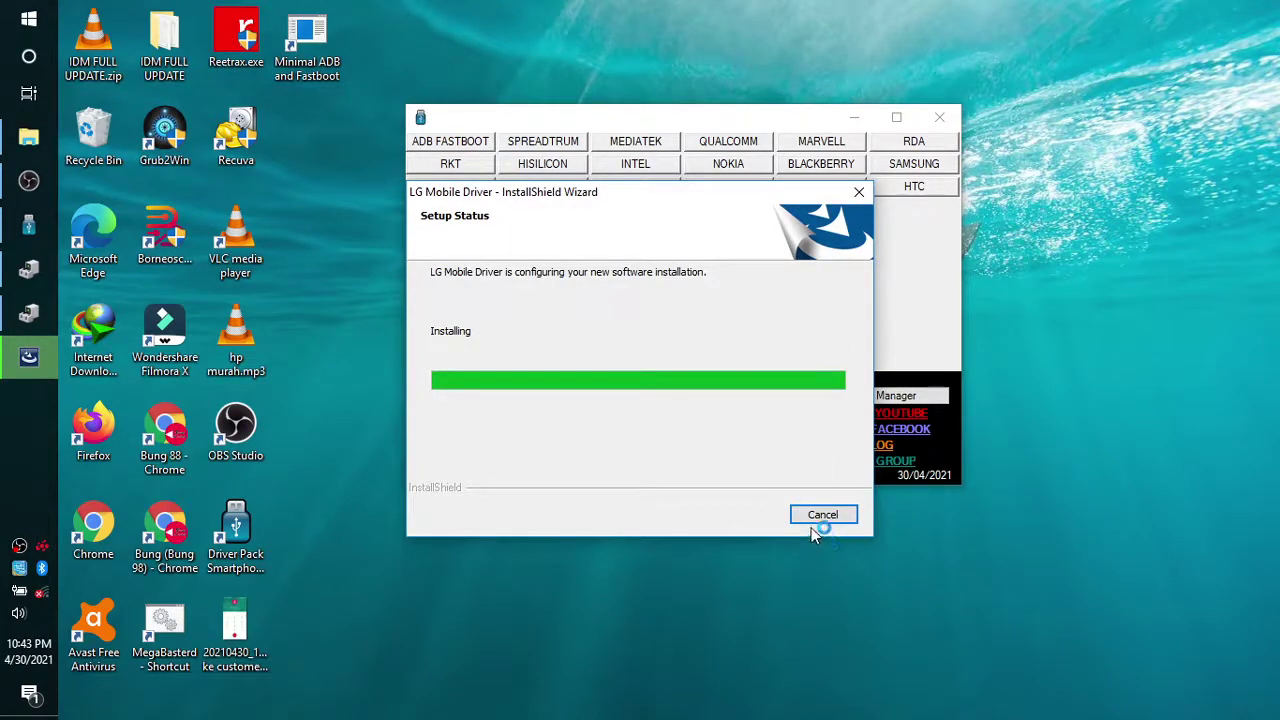
pyautogui.rightClick(931, 8)
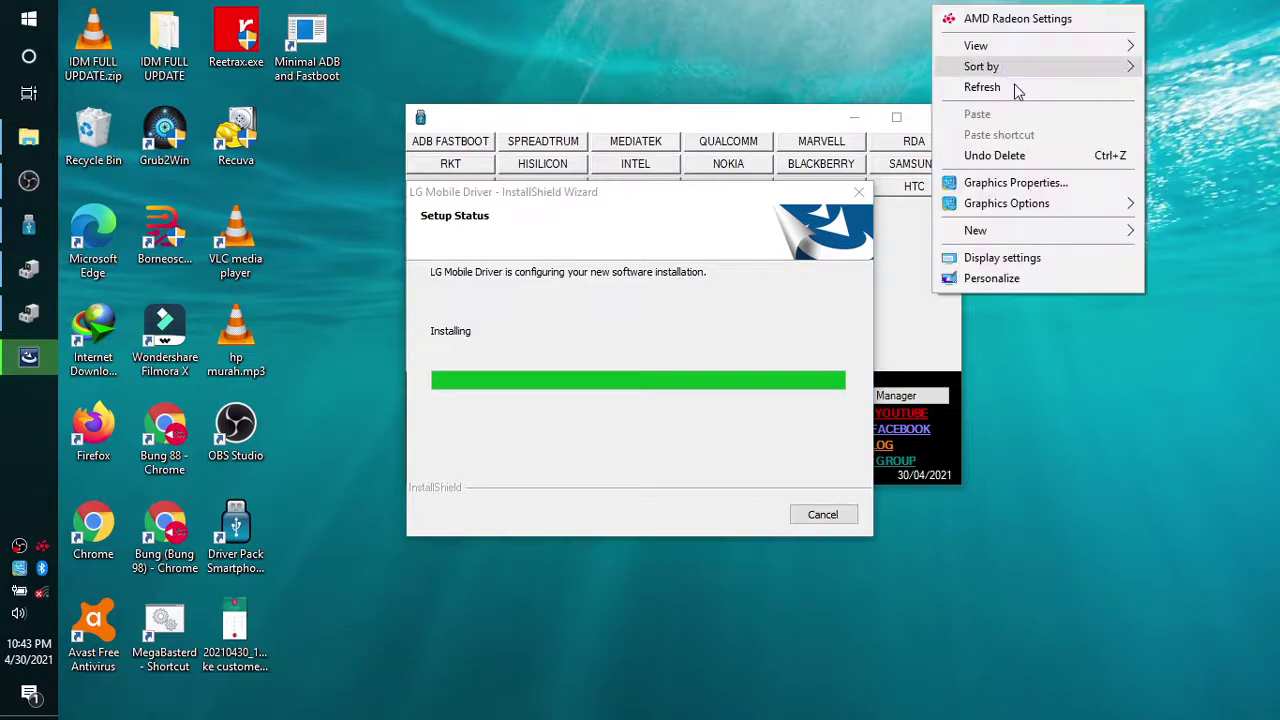
pyautogui.click(1000, 86)
pyautogui.rightClick(1066, 6)
pyautogui.click(1112, 86)
pyautogui.rightClick(1125, 20)
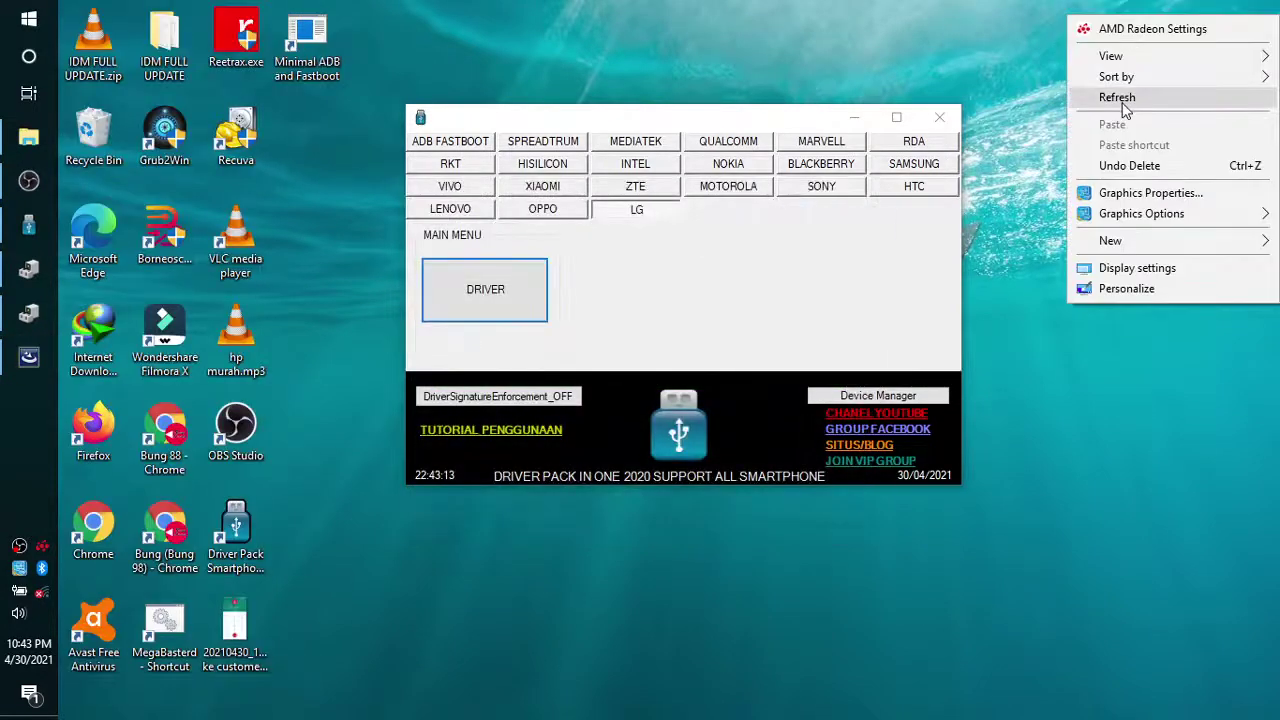
pyautogui.click(1122, 92)
pyautogui.rightClick(1088, 18)
pyautogui.click(1104, 92)
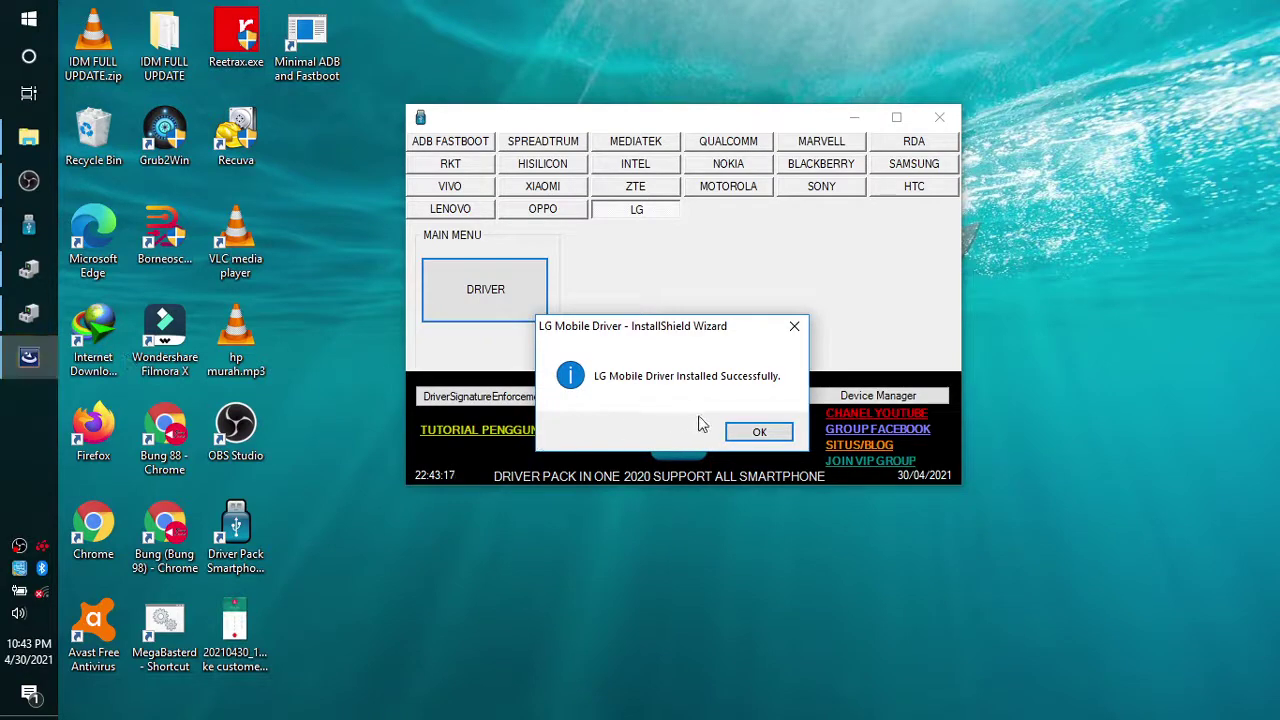
# - Acknowledge the completed LG Mobile Driver installation, close the driver pack window and refresh the desktop
pyautogui.click(759, 431)
pyautogui.click(939, 117)
pyautogui.rightClick(678, 76)
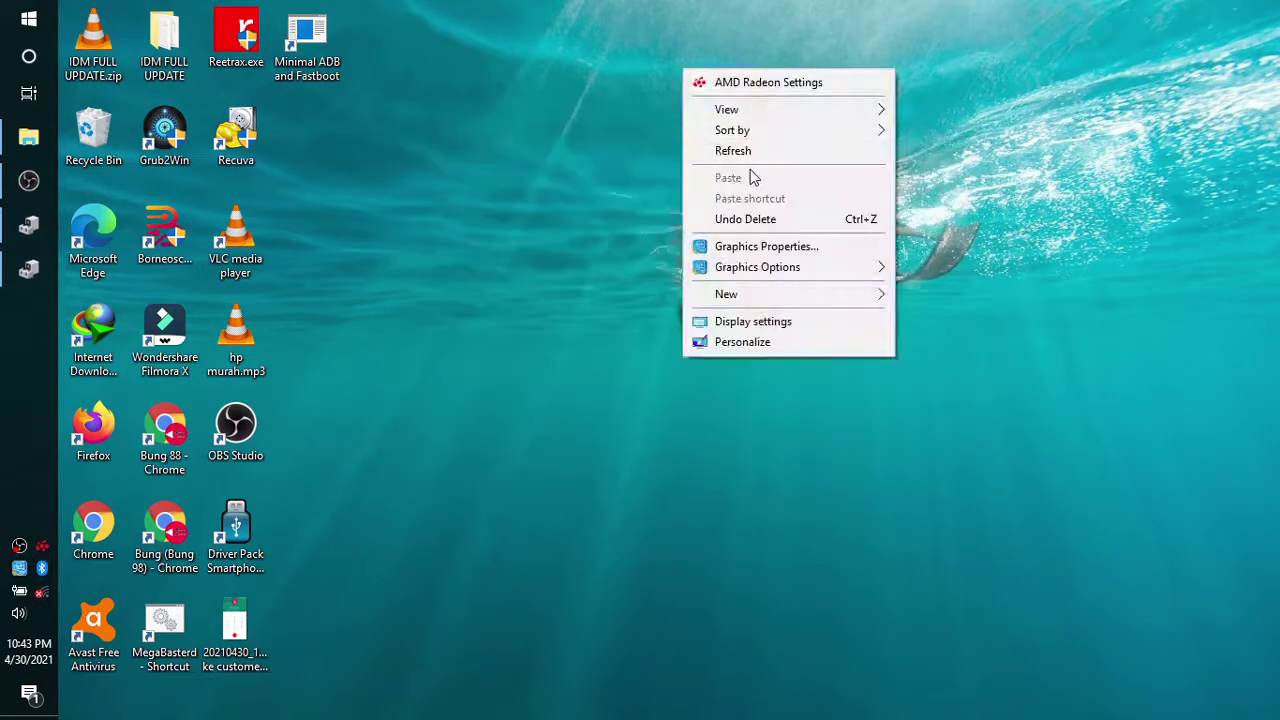
pyautogui.click(748, 151)
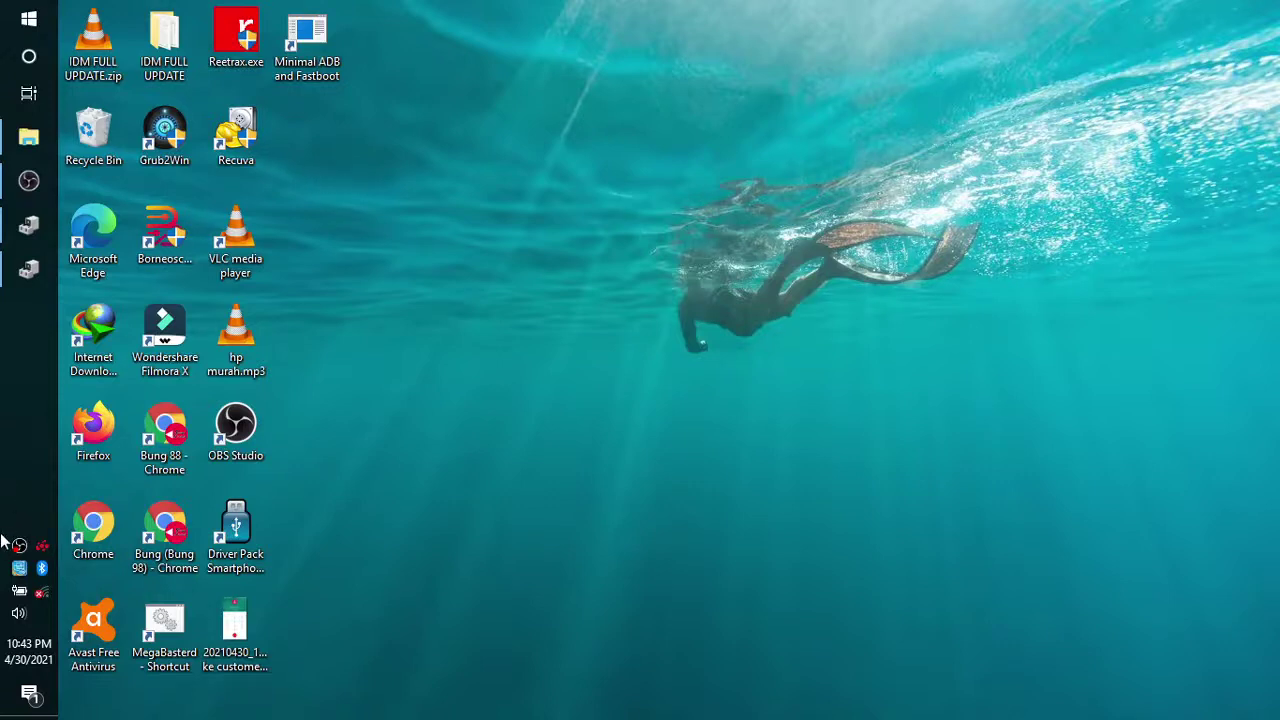
# - Reopen the smartphone driver pack from the desktop and move its window to the middle of the screen
pyautogui.rightClick(461, 218)
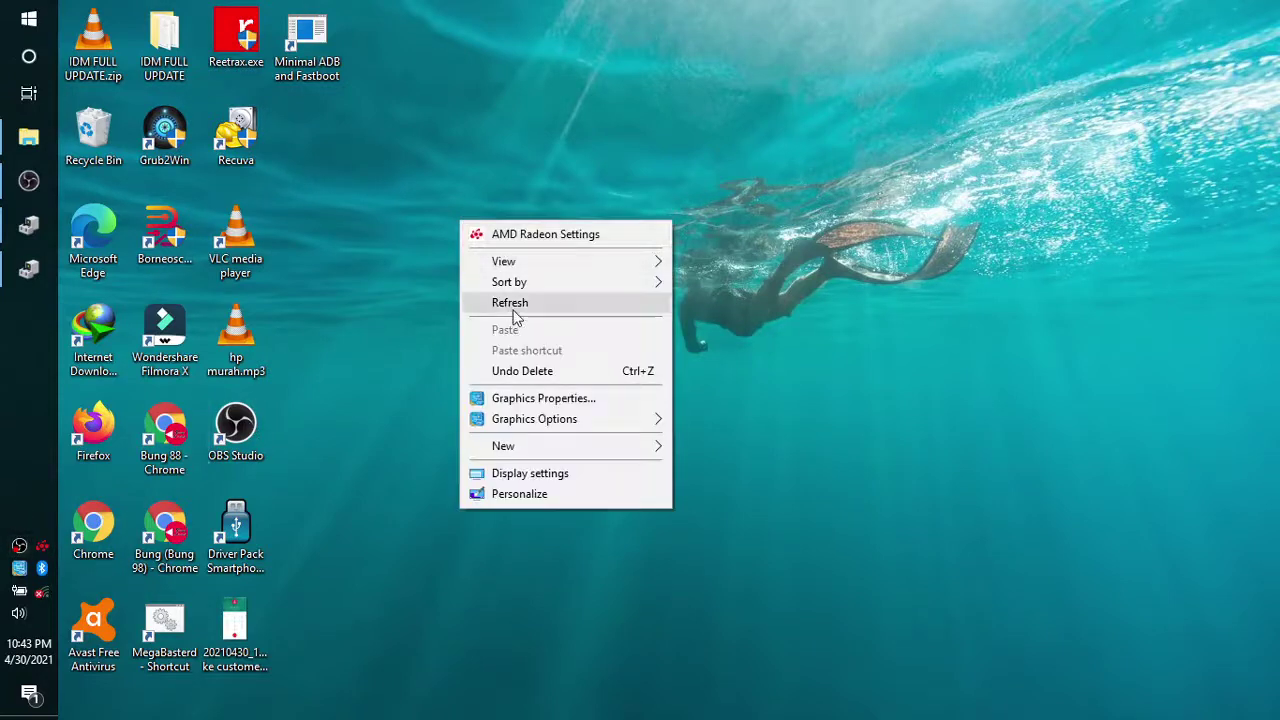
pyautogui.click(514, 302)
pyautogui.doubleClick(251, 557)
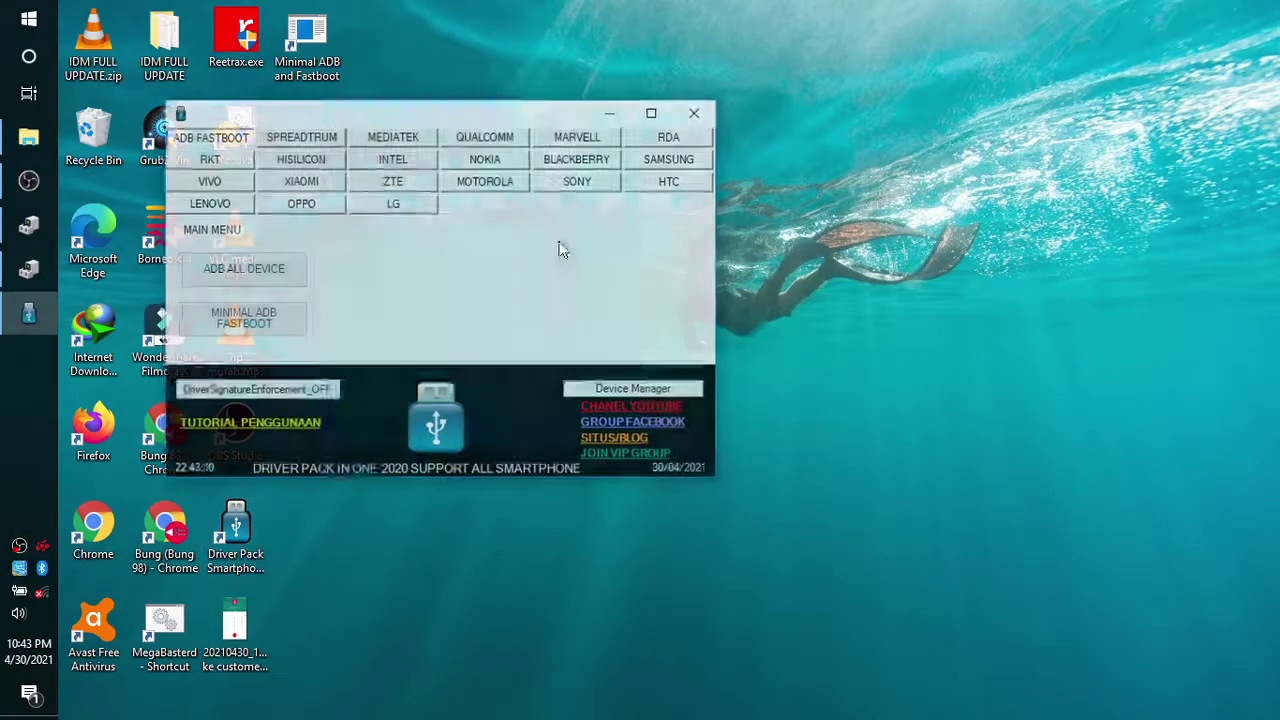
pyautogui.moveTo(363, 118); pyautogui.dragTo(612, 98)
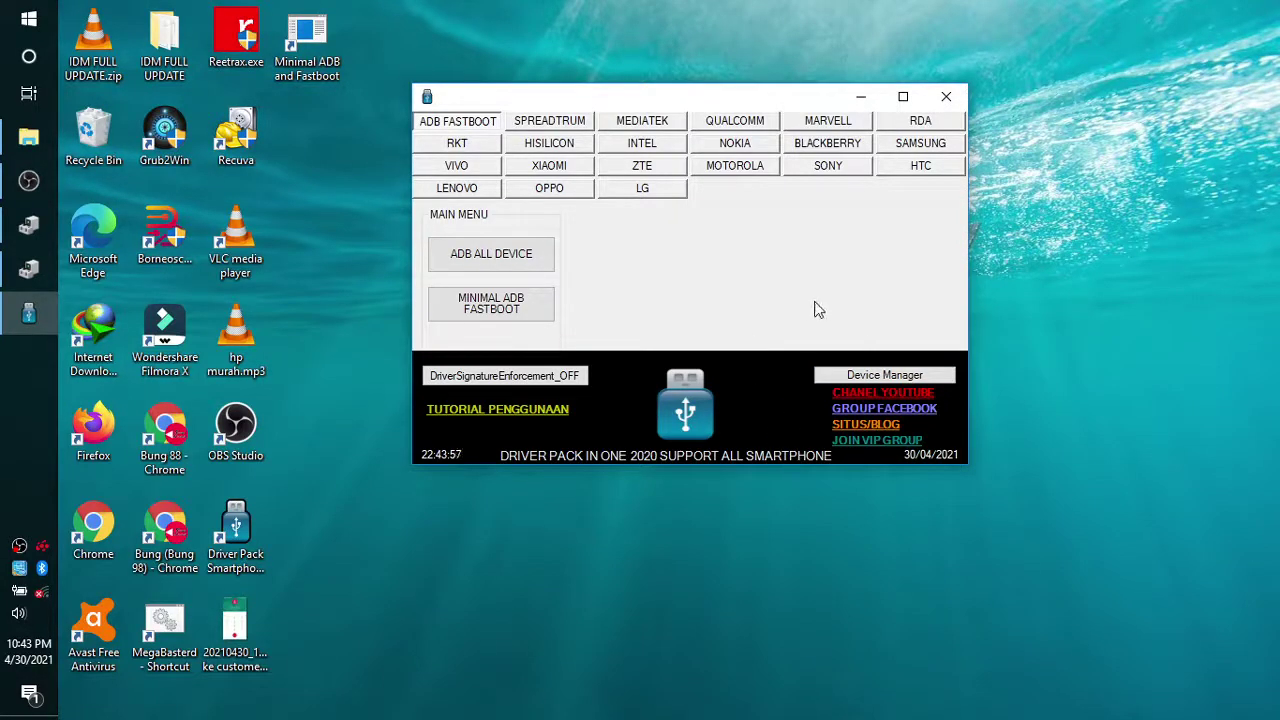
pyautogui.moveTo(590, 98); pyautogui.dragTo(608, 122)
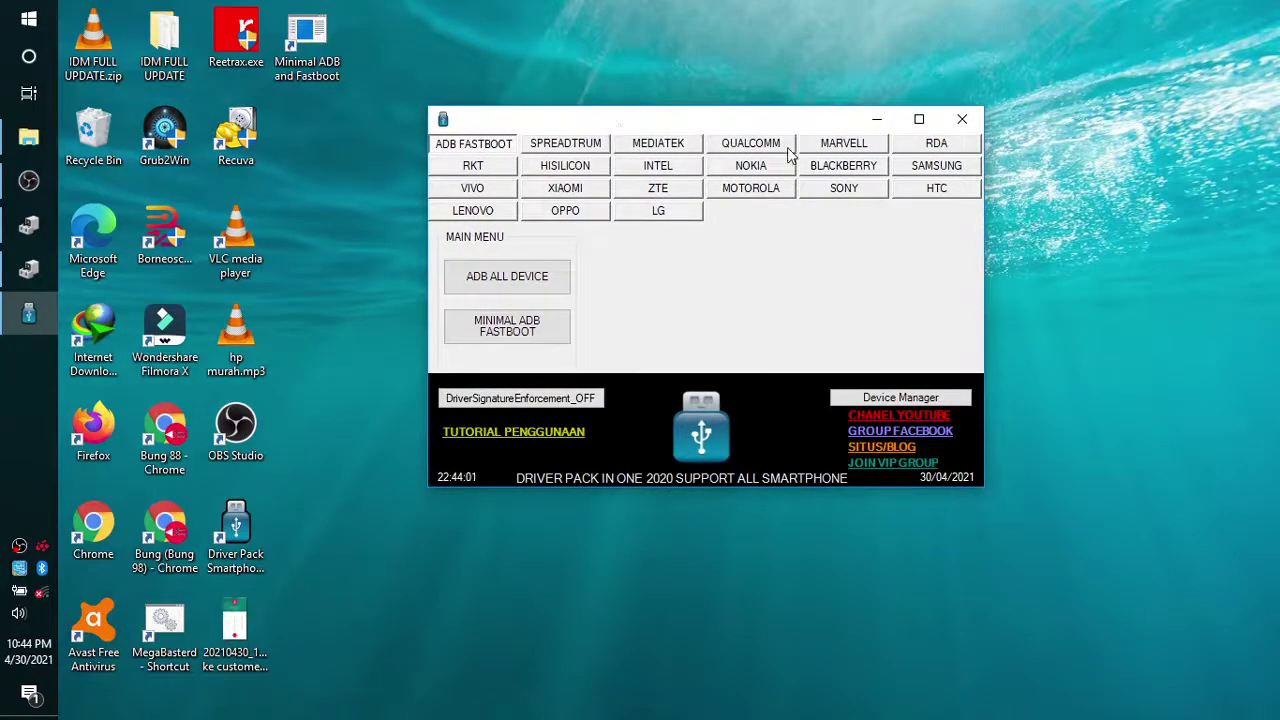
pyautogui.rightClick(597, 41)
pyautogui.click(675, 122)
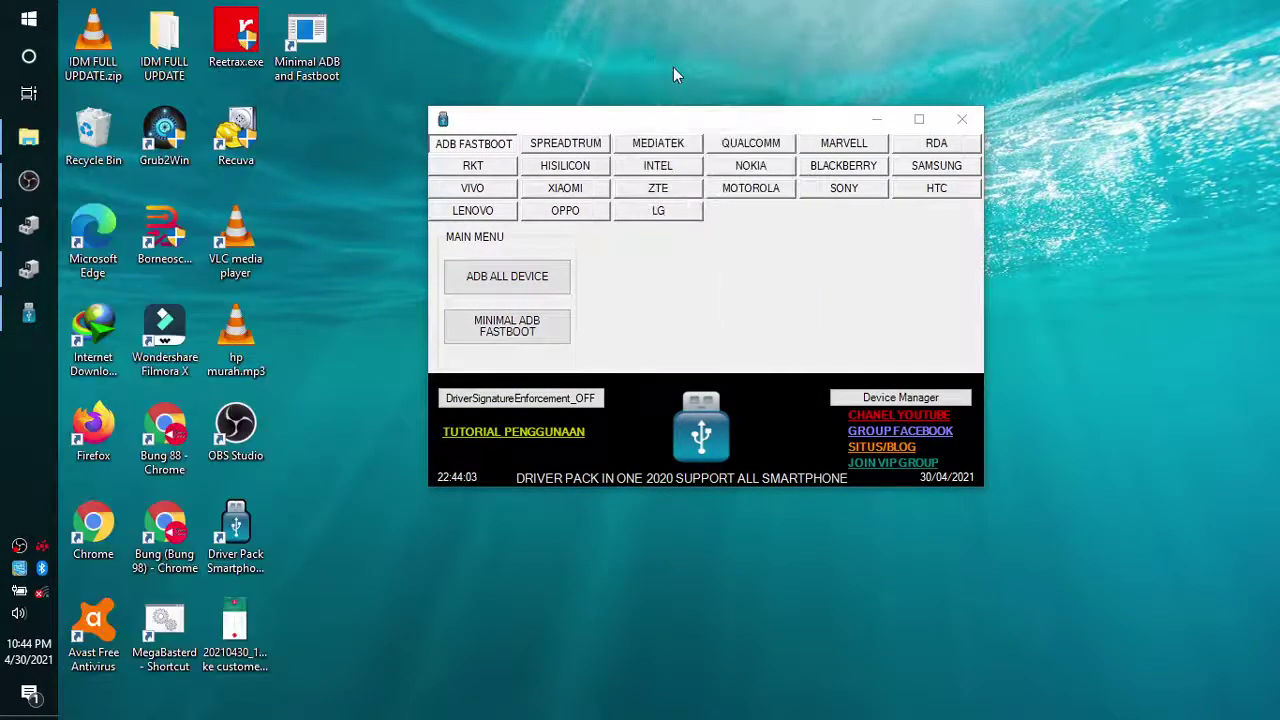